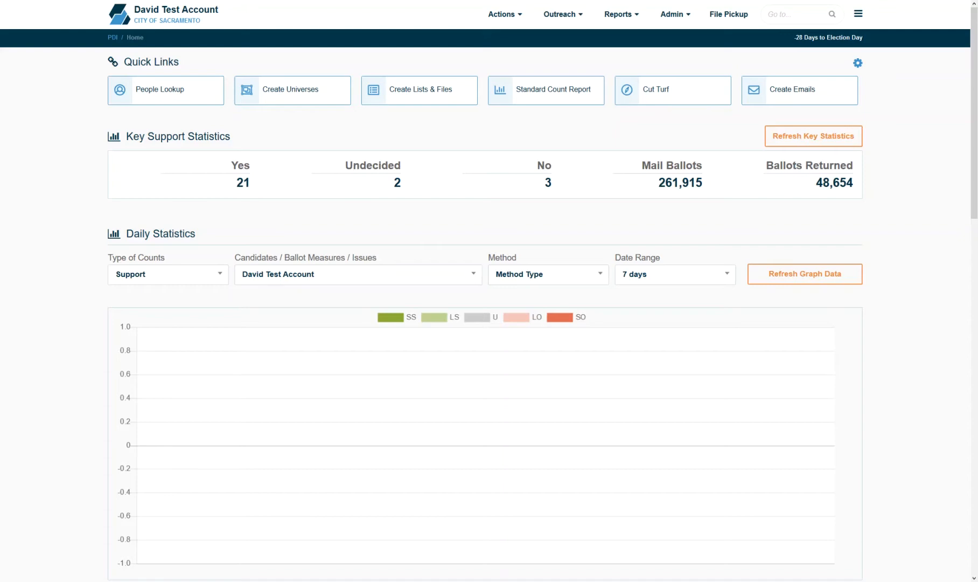
Step: Go to Outreach > Email Sending > Email Settings and start a new email profile
{"action": "left_click", "coordinate": [561, 15]}
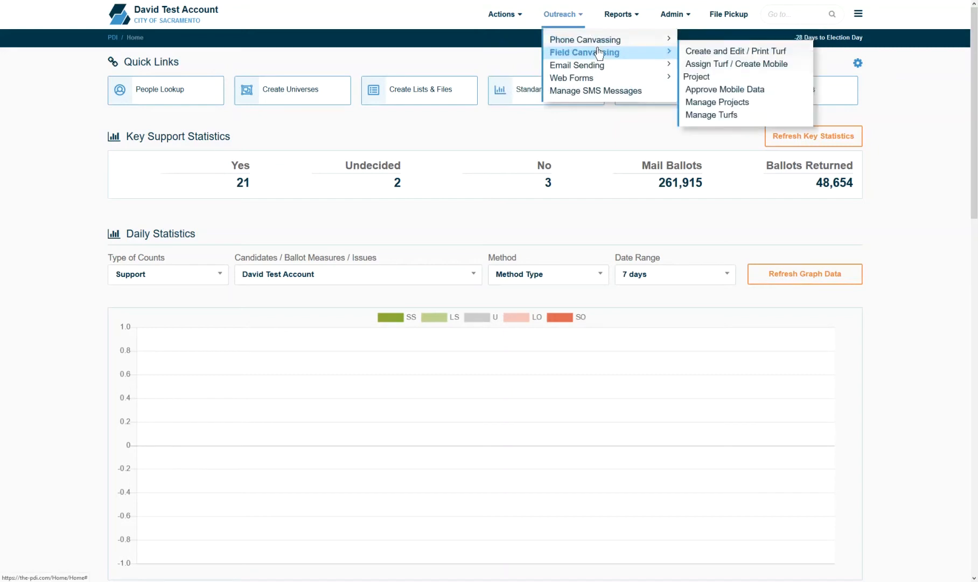
{"action": "mouse_move", "coordinate": [659, 69]}
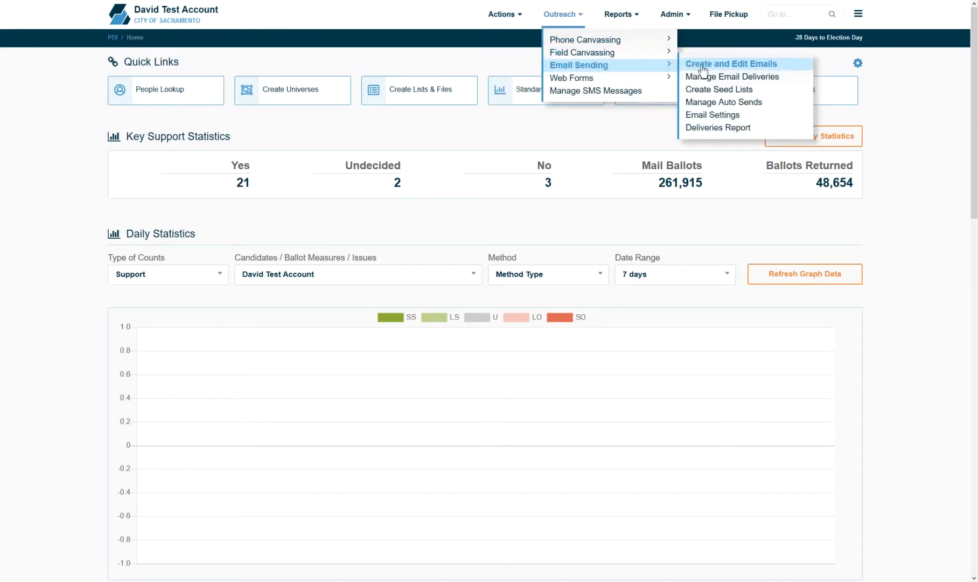
{"action": "left_click", "coordinate": [729, 125]}
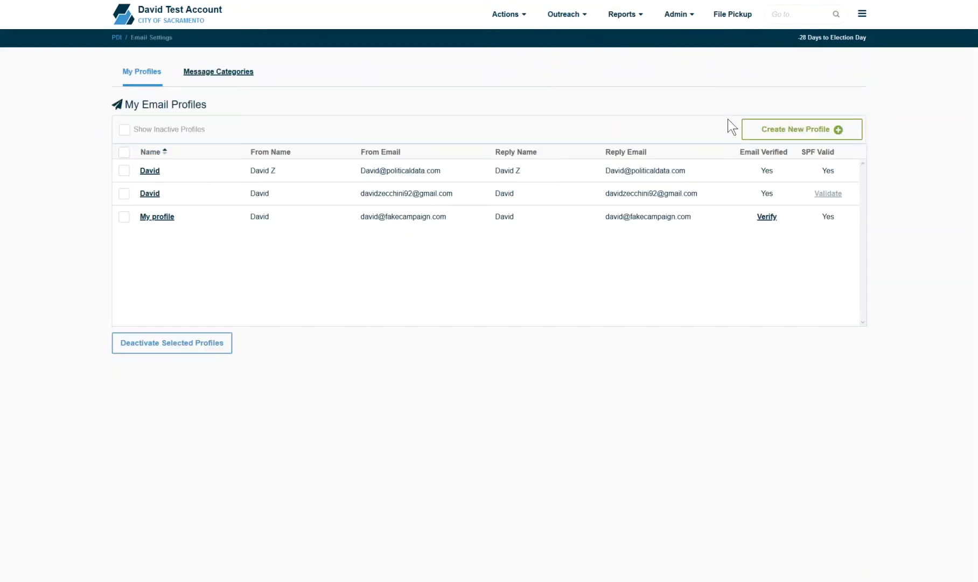
{"action": "left_click", "coordinate": [762, 135]}
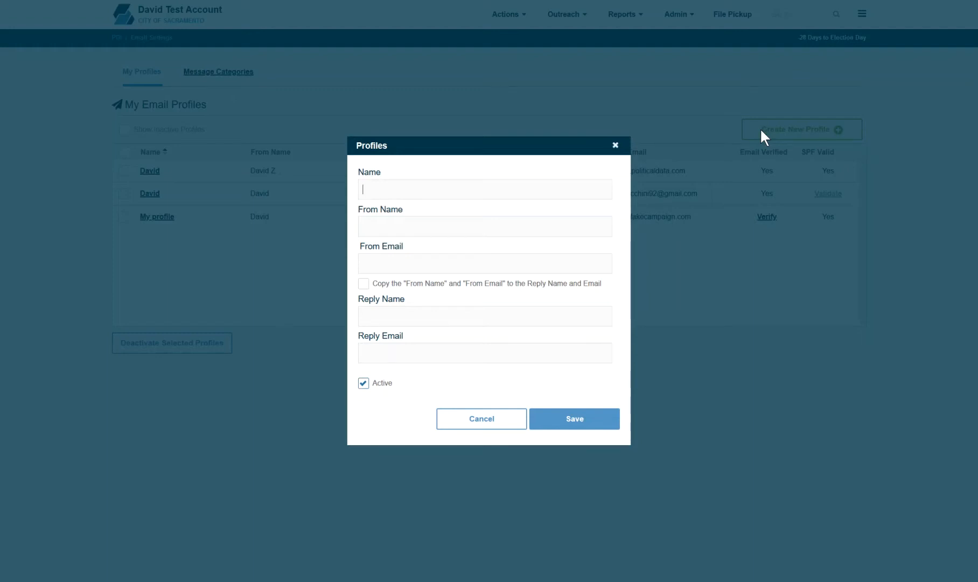
Step: Name the profile 'My Profile' and enter the sender's name and e-mail address
{"action": "type", "text": "My Profile"}
{"action": "left_click", "coordinate": [477, 223]}
{"action": "type", "text": "David"}
{"action": "left_click", "coordinate": [443, 263]}
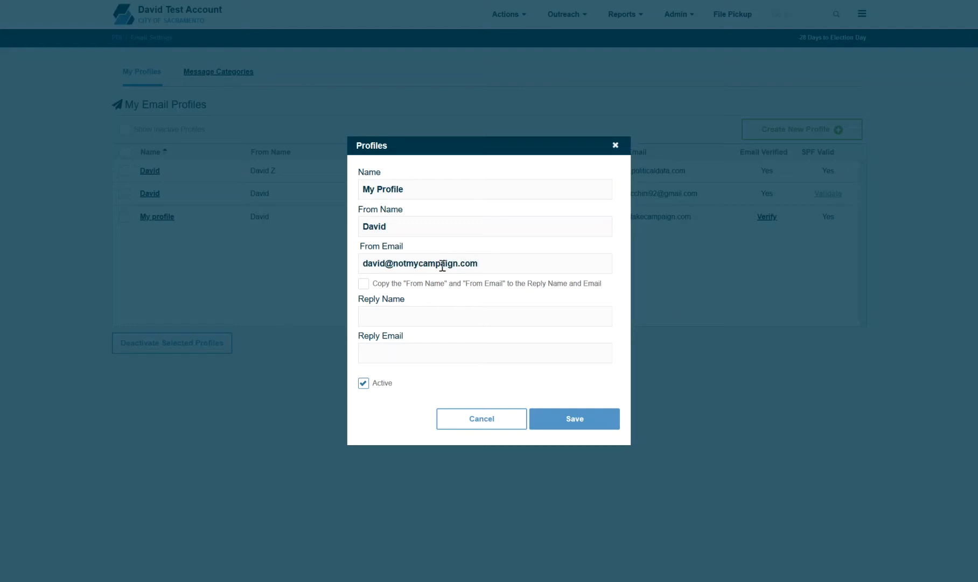
Step: Tick 'Copy From Name/Email' so replies reuse the sender details, then save the profile
{"action": "left_click", "coordinate": [366, 286]}
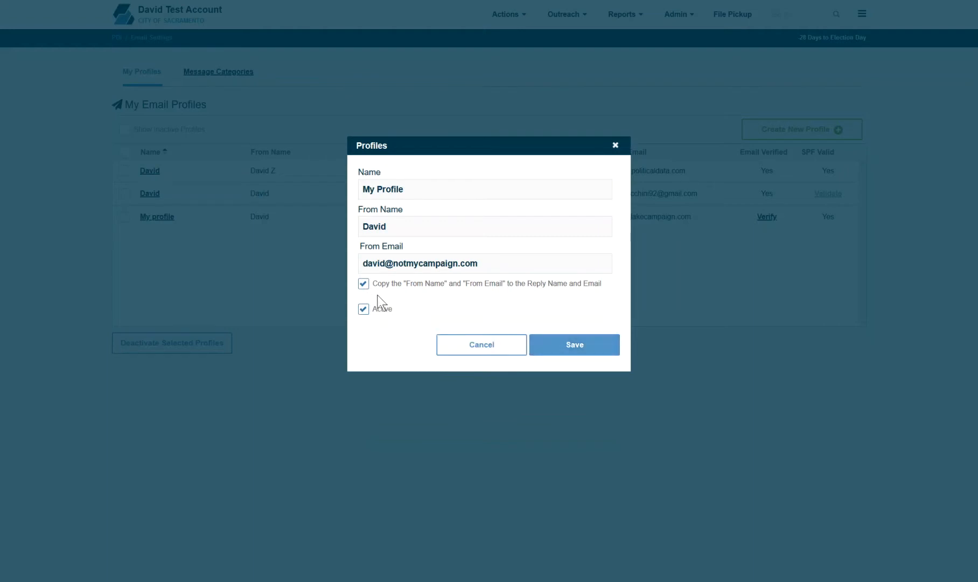
{"action": "left_click", "coordinate": [364, 284]}
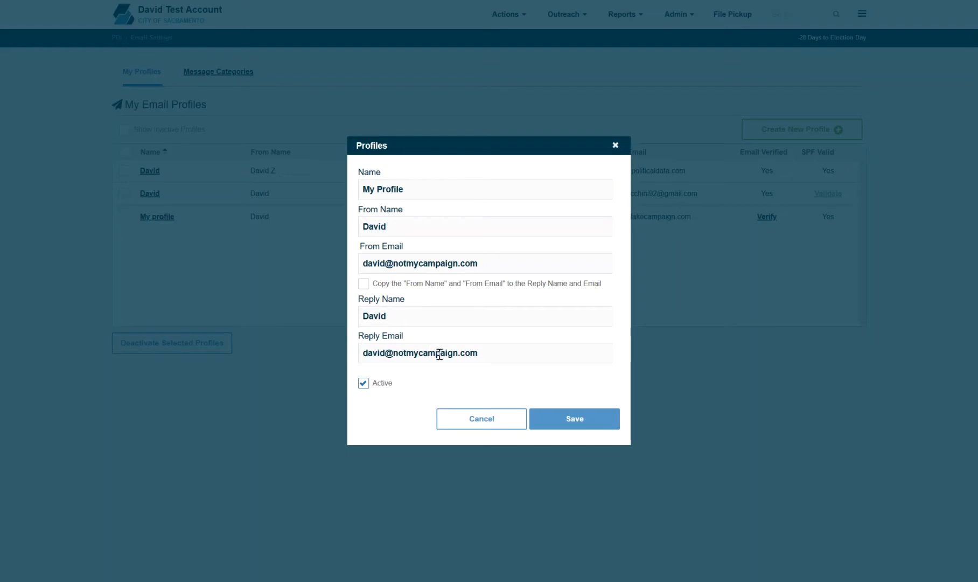
{"action": "left_click", "coordinate": [364, 284]}
{"action": "left_click", "coordinate": [562, 354]}
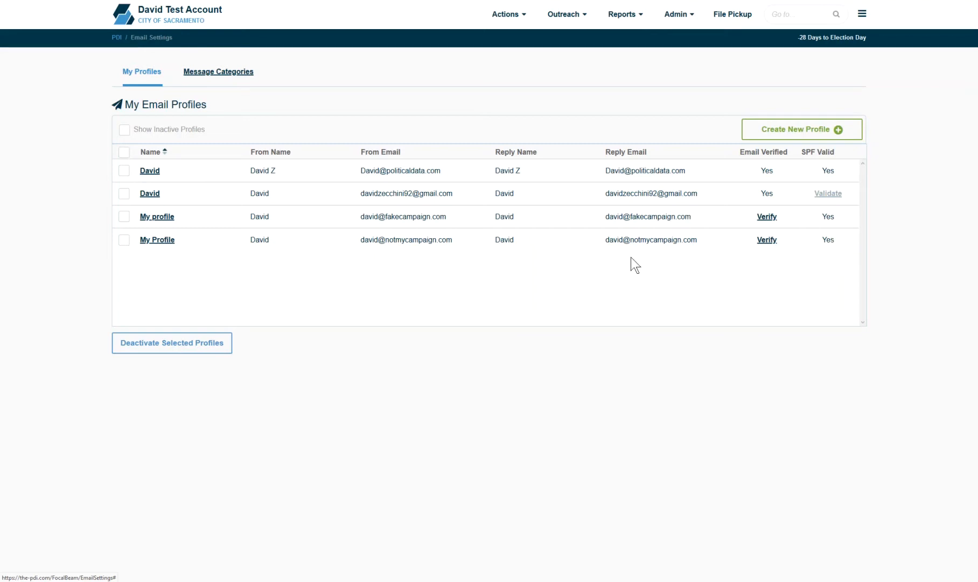
Step: Once My Profile appears in the profiles list, open the Outreach menu
{"action": "left_click", "coordinate": [570, 13]}
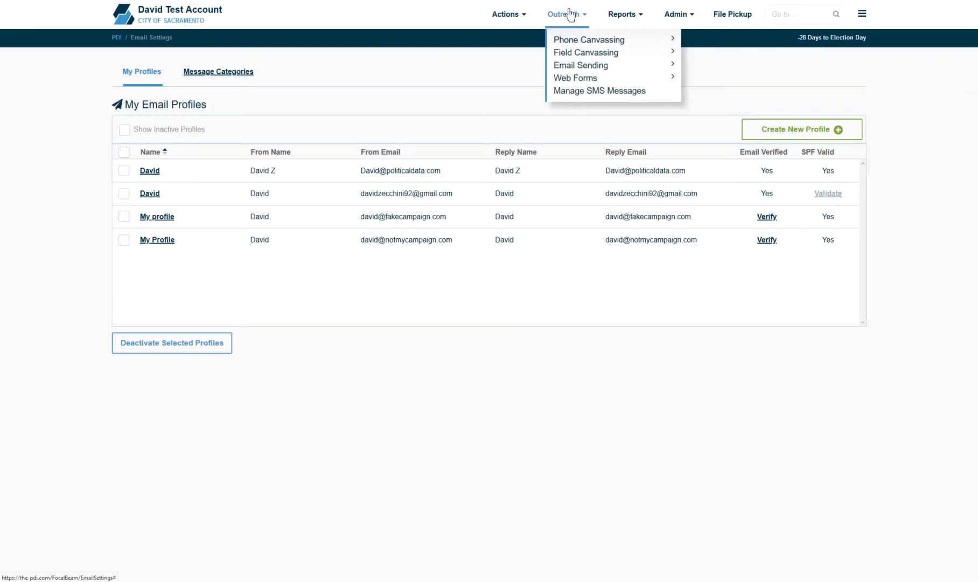
Step: Create a new email message from the first template in Create and Edit Emails
{"action": "mouse_move", "coordinate": [631, 62]}
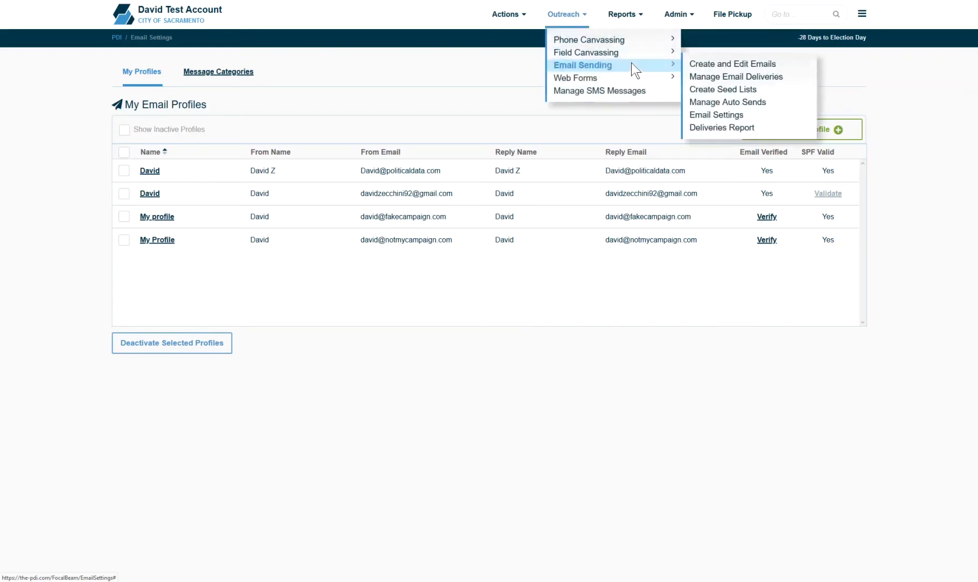
{"action": "left_click", "coordinate": [696, 64]}
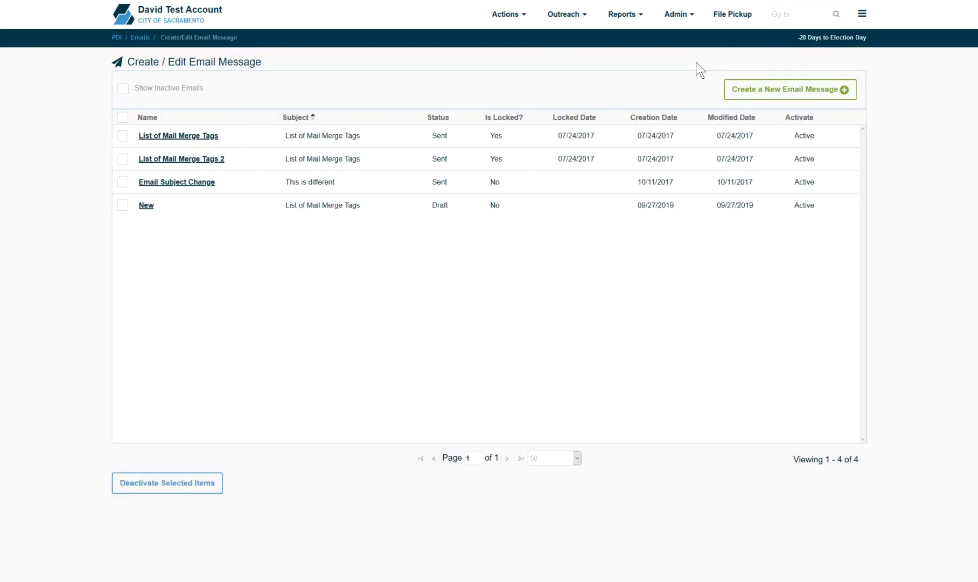
{"action": "left_click", "coordinate": [746, 95]}
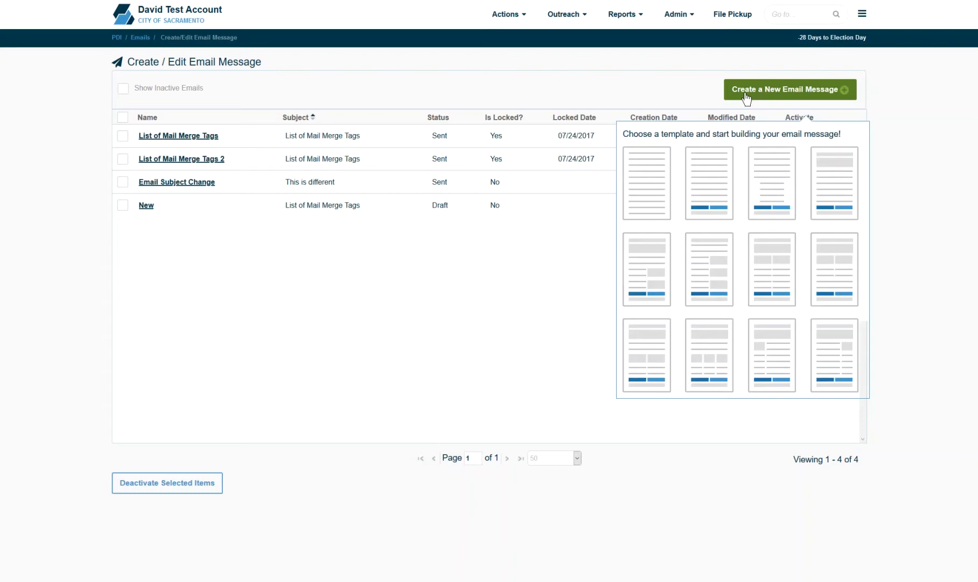
{"action": "left_click", "coordinate": [660, 184]}
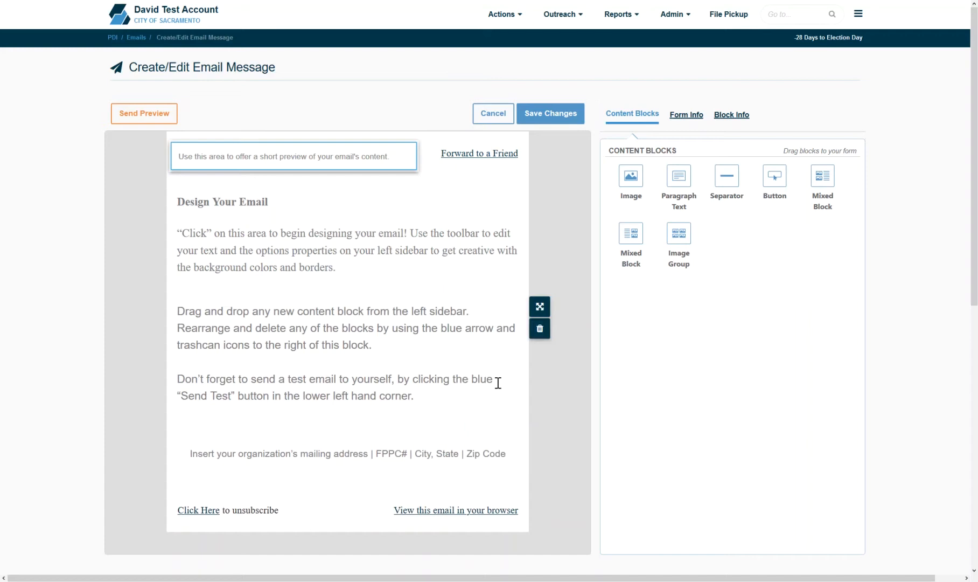
Step: Delete the Design Your Email block and the second placeholder text block, confirming each removal
{"action": "left_click", "coordinate": [297, 247]}
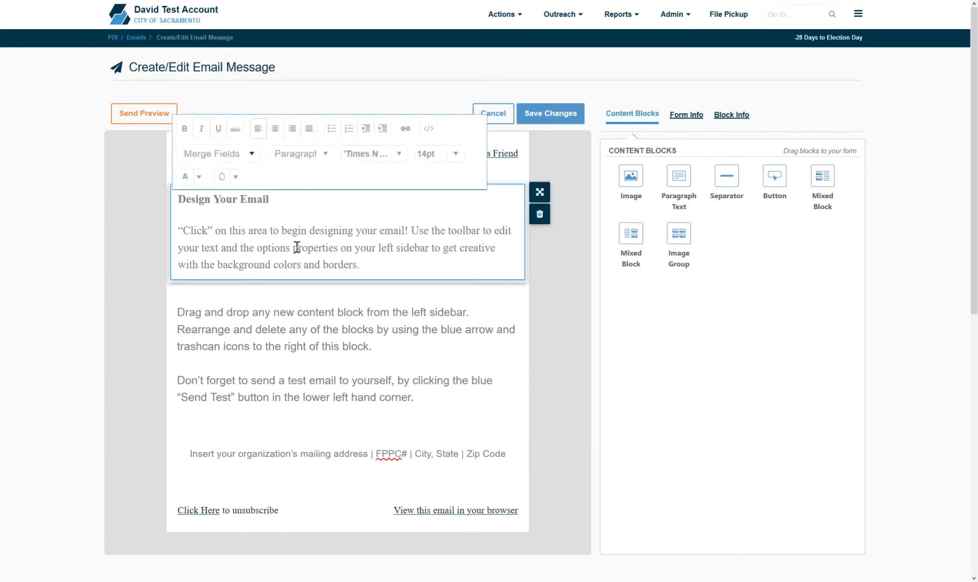
{"action": "left_click", "coordinate": [535, 222]}
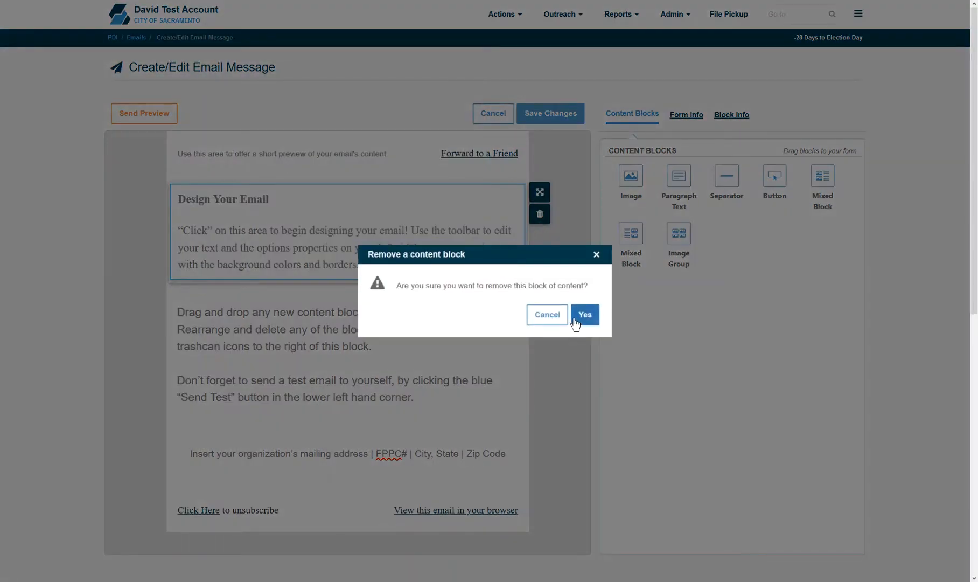
{"action": "left_click", "coordinate": [575, 322]}
{"action": "left_click", "coordinate": [517, 259]}
{"action": "left_click", "coordinate": [539, 251]}
{"action": "left_click", "coordinate": [586, 317]}
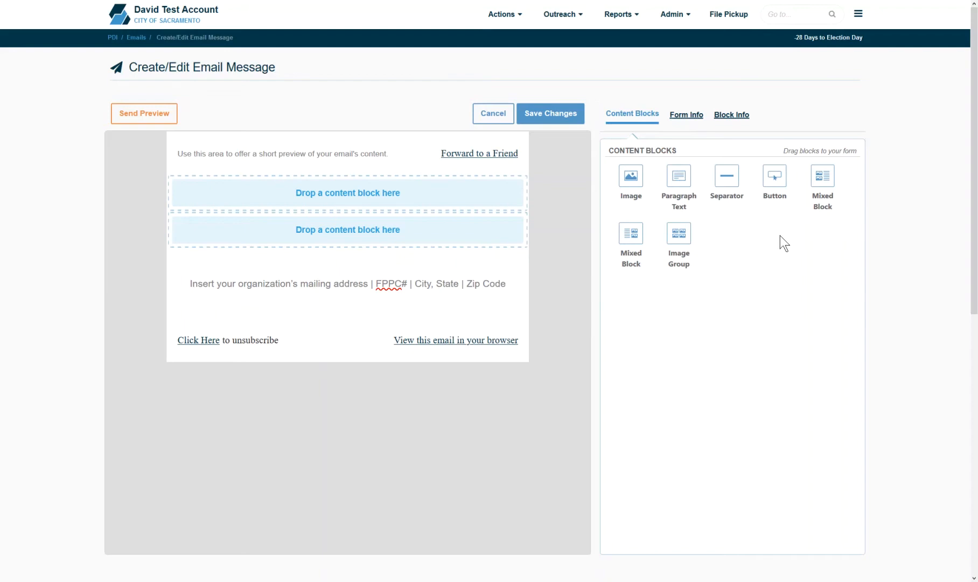
Step: On Form Info, set both the body and message backgrounds to white
{"action": "left_click", "coordinate": [692, 115]}
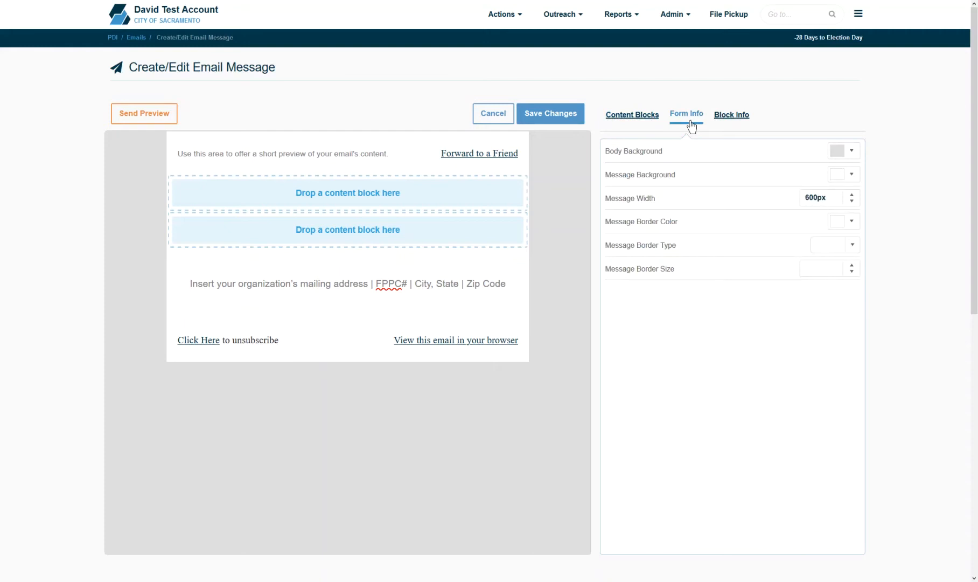
{"action": "left_click", "coordinate": [850, 155]}
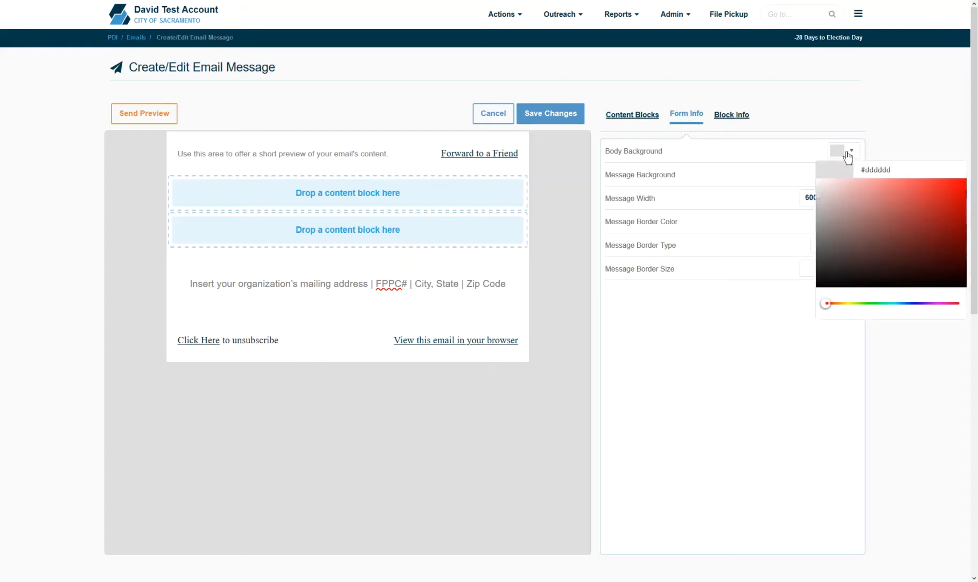
{"action": "left_click", "coordinate": [884, 197]}
{"action": "left_click", "coordinate": [931, 190]}
{"action": "left_click", "coordinate": [818, 180]}
{"action": "left_click", "coordinate": [743, 283]}
{"action": "left_click", "coordinate": [851, 175]}
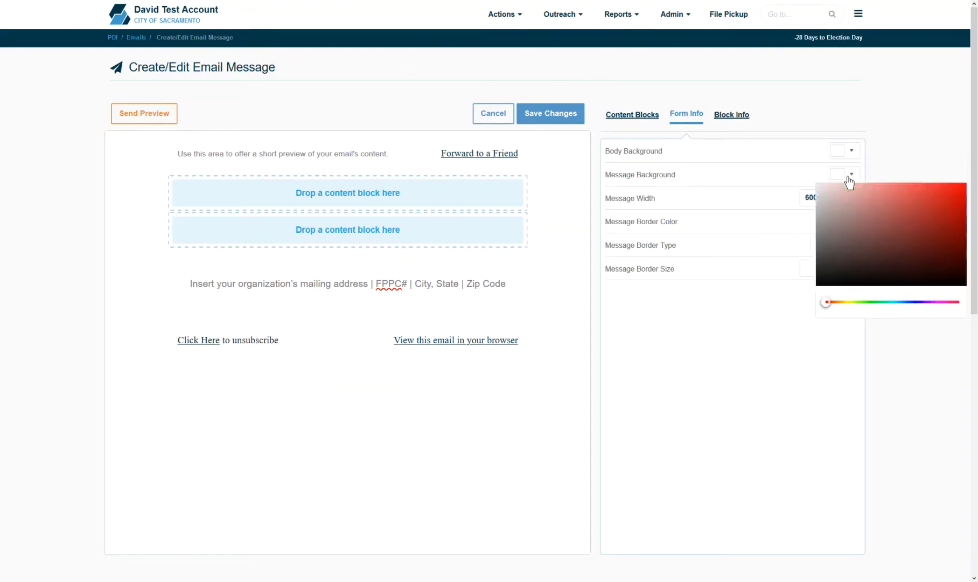
{"action": "left_click", "coordinate": [951, 224]}
{"action": "left_click", "coordinate": [910, 258]}
{"action": "left_click", "coordinate": [818, 204]}
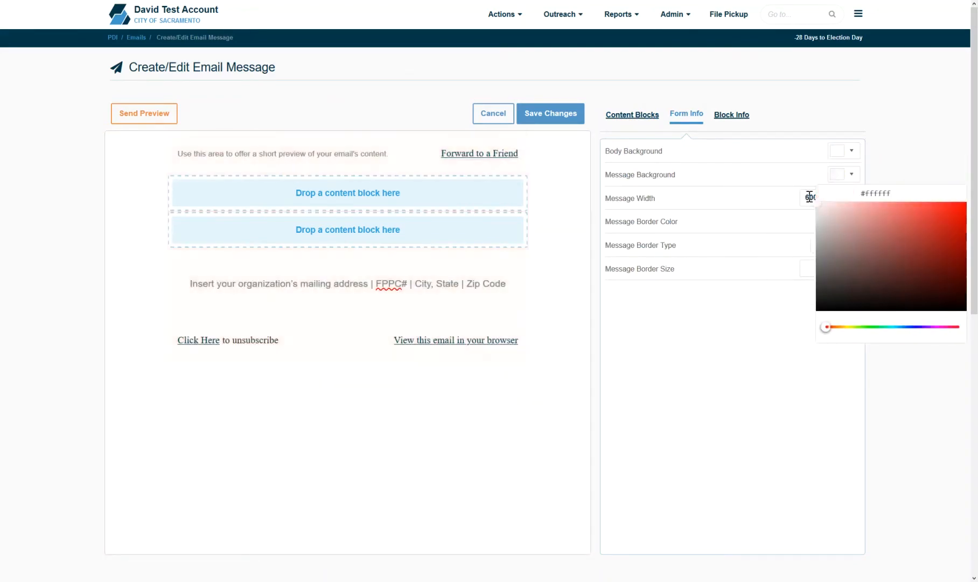
{"action": "left_click", "coordinate": [723, 387]}
Step: Widen the message to 725px, try a solid red 15px border, then set the border to none
{"action": "left_click", "coordinate": [852, 197]}
{"action": "left_click_drag", "start_coordinate": [852, 197], "coordinate": [851, 198]}
{"action": "left_click", "coordinate": [853, 245]}
{"action": "left_click", "coordinate": [824, 278]}
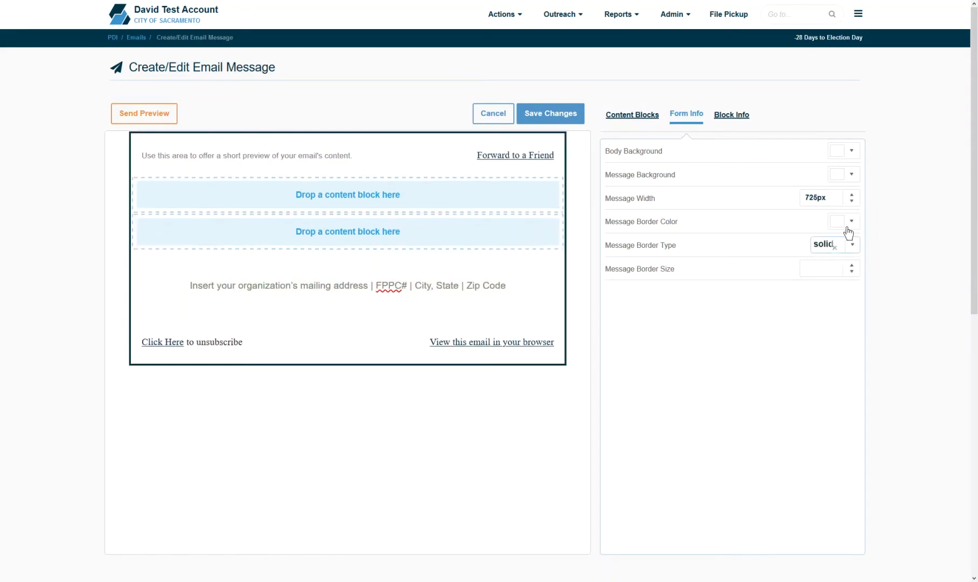
{"action": "left_click", "coordinate": [844, 220]}
{"action": "left_click_drag", "start_coordinate": [915, 251], "coordinate": [923, 249]}
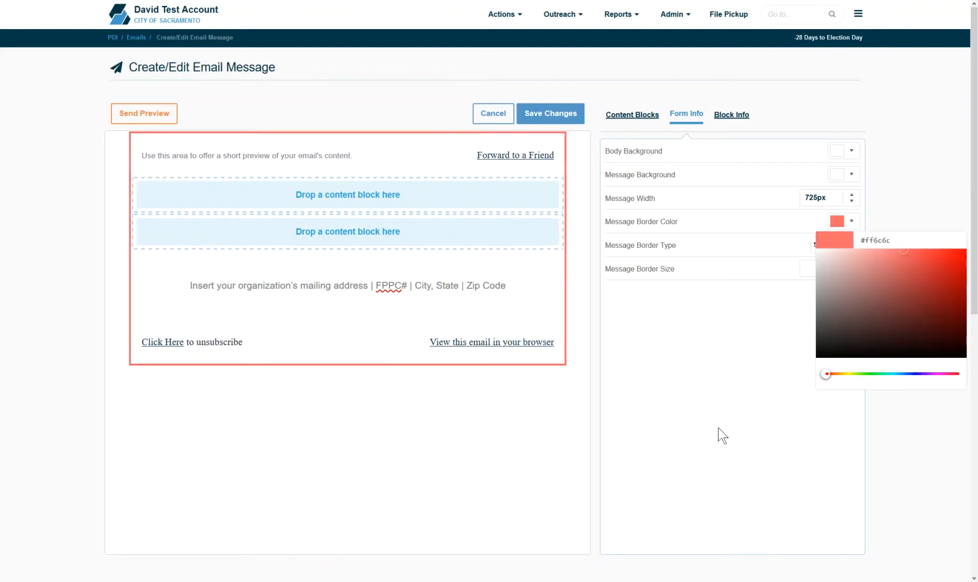
{"action": "left_click_drag", "start_coordinate": [852, 265], "coordinate": [852, 265]}
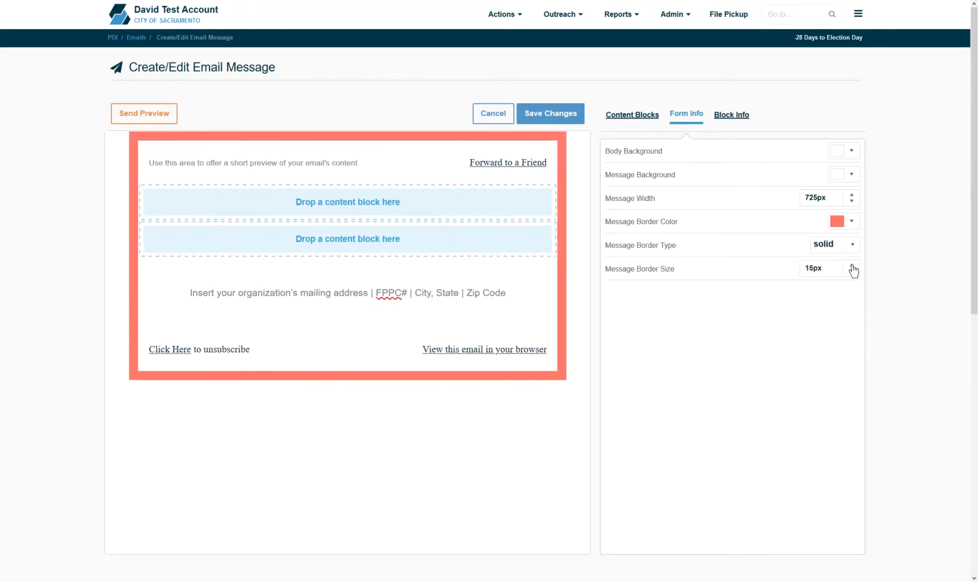
{"action": "left_click", "coordinate": [835, 245]}
{"action": "left_click", "coordinate": [824, 265]}
{"action": "left_click", "coordinate": [744, 117]}
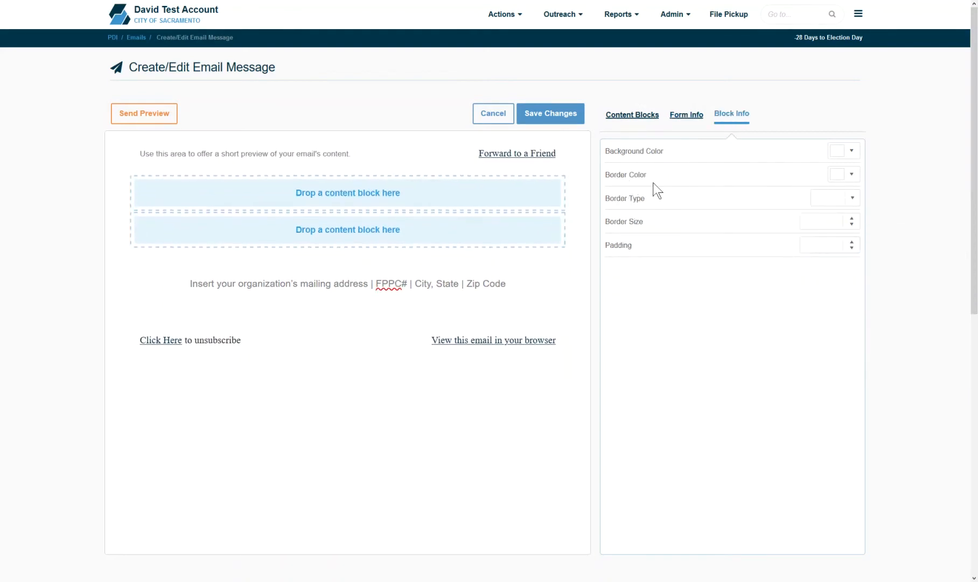
Step: Give the footer address block a light grey background
{"action": "left_click", "coordinate": [451, 282]}
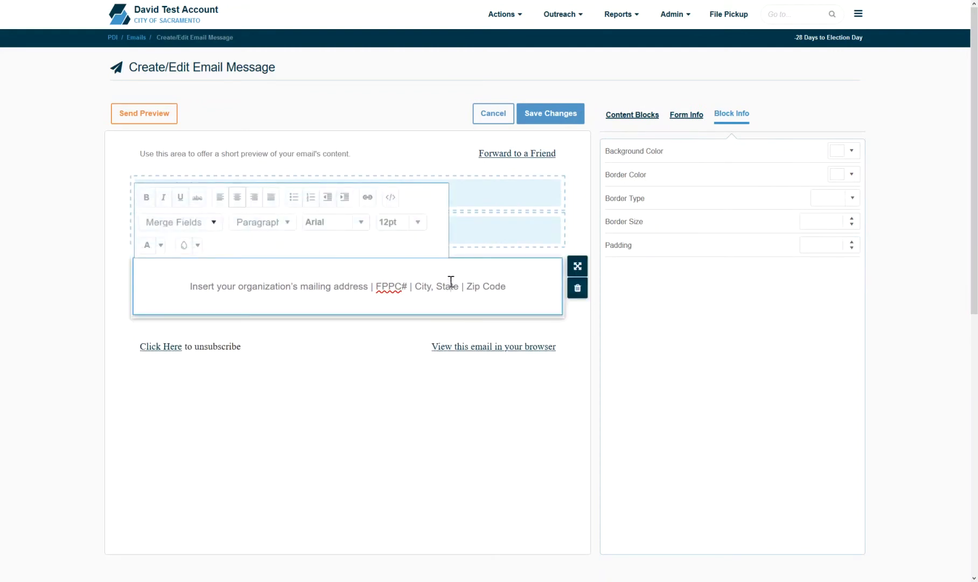
{"action": "left_click", "coordinate": [845, 154]}
{"action": "left_click_drag", "start_coordinate": [878, 194], "coordinate": [817, 197]}
{"action": "left_click", "coordinate": [765, 407]}
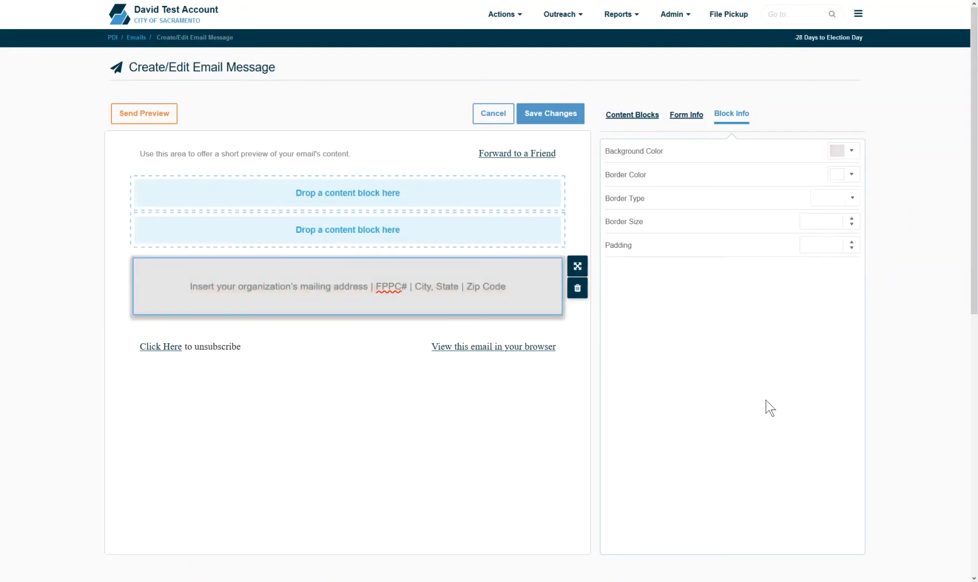
Step: Give the footer block an 11px red dashed border
{"action": "left_click", "coordinate": [852, 198]}
{"action": "left_click", "coordinate": [838, 264]}
{"action": "left_click", "coordinate": [853, 218]}
{"action": "left_click", "coordinate": [853, 218]}
{"action": "left_click", "coordinate": [853, 219]}
{"action": "left_click", "coordinate": [852, 218]}
{"action": "left_click", "coordinate": [852, 218]}
{"action": "left_click", "coordinate": [853, 218]}
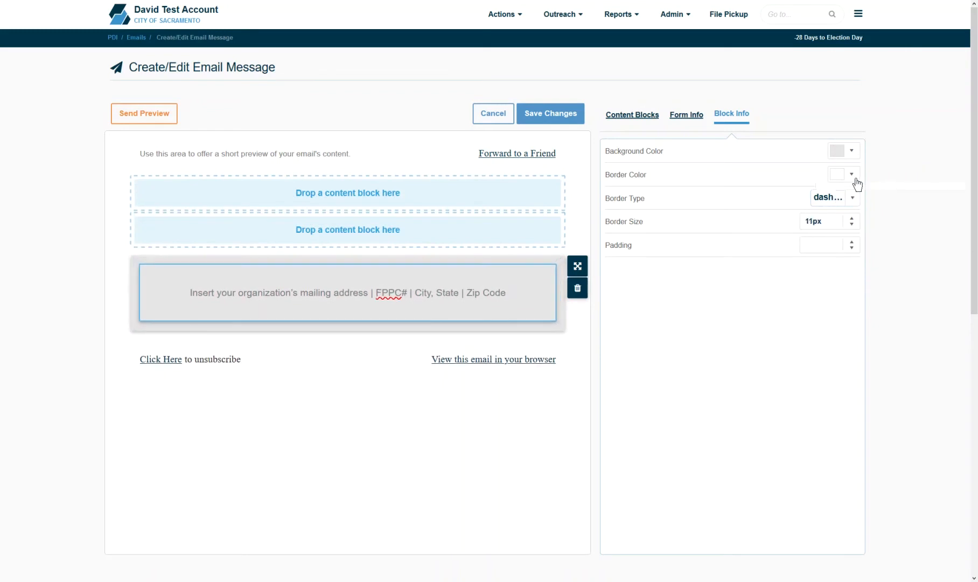
{"action": "left_click", "coordinate": [853, 175]}
{"action": "left_click", "coordinate": [901, 211]}
{"action": "left_click", "coordinate": [913, 204]}
{"action": "left_click", "coordinate": [702, 415]}
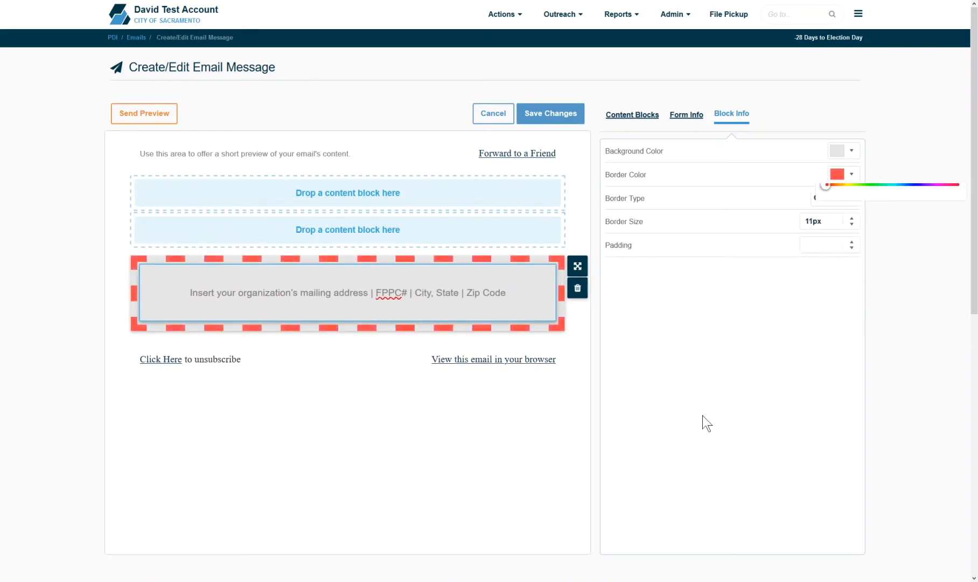
Step: Set the footer block's padding to 30px and return to the Content Blocks list
{"action": "left_click", "coordinate": [853, 242]}
{"action": "left_click", "coordinate": [853, 242]}
{"action": "left_click", "coordinate": [853, 242]}
{"action": "left_click", "coordinate": [853, 243]}
{"action": "left_click", "coordinate": [853, 243]}
{"action": "left_click_drag", "start_coordinate": [853, 244], "coordinate": [855, 245]}
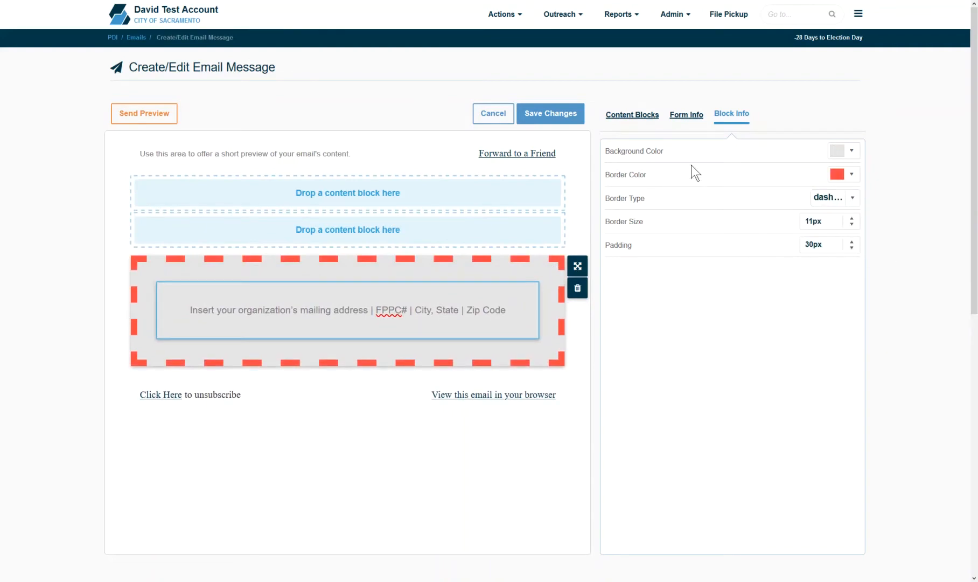
{"action": "left_click", "coordinate": [640, 115]}
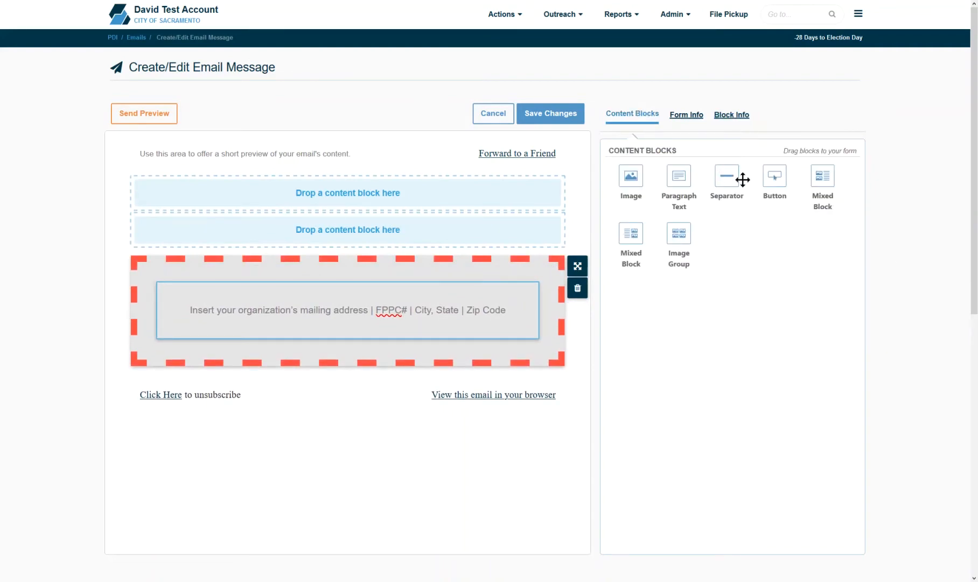
Step: Drop an Image block at the top of the email and insert the first logo file from Image Manager
{"action": "left_click_drag", "start_coordinate": [638, 179], "coordinate": [472, 186]}
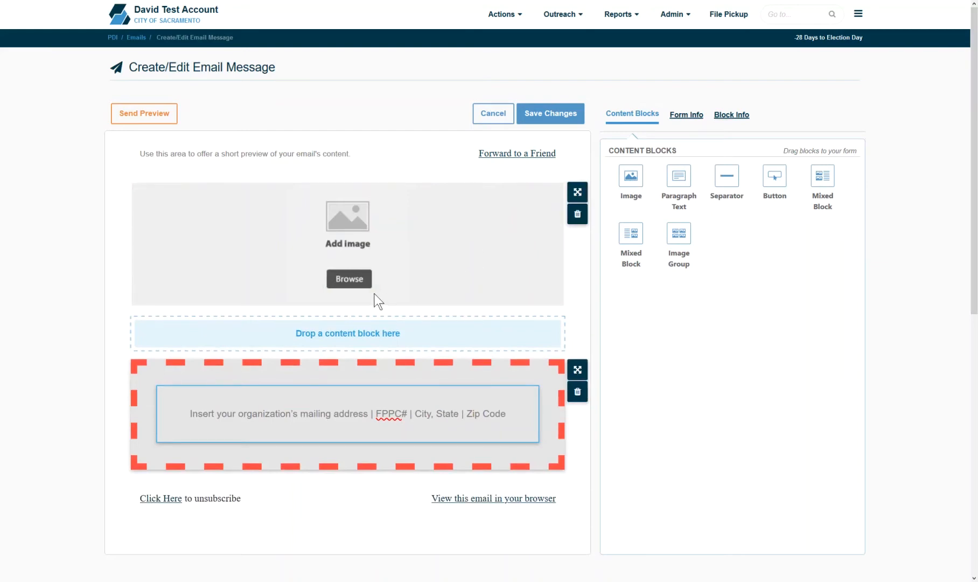
{"action": "left_click", "coordinate": [347, 282]}
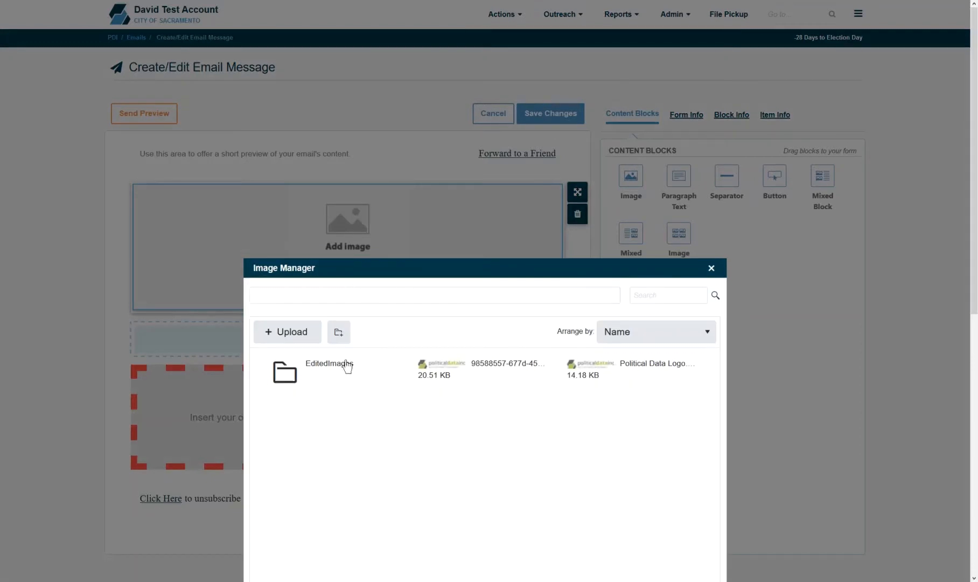
{"action": "scroll", "coordinate": [574, 326], "scroll_direction": "down", "scroll_amount": 3}
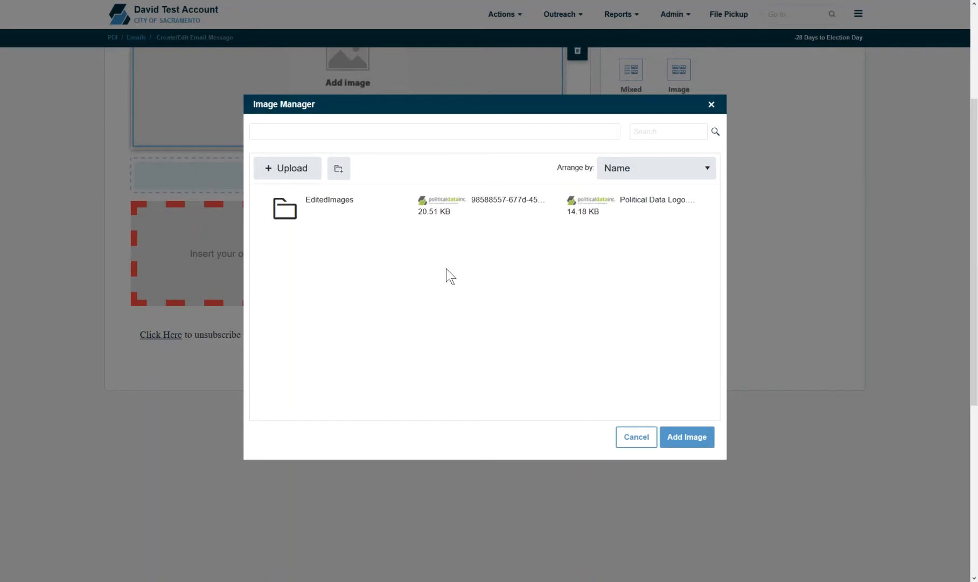
{"action": "left_click", "coordinate": [492, 206]}
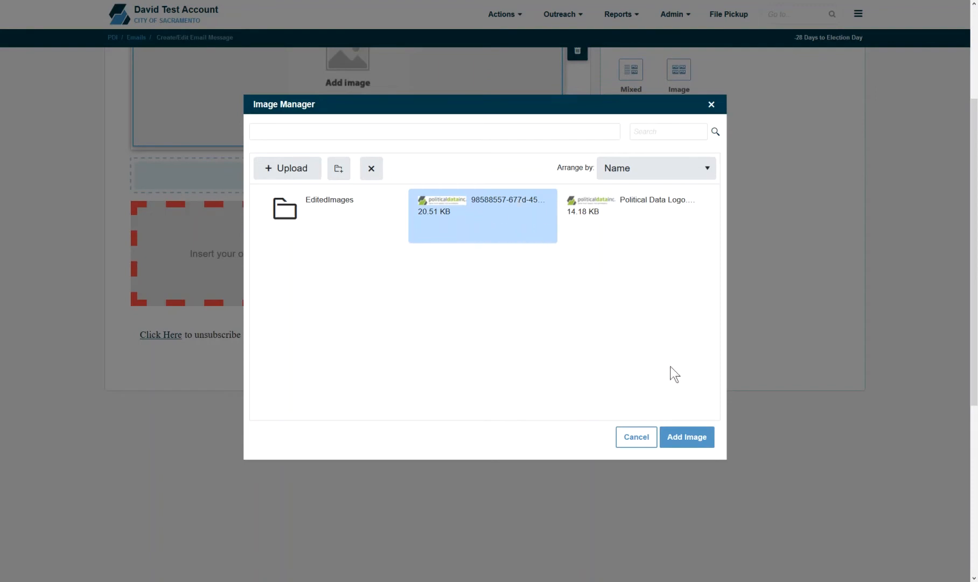
{"action": "left_click", "coordinate": [691, 447]}
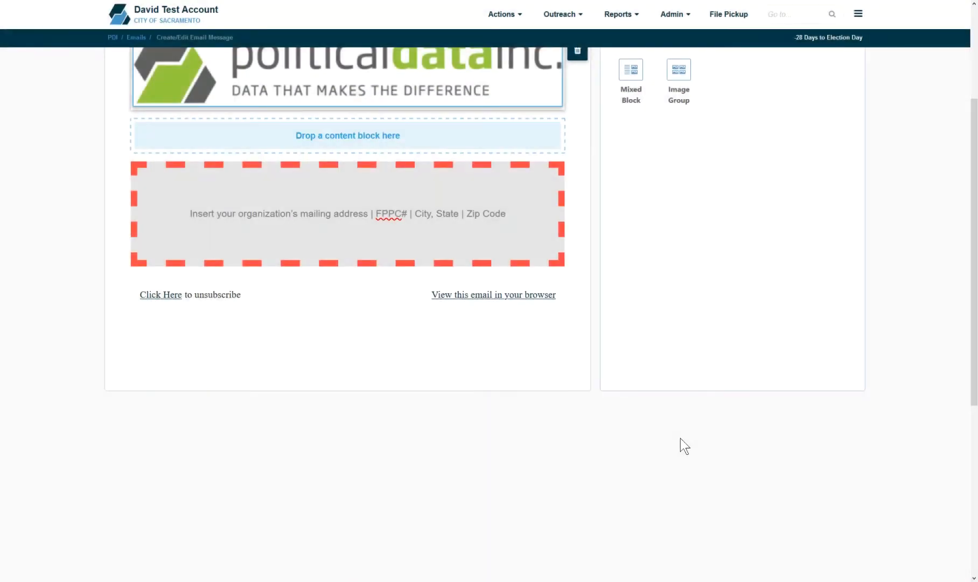
{"action": "left_click_drag", "start_coordinate": [976, 274], "coordinate": [975, 181]}
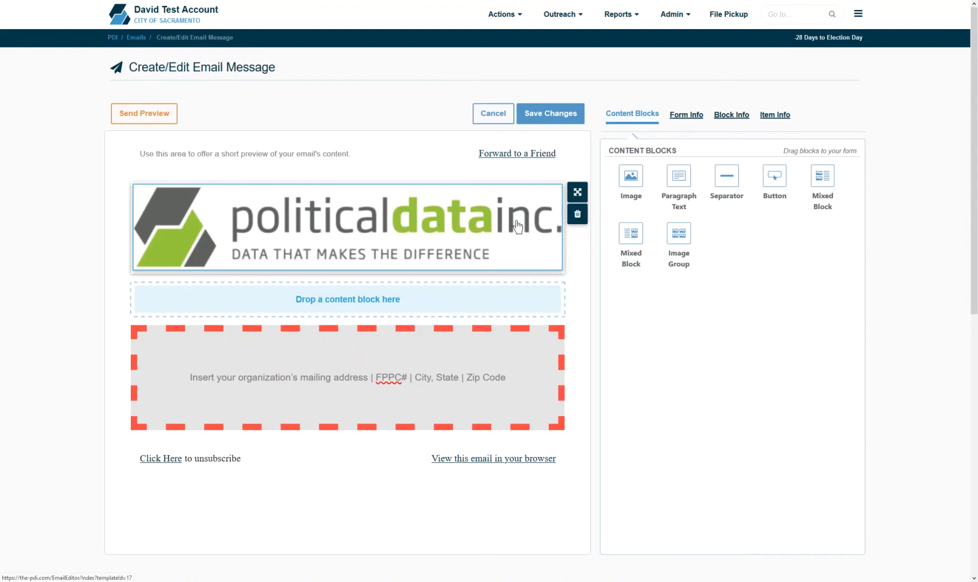
Step: In Item Info, set the logo's width to 61% and align it to the left
{"action": "left_click", "coordinate": [778, 116]}
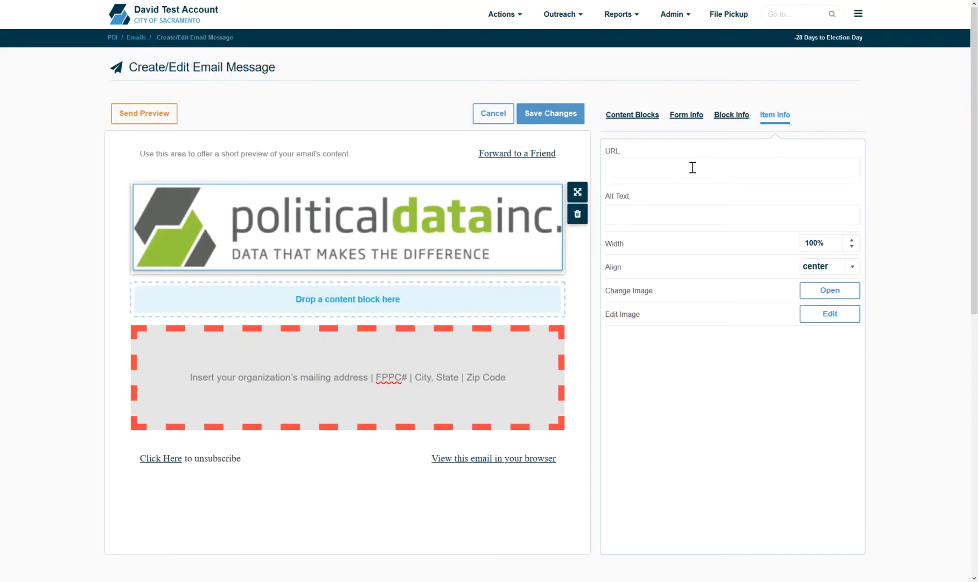
{"action": "left_click", "coordinate": [675, 215]}
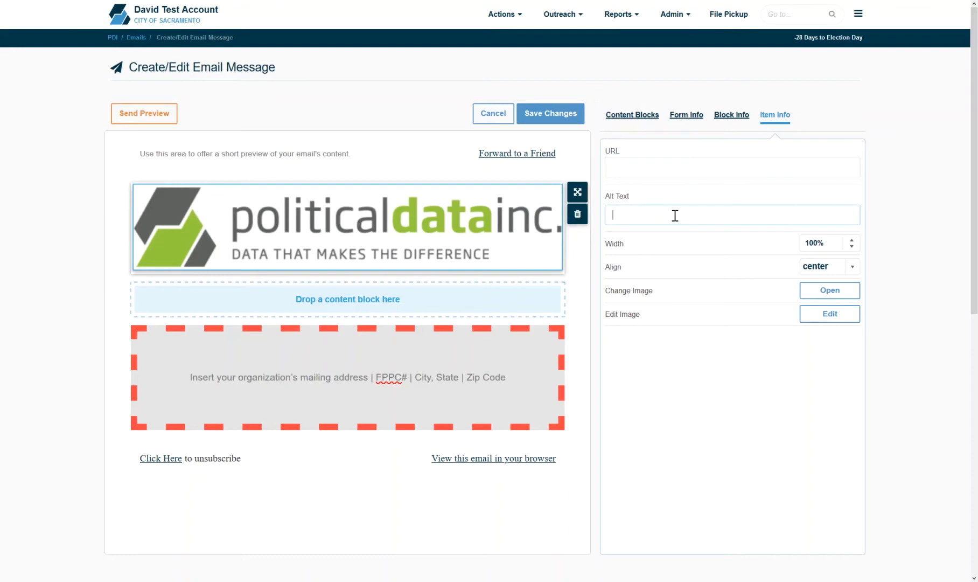
{"action": "left_click", "coordinate": [852, 247]}
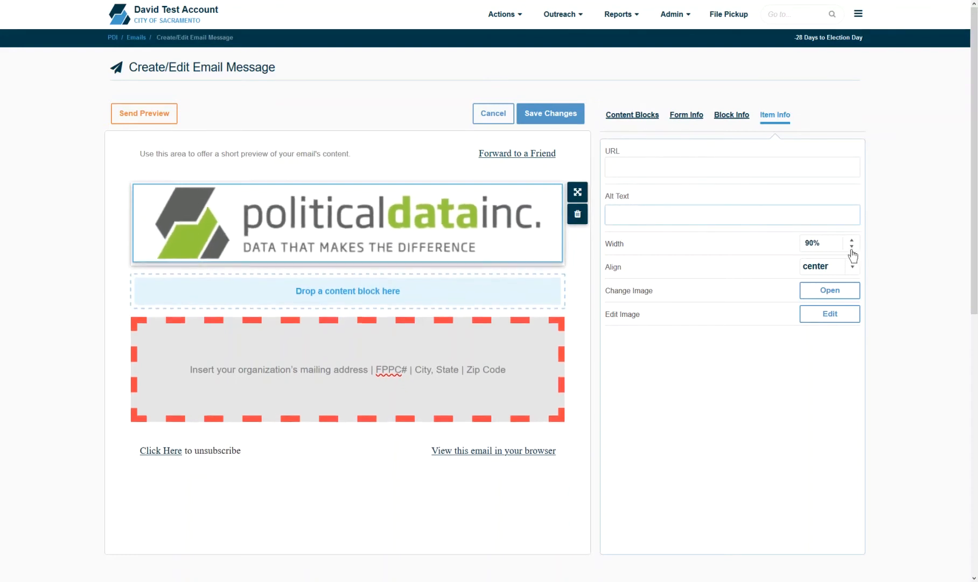
{"action": "left_click", "coordinate": [854, 270]}
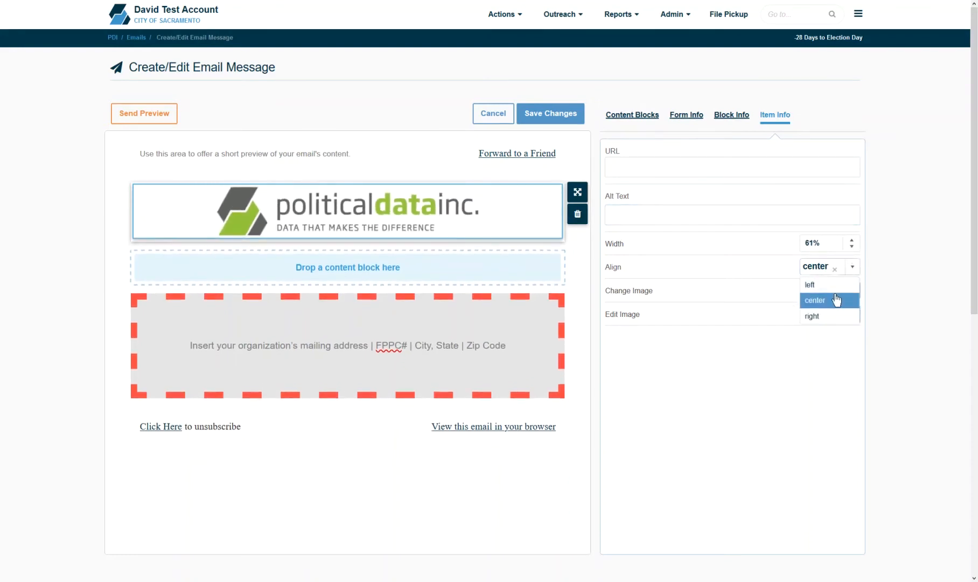
{"action": "left_click", "coordinate": [831, 287]}
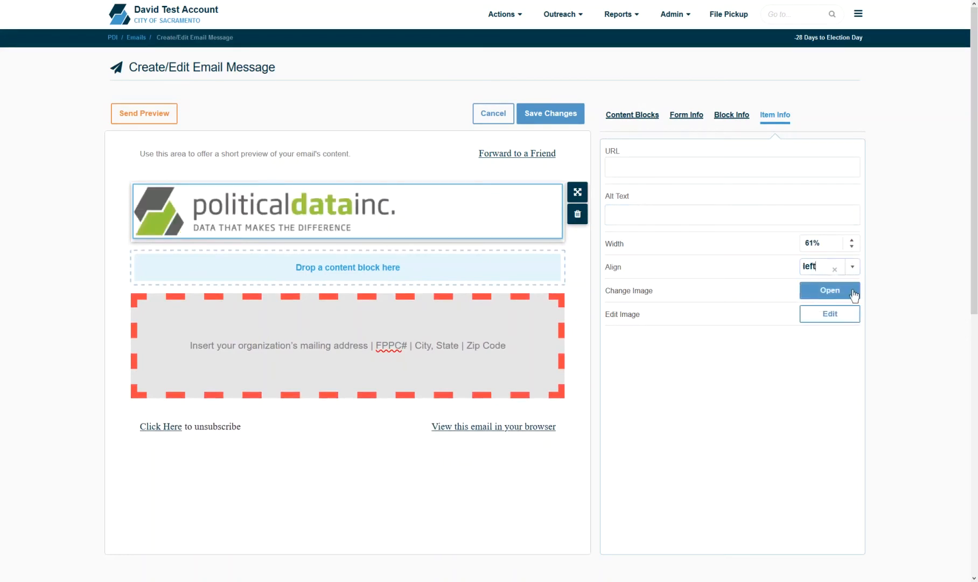
{"action": "left_click", "coordinate": [853, 291]}
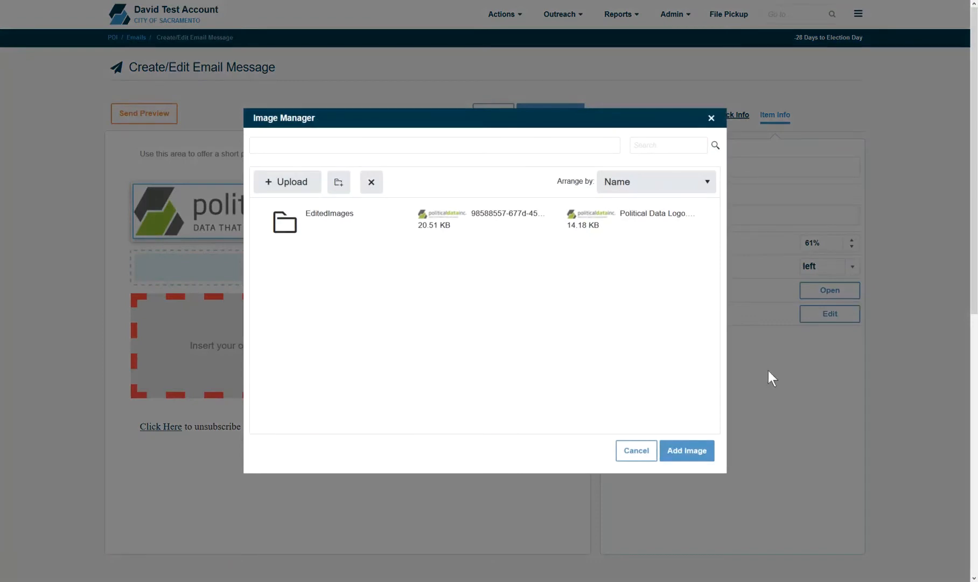
Step: Cancel Image Manager, try zooming, rotating and flipping the logo in Image Editor, then discard the edits
{"action": "left_click", "coordinate": [637, 453]}
{"action": "left_click", "coordinate": [818, 318]}
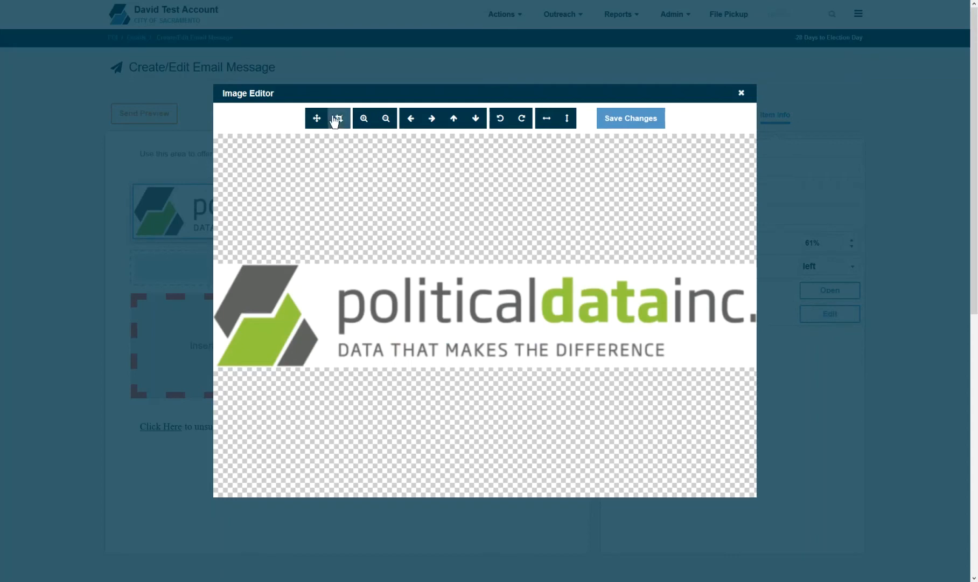
{"action": "left_click", "coordinate": [392, 123]}
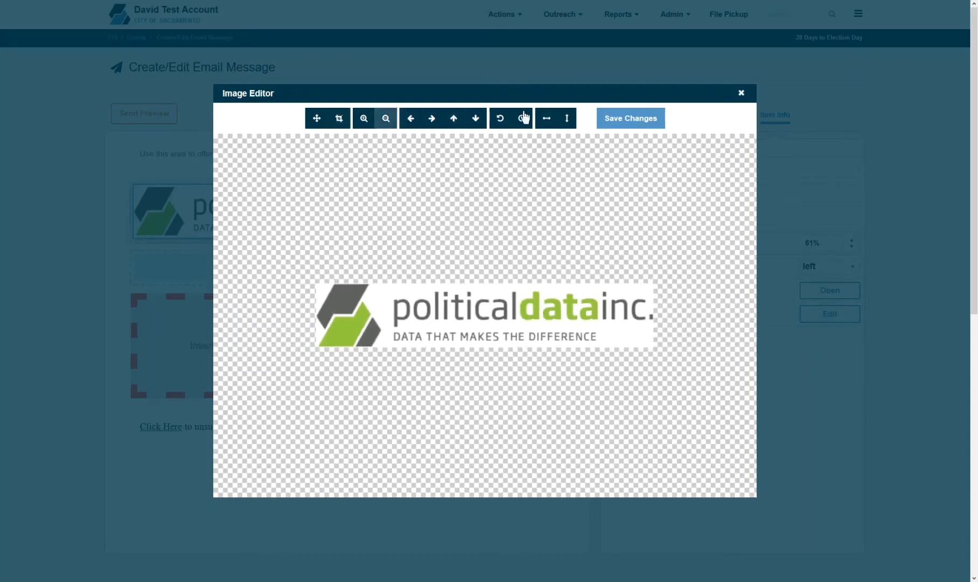
{"action": "left_click", "coordinate": [500, 120]}
{"action": "left_click", "coordinate": [501, 121]}
{"action": "left_click", "coordinate": [501, 121]}
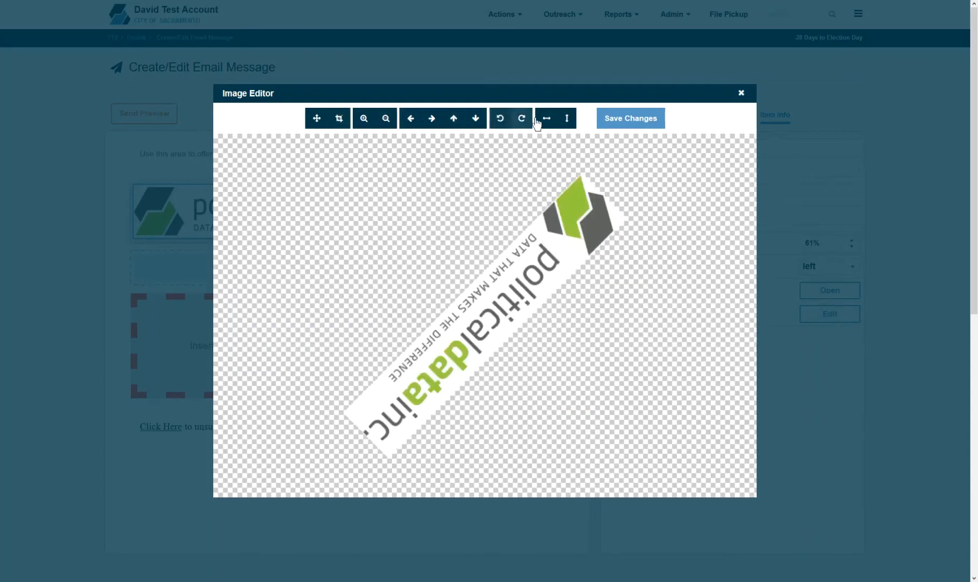
{"action": "left_click", "coordinate": [538, 122]}
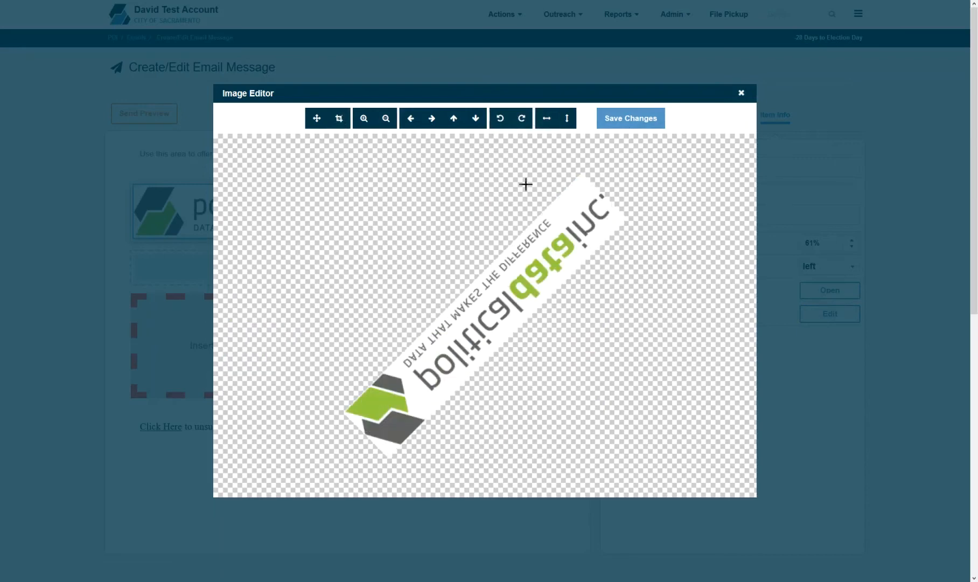
{"action": "left_click", "coordinate": [741, 94]}
{"action": "left_click", "coordinate": [635, 118]}
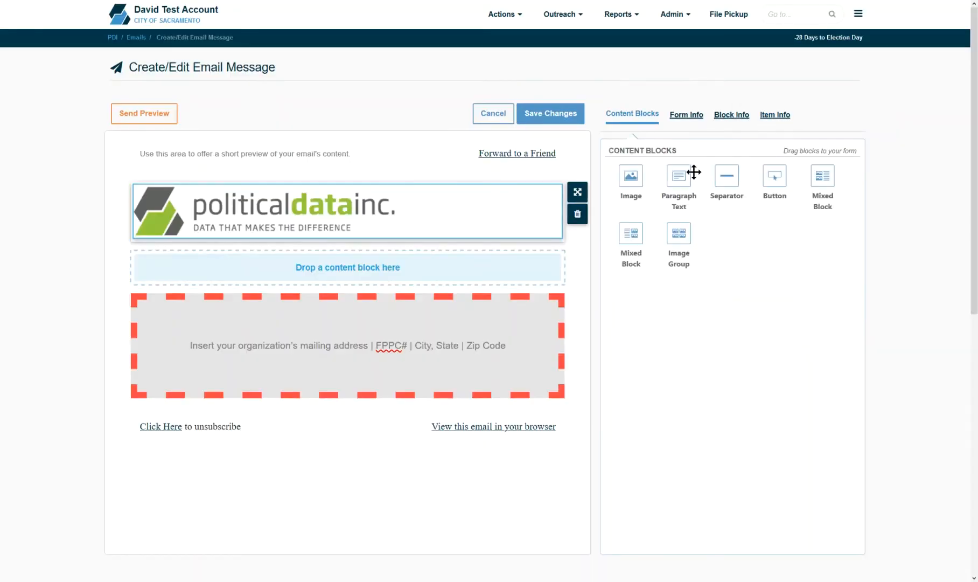
Step: Add a paragraph text block below the logo and make its text bold, italic, left-aligned and indented twice
{"action": "left_click_drag", "start_coordinate": [693, 173], "coordinate": [521, 264]}
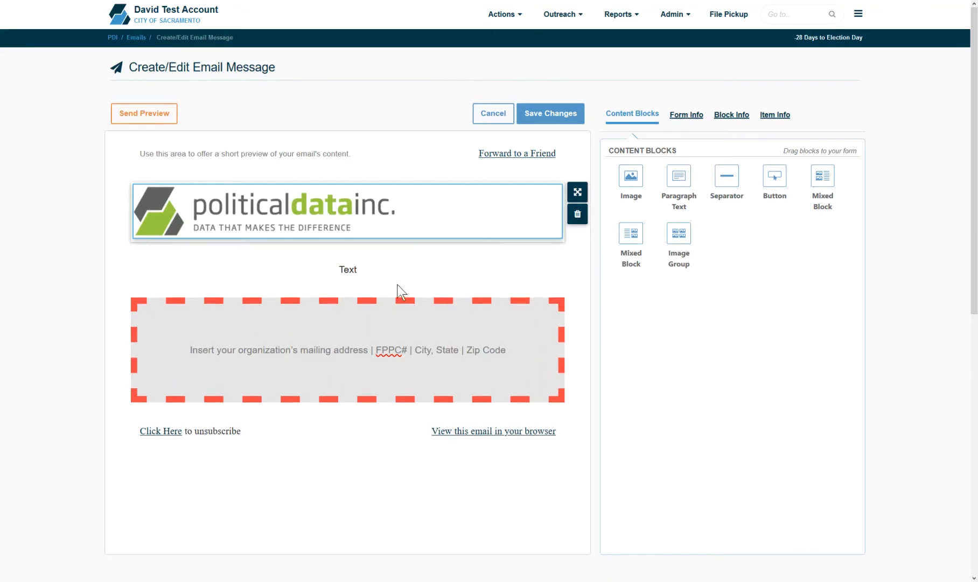
{"action": "left_click", "coordinate": [375, 275]}
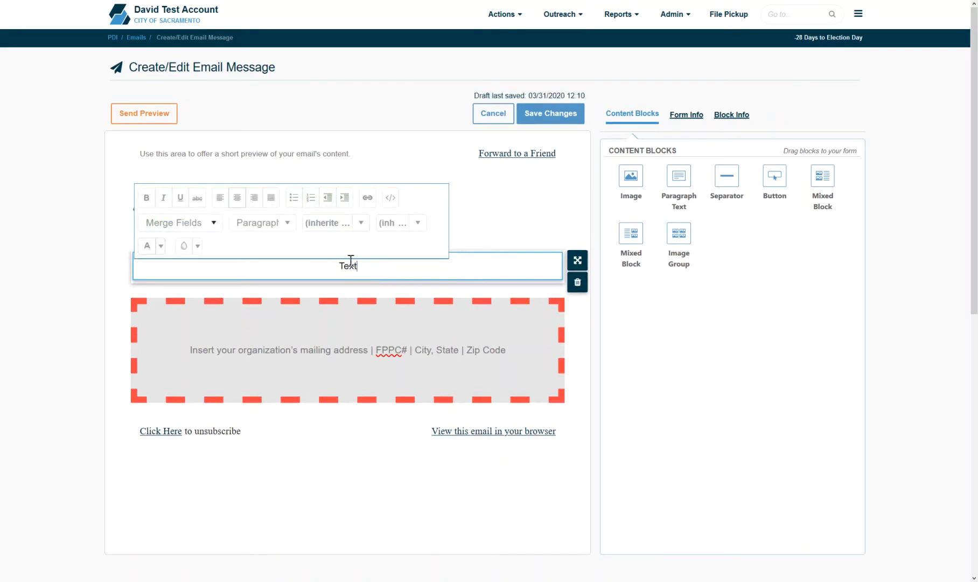
{"action": "left_click_drag", "start_coordinate": [367, 268], "coordinate": [274, 263]}
{"action": "left_click", "coordinate": [149, 197]}
{"action": "left_click", "coordinate": [164, 198]}
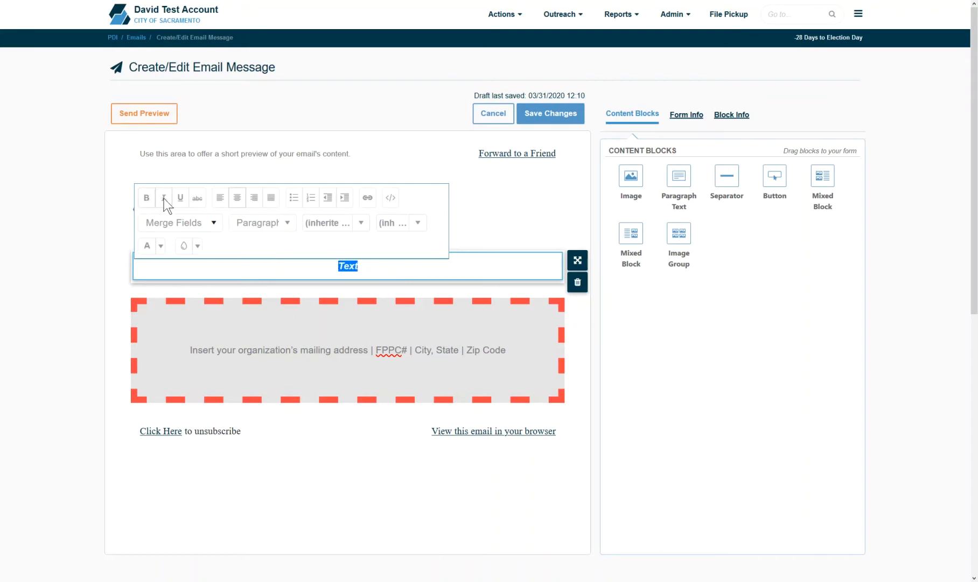
{"action": "left_click", "coordinate": [219, 195]}
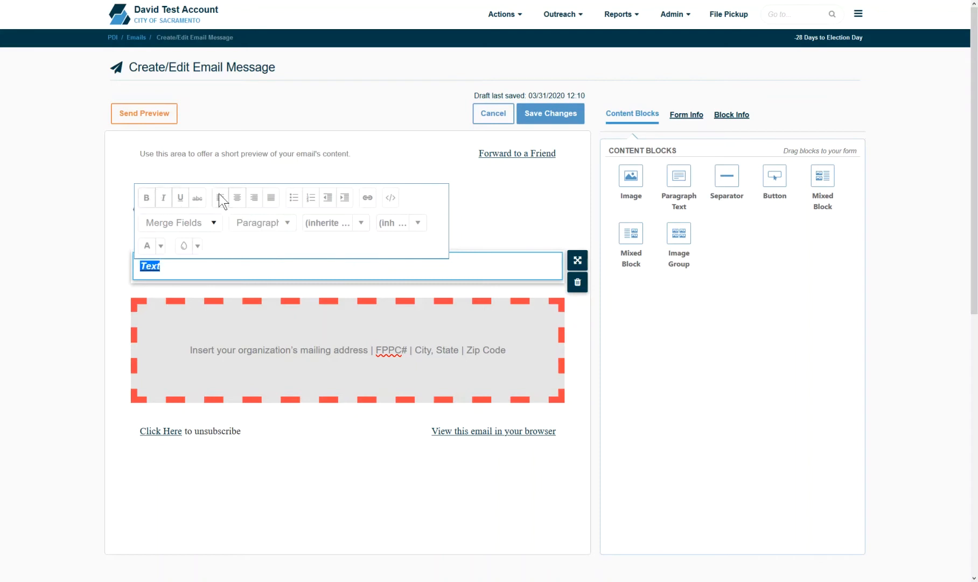
{"action": "left_click", "coordinate": [345, 198]}
{"action": "left_click", "coordinate": [344, 198]}
{"action": "left_click", "coordinate": [230, 267]}
Step: Replace the placeholder text with the First Name merge field followed by 'mylink'
{"action": "double_click", "coordinate": [180, 268]}
{"action": "left_click", "coordinate": [200, 232]}
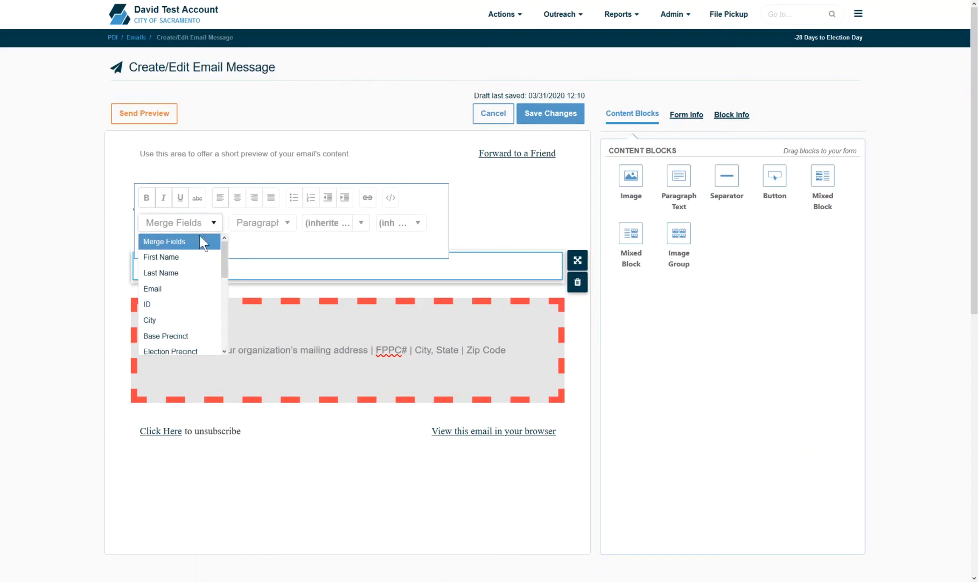
{"action": "left_click_drag", "start_coordinate": [227, 261], "coordinate": [221, 332]}
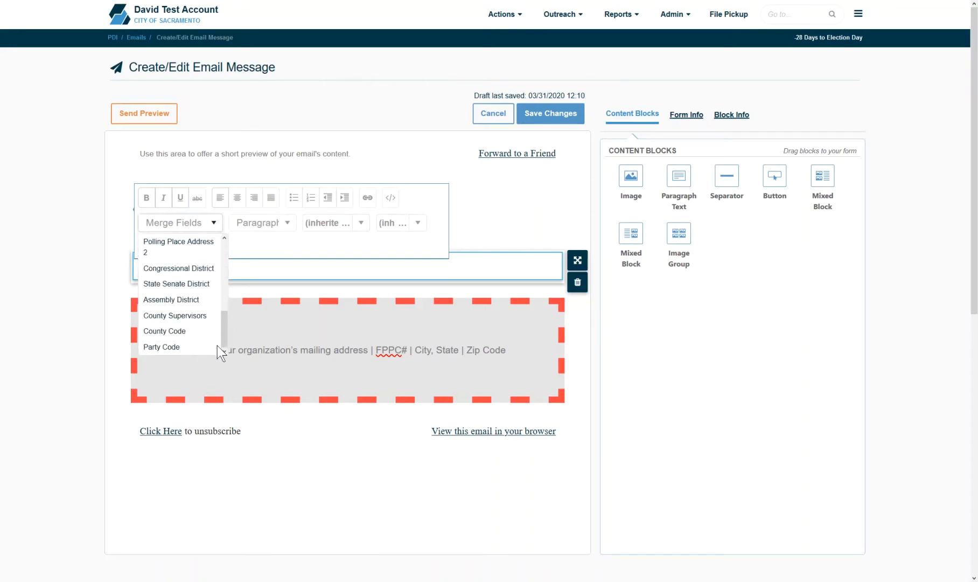
{"action": "scroll", "coordinate": [172, 263], "scroll_direction": "up", "scroll_amount": 5}
{"action": "left_click", "coordinate": [172, 259]}
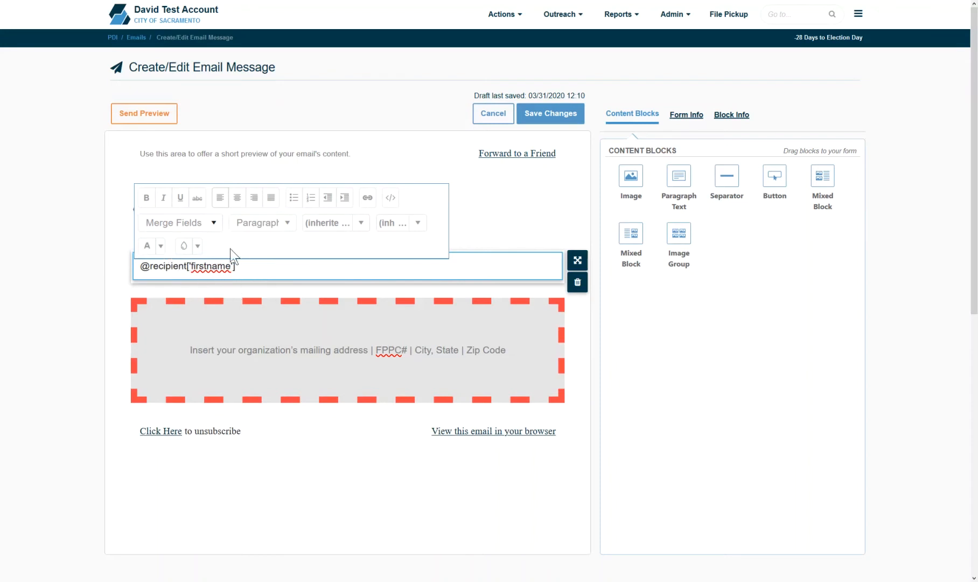
{"action": "type", "text": "mylink"}
{"action": "left_click_drag", "start_coordinate": [308, 274], "coordinate": [239, 274]}
Step: Open the hyperlink settings for mylink and close them without adding a link
{"action": "left_click", "coordinate": [365, 198]}
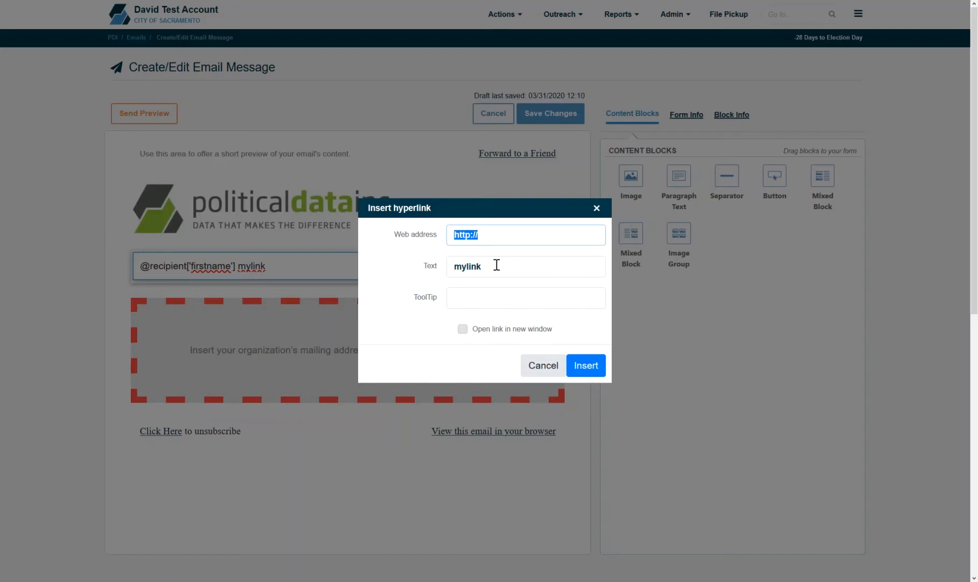
{"action": "left_click", "coordinate": [480, 300]}
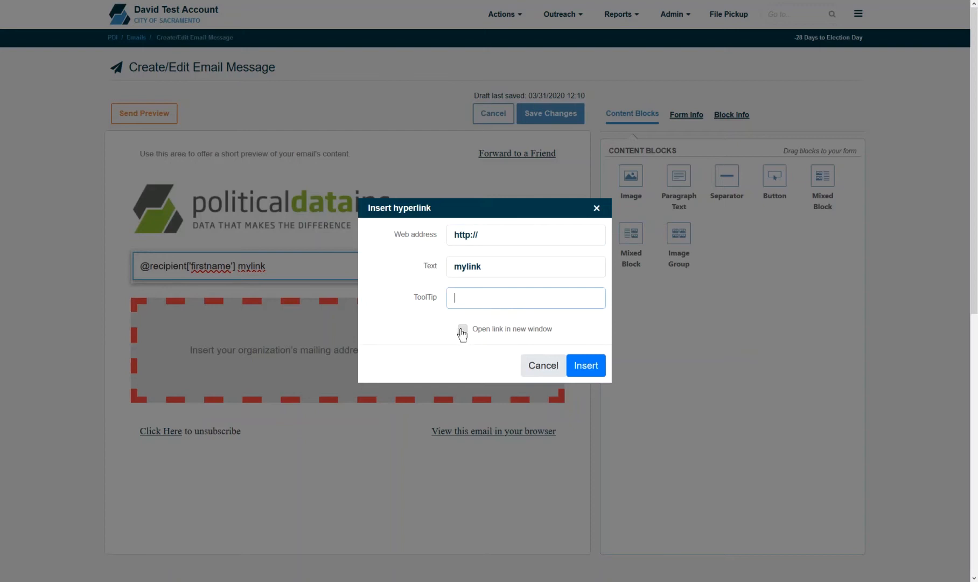
{"action": "left_click", "coordinate": [559, 367]}
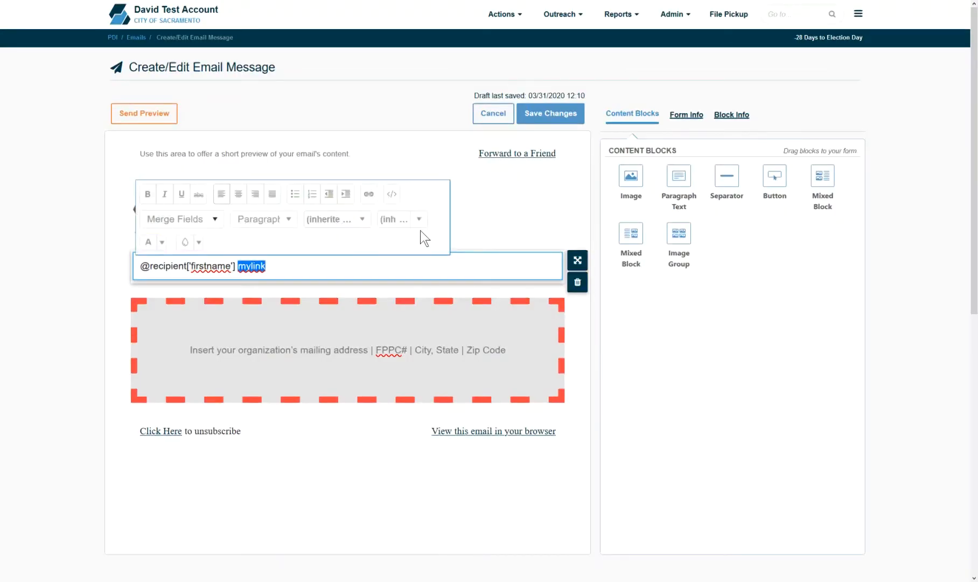
Step: View the paragraph's HTML source, then add a Separator block above the mailing-address block
{"action": "left_click", "coordinate": [391, 195]}
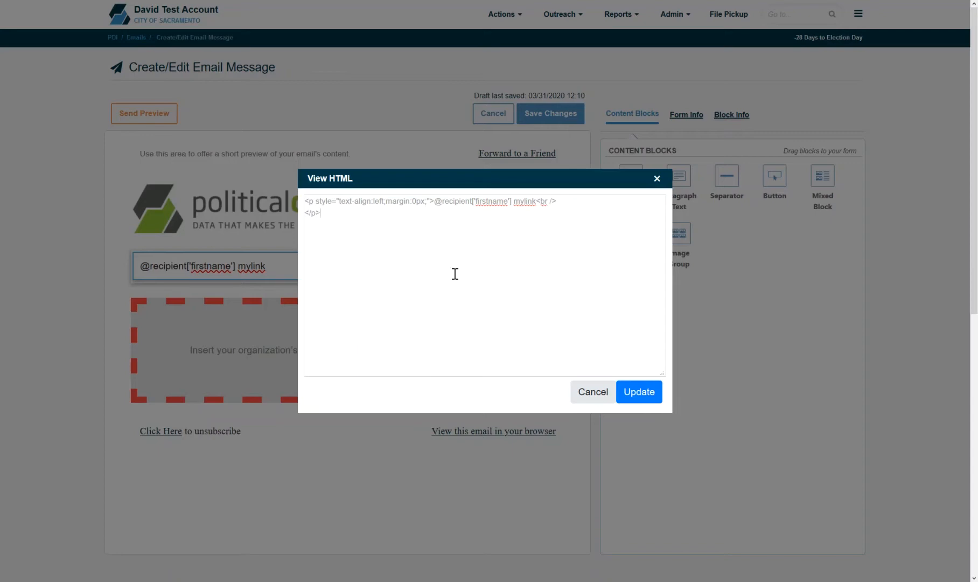
{"action": "left_click", "coordinate": [593, 392]}
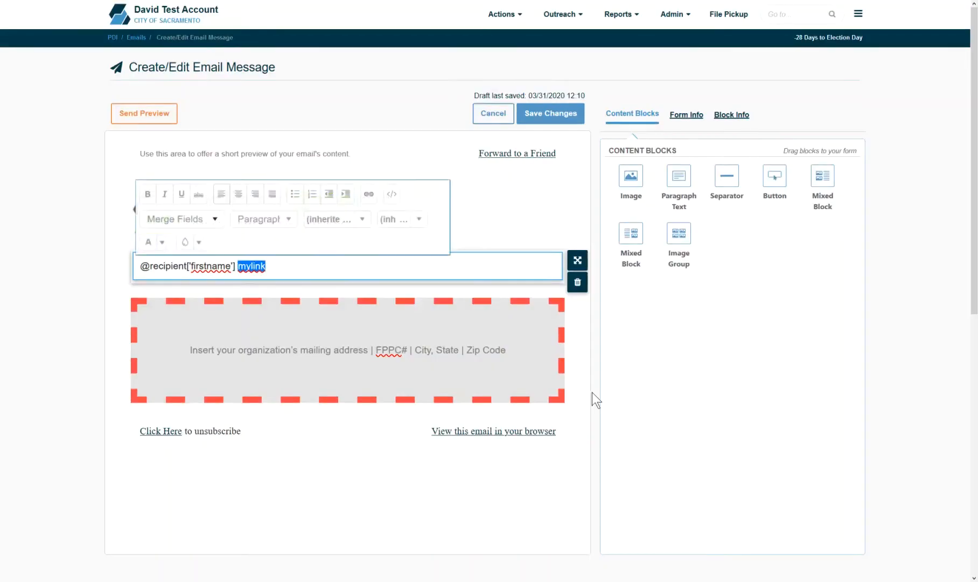
{"action": "left_click", "coordinate": [526, 215]}
{"action": "left_click_drag", "start_coordinate": [723, 183], "coordinate": [456, 294]}
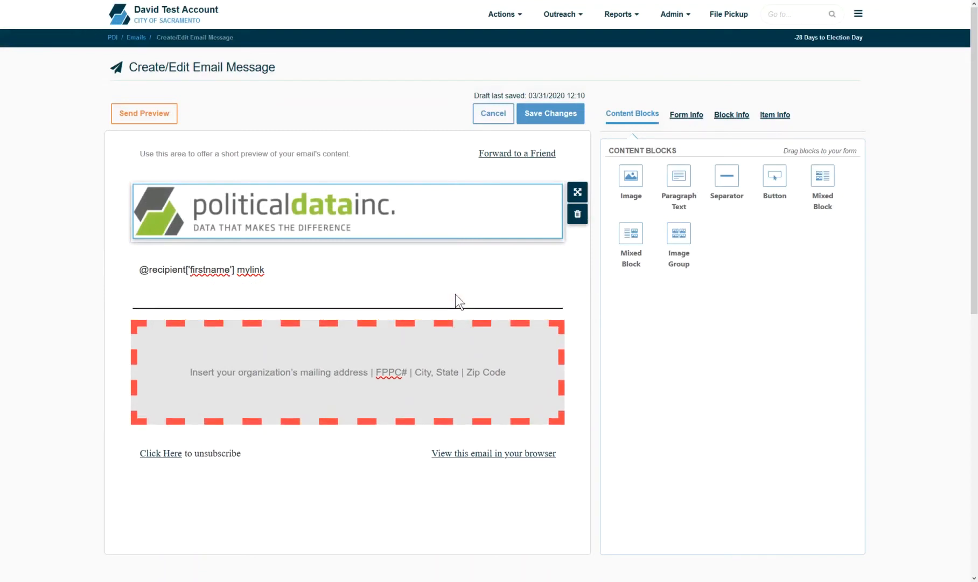
Step: Shrink the separator to 40% width and give it a salmon pink border colour
{"action": "left_click", "coordinate": [417, 308]}
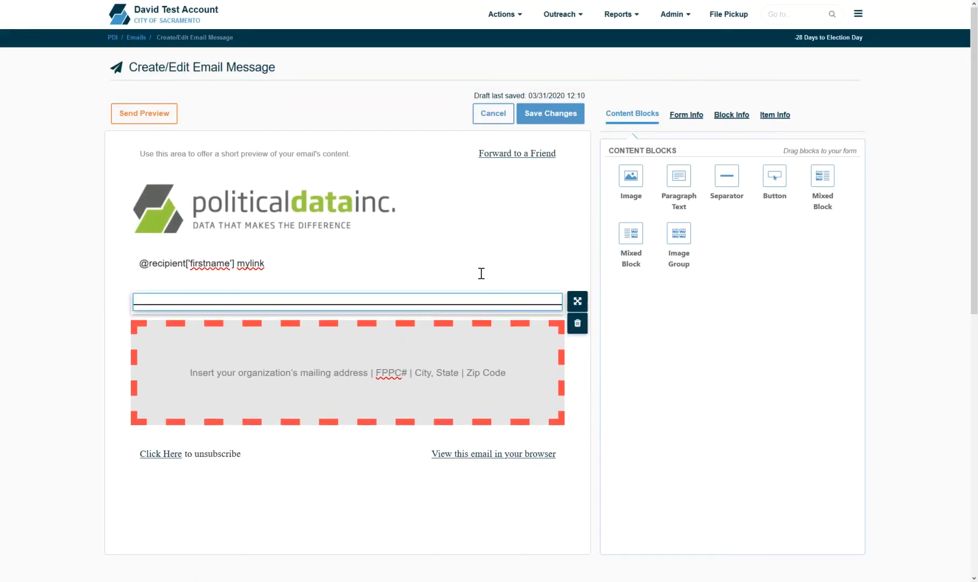
{"action": "left_click", "coordinate": [786, 124]}
{"action": "left_click", "coordinate": [852, 156]}
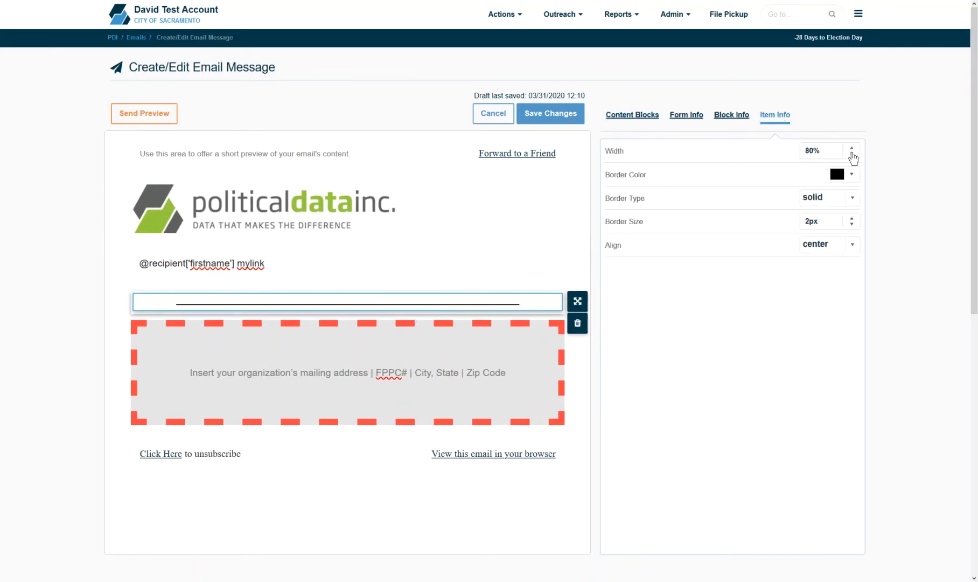
{"action": "left_click", "coordinate": [852, 156]}
{"action": "left_click", "coordinate": [852, 155]}
{"action": "left_click", "coordinate": [852, 156]}
{"action": "left_click", "coordinate": [853, 156]}
{"action": "left_click", "coordinate": [852, 177]}
{"action": "left_click_drag", "start_coordinate": [843, 219], "coordinate": [868, 212]}
Step: Make the separator a 7px dotted line aligned left, and add a Button block below it
{"action": "left_click", "coordinate": [855, 198]}
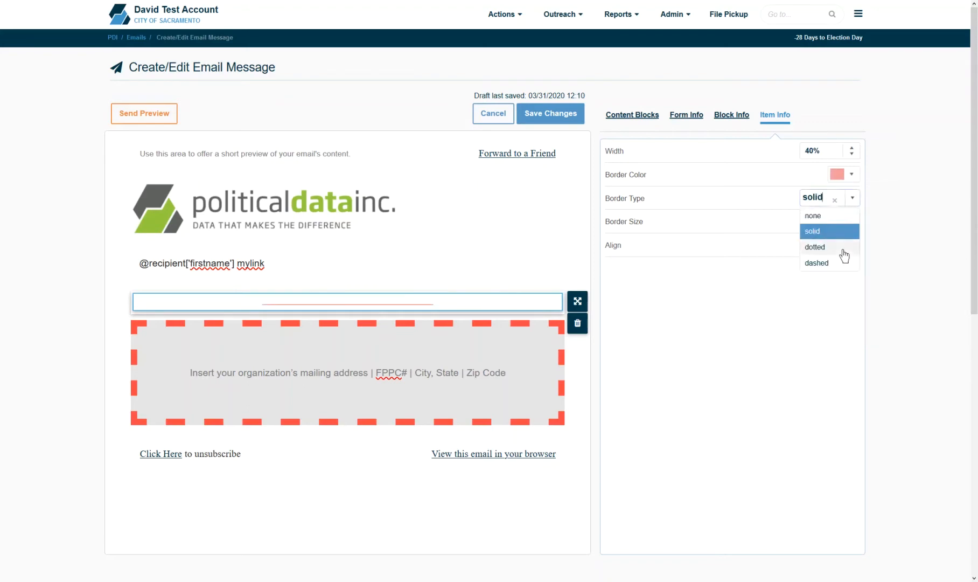
{"action": "left_click", "coordinate": [815, 246]}
{"action": "left_click", "coordinate": [852, 218]}
{"action": "left_click", "coordinate": [852, 218]}
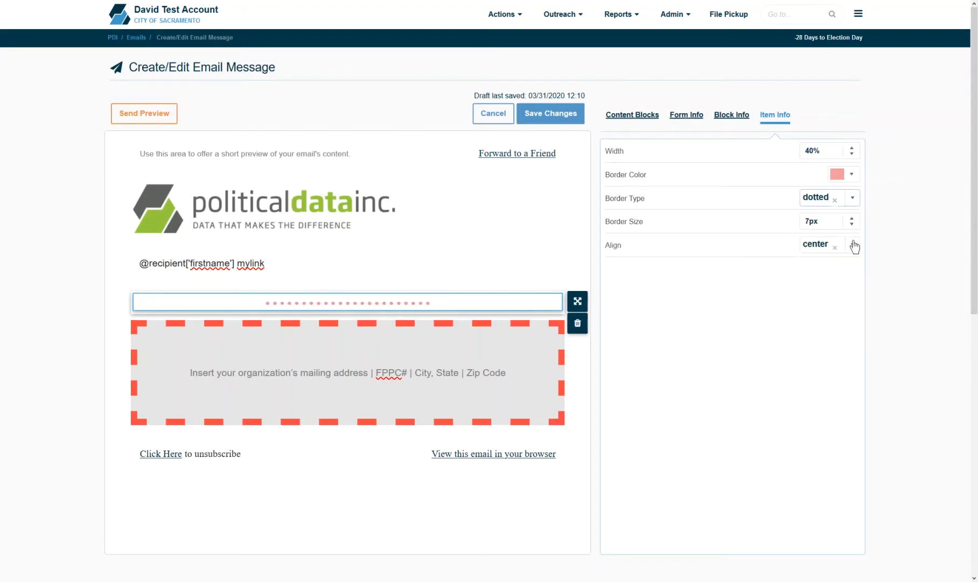
{"action": "left_click", "coordinate": [853, 245]}
{"action": "left_click", "coordinate": [847, 260]}
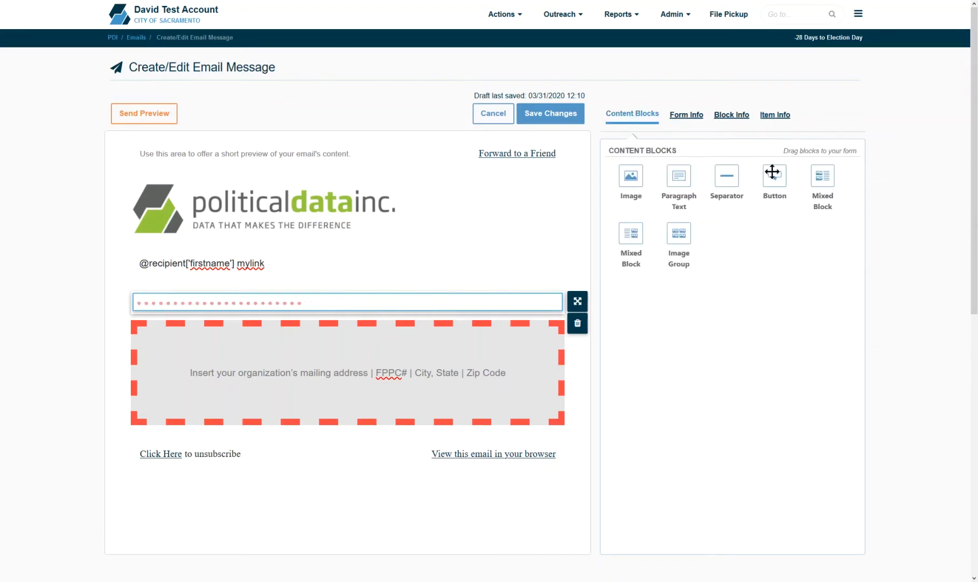
{"action": "left_click_drag", "start_coordinate": [772, 171], "coordinate": [478, 337]}
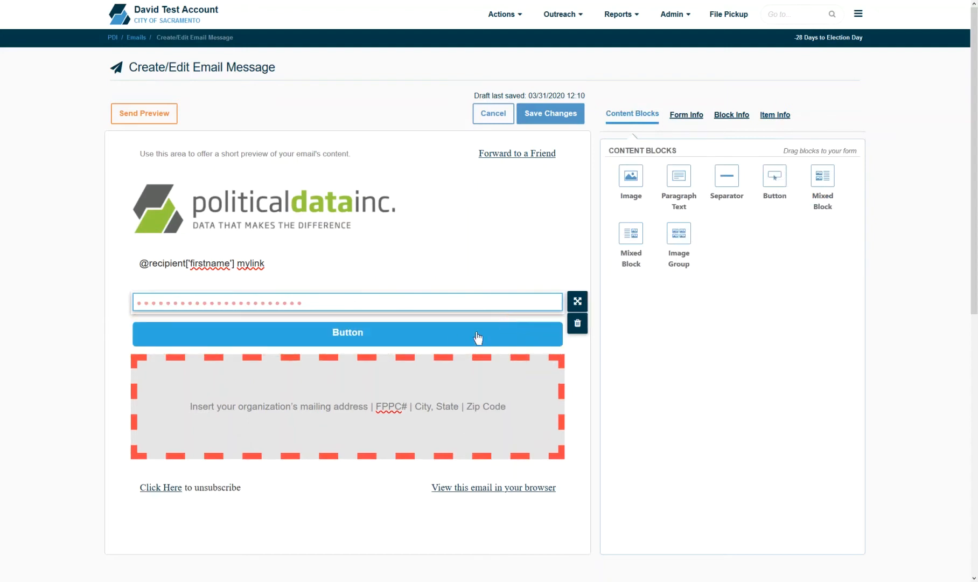
Step: Relabel the button 'Support' and give it a darker blue background
{"action": "left_click", "coordinate": [356, 341]}
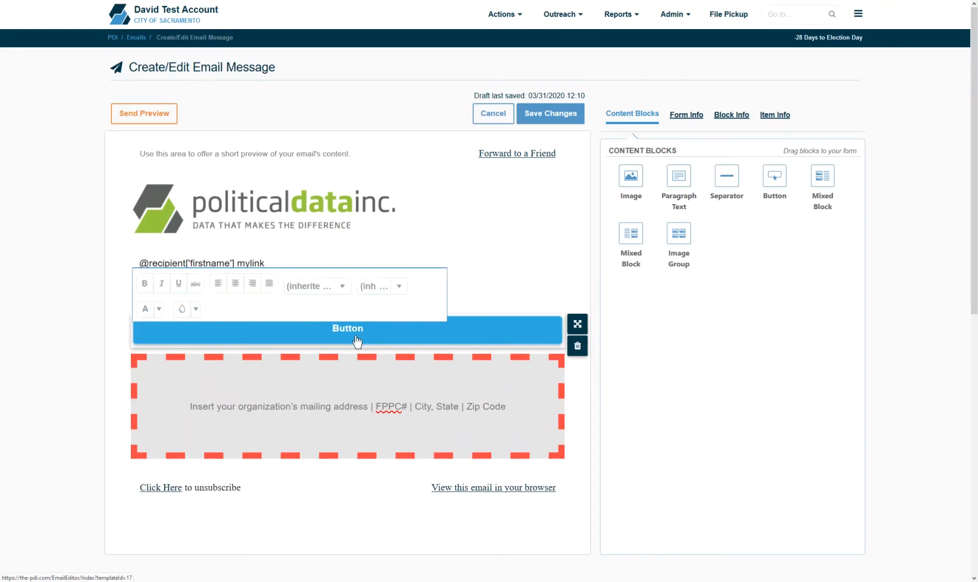
{"action": "double_click", "coordinate": [356, 340]}
{"action": "type", "text": "Support"}
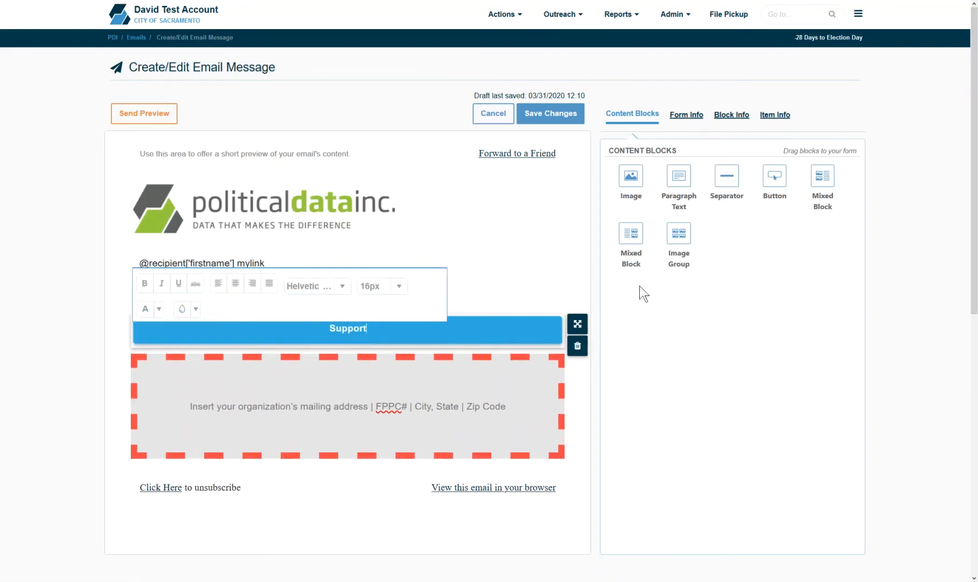
{"action": "left_click", "coordinate": [773, 129]}
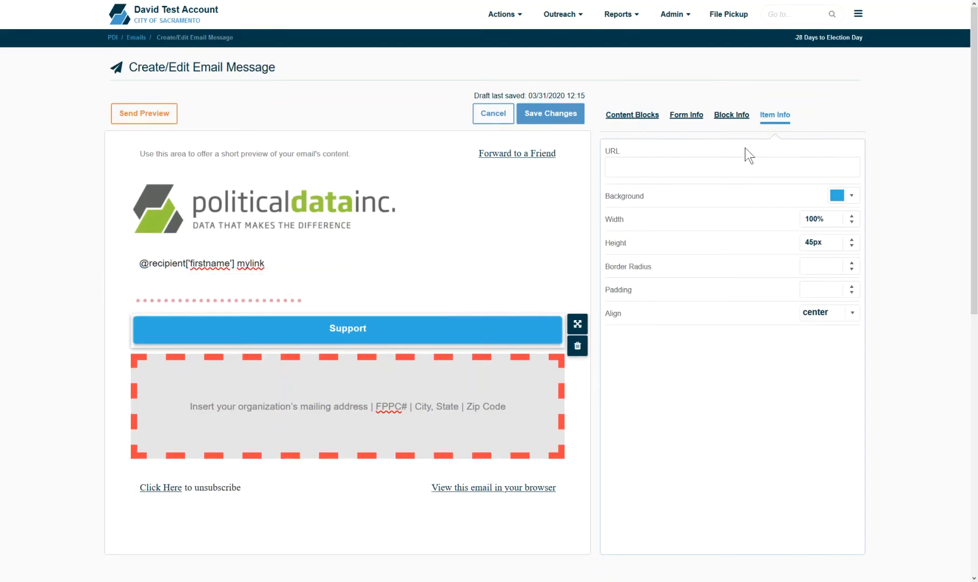
{"action": "left_click", "coordinate": [848, 196]}
{"action": "left_click_drag", "start_coordinate": [892, 251], "coordinate": [953, 263]}
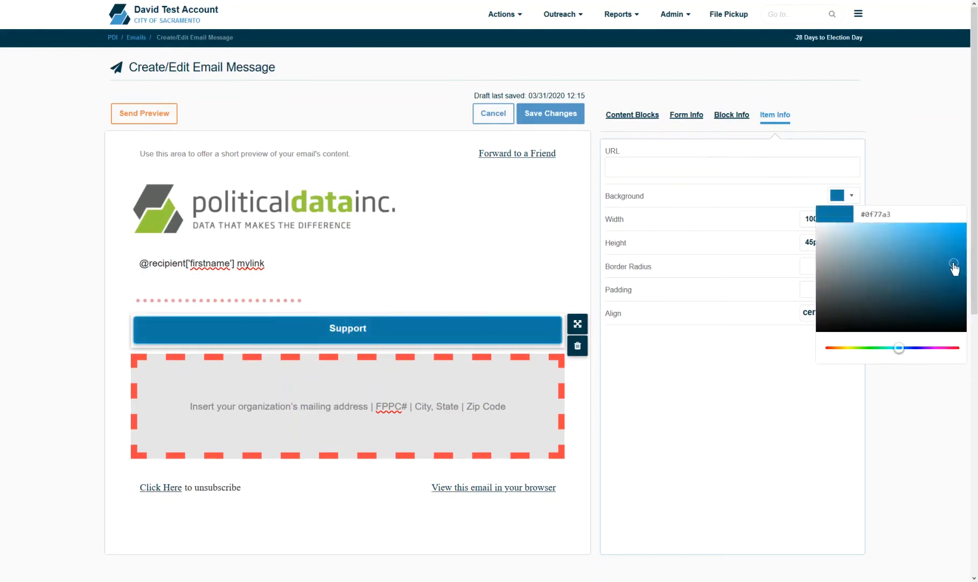
Step: Set the Support button to 40% width, 67px height, 20px corner radius, 22px padding, left-aligned
{"action": "left_click", "coordinate": [852, 223]}
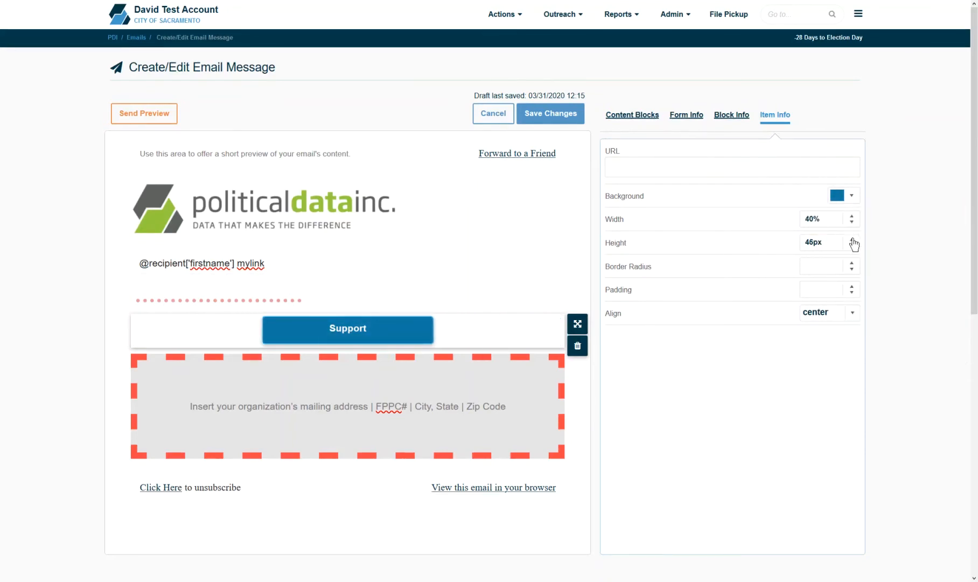
{"action": "left_click", "coordinate": [852, 239]}
{"action": "left_click", "coordinate": [852, 239]}
{"action": "left_click", "coordinate": [853, 240]}
{"action": "left_click", "coordinate": [852, 263]}
{"action": "left_click", "coordinate": [852, 263]}
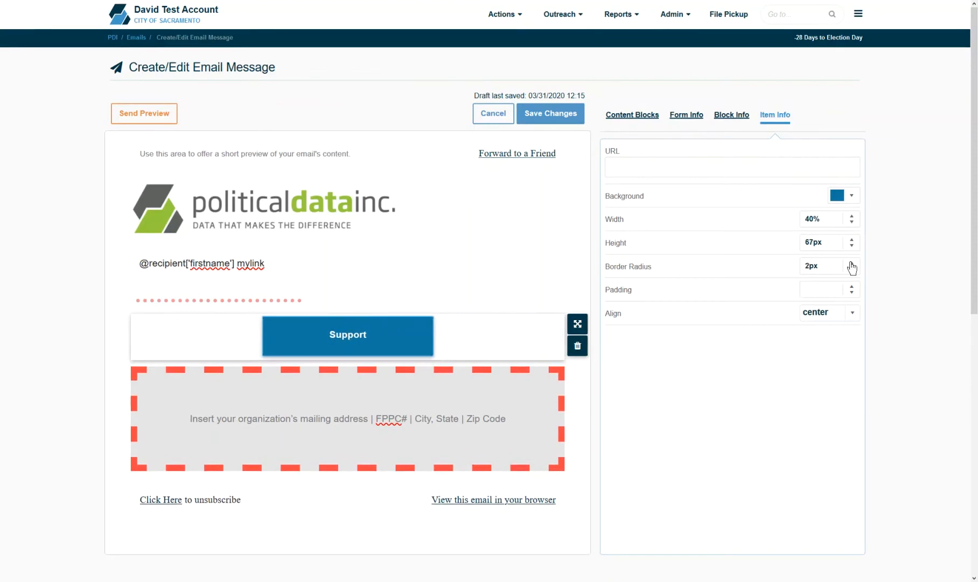
{"action": "left_click", "coordinate": [851, 264]}
{"action": "left_click", "coordinate": [852, 286]}
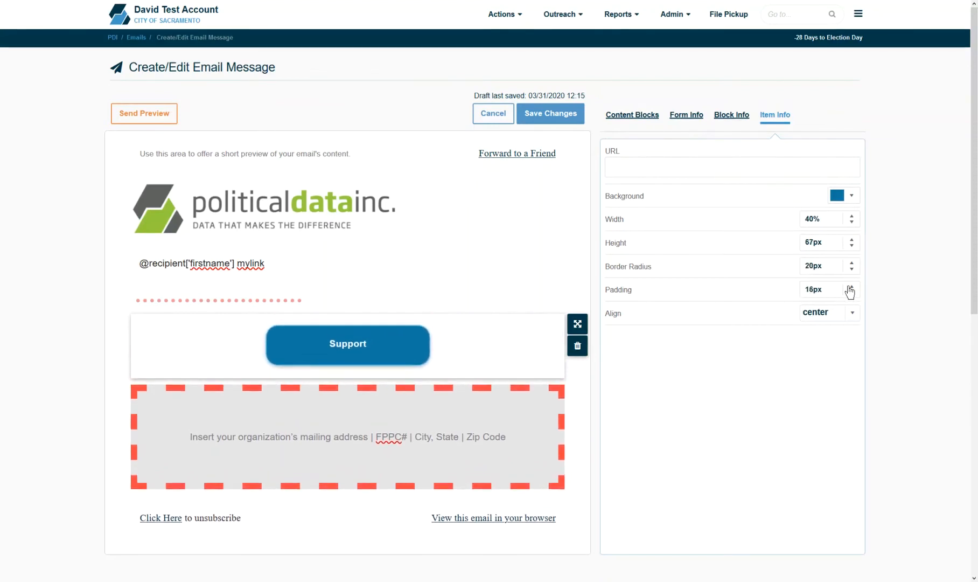
{"action": "left_click", "coordinate": [851, 317]}
{"action": "left_click", "coordinate": [833, 327]}
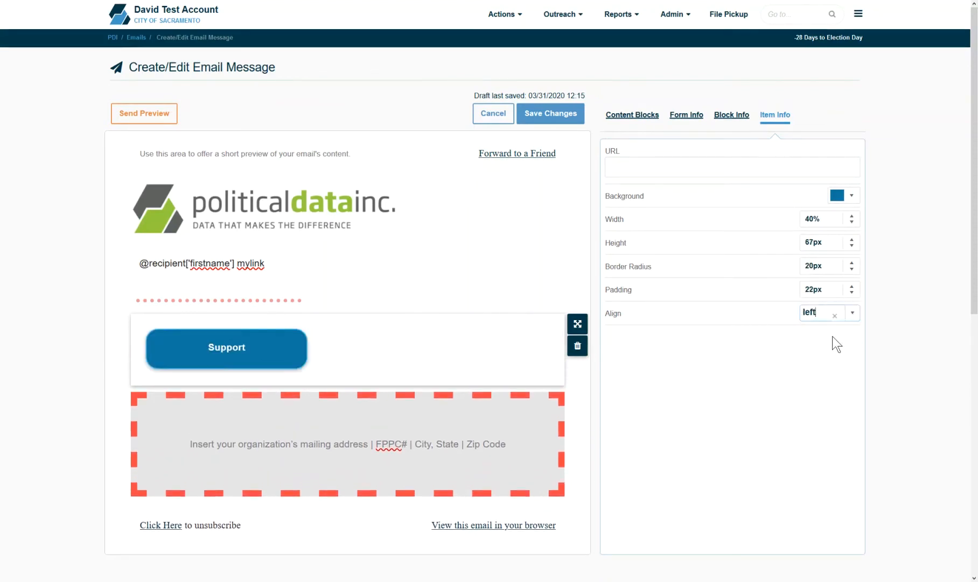
{"action": "left_click", "coordinate": [641, 120]}
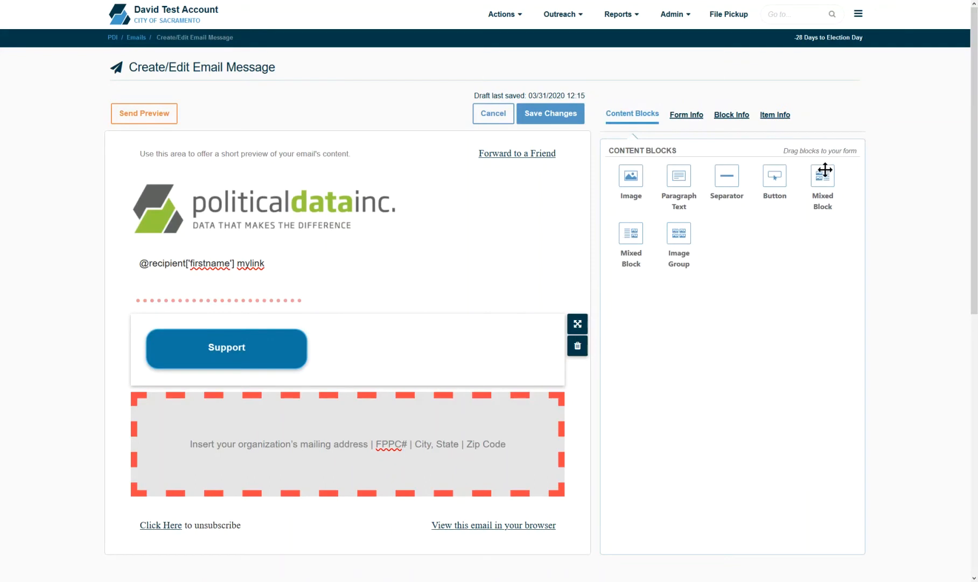
Step: Insert two Mixed Blocks and place the political data logo in the first block's image slot
{"action": "left_click_drag", "start_coordinate": [824, 170], "coordinate": [428, 392]}
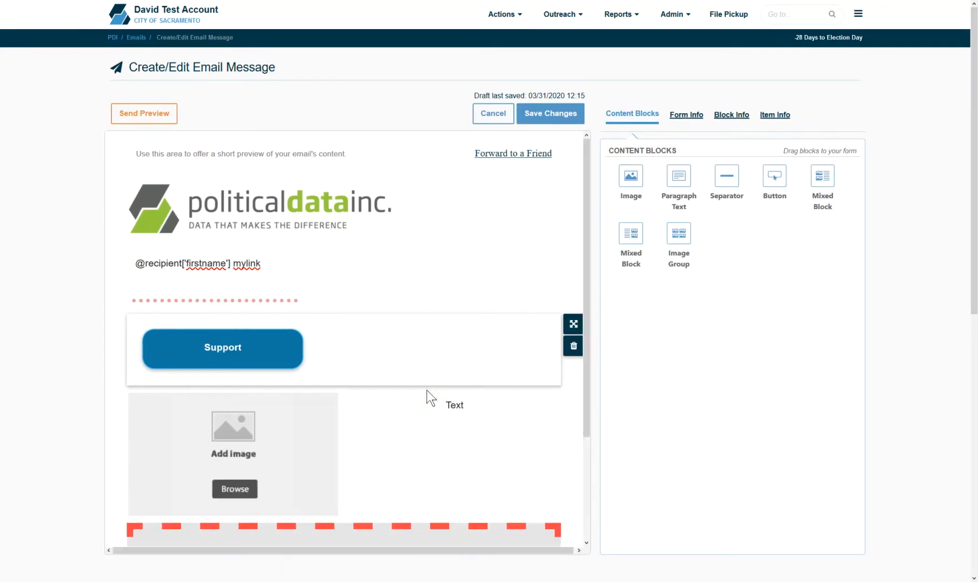
{"action": "left_click_drag", "start_coordinate": [633, 242], "coordinate": [427, 520]}
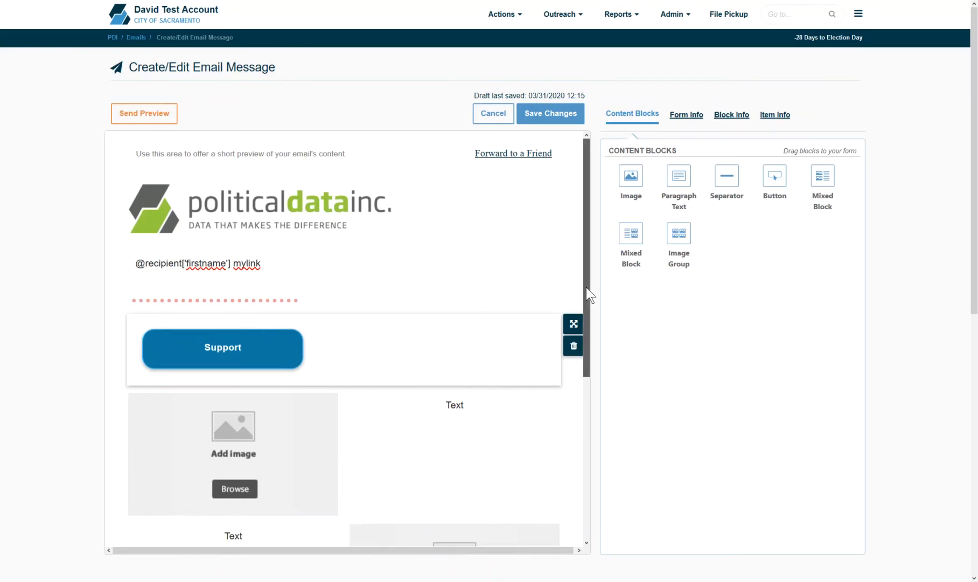
{"action": "left_click_drag", "start_coordinate": [586, 287], "coordinate": [597, 373]}
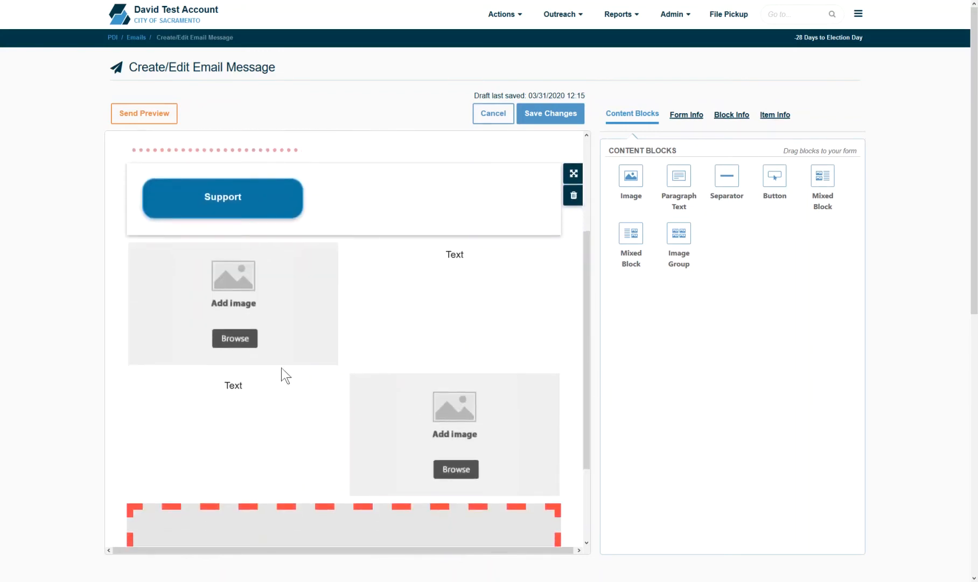
{"action": "left_click", "coordinate": [245, 343]}
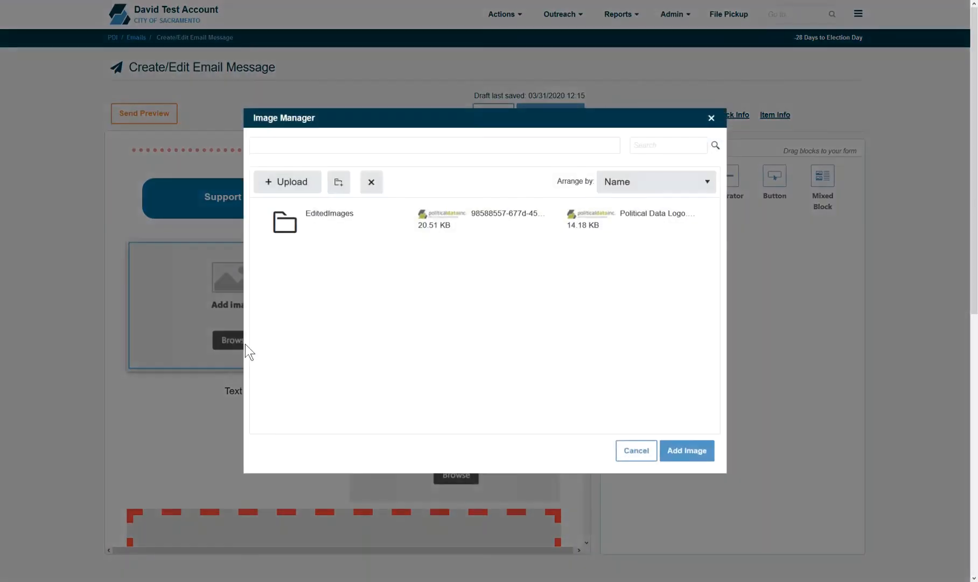
{"action": "left_click", "coordinate": [477, 235]}
{"action": "left_click", "coordinate": [694, 450]}
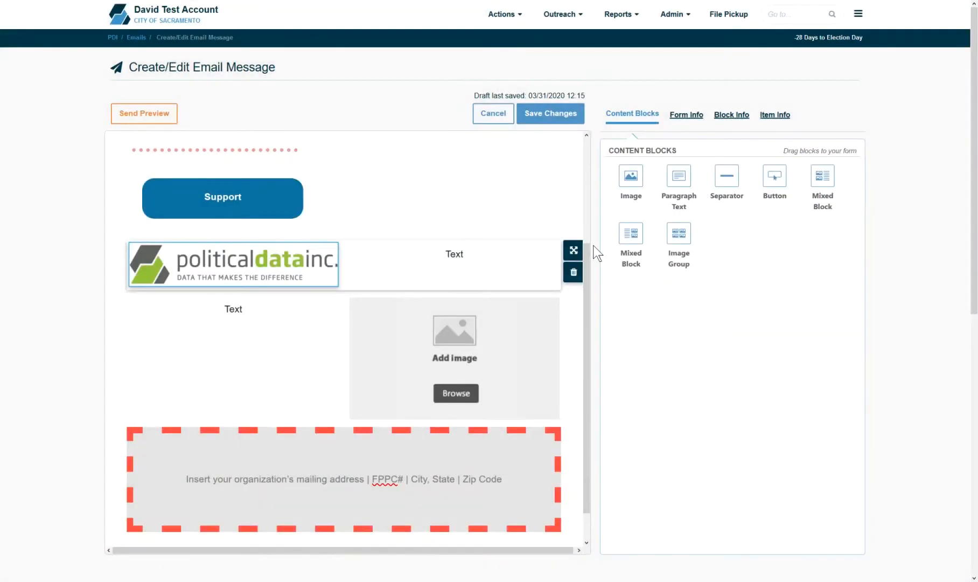
{"action": "left_click", "coordinate": [418, 272]}
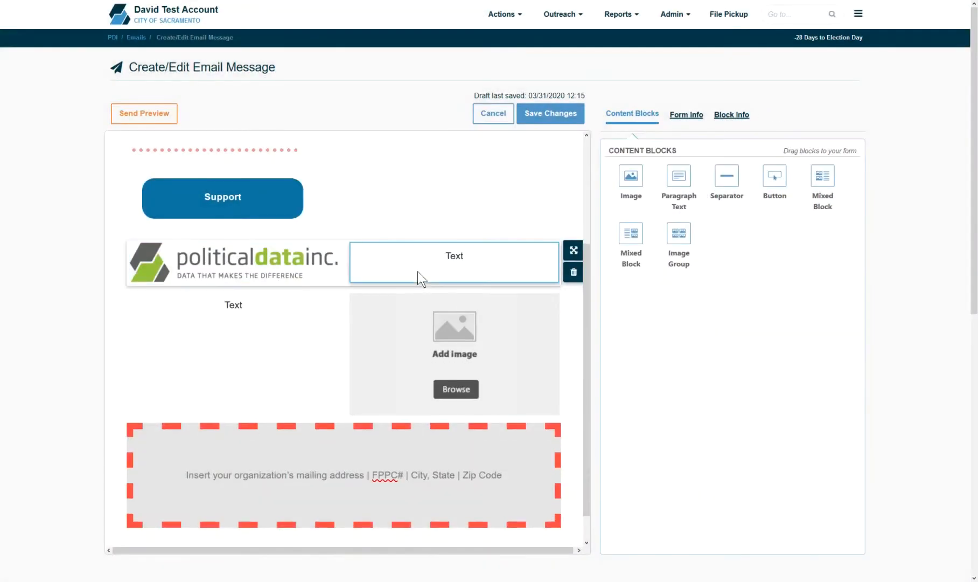
{"action": "double_click", "coordinate": [458, 258]}
{"action": "left_click", "coordinate": [463, 258]}
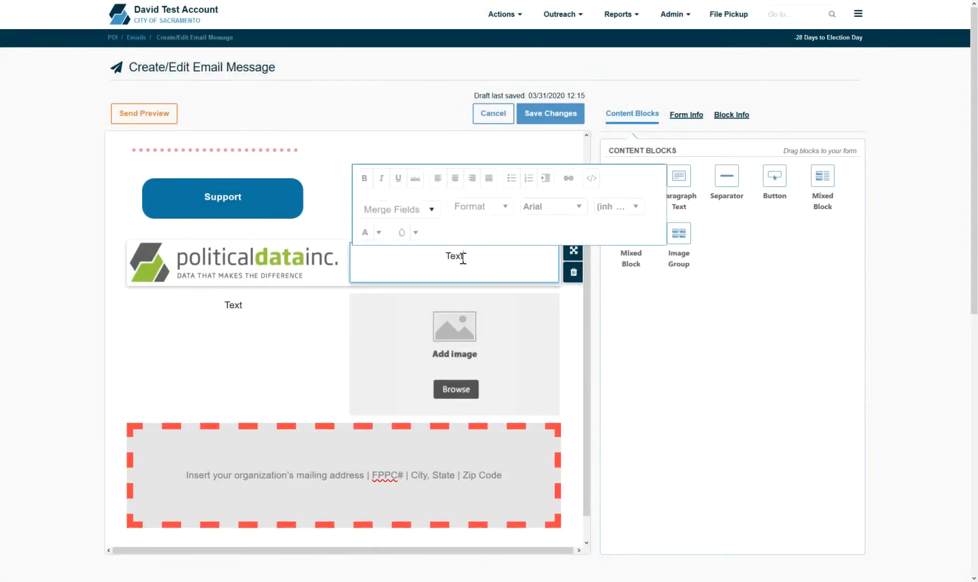
{"action": "left_click", "coordinate": [498, 221]}
Step: Give the logo row a #ff8d8d background, shrink the logo to 70% width, and add an Image Group
{"action": "left_click", "coordinate": [734, 114]}
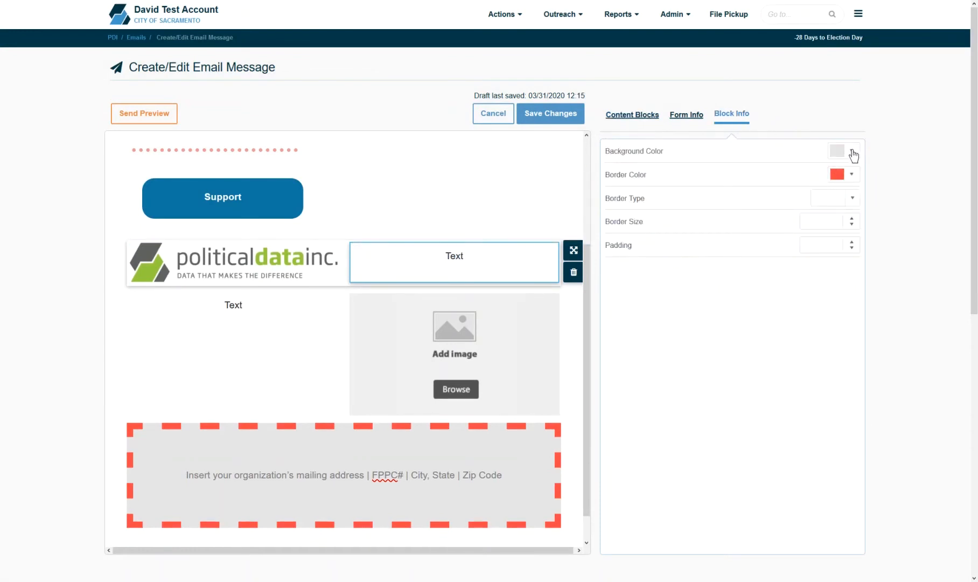
{"action": "left_click", "coordinate": [885, 180]}
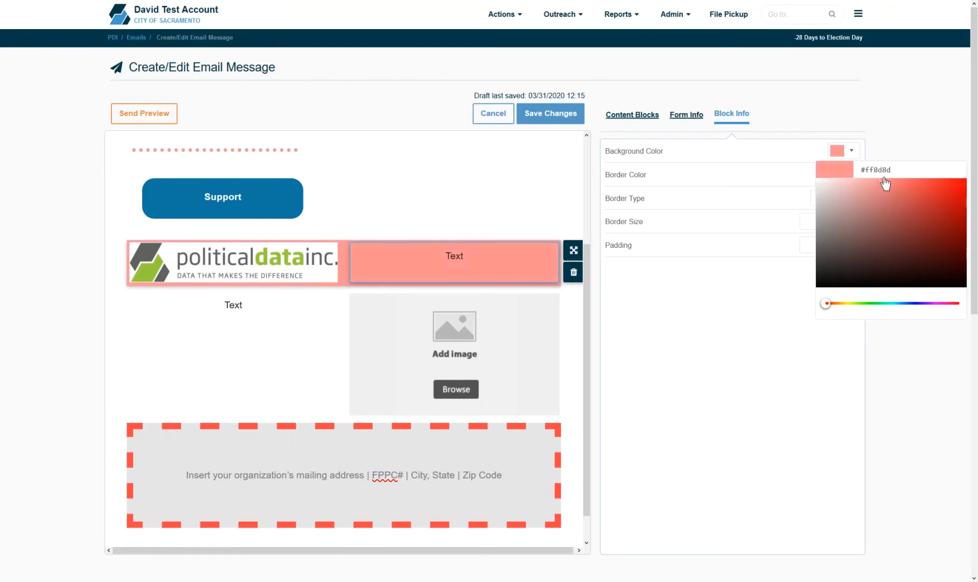
{"action": "left_click", "coordinate": [760, 172]}
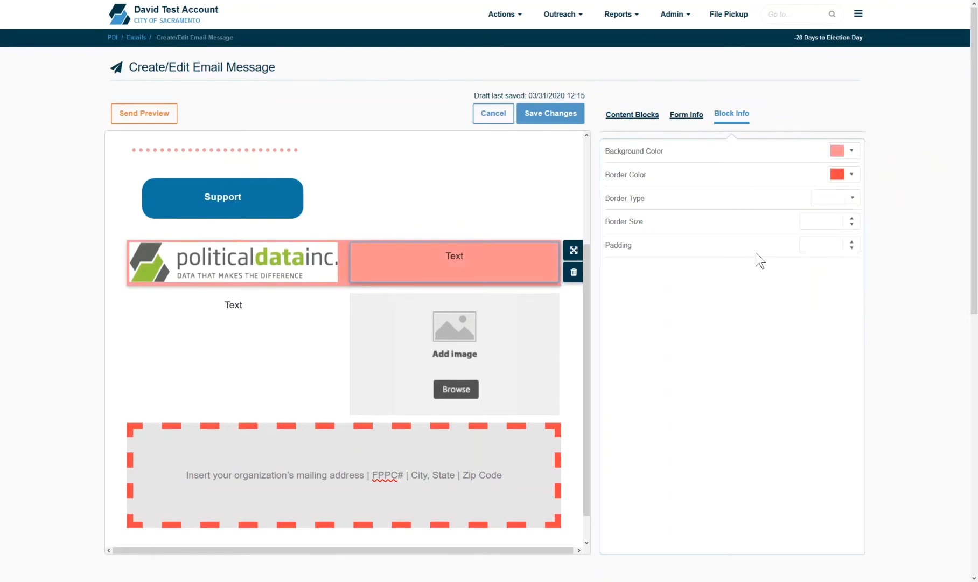
{"action": "left_click", "coordinate": [298, 269]}
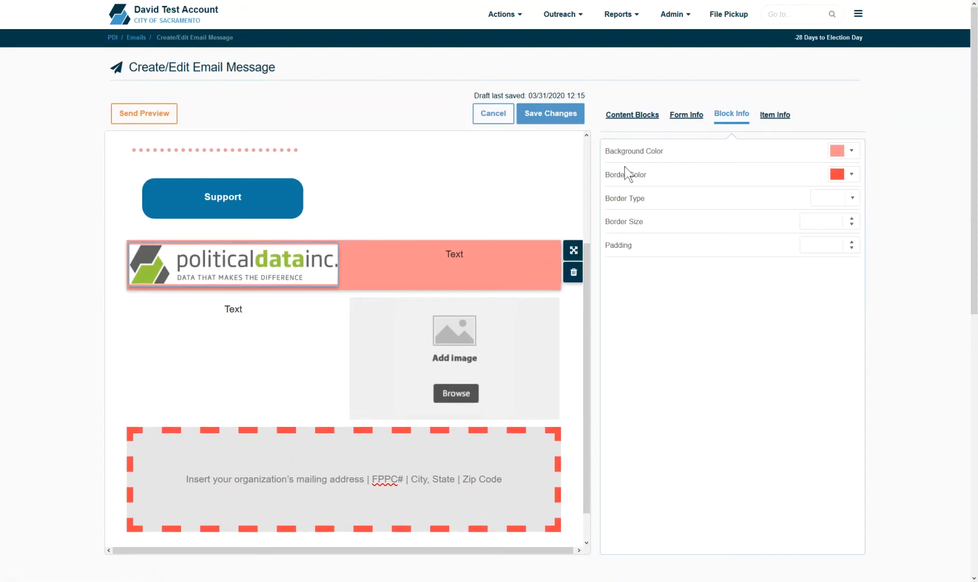
{"action": "left_click", "coordinate": [783, 117]}
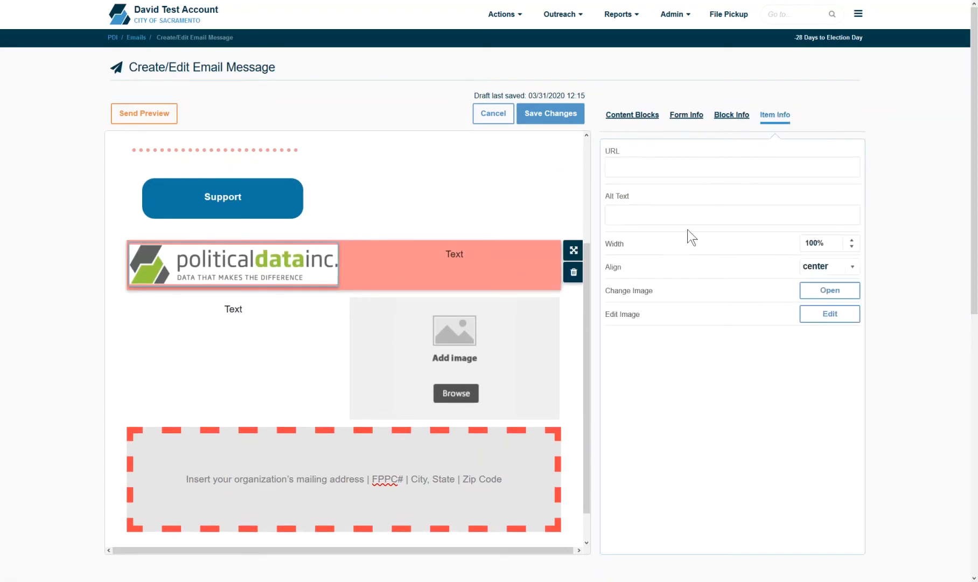
{"action": "left_click_drag", "start_coordinate": [850, 247], "coordinate": [851, 246]}
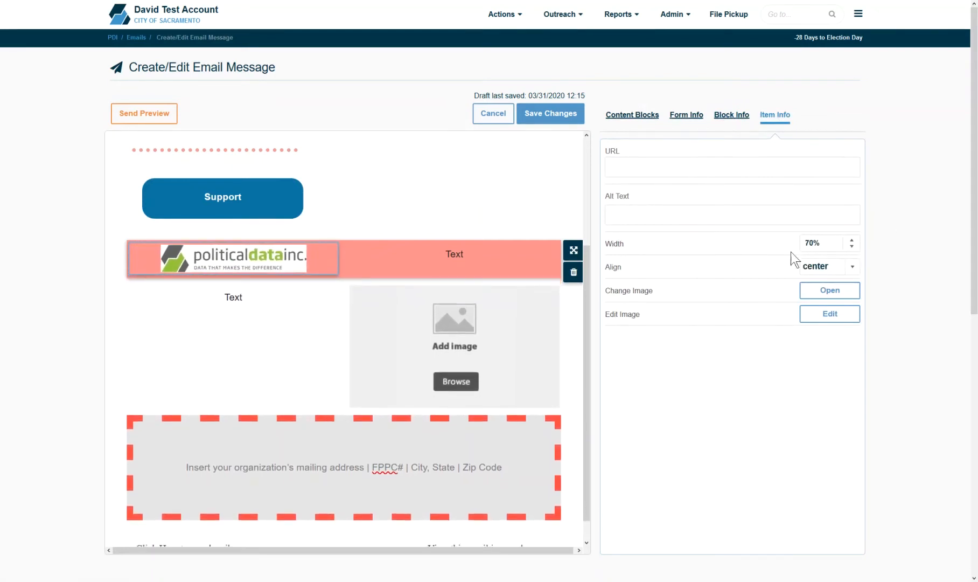
{"action": "left_click", "coordinate": [648, 124]}
{"action": "left_click_drag", "start_coordinate": [679, 233], "coordinate": [485, 409]}
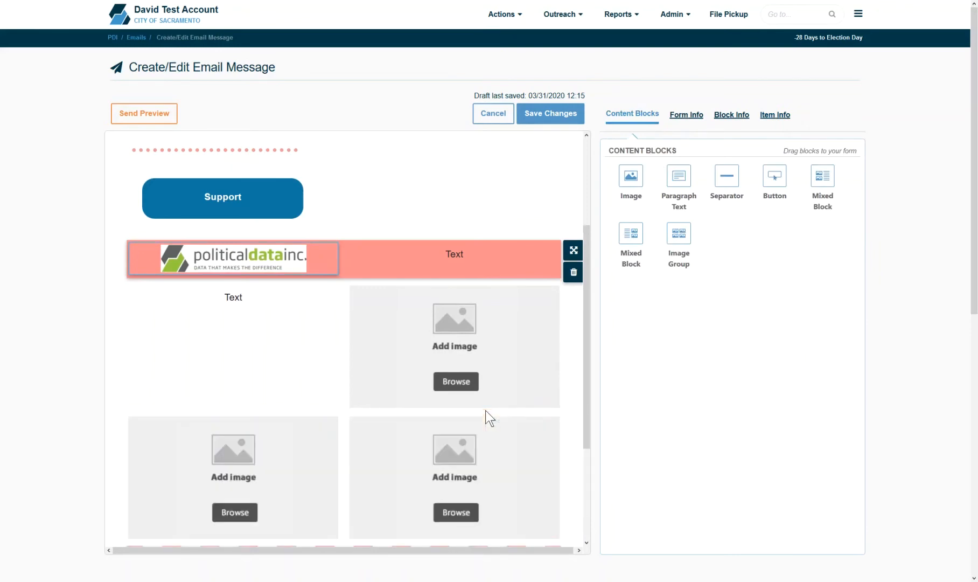
Step: Scroll down the email canvas and bring up the Send Preview form
{"action": "left_click_drag", "start_coordinate": [585, 355], "coordinate": [599, 400]}
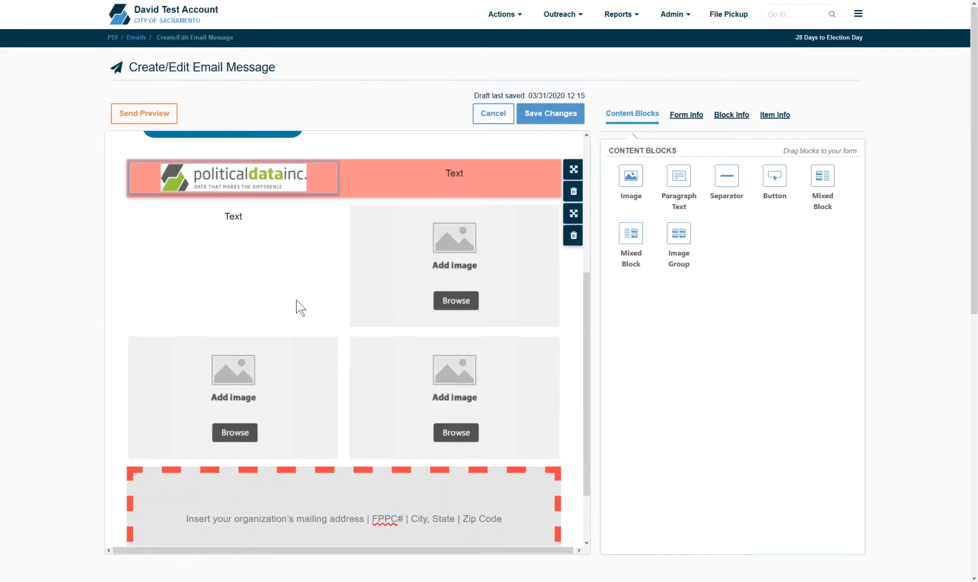
{"action": "left_click", "coordinate": [142, 116]}
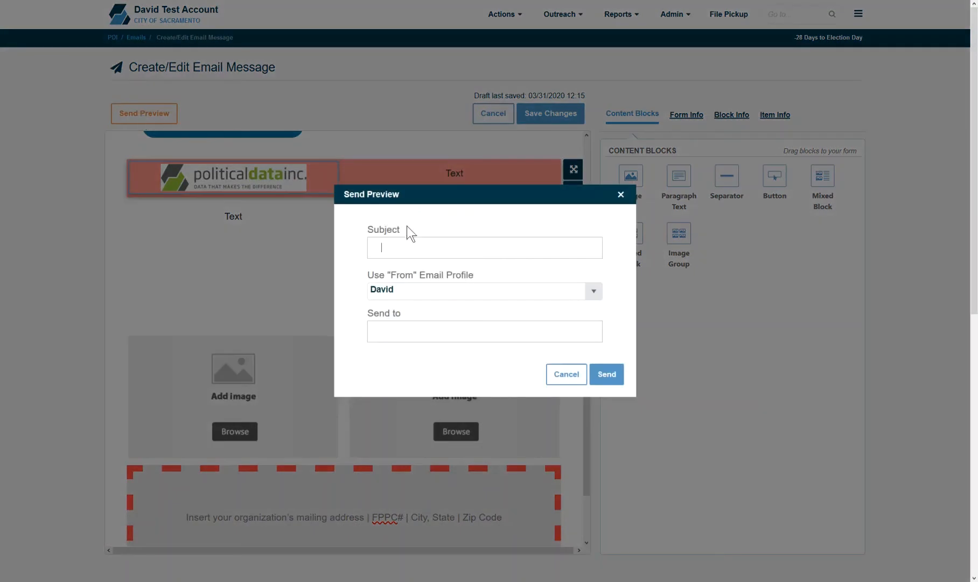
Step: Keep the selected From email profile, then dismiss Send Preview without sending
{"action": "left_click", "coordinate": [595, 291]}
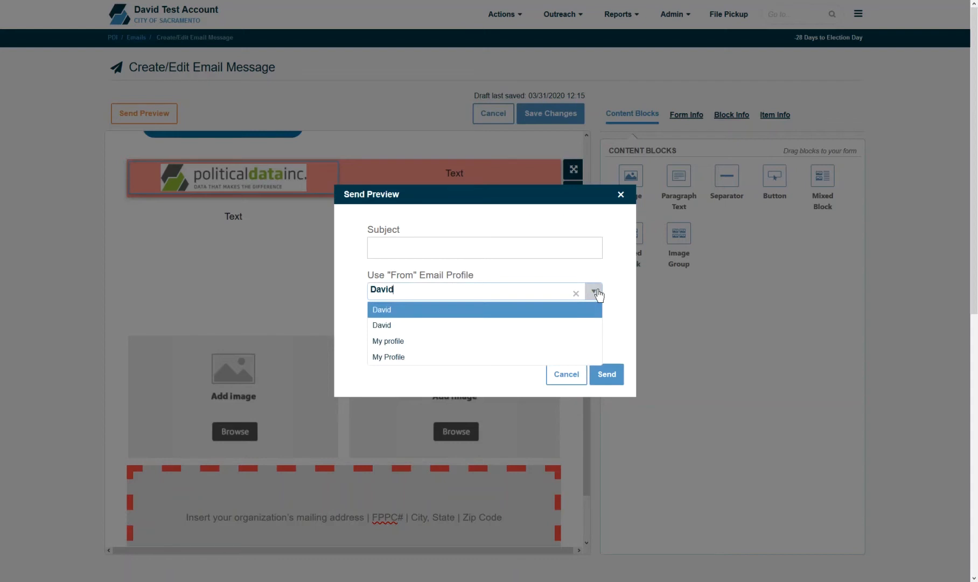
{"action": "left_click", "coordinate": [503, 331]}
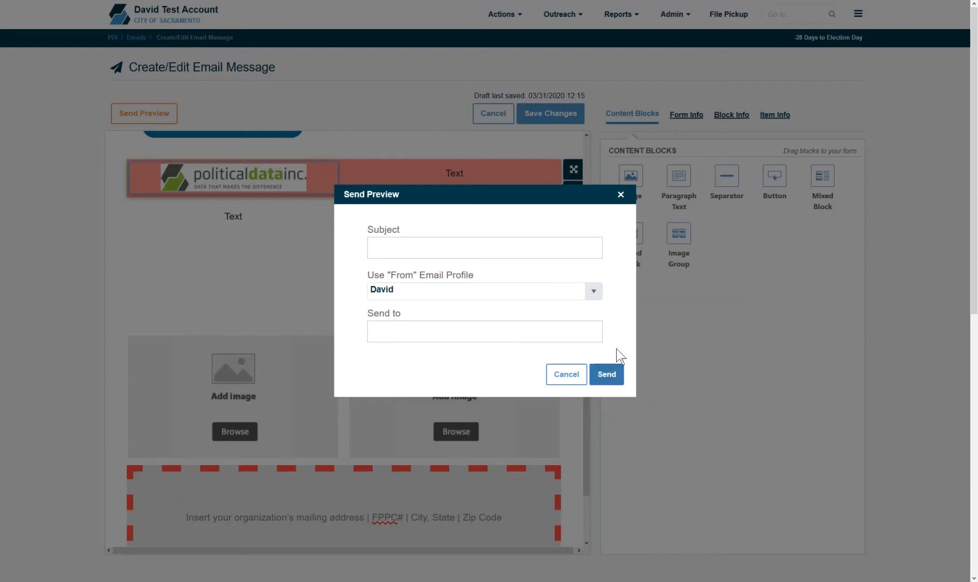
{"action": "left_click", "coordinate": [625, 194]}
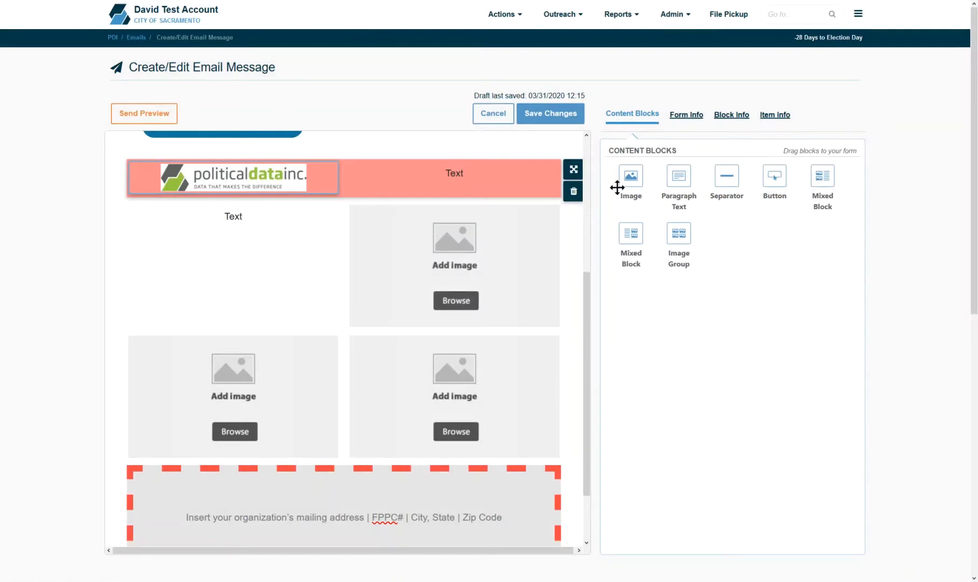
{"action": "left_click", "coordinate": [554, 114]}
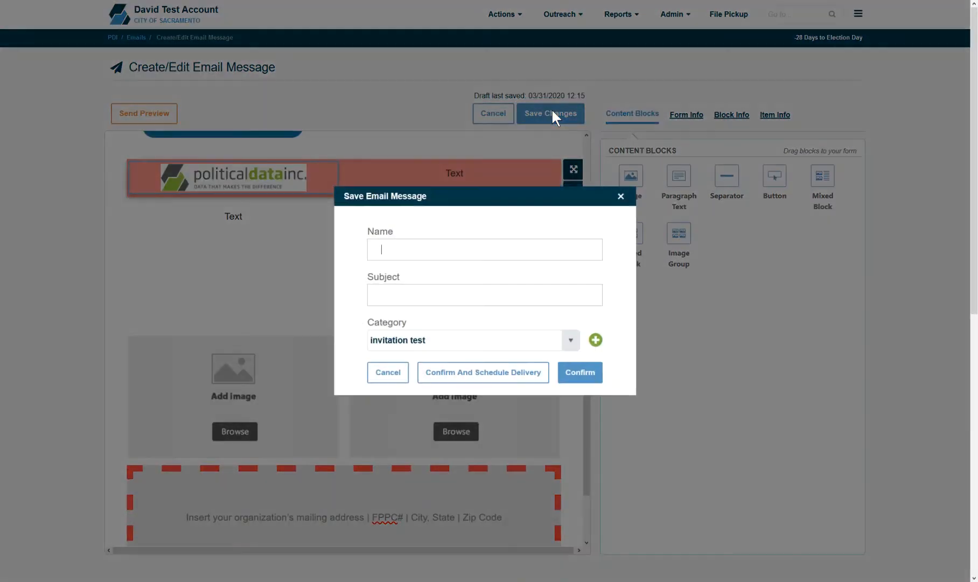
{"action": "left_click", "coordinate": [424, 247]}
{"action": "type", "text": "My Message"}
{"action": "left_click", "coordinate": [431, 298]}
{"action": "type", "text": "My Subject Line"}
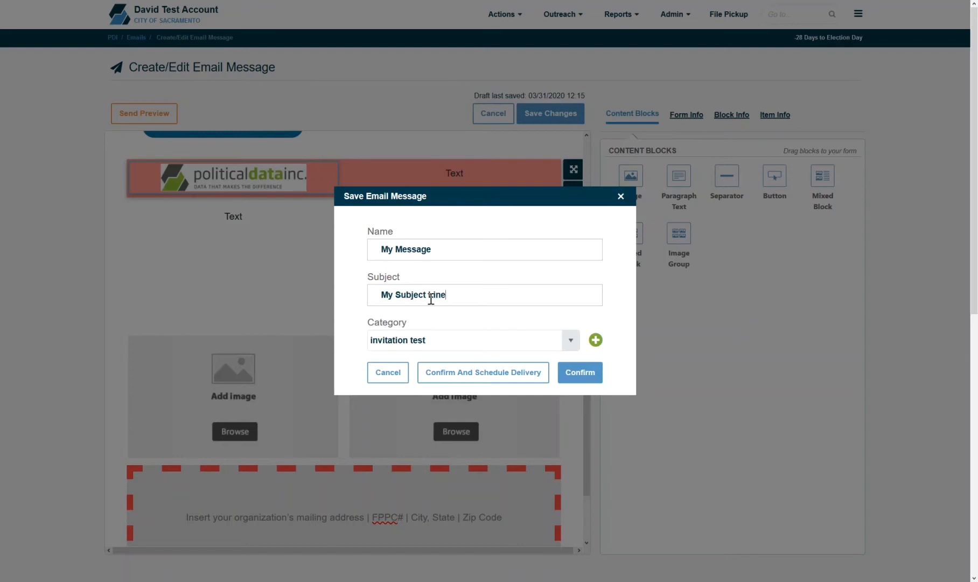
{"action": "left_click", "coordinate": [570, 340]}
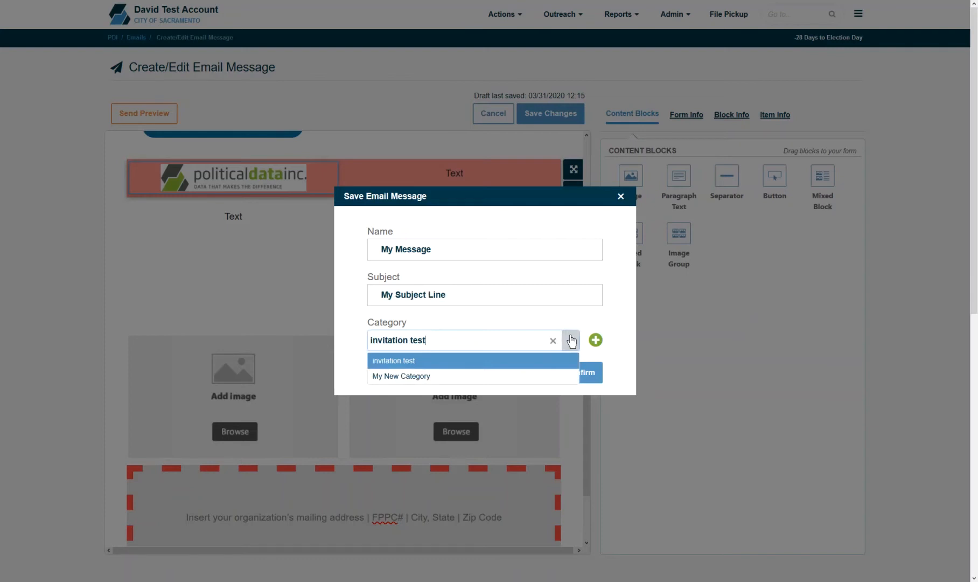
{"action": "left_click", "coordinate": [571, 340]}
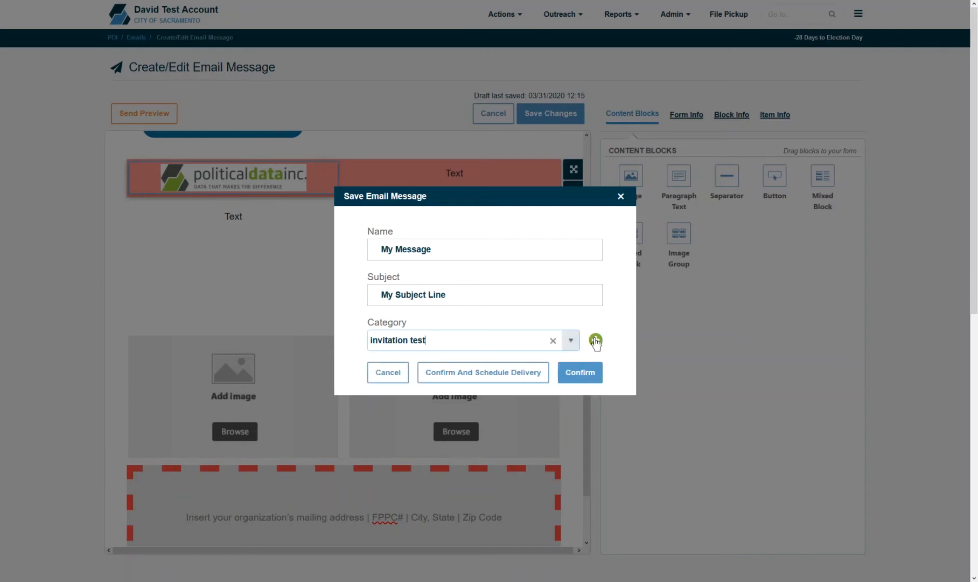
{"action": "left_click", "coordinate": [596, 339]}
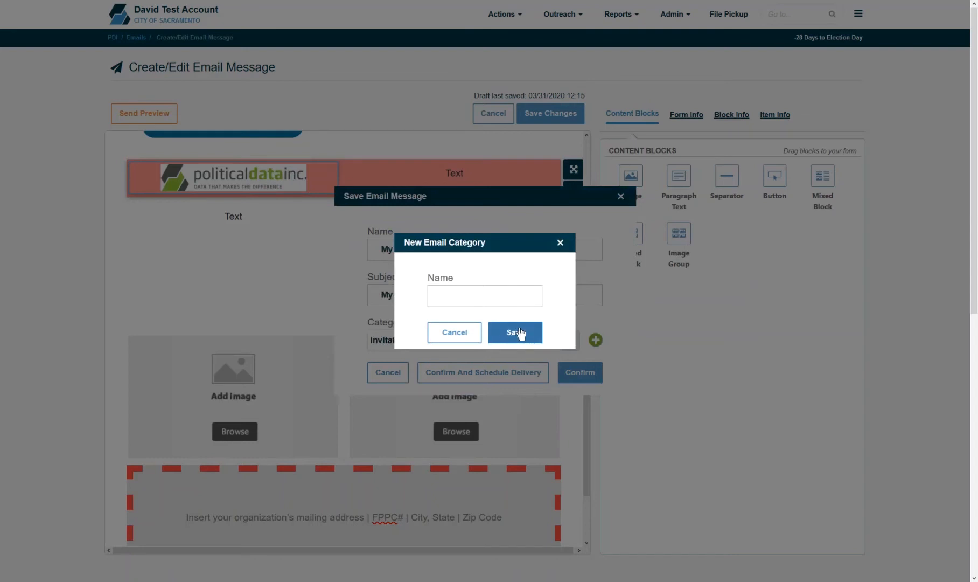
{"action": "left_click", "coordinate": [561, 243]}
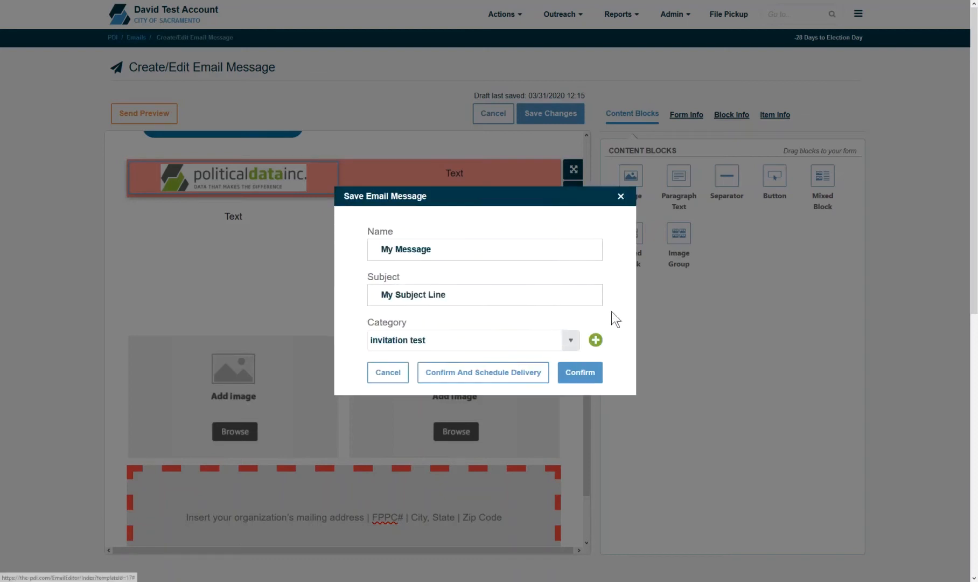
{"action": "left_click", "coordinate": [571, 340]}
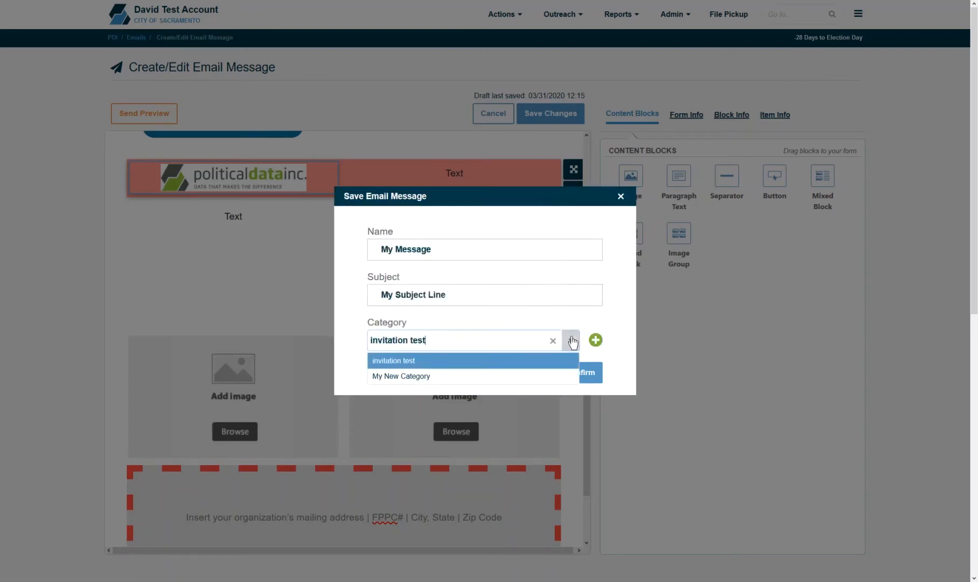
{"action": "left_click", "coordinate": [572, 341]}
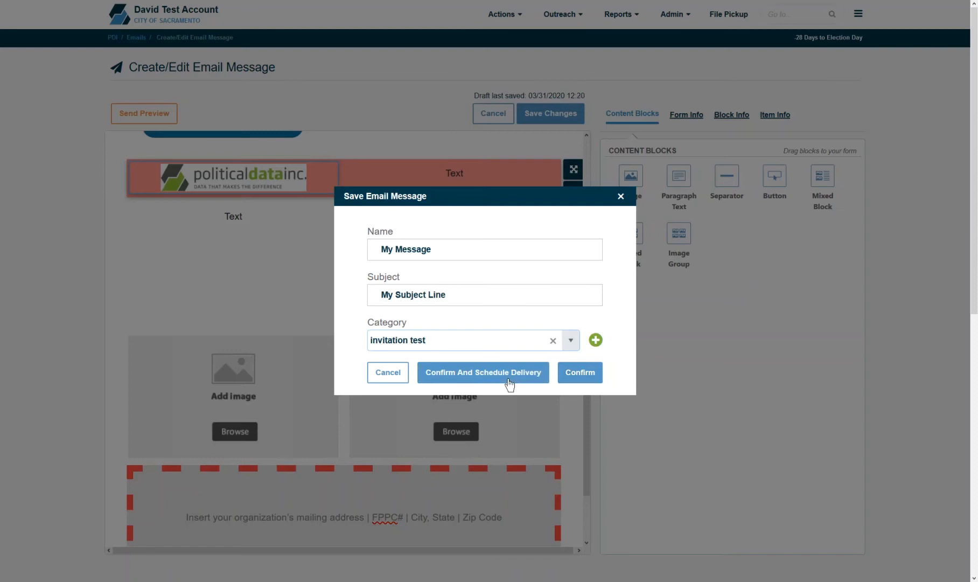
{"action": "left_click", "coordinate": [621, 196]}
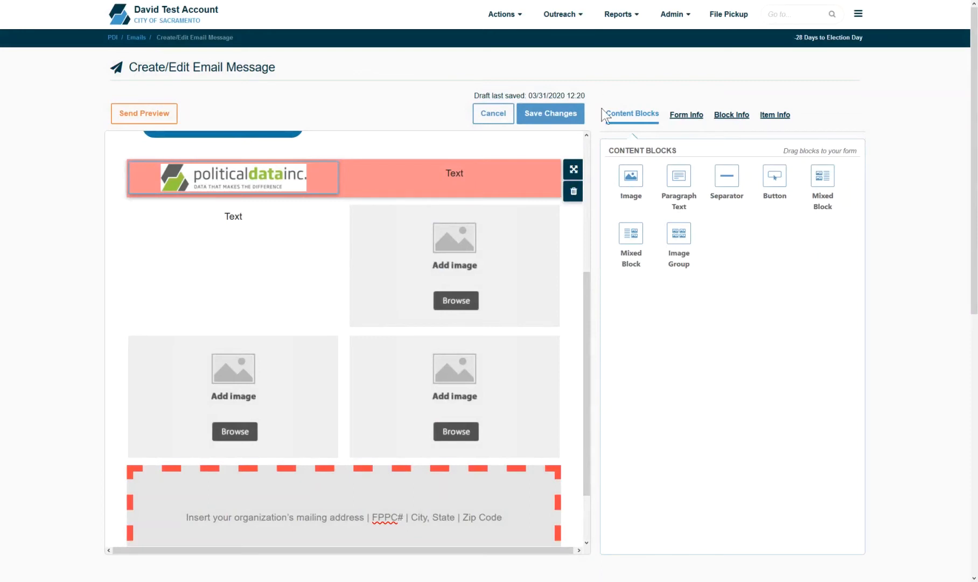
Step: Go to Outreach > Email Sending > Manage Email Deliveries and begin a new scheduled delivery
{"action": "left_click", "coordinate": [563, 14]}
{"action": "mouse_move", "coordinate": [593, 45]}
{"action": "mouse_move", "coordinate": [643, 64]}
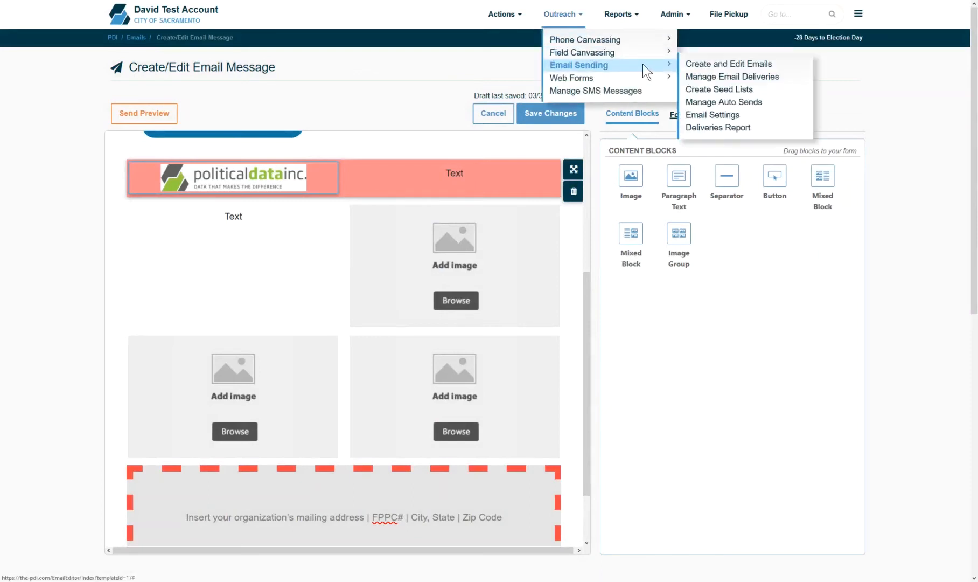
{"action": "left_click", "coordinate": [713, 78]}
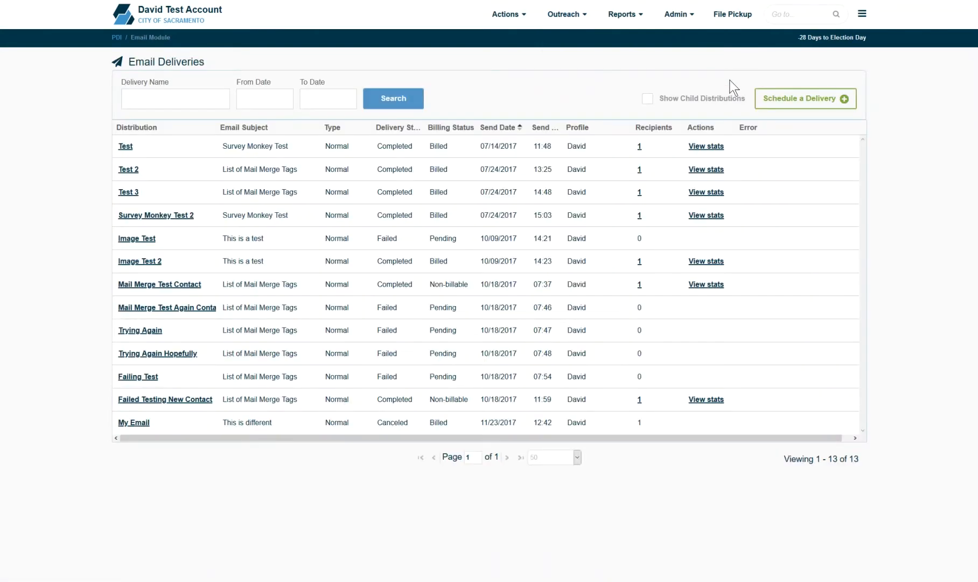
{"action": "left_click", "coordinate": [784, 102]}
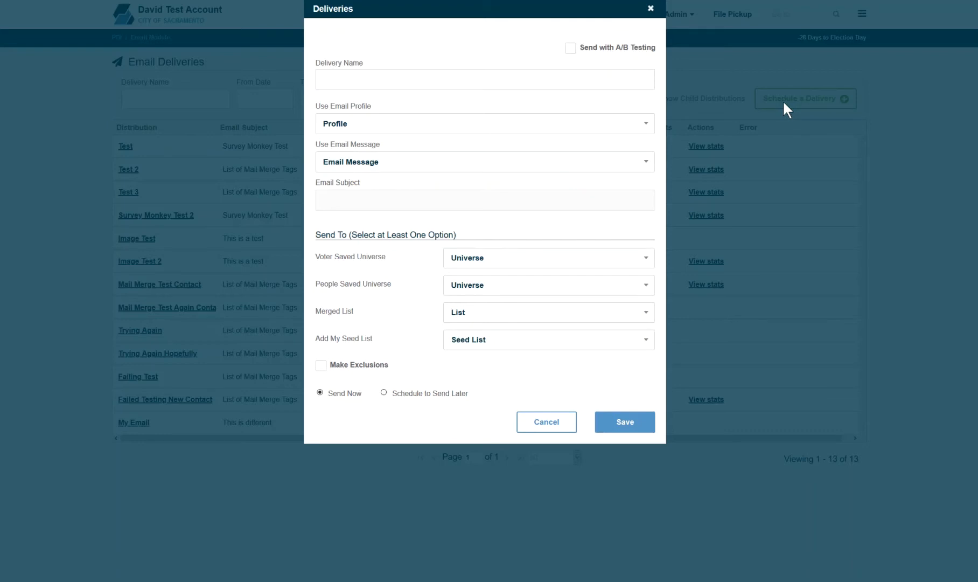
Step: Name the delivery 'My delivery', choose the sender profile and the List of Mail Merge Tags message
{"action": "left_click", "coordinate": [533, 78]}
{"action": "type", "text": "My delivery"}
{"action": "left_click", "coordinate": [509, 129]}
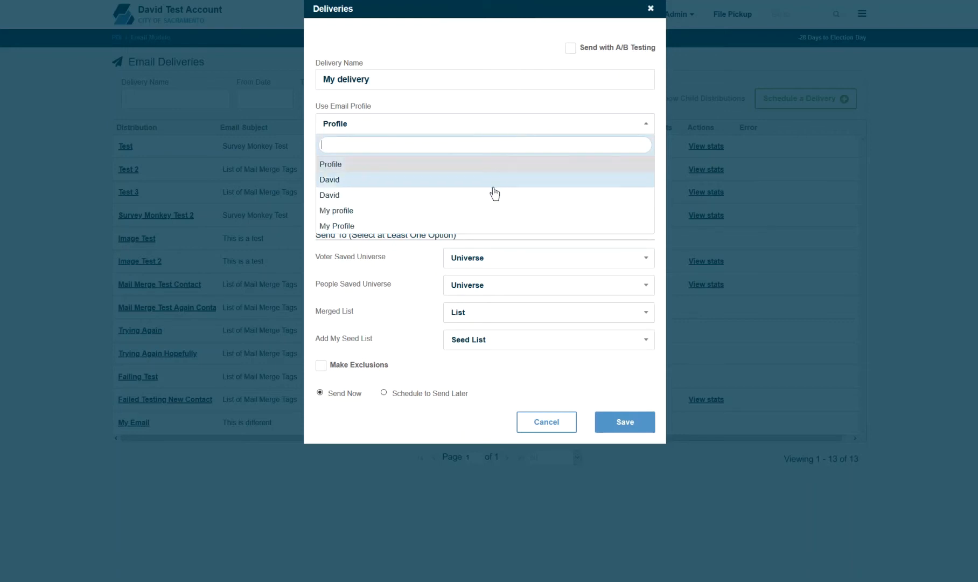
{"action": "left_click", "coordinate": [493, 185]}
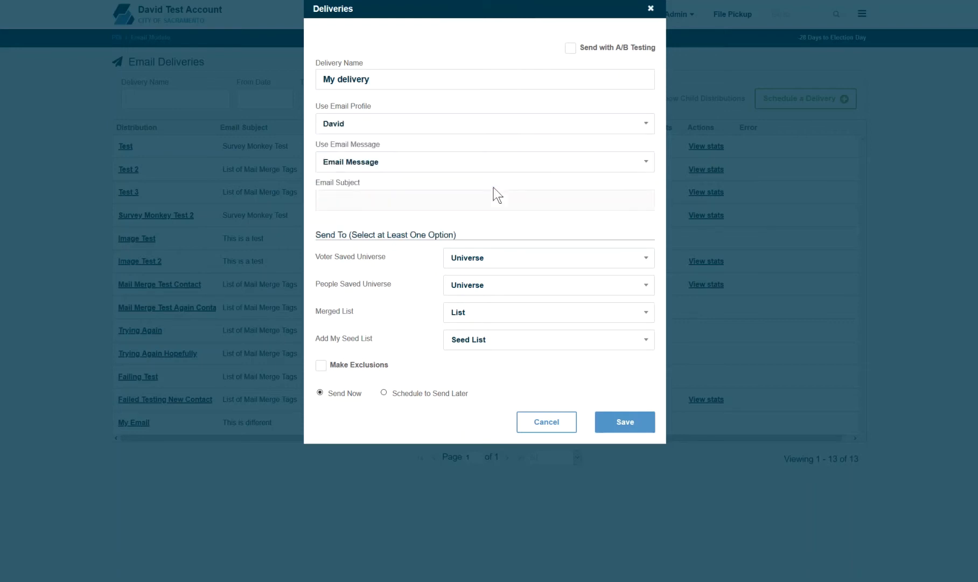
{"action": "left_click", "coordinate": [464, 167]}
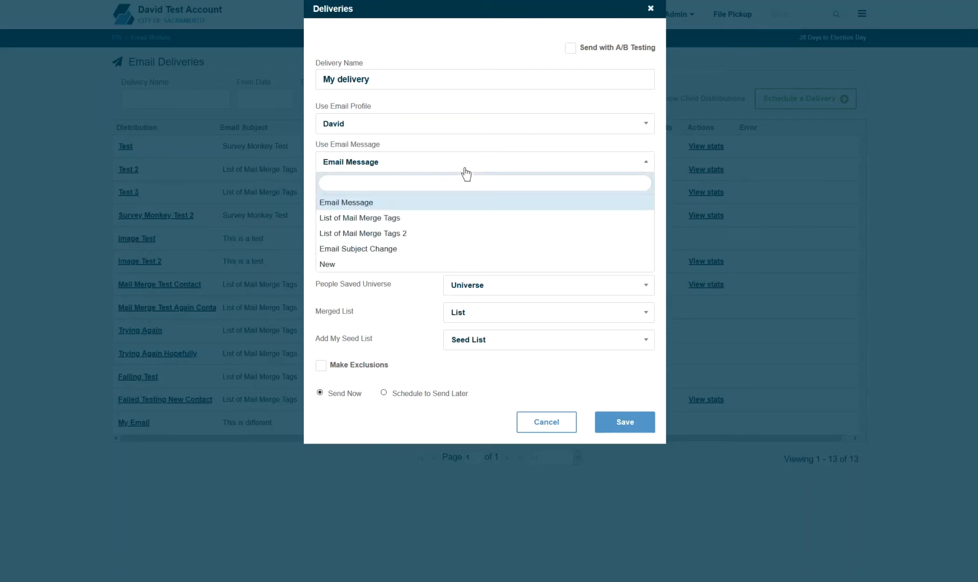
{"action": "left_click", "coordinate": [455, 218]}
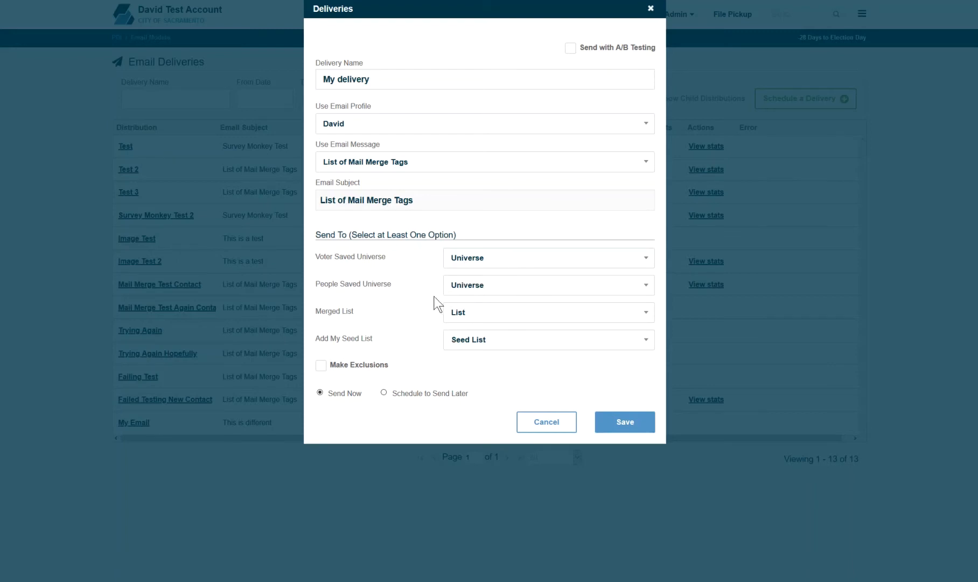
Step: Pick (Master) Email Universe (Me) as the voter saved universe and tick Make Exclusions
{"action": "left_click", "coordinate": [469, 258]}
{"action": "type", "text": "email"}
{"action": "key", "text": "Return"}
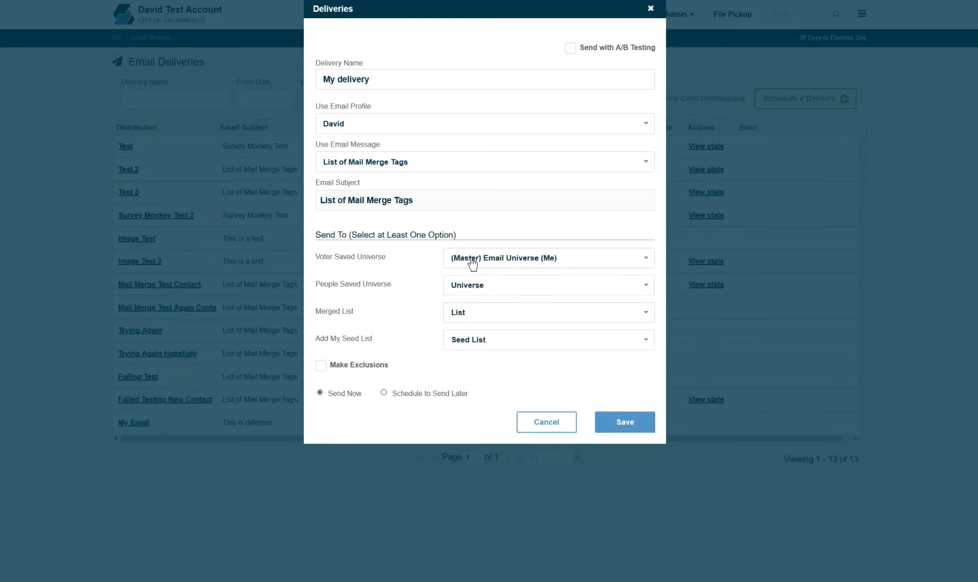
{"action": "left_click", "coordinate": [322, 366]}
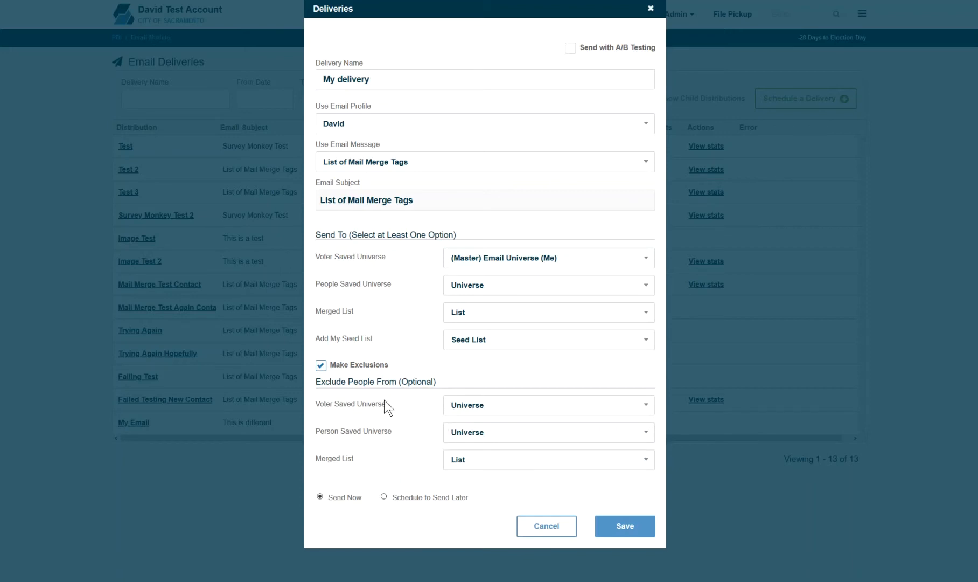
Step: Untick Make Exclusions, choose Schedule to Send Later, and save the delivery
{"action": "left_click", "coordinate": [321, 366]}
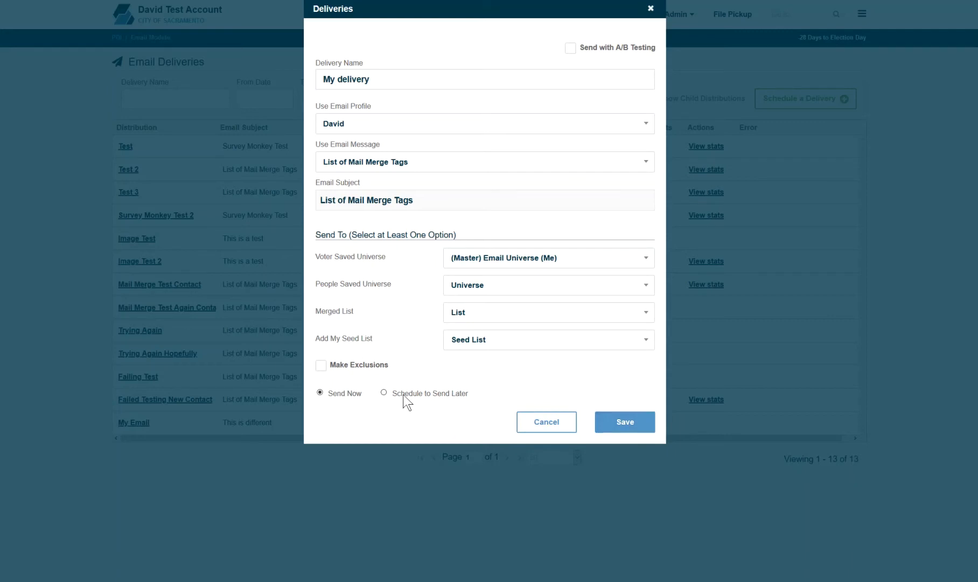
{"action": "left_click", "coordinate": [384, 392]}
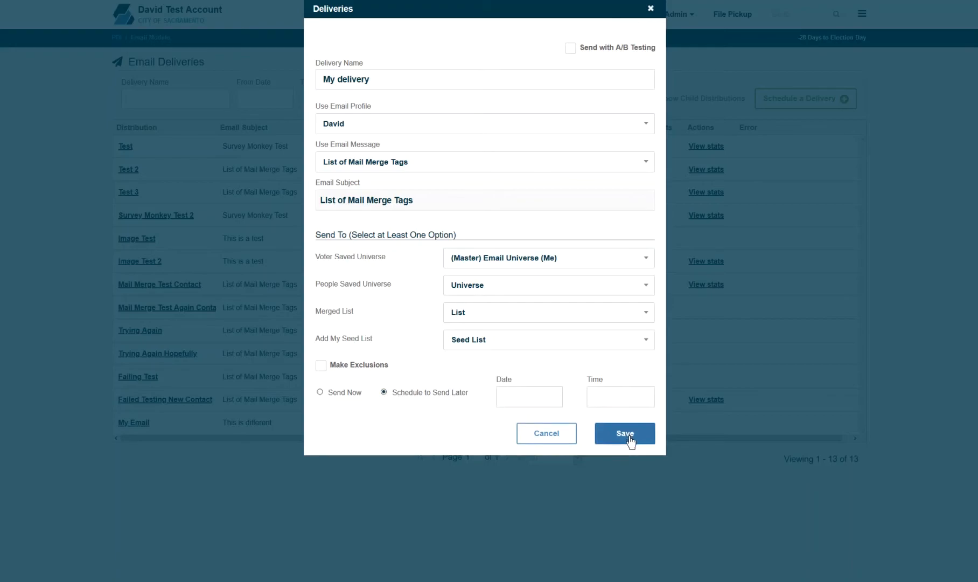
{"action": "left_click", "coordinate": [651, 8]}
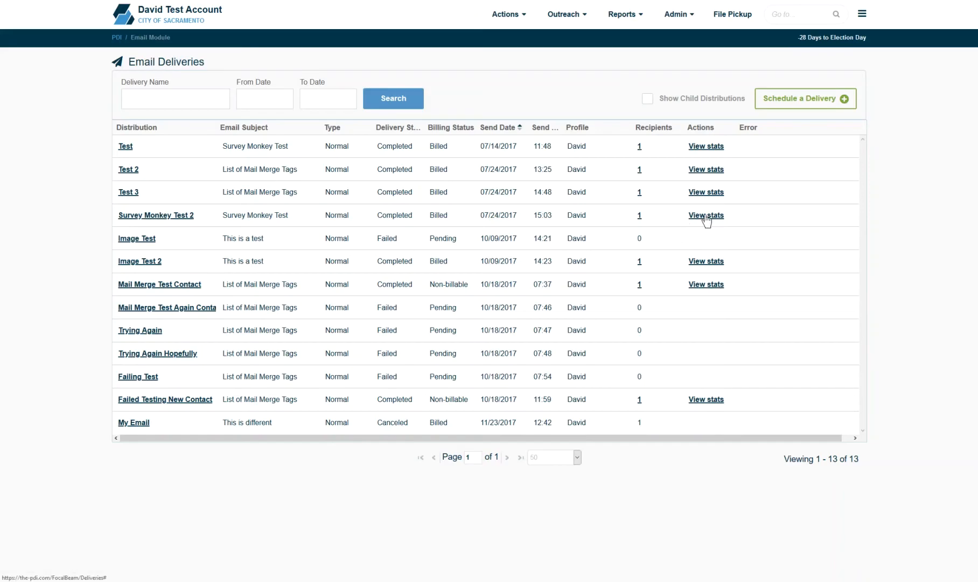
{"action": "left_click", "coordinate": [705, 215]}
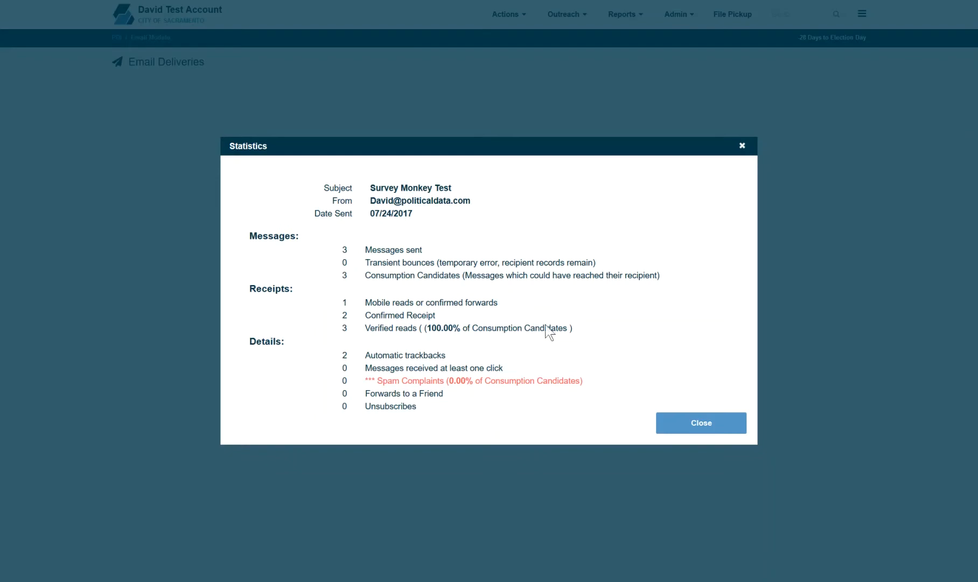
{"action": "left_click", "coordinate": [728, 425]}
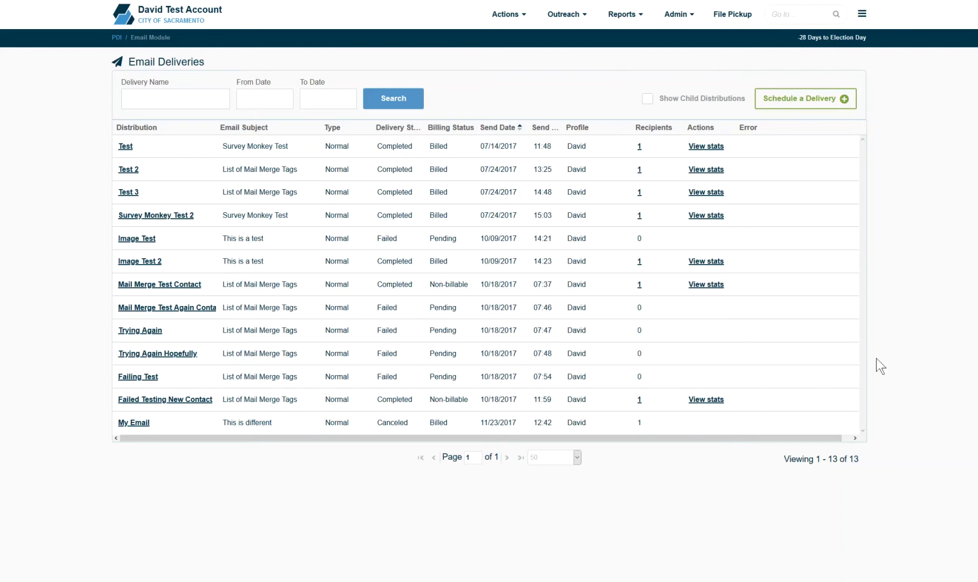
Step: Go to the Create / Edit Forms list and start a new form from the 1 Page Form template
{"action": "mouse_move", "coordinate": [568, 20]}
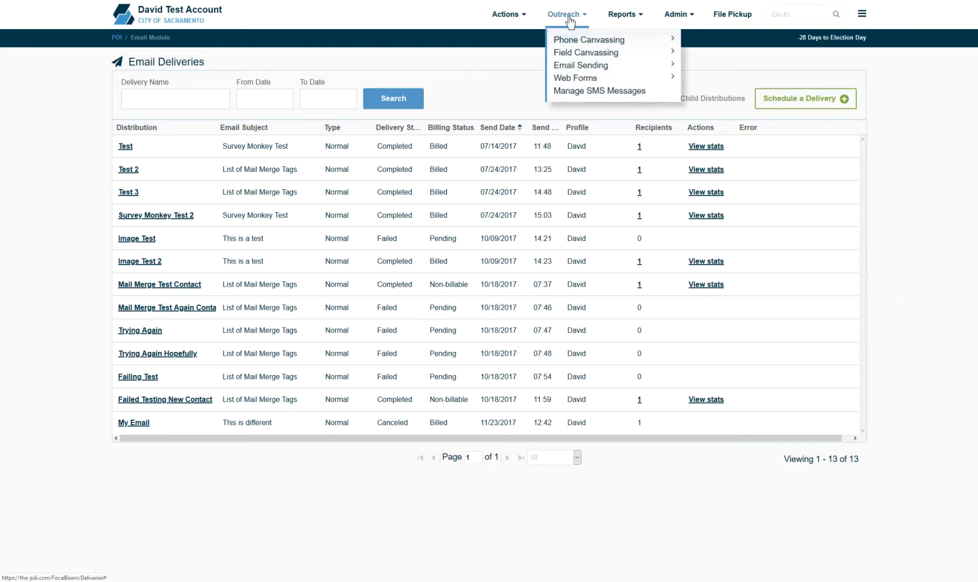
{"action": "mouse_move", "coordinate": [644, 76]}
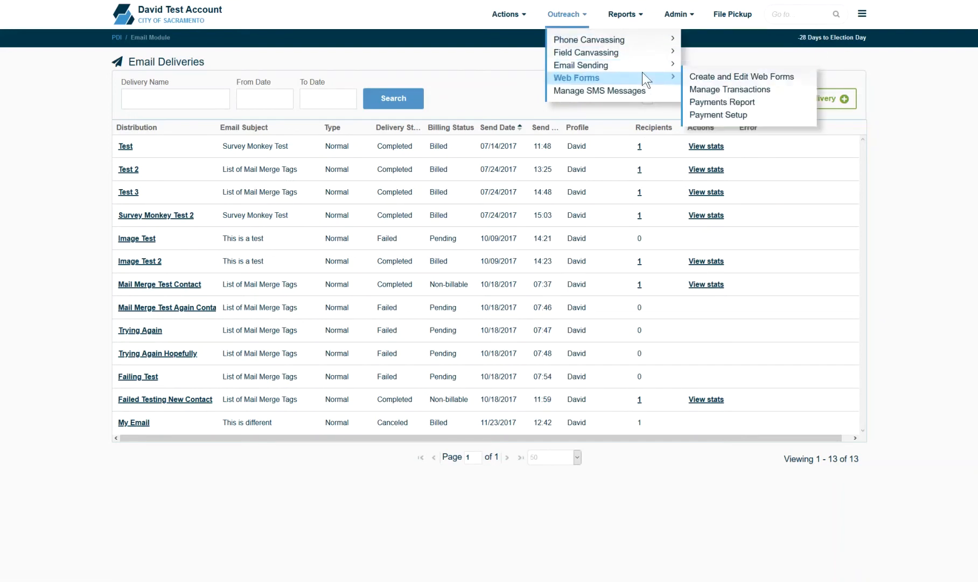
{"action": "left_click", "coordinate": [717, 78]}
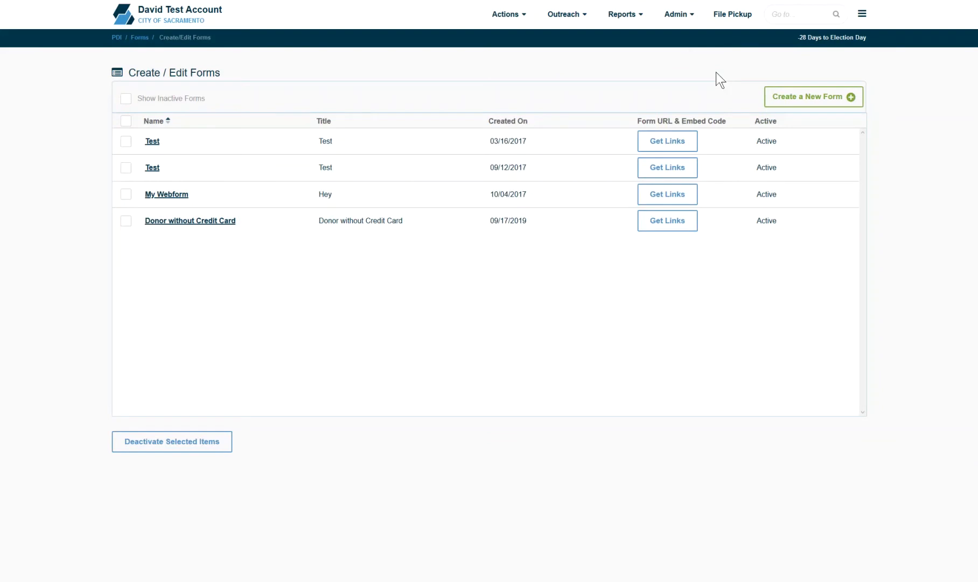
{"action": "left_click", "coordinate": [810, 103]}
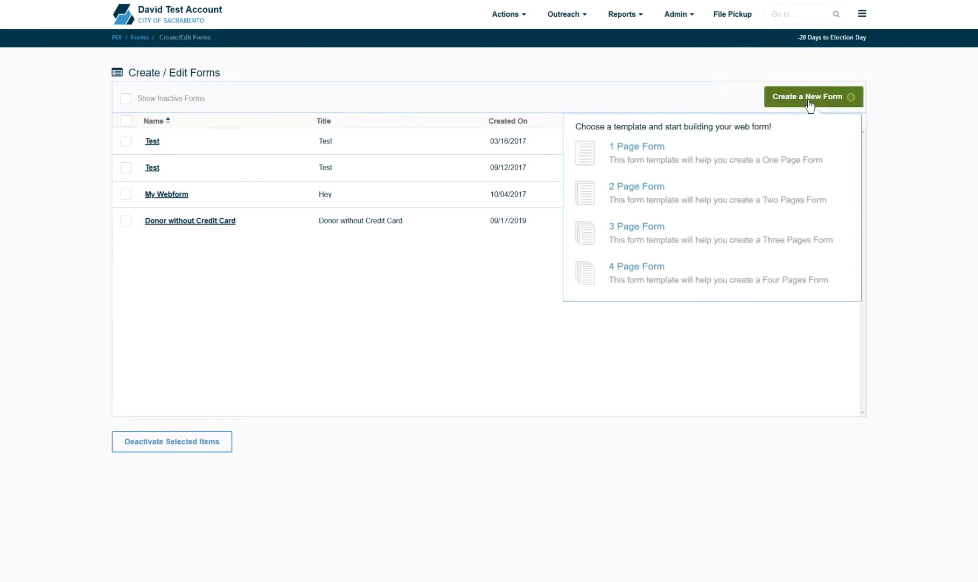
{"action": "left_click", "coordinate": [715, 168]}
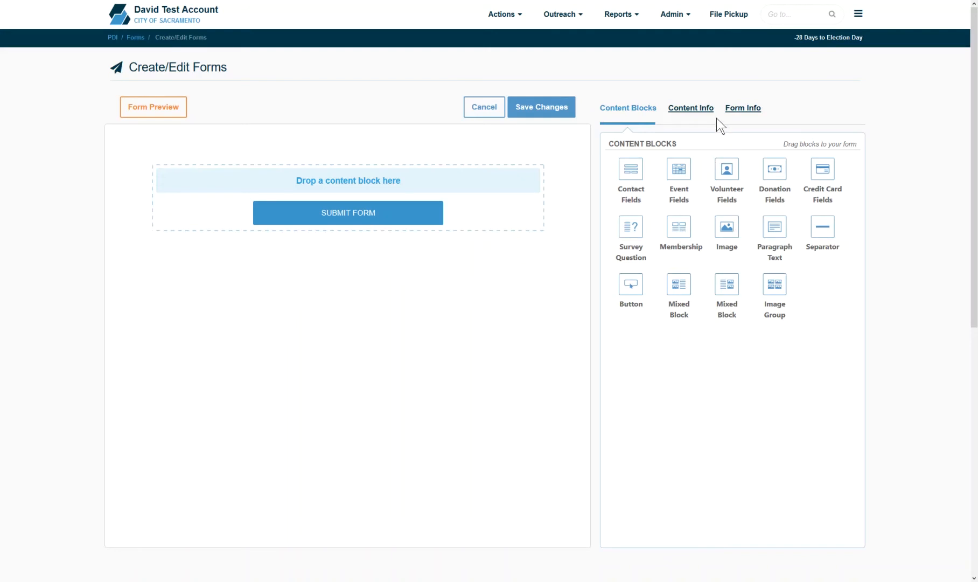
{"action": "left_click", "coordinate": [747, 110]}
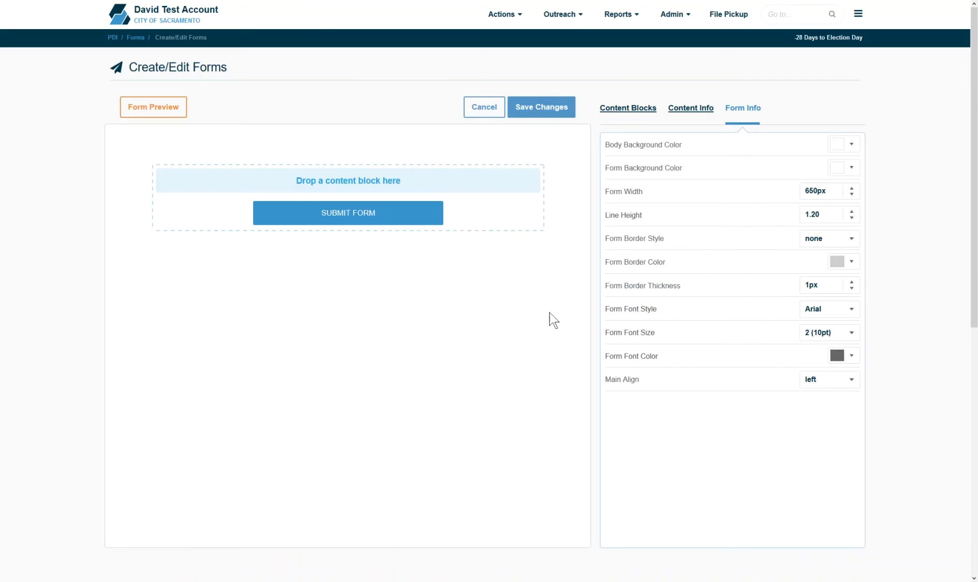
{"action": "left_click", "coordinate": [650, 115]}
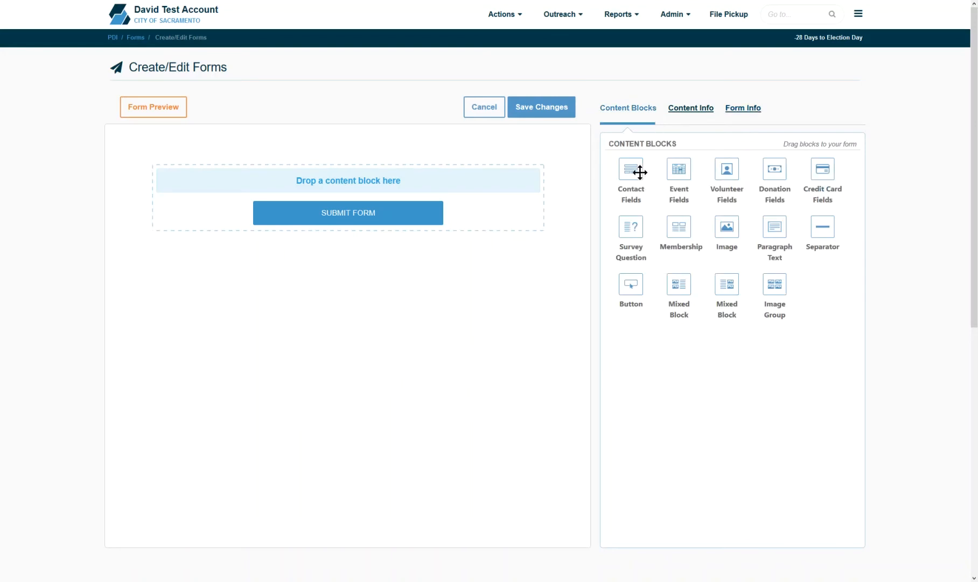
{"action": "left_click_drag", "start_coordinate": [640, 173], "coordinate": [483, 179]}
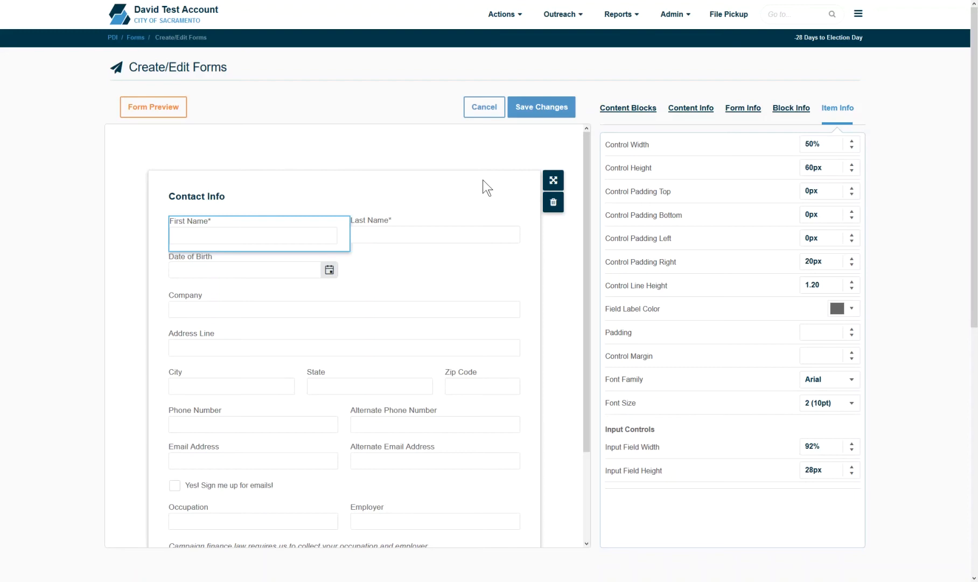
Step: Remove Date of Birth, Company, Alternate Email, email opt-in, Employer and Alternate Phone from Contact Info
{"action": "scroll", "coordinate": [679, 258], "scroll_direction": "down", "scroll_amount": 1}
{"action": "scroll", "coordinate": [865, 180], "scroll_direction": "up", "scroll_amount": 1}
{"action": "left_click", "coordinate": [708, 111]}
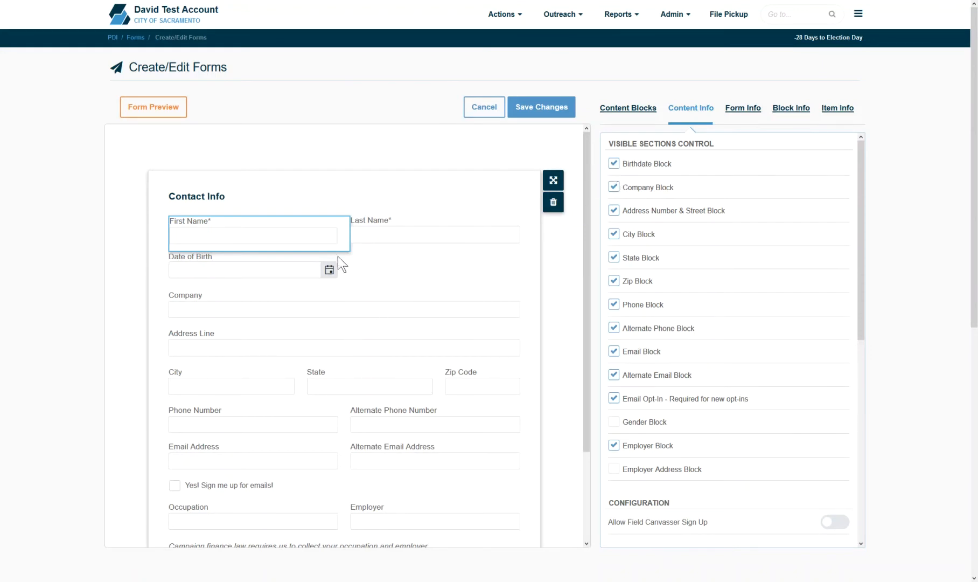
{"action": "left_click", "coordinate": [614, 164]}
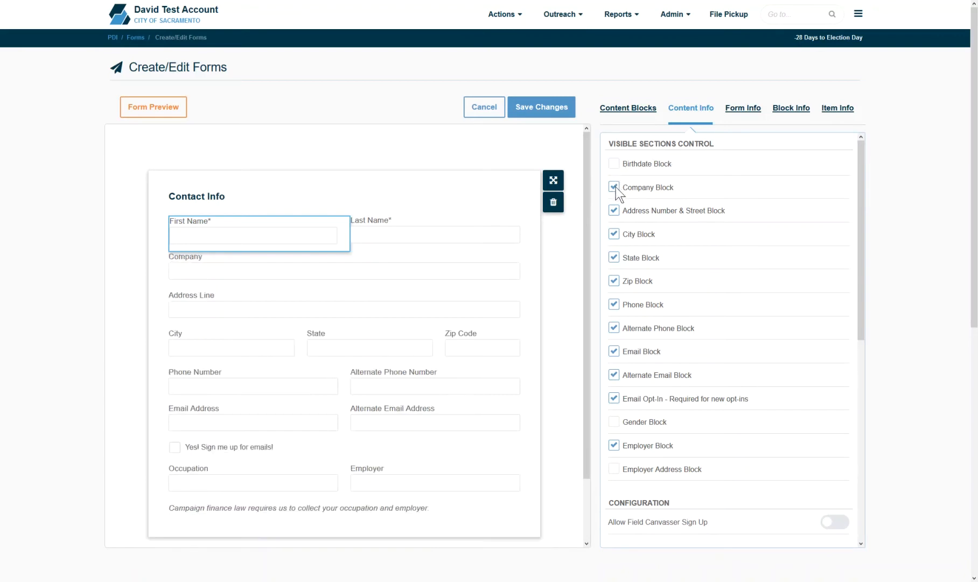
{"action": "left_click", "coordinate": [614, 187]}
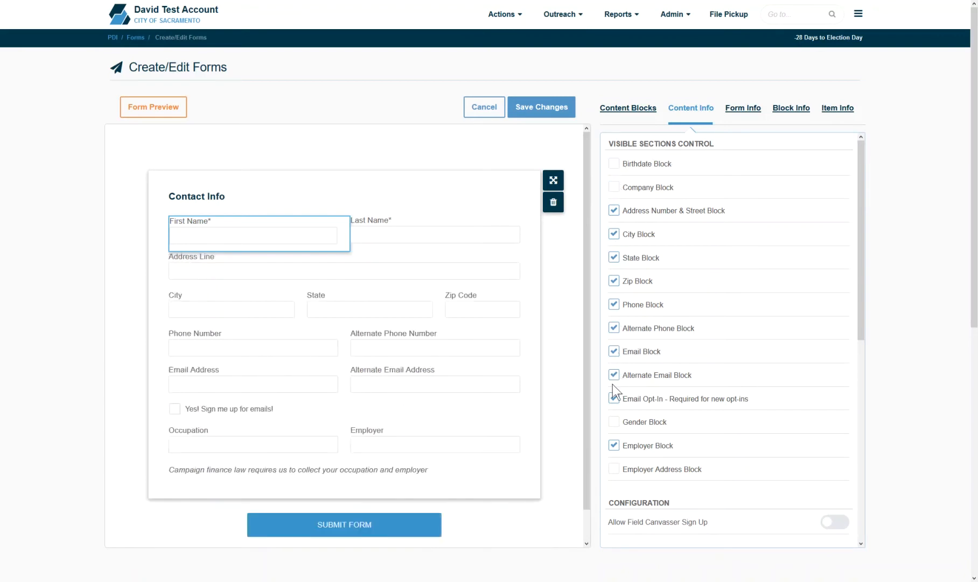
{"action": "left_click", "coordinate": [614, 375]}
{"action": "left_click", "coordinate": [614, 399]}
{"action": "left_click", "coordinate": [613, 446]}
{"action": "left_click", "coordinate": [613, 328]}
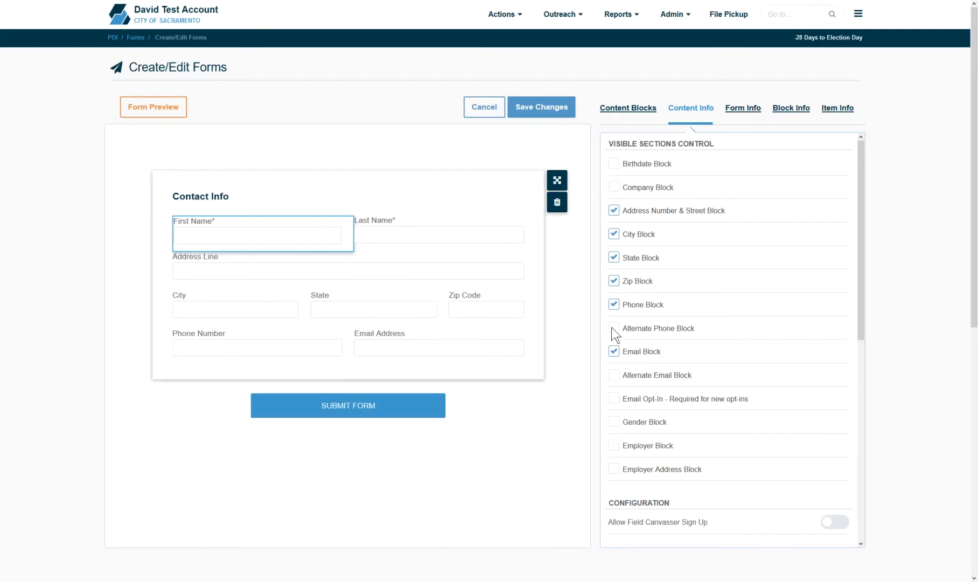
Step: Make the Address Line and City fields required
{"action": "left_click", "coordinate": [332, 279]}
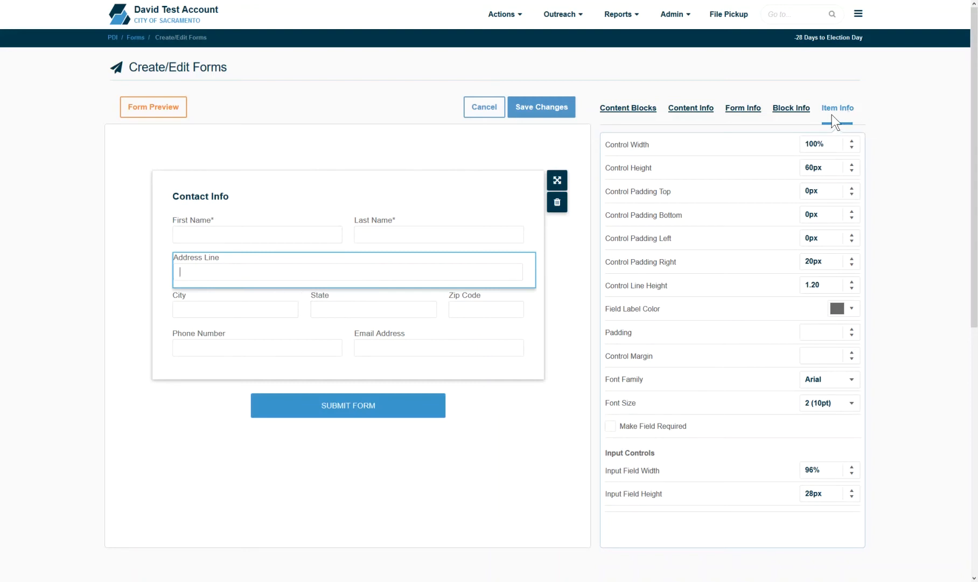
{"action": "left_click", "coordinate": [611, 434]}
{"action": "left_click", "coordinate": [245, 311]}
{"action": "left_click", "coordinate": [612, 427]}
Step: Enable Allow Field Canvasser Sign Up to add the mobile app password fields
{"action": "left_click", "coordinate": [649, 108]}
{"action": "left_click", "coordinate": [691, 109]}
{"action": "left_click_drag", "start_coordinate": [862, 188], "coordinate": [876, 259]}
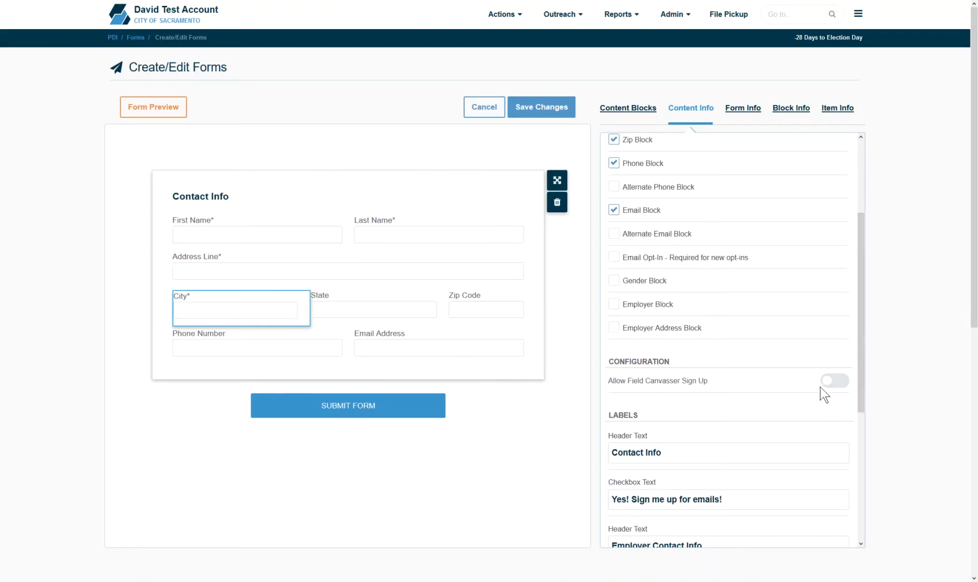
{"action": "left_click", "coordinate": [835, 381]}
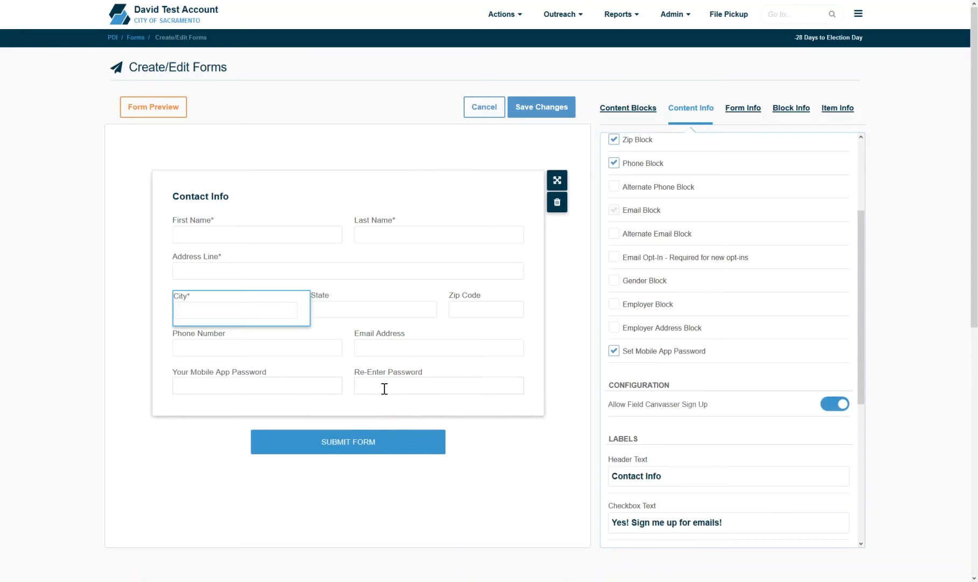
{"action": "left_click", "coordinate": [635, 108]}
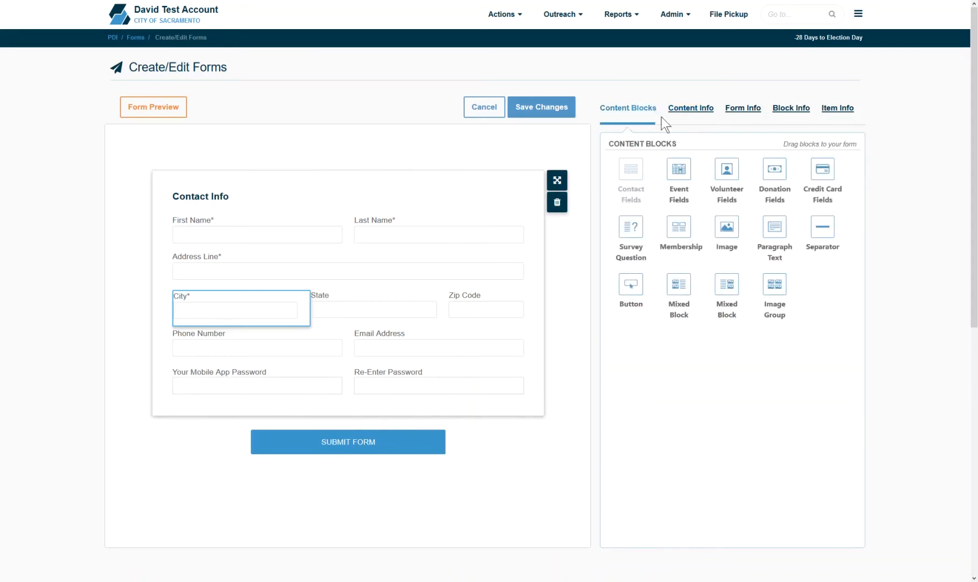
Step: Add an event block below Contact Info, without Ticket Information, linked to Event for the Video
{"action": "left_click_drag", "start_coordinate": [678, 168], "coordinate": [404, 426]}
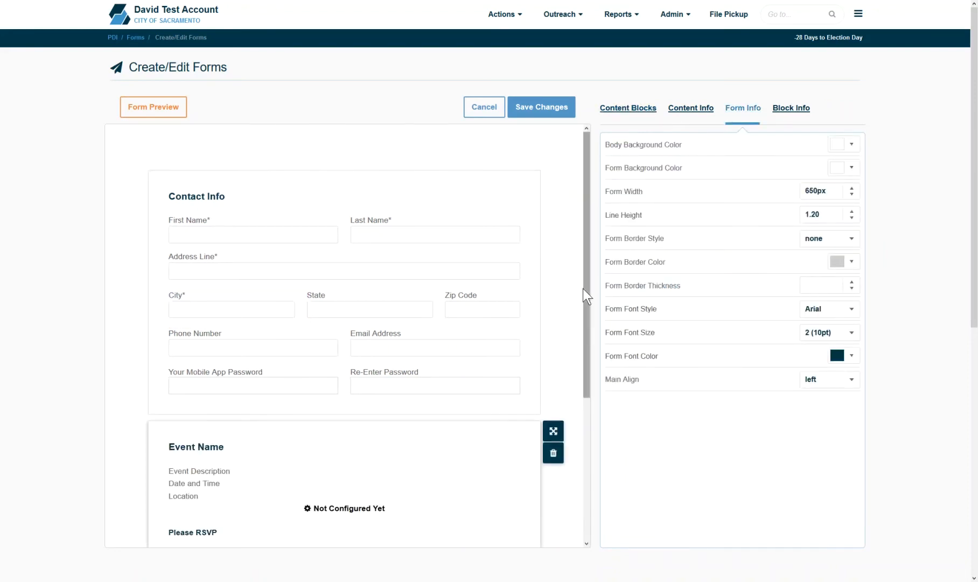
{"action": "left_click", "coordinate": [695, 108]}
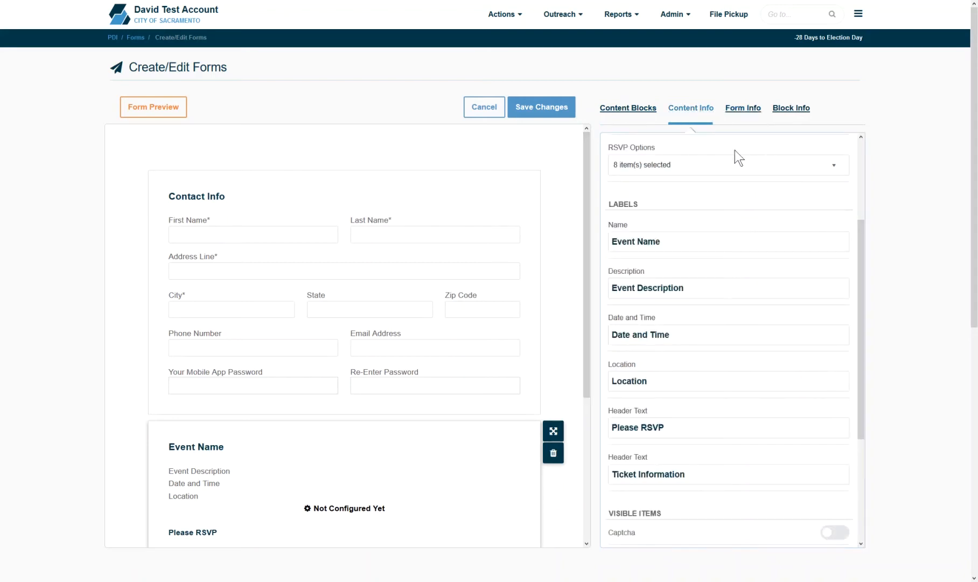
{"action": "scroll", "coordinate": [861, 152], "scroll_direction": "up", "scroll_amount": 3}
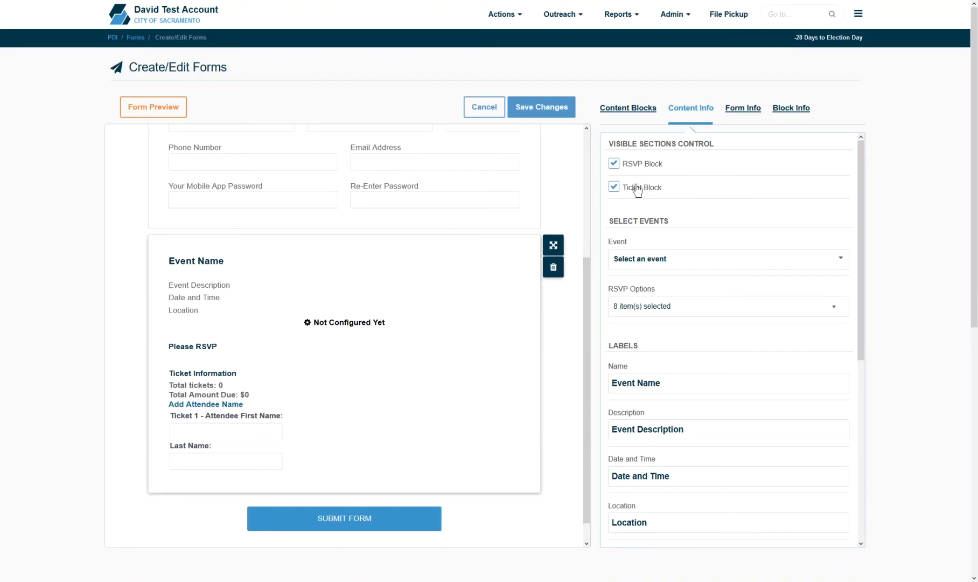
{"action": "left_click", "coordinate": [614, 163]}
{"action": "left_click", "coordinate": [615, 164]}
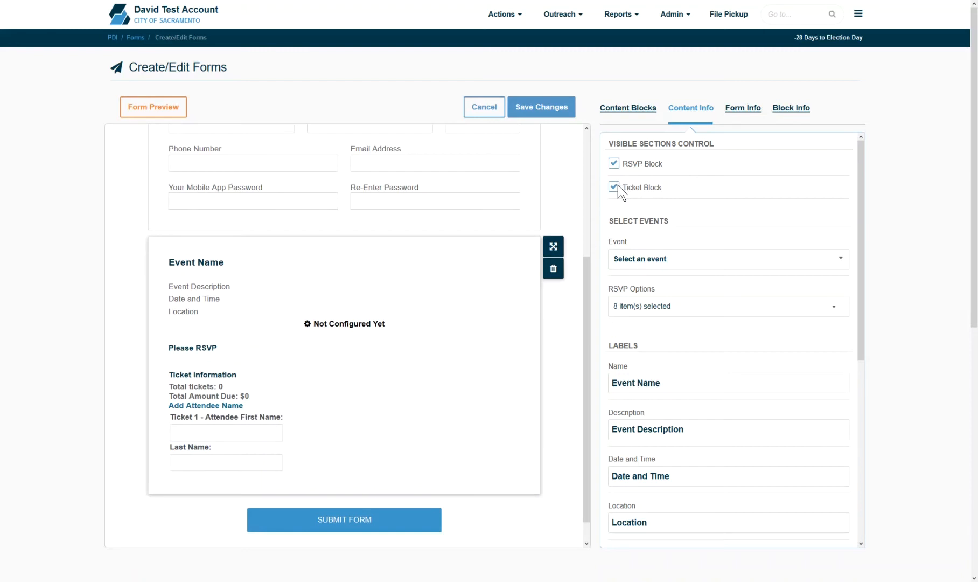
{"action": "left_click", "coordinate": [617, 186]}
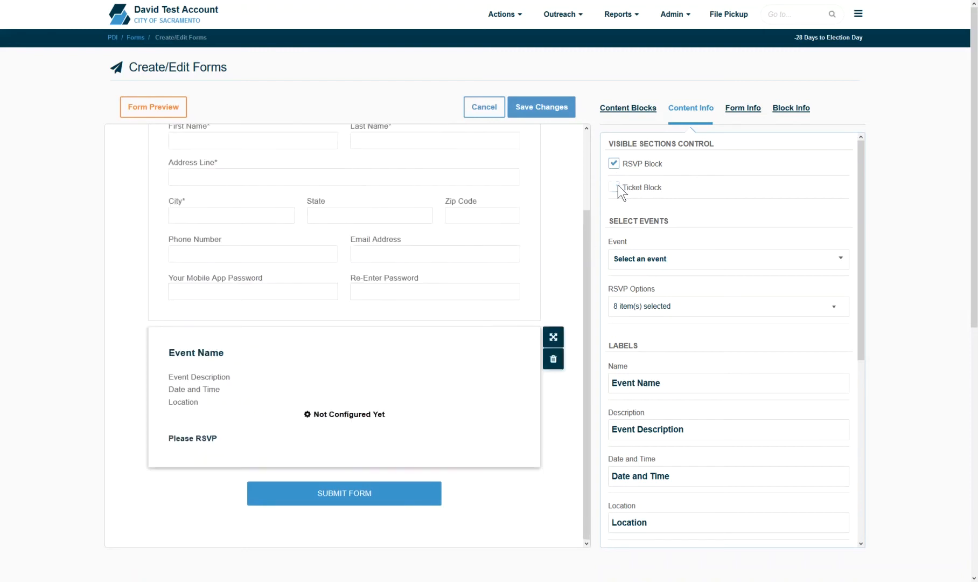
{"action": "left_click", "coordinate": [641, 261]}
{"action": "left_click", "coordinate": [686, 315]}
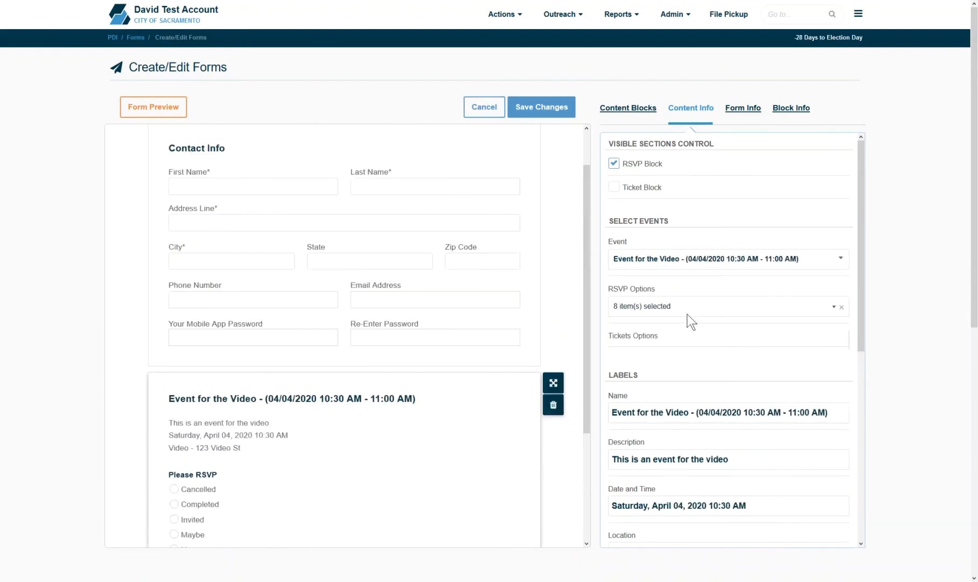
{"action": "left_click_drag", "start_coordinate": [587, 309], "coordinate": [598, 415]}
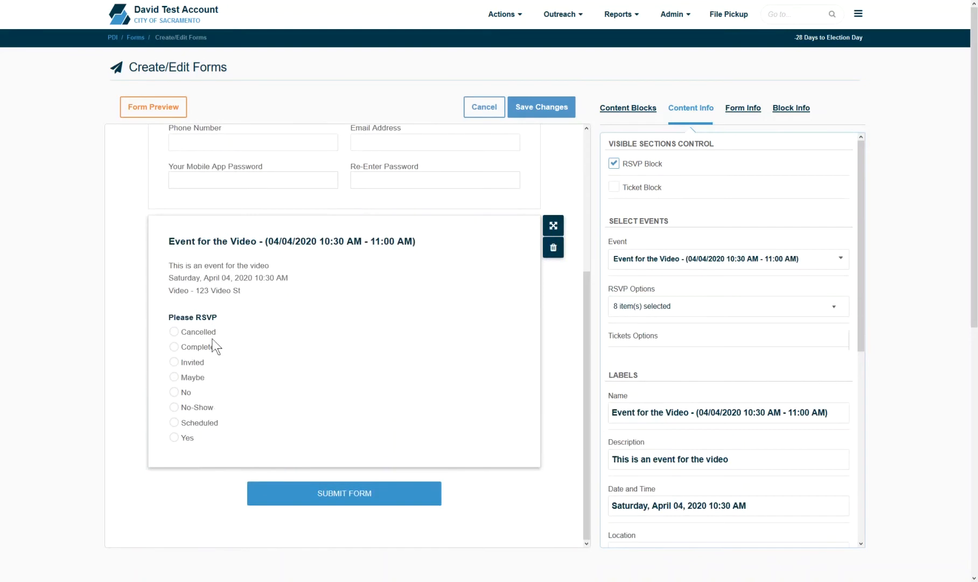
Step: Drop Cancelled, Completed, Invited, No-Show and Scheduled, leaving RSVP options Maybe, No and Yes
{"action": "left_click", "coordinate": [663, 307]}
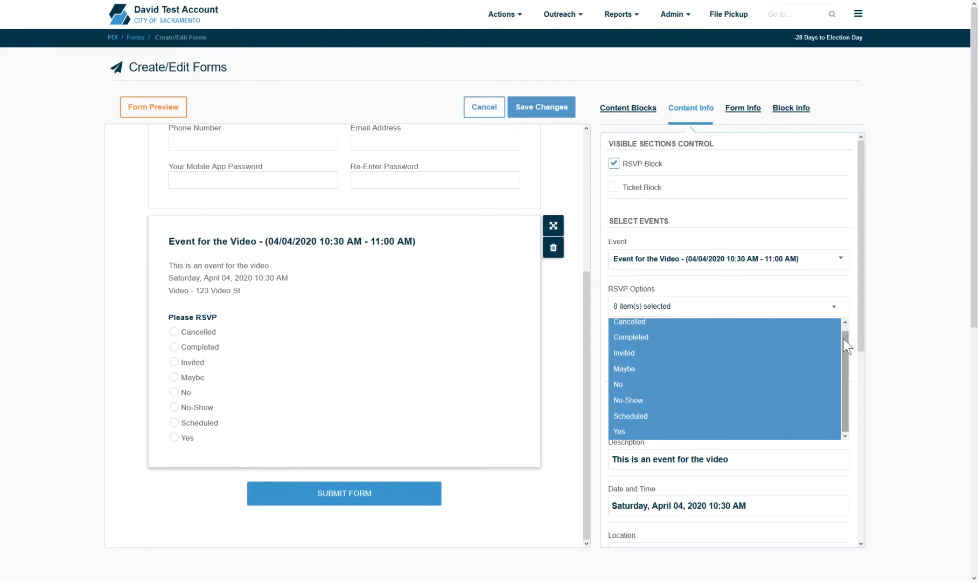
{"action": "left_click", "coordinate": [703, 337]}
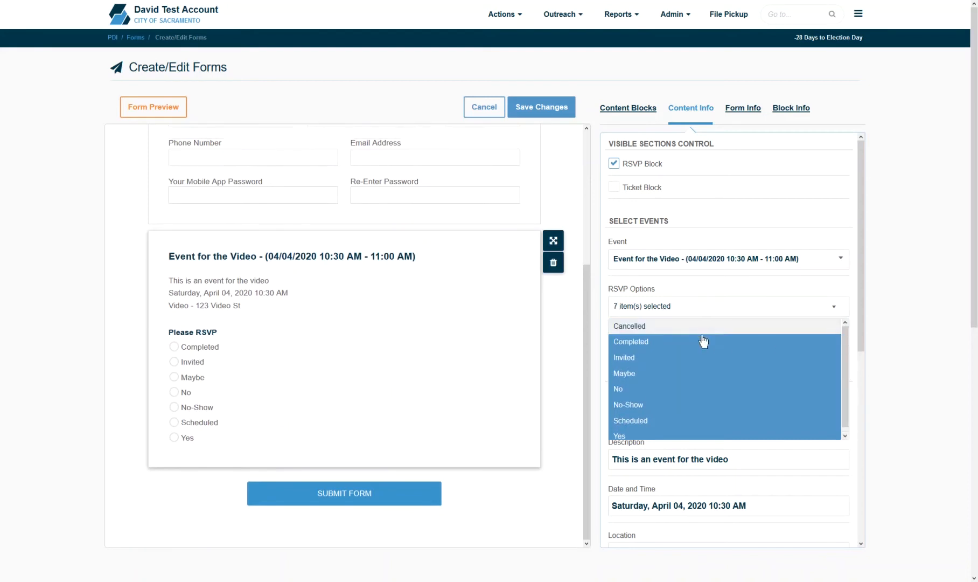
{"action": "left_click", "coordinate": [683, 343]}
{"action": "left_click", "coordinate": [666, 358]}
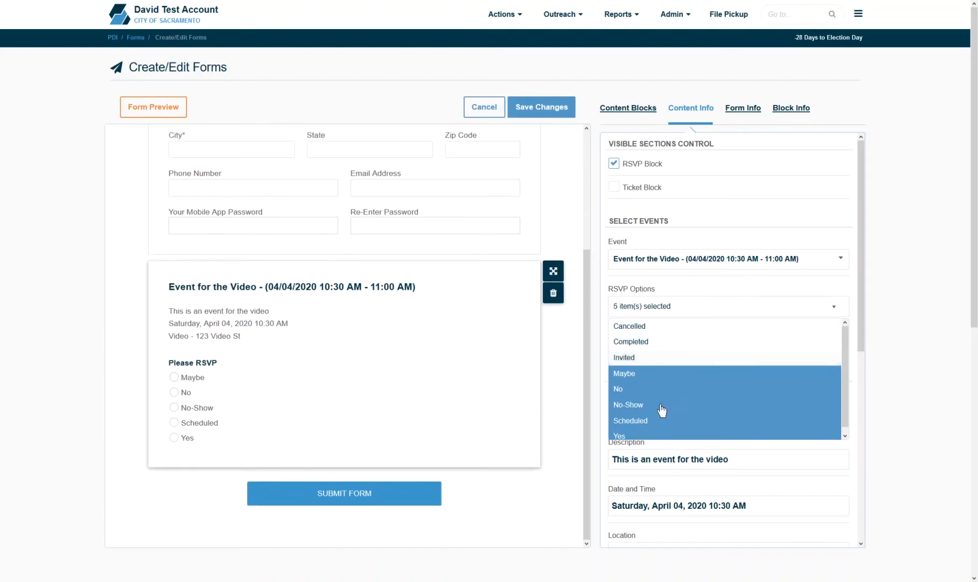
{"action": "left_click", "coordinate": [658, 405]}
{"action": "left_click", "coordinate": [653, 421]}
{"action": "left_click", "coordinate": [888, 378]}
{"action": "scroll", "coordinate": [708, 453], "scroll_direction": "down", "scroll_amount": 3}
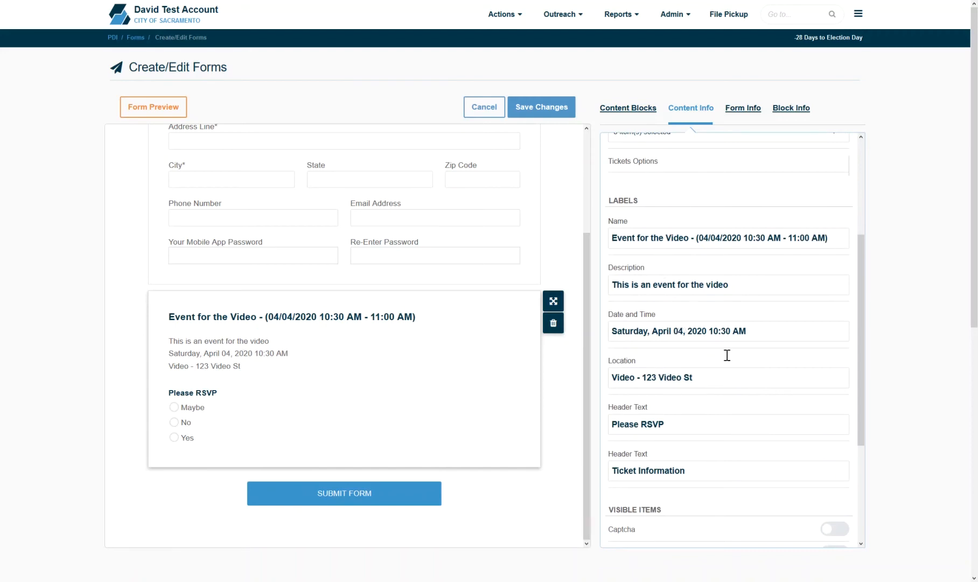
Step: Add a Volunteer Info block below the event block
{"action": "left_click", "coordinate": [630, 108]}
{"action": "left_click_drag", "start_coordinate": [729, 178], "coordinate": [416, 484]}
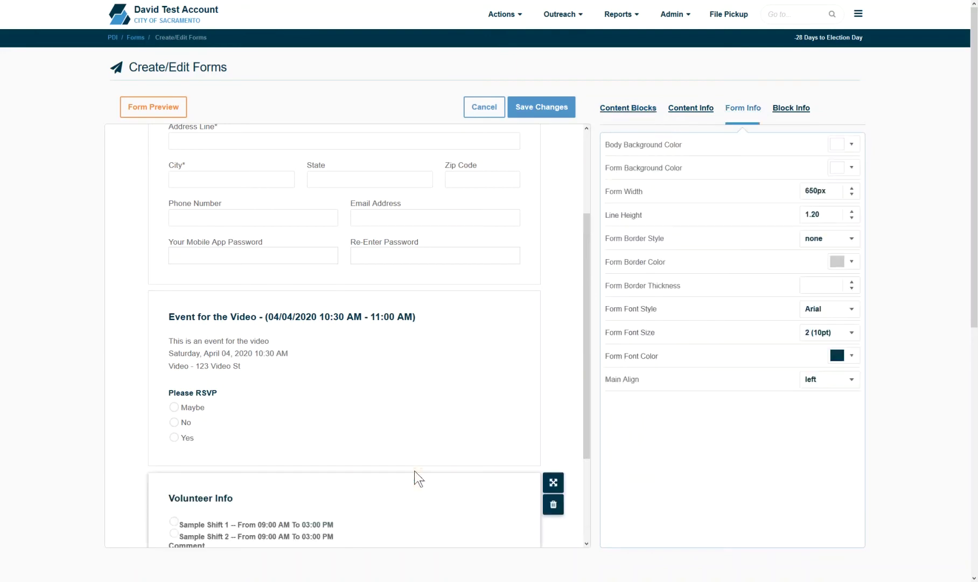
{"action": "scroll", "coordinate": [587, 361], "scroll_direction": "down", "scroll_amount": 3}
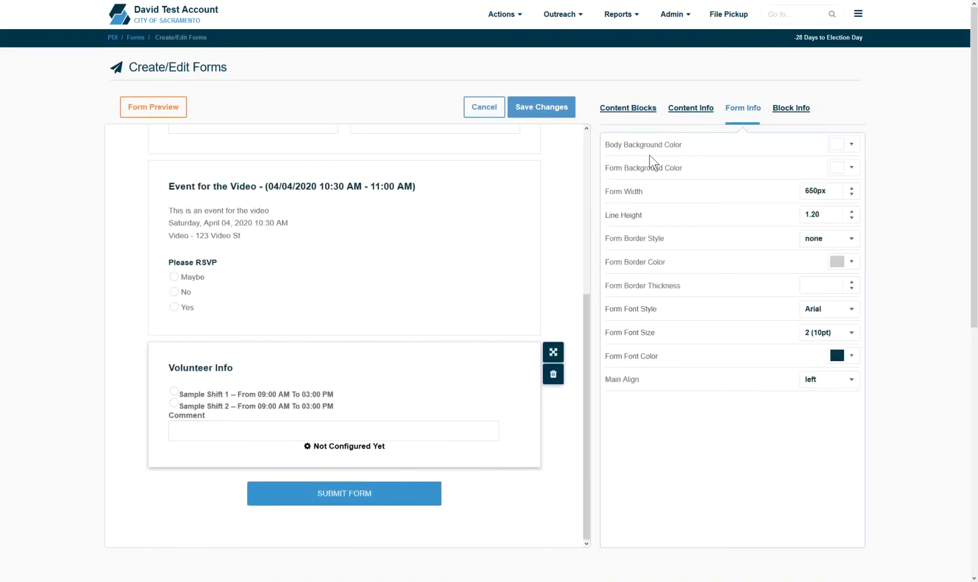
{"action": "left_click", "coordinate": [692, 108]}
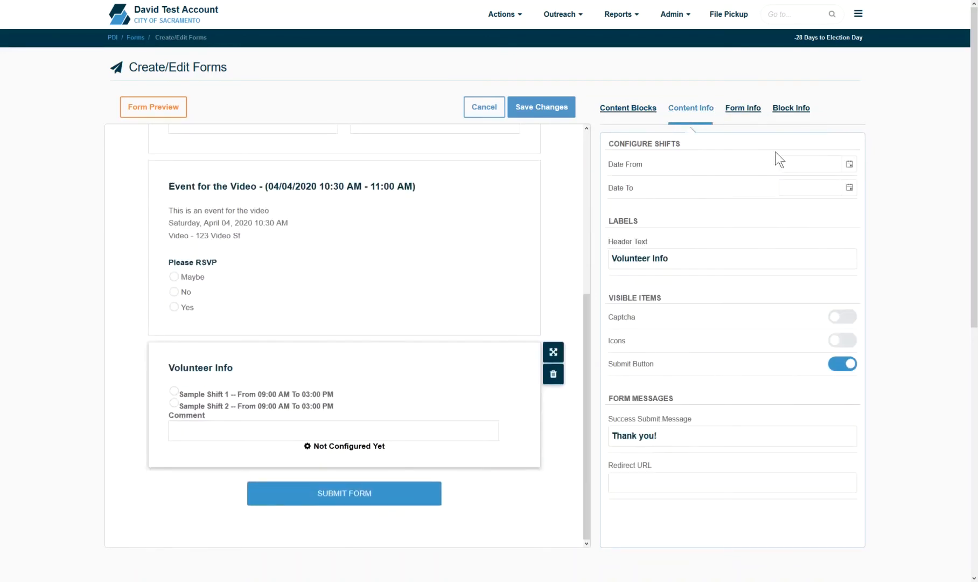
Step: Set the volunteer shift date range from 1/1/2016 to 3/31/2020
{"action": "left_click", "coordinate": [854, 164]}
{"action": "left_click", "coordinate": [840, 187]}
{"action": "left_click", "coordinate": [795, 189]}
{"action": "left_click", "coordinate": [794, 189]}
{"action": "left_click", "coordinate": [794, 188]}
{"action": "left_click", "coordinate": [795, 188]}
{"action": "left_click", "coordinate": [810, 221]}
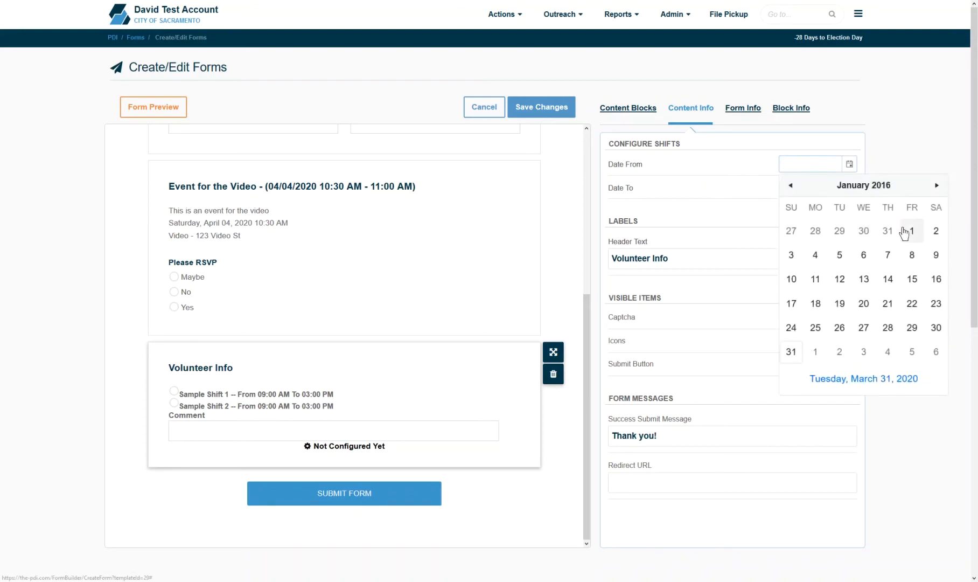
{"action": "left_click", "coordinate": [905, 232]}
{"action": "left_click", "coordinate": [839, 351]}
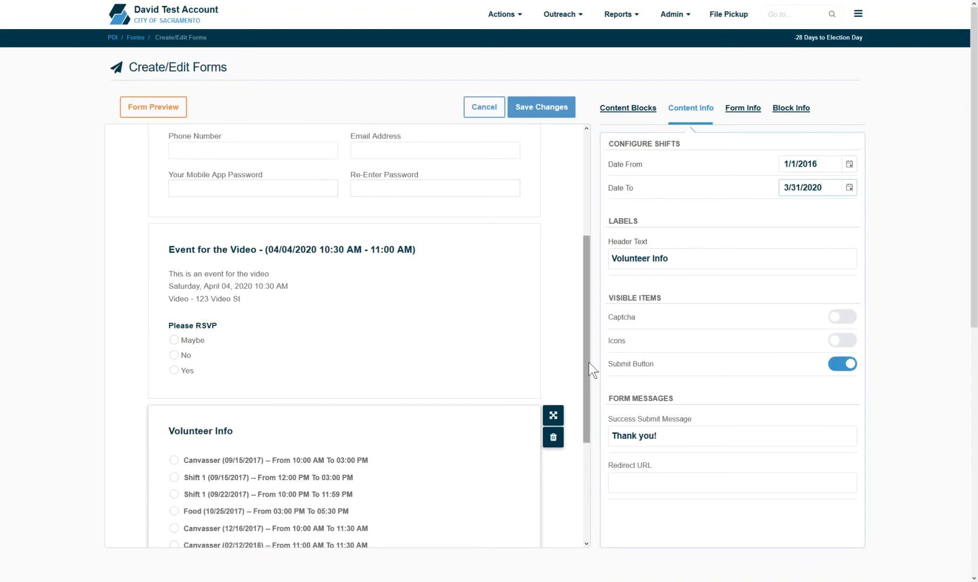
{"action": "left_click_drag", "start_coordinate": [588, 362], "coordinate": [604, 464]}
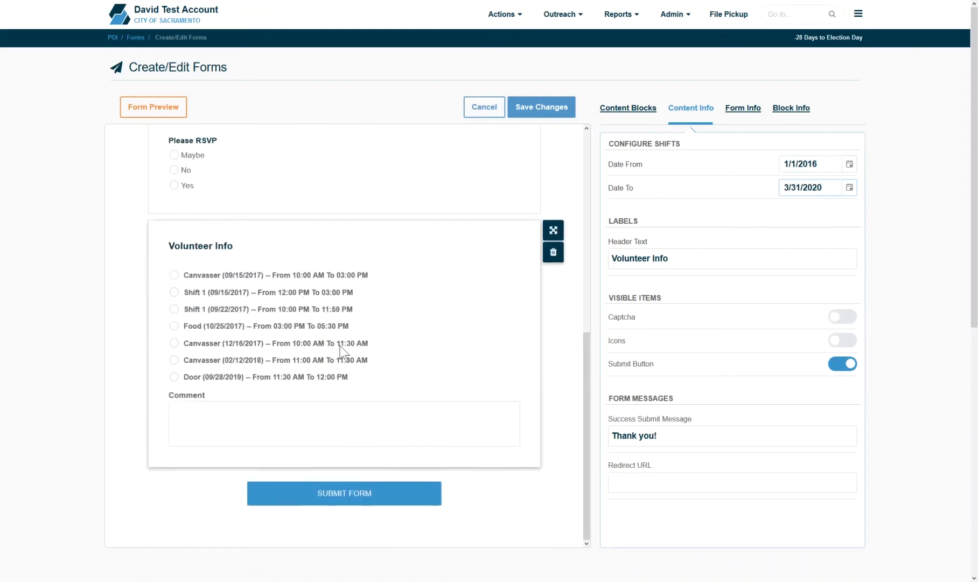
{"action": "left_click", "coordinate": [625, 116]}
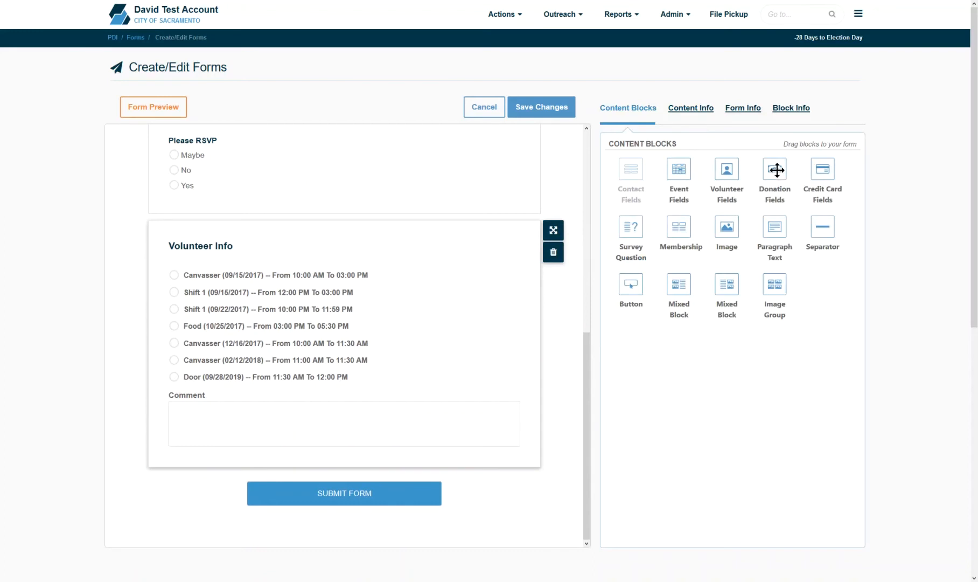
Step: Add a Donation block below Volunteer Info and a Your Card credit card block beneath it
{"action": "left_click_drag", "start_coordinate": [776, 170], "coordinate": [503, 474]}
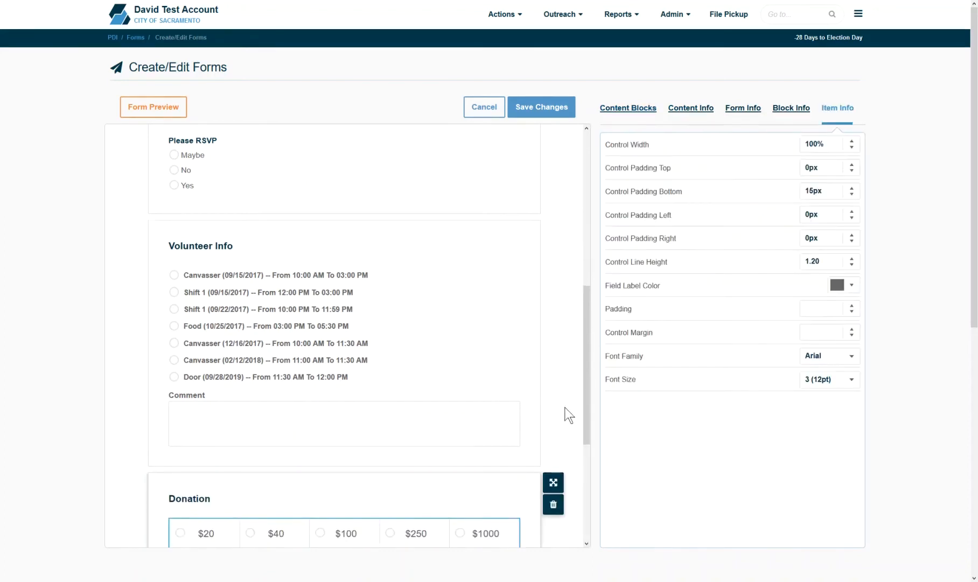
{"action": "scroll", "coordinate": [592, 464], "scroll_direction": "down", "scroll_amount": 5}
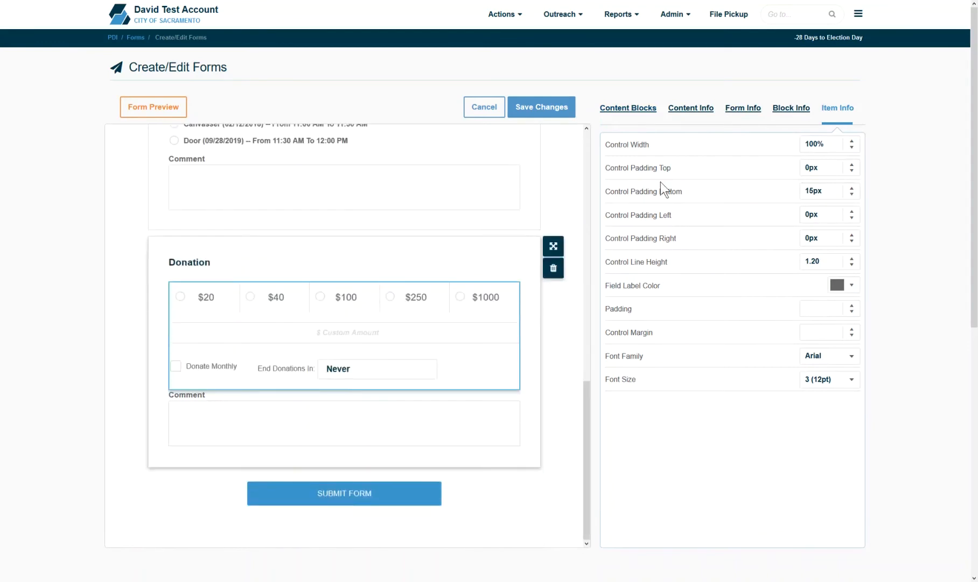
{"action": "left_click", "coordinate": [628, 110]}
{"action": "left_click_drag", "start_coordinate": [833, 171], "coordinate": [422, 469]}
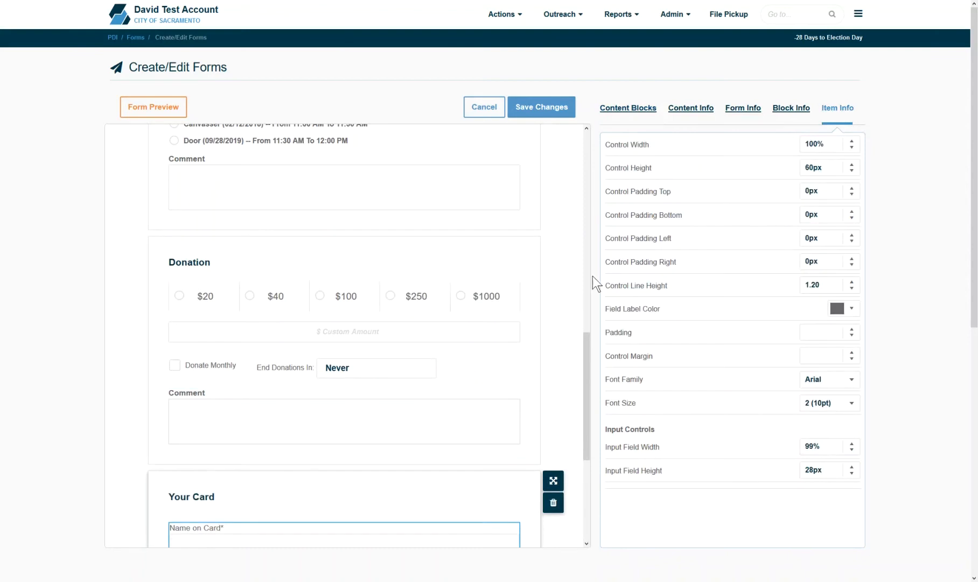
{"action": "left_click", "coordinate": [630, 108]}
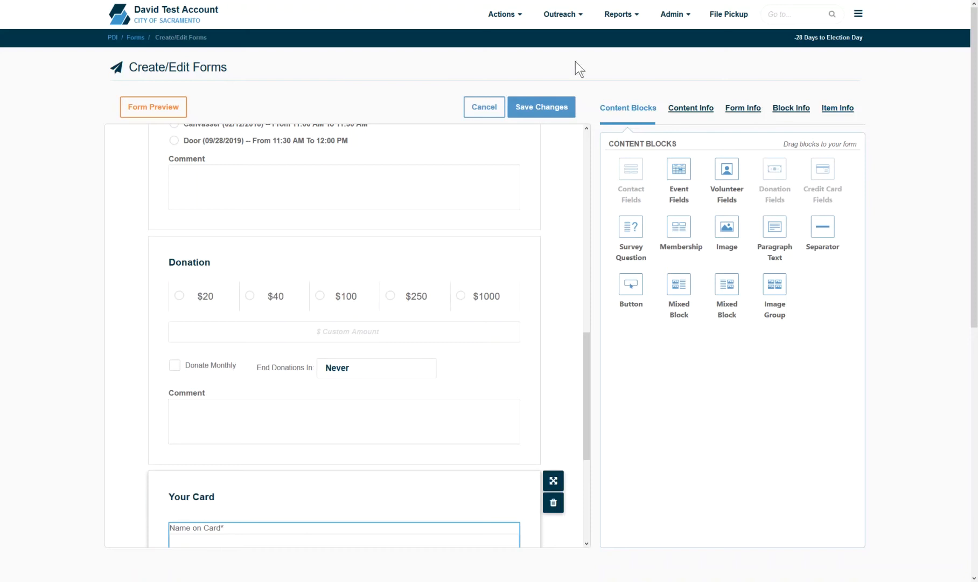
{"action": "left_click", "coordinate": [573, 27]}
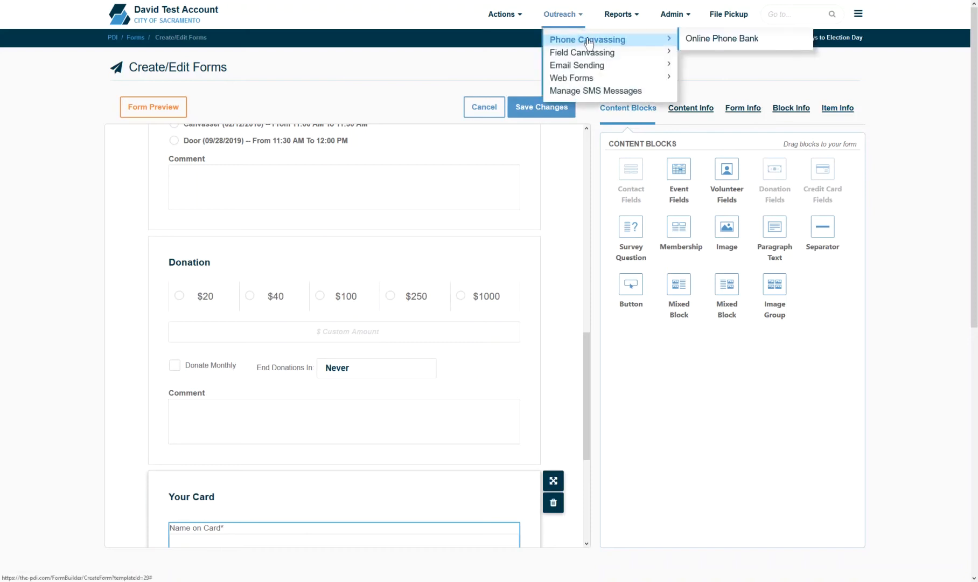
{"action": "mouse_move", "coordinate": [652, 78]}
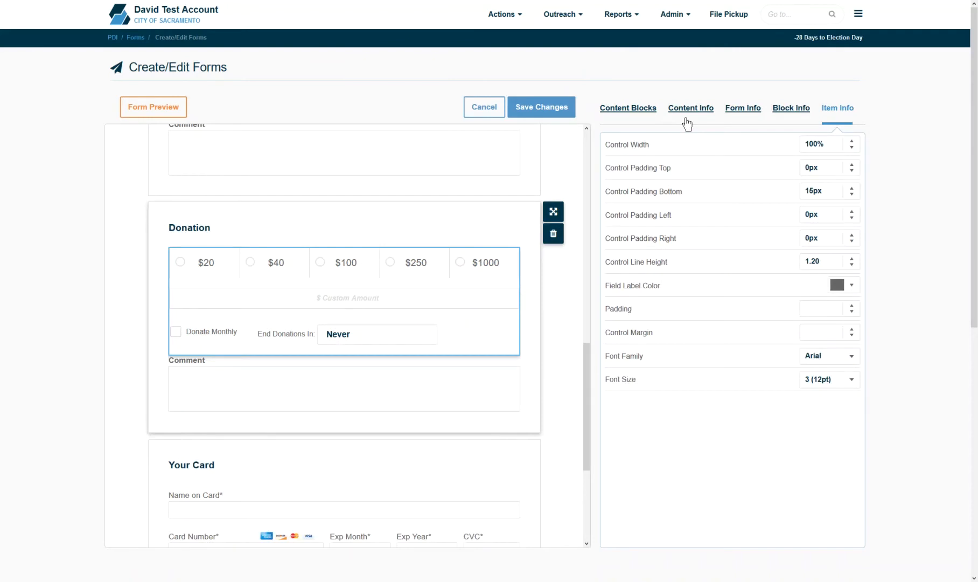
Step: Remove the Donation block's comment box and change its fifth amount to 500
{"action": "left_click", "coordinate": [689, 108]}
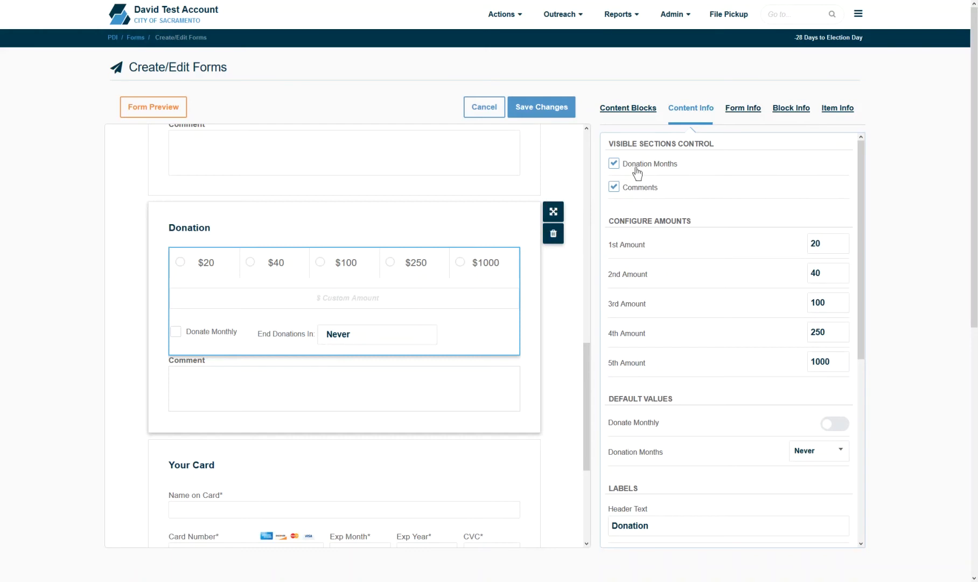
{"action": "left_click", "coordinate": [613, 164]}
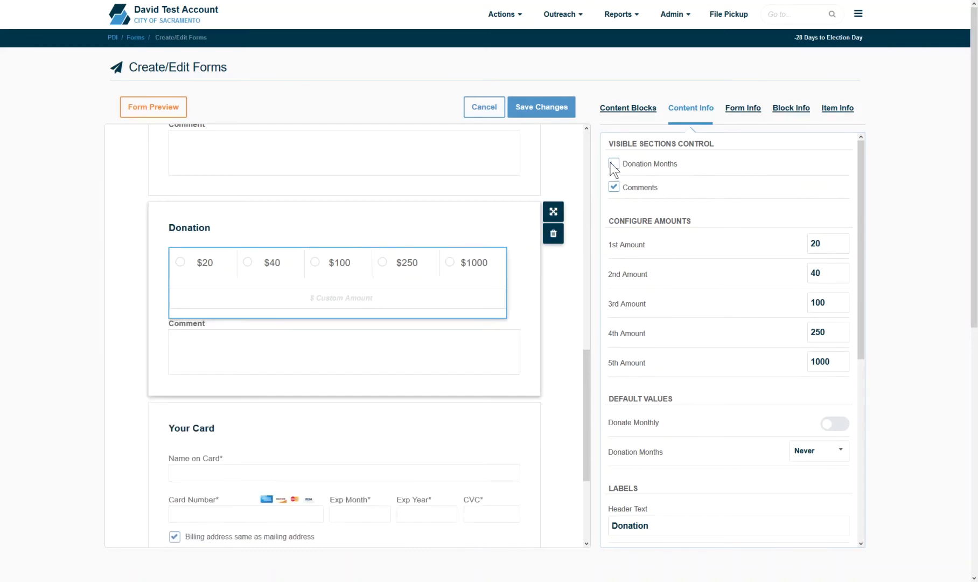
{"action": "left_click", "coordinate": [613, 163]}
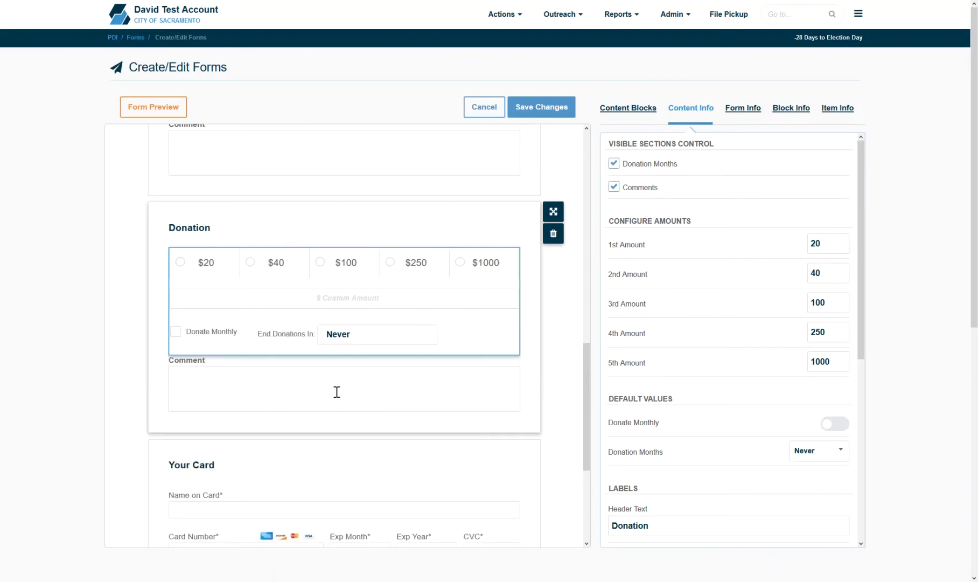
{"action": "left_click", "coordinate": [613, 187]}
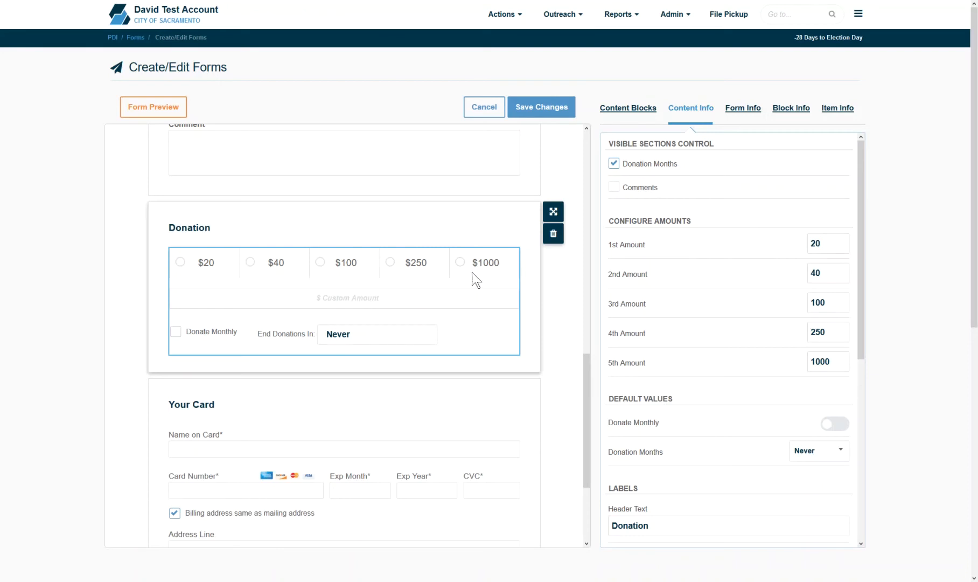
{"action": "double_click", "coordinate": [830, 362]}
{"action": "type", "text": "500"}
{"action": "left_click", "coordinate": [745, 355]}
Step: Make Donate Monthly the default, with recurring donations ending after 3 months
{"action": "left_click", "coordinate": [829, 431]}
{"action": "left_click", "coordinate": [815, 457]}
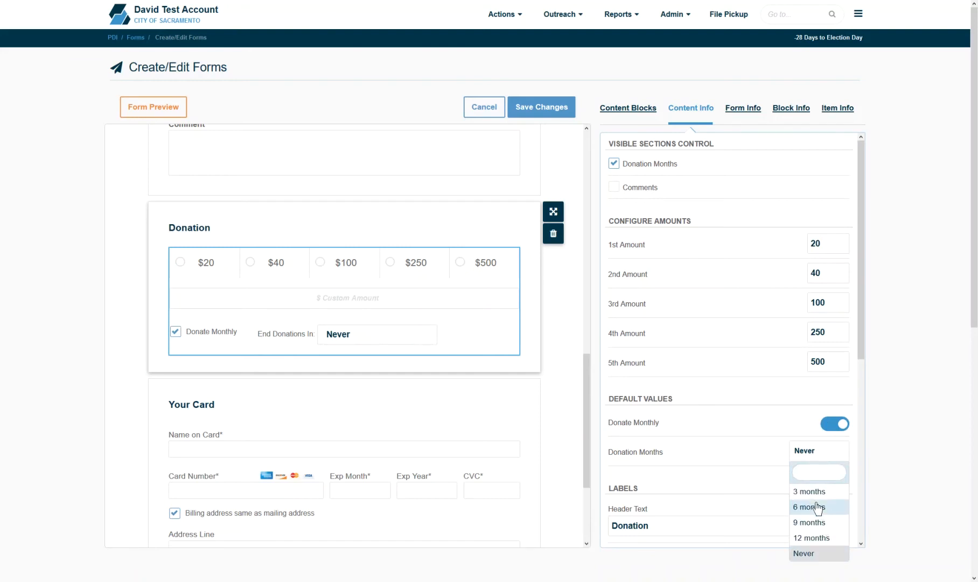
{"action": "left_click", "coordinate": [808, 491]}
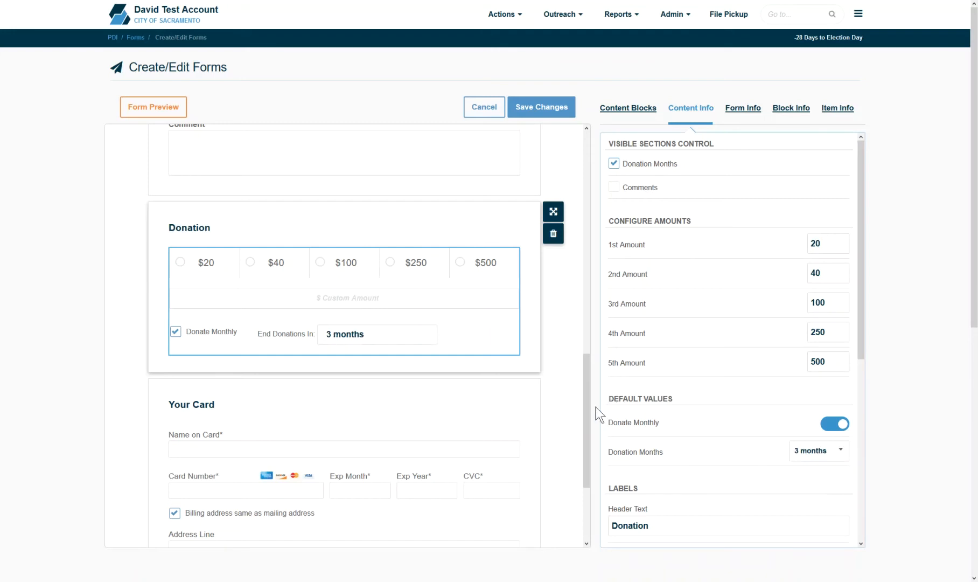
{"action": "scroll", "coordinate": [596, 431], "scroll_direction": "down", "scroll_amount": 3}
{"action": "left_click", "coordinate": [486, 361]}
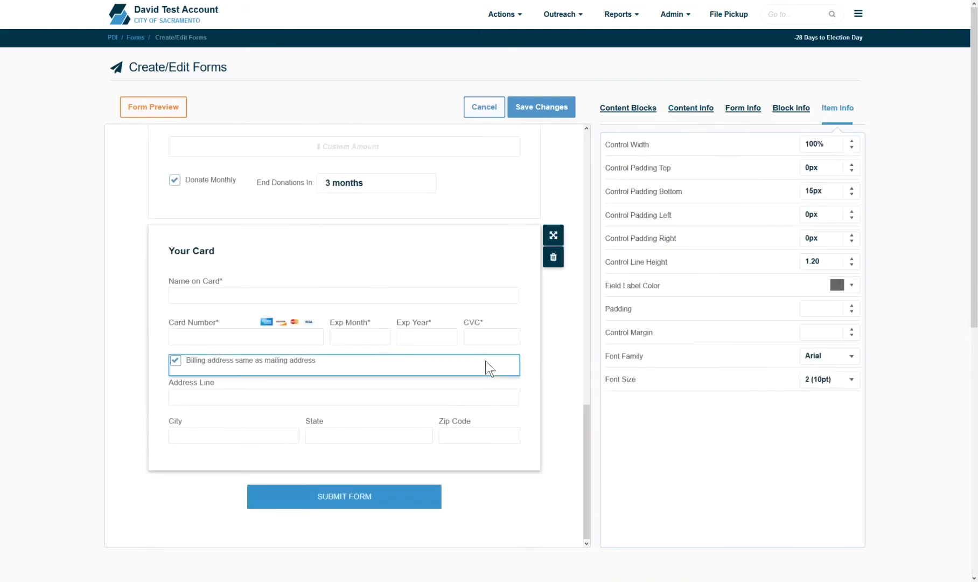
Step: Uncheck Delay Capture Block in the Your Card block's content settings
{"action": "left_click", "coordinate": [701, 109]}
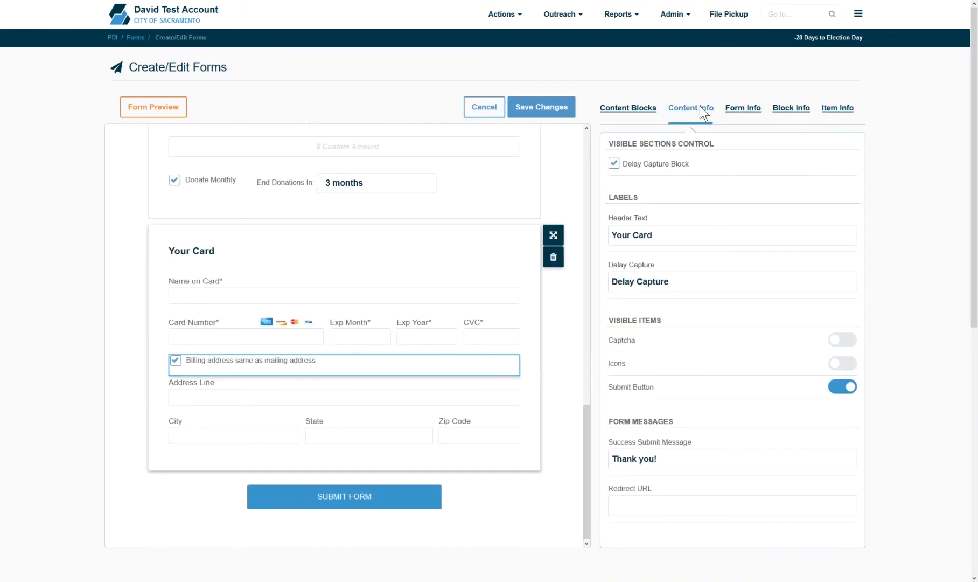
{"action": "left_click", "coordinate": [614, 164]}
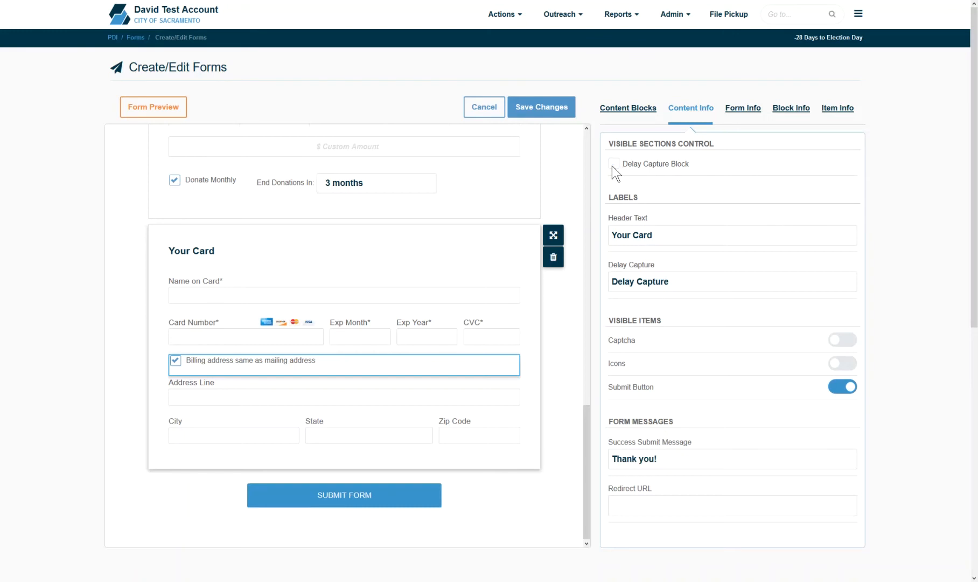
{"action": "left_click", "coordinate": [621, 114]}
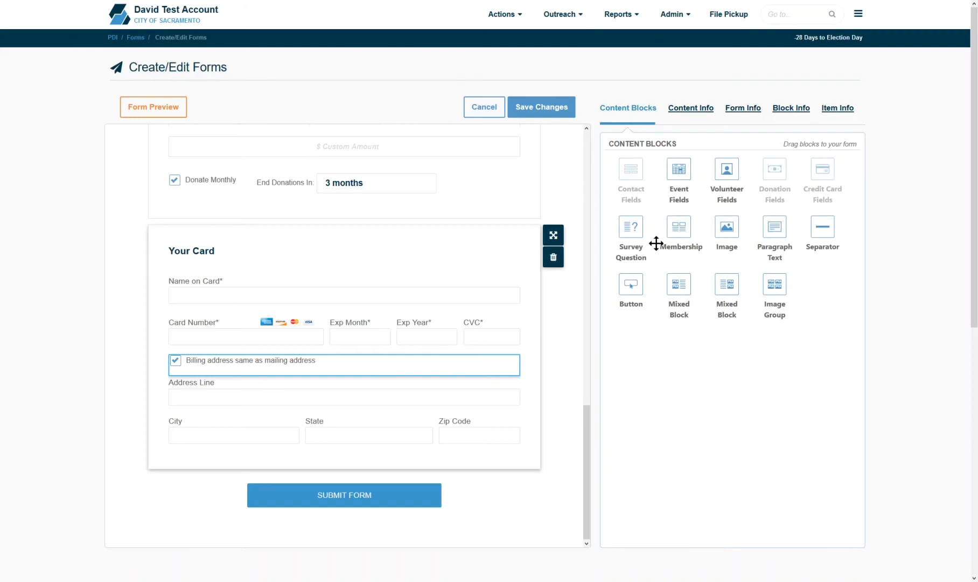
Step: Drag a Survey Question block onto the form below Your Card
{"action": "left_click_drag", "start_coordinate": [631, 227], "coordinate": [440, 472]}
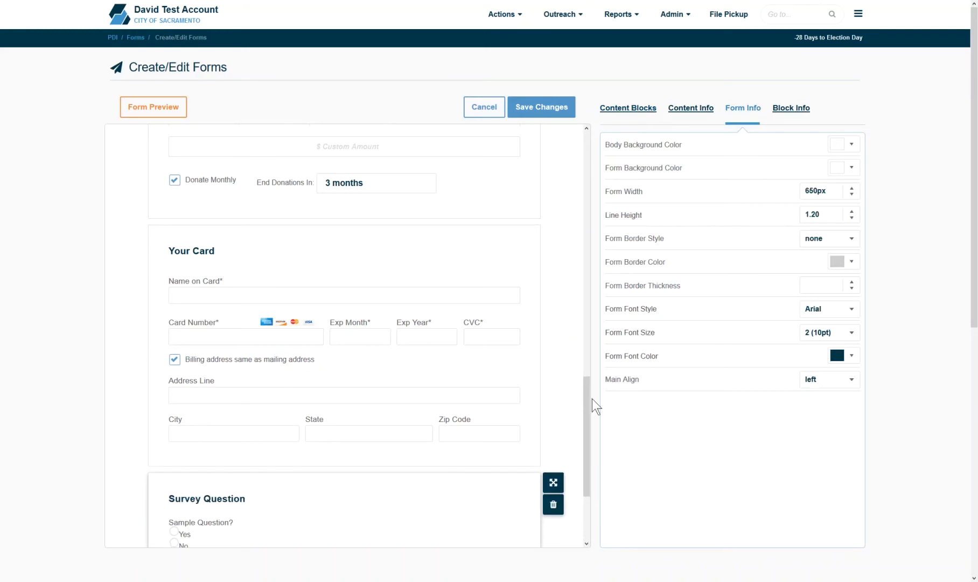
{"action": "left_click", "coordinate": [684, 15]}
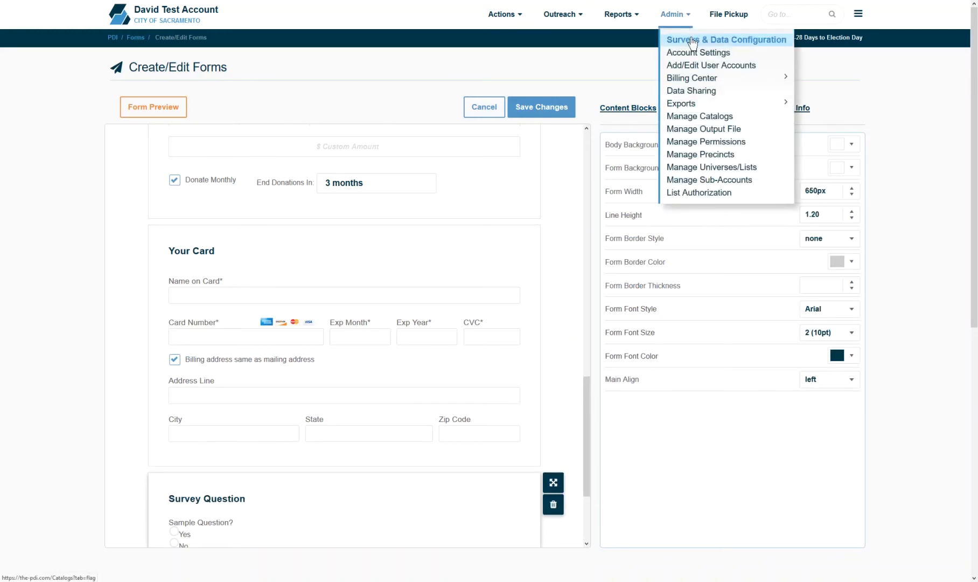
Step: Set the survey question to 'Are you planning to vote?', drop Maybe, and make it required
{"action": "left_click_drag", "start_coordinate": [584, 403], "coordinate": [596, 472]}
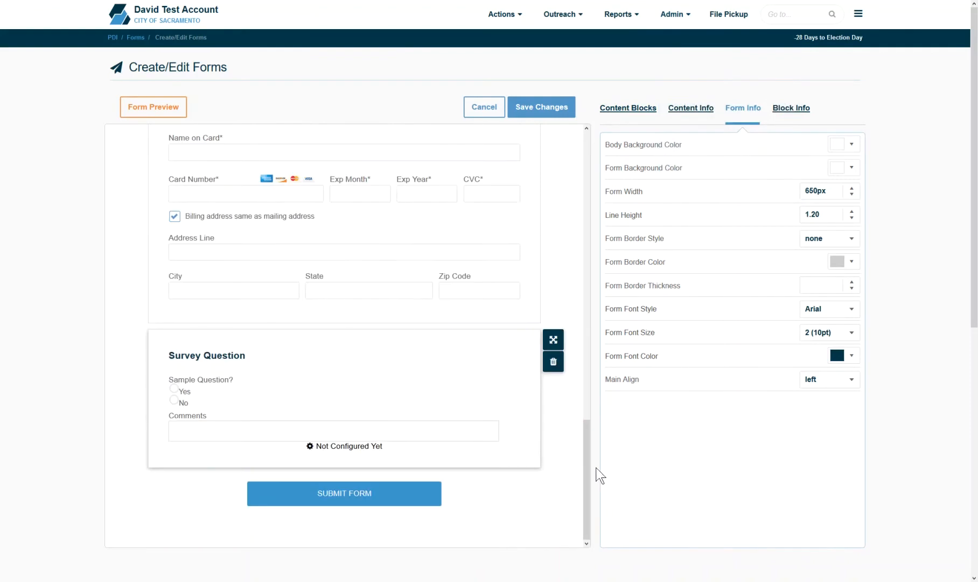
{"action": "left_click", "coordinate": [699, 107]}
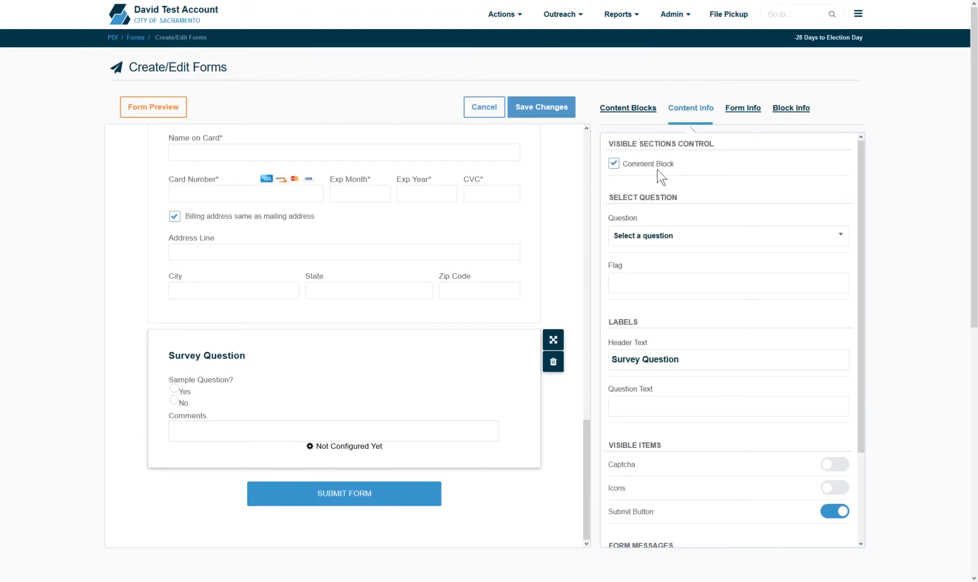
{"action": "left_click", "coordinate": [658, 240]}
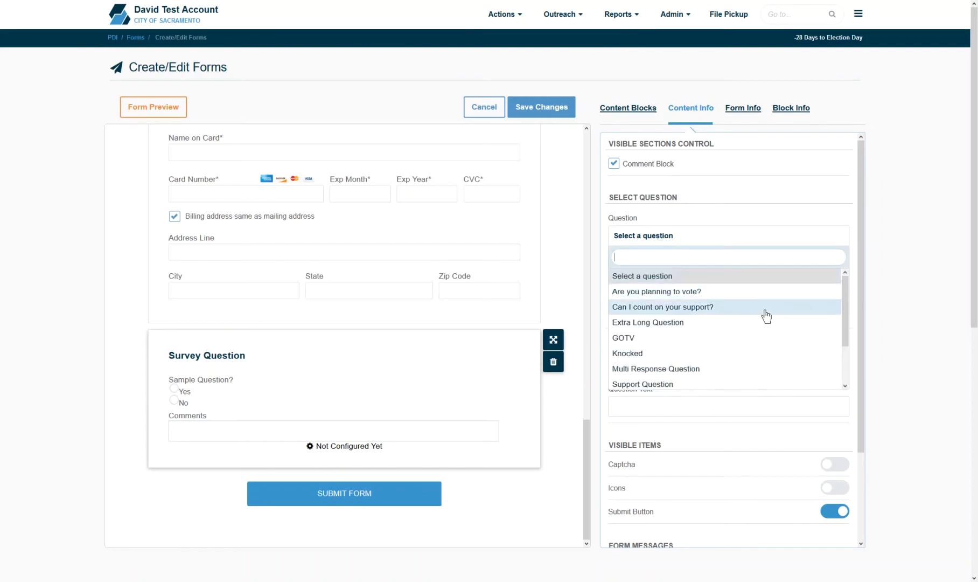
{"action": "left_click", "coordinate": [721, 297]}
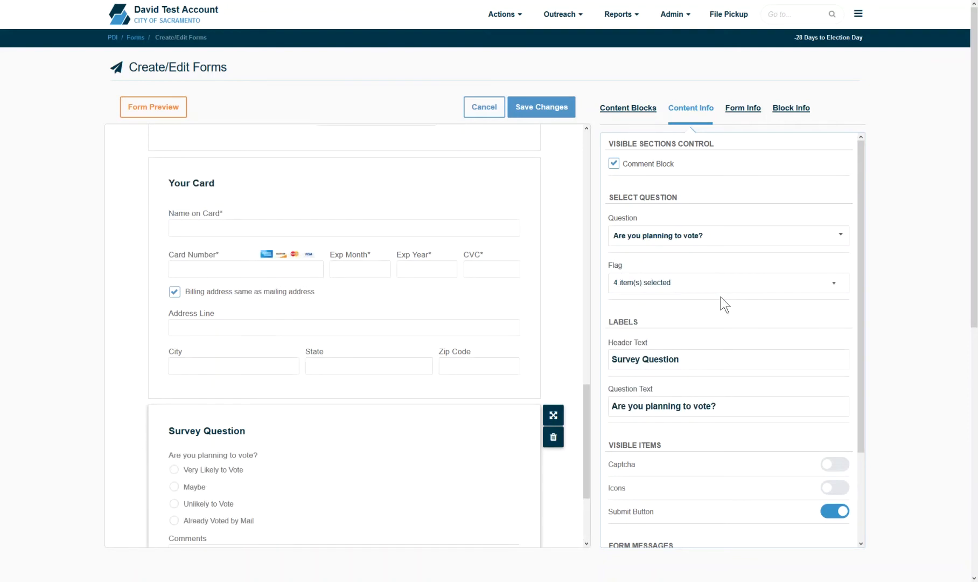
{"action": "left_click", "coordinate": [717, 286]}
{"action": "left_click", "coordinate": [700, 318]}
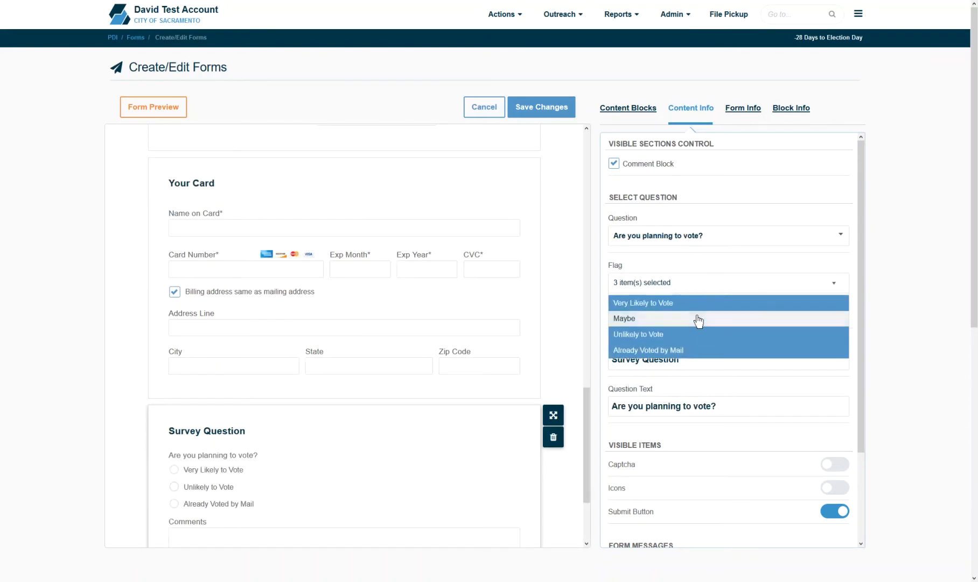
{"action": "left_click", "coordinate": [708, 275]}
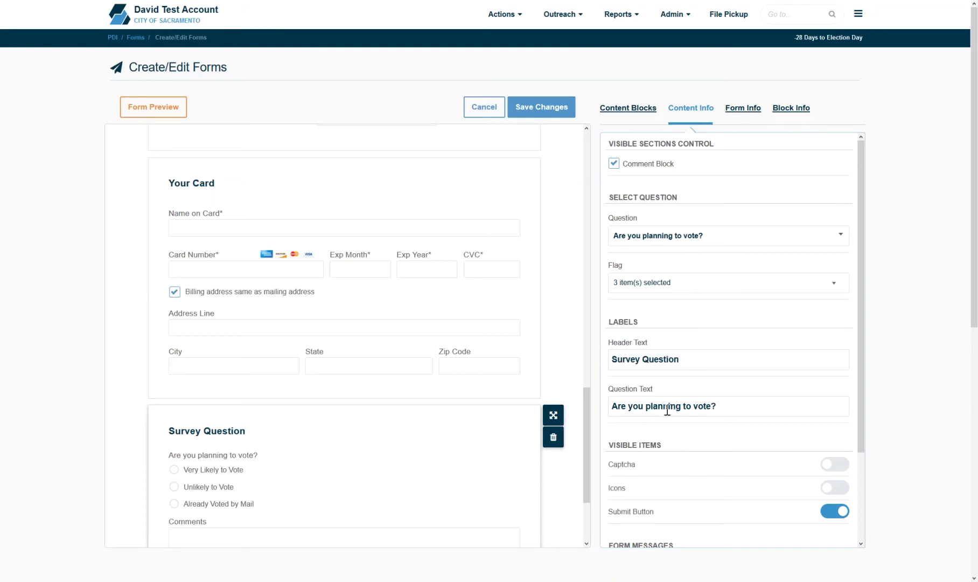
{"action": "left_click", "coordinate": [298, 476]}
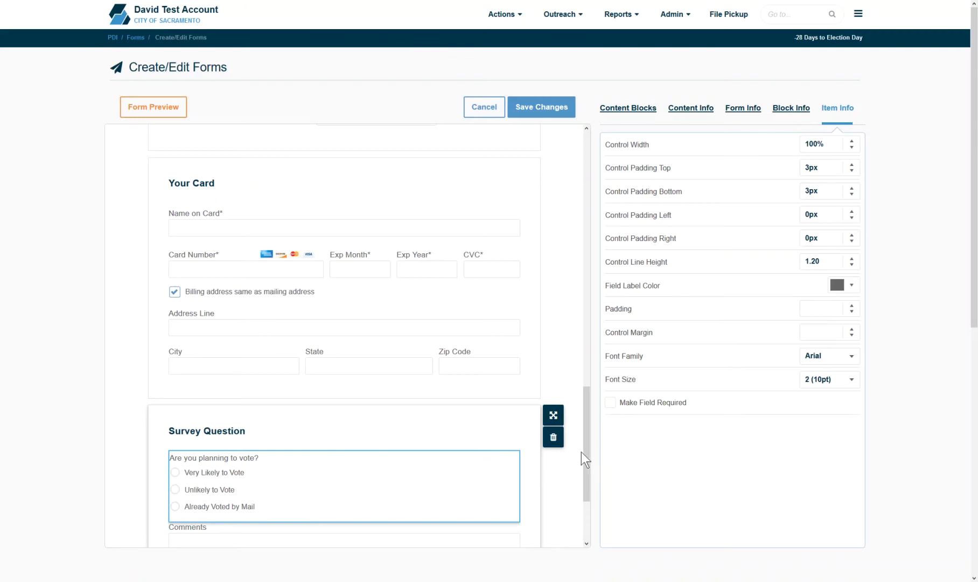
{"action": "left_click", "coordinate": [611, 405]}
{"action": "left_click", "coordinate": [700, 115]}
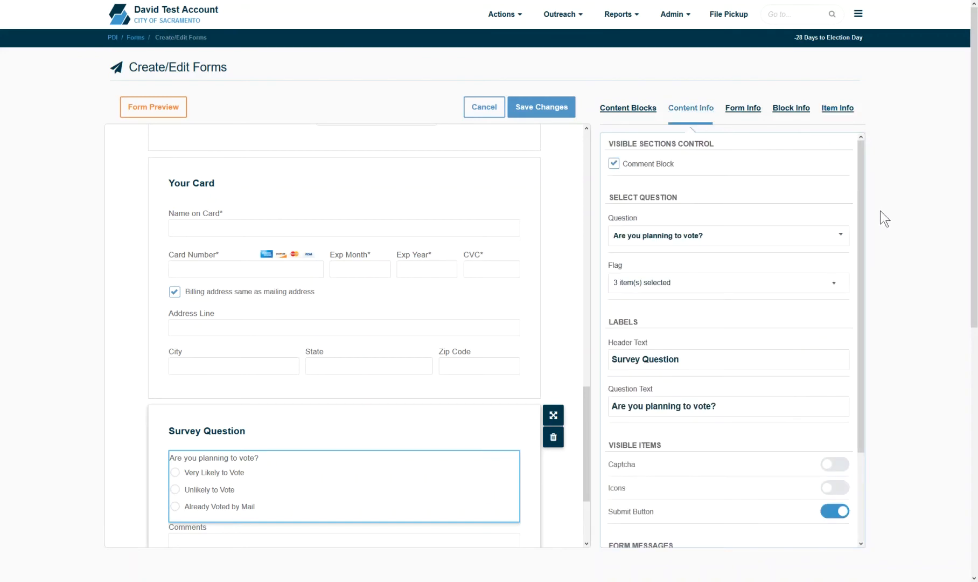
Step: Add a captcha and show icons inside the card and address fields
{"action": "scroll", "coordinate": [862, 234], "scroll_direction": "down", "scroll_amount": 2}
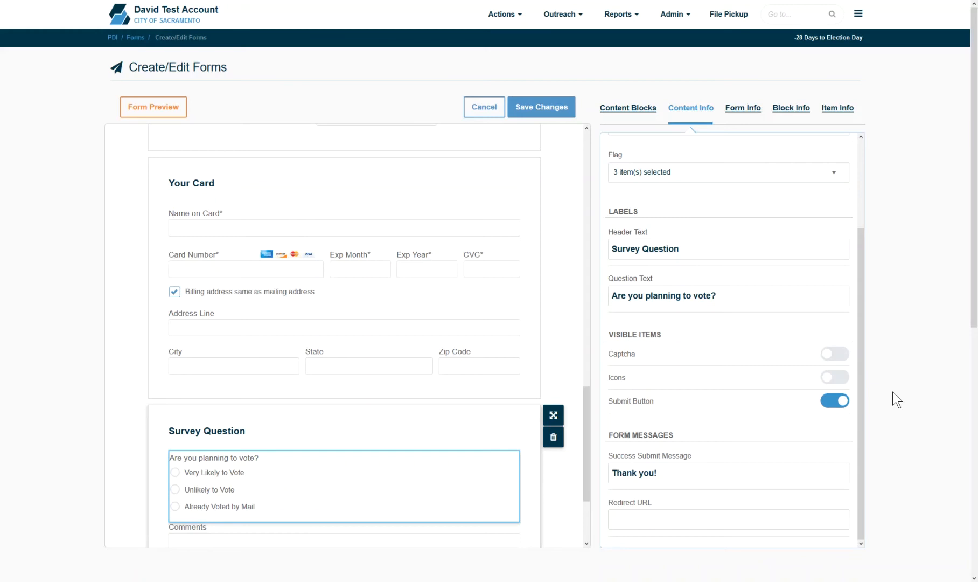
{"action": "left_click", "coordinate": [833, 360]}
{"action": "left_click_drag", "start_coordinate": [586, 429], "coordinate": [587, 483]}
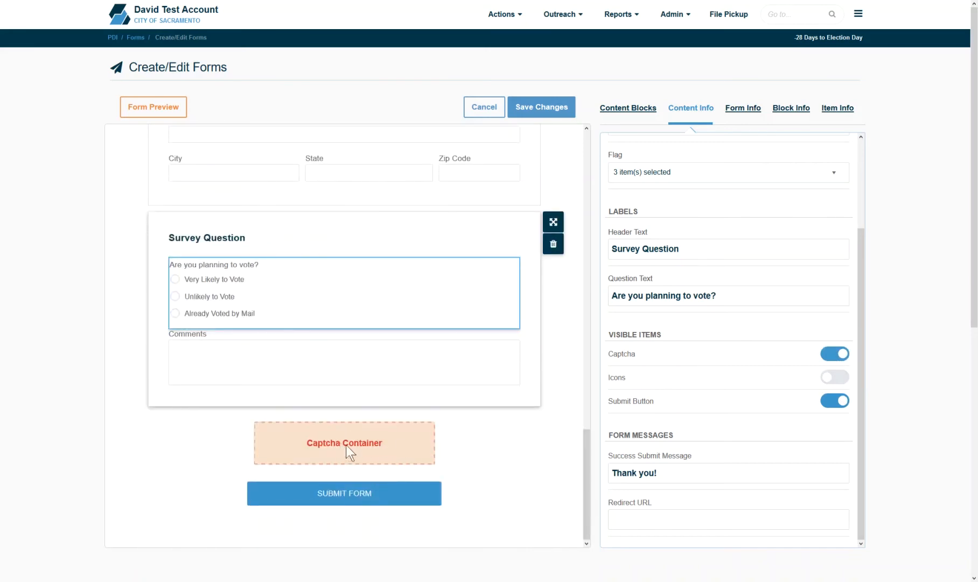
{"action": "left_click_drag", "start_coordinate": [588, 478], "coordinate": [596, 408]}
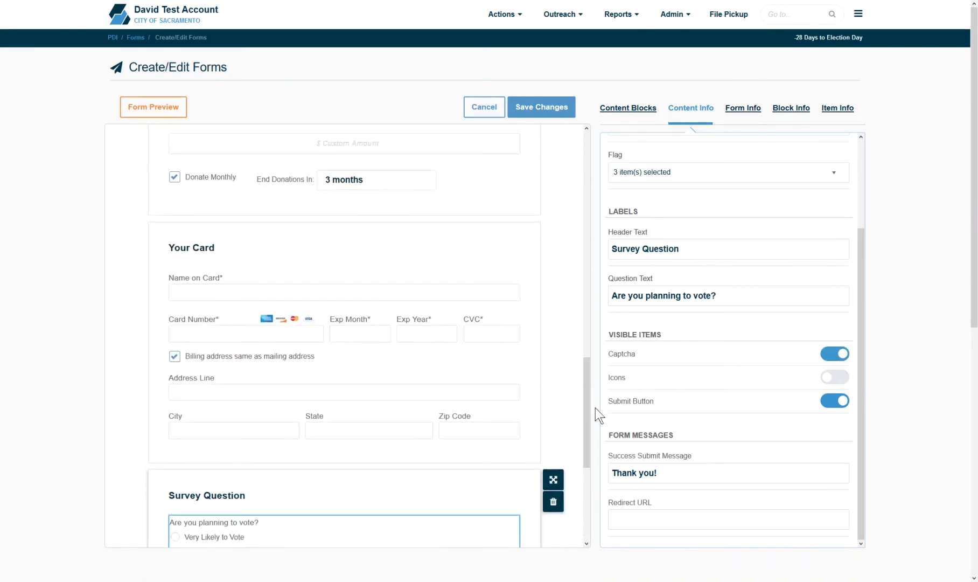
{"action": "left_click", "coordinate": [838, 380]}
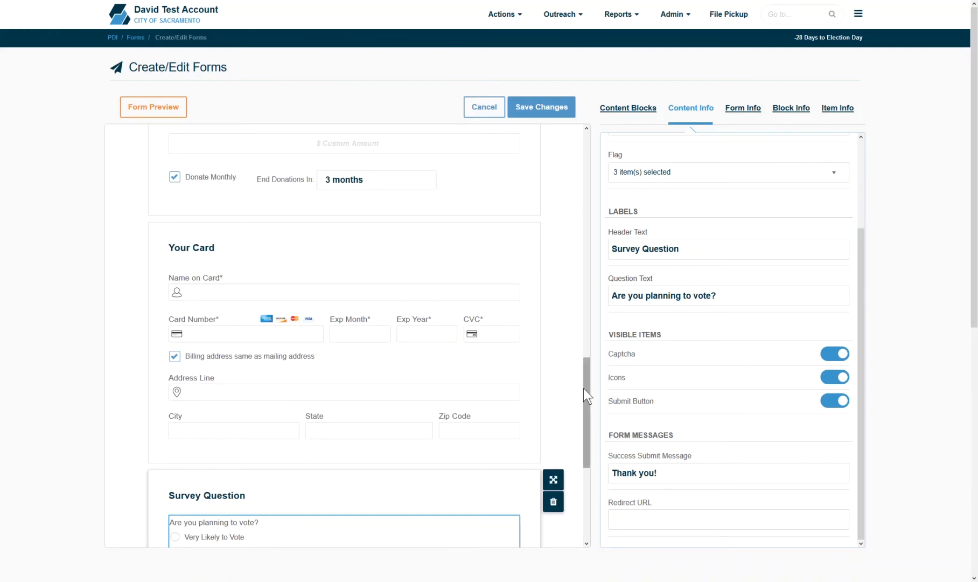
Step: Keep the Submit Button visible below the captcha and preview the finished form
{"action": "left_click_drag", "start_coordinate": [586, 387], "coordinate": [599, 478]}
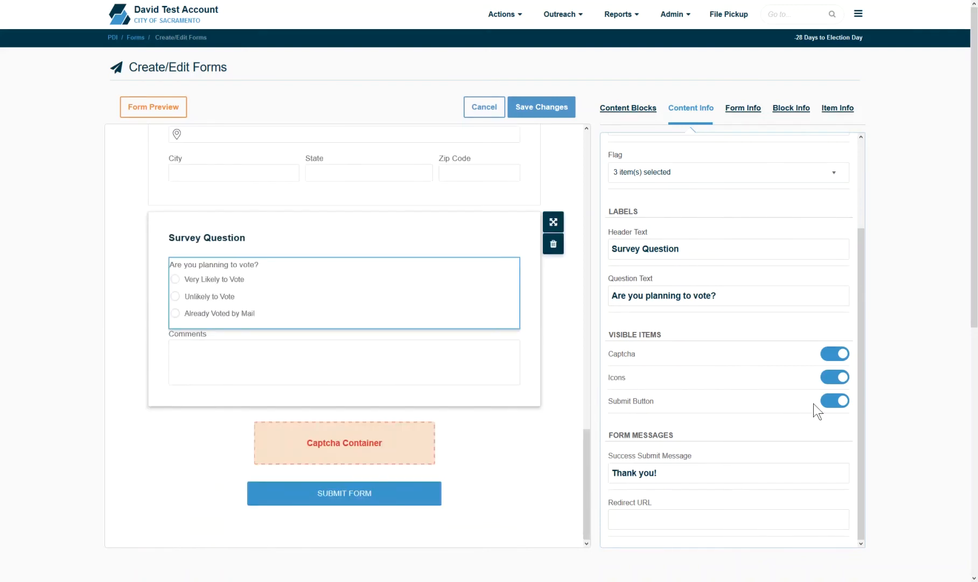
{"action": "left_click", "coordinate": [829, 402]}
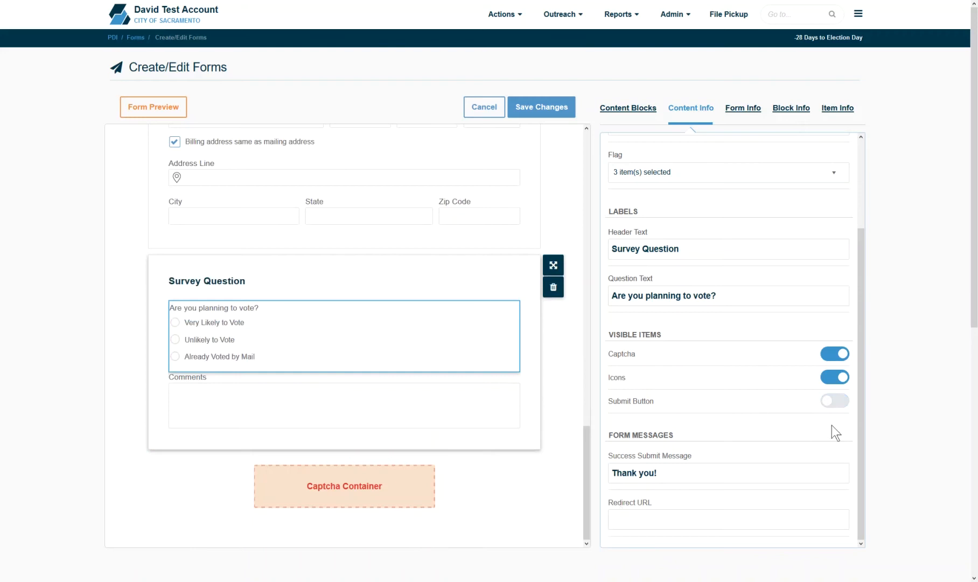
{"action": "left_click", "coordinate": [839, 403]}
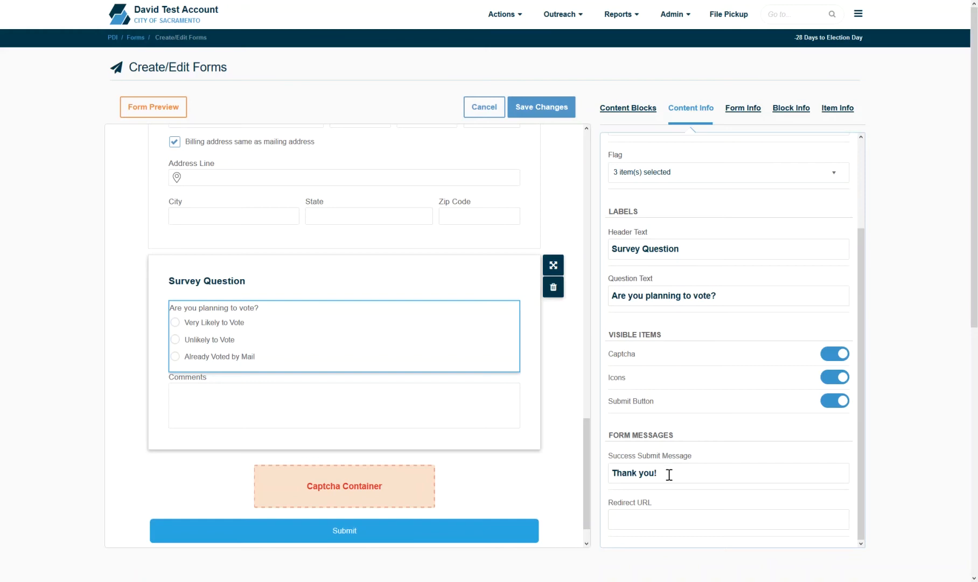
{"action": "left_click", "coordinate": [665, 522]}
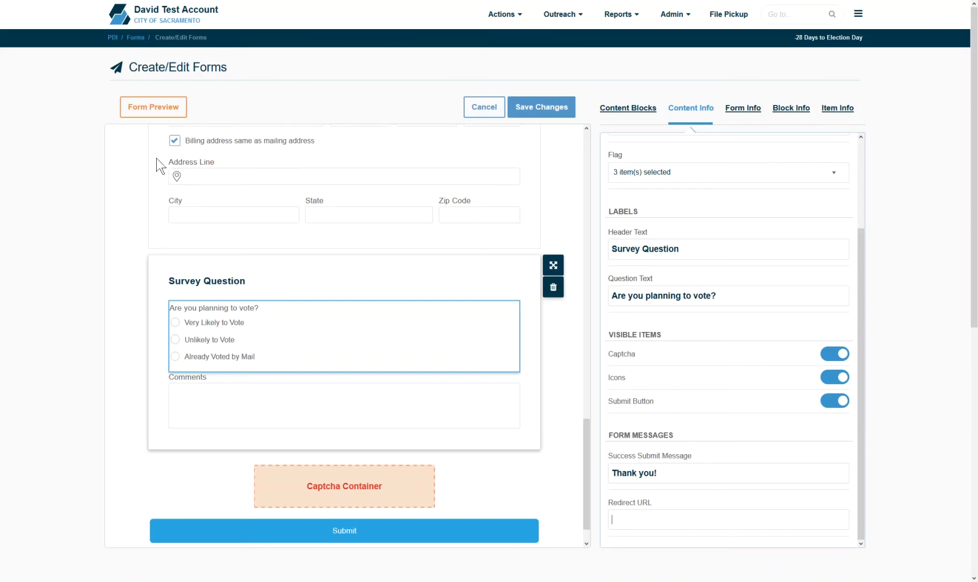
{"action": "left_click", "coordinate": [165, 113]}
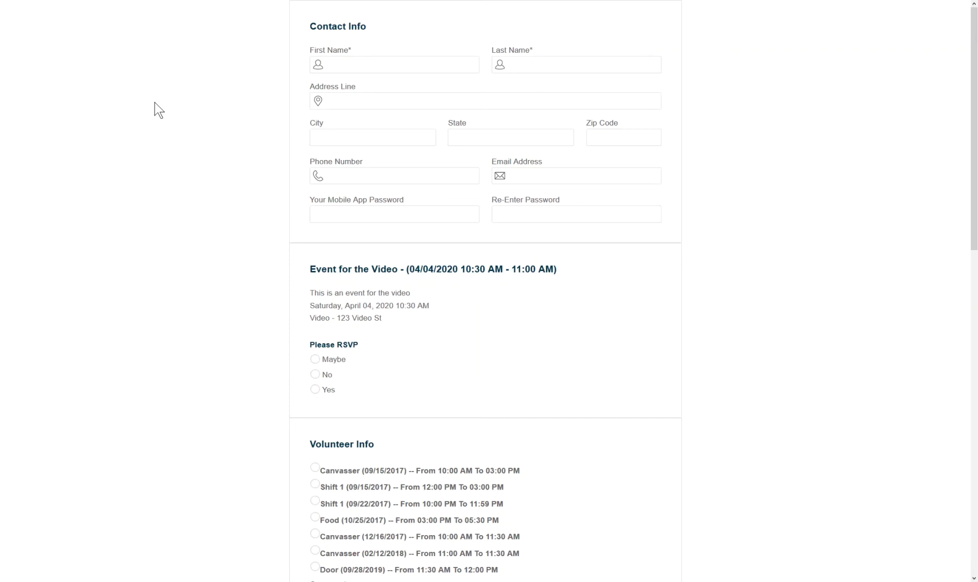
{"action": "scroll", "coordinate": [155, 102], "scroll_direction": "down", "scroll_amount": 13}
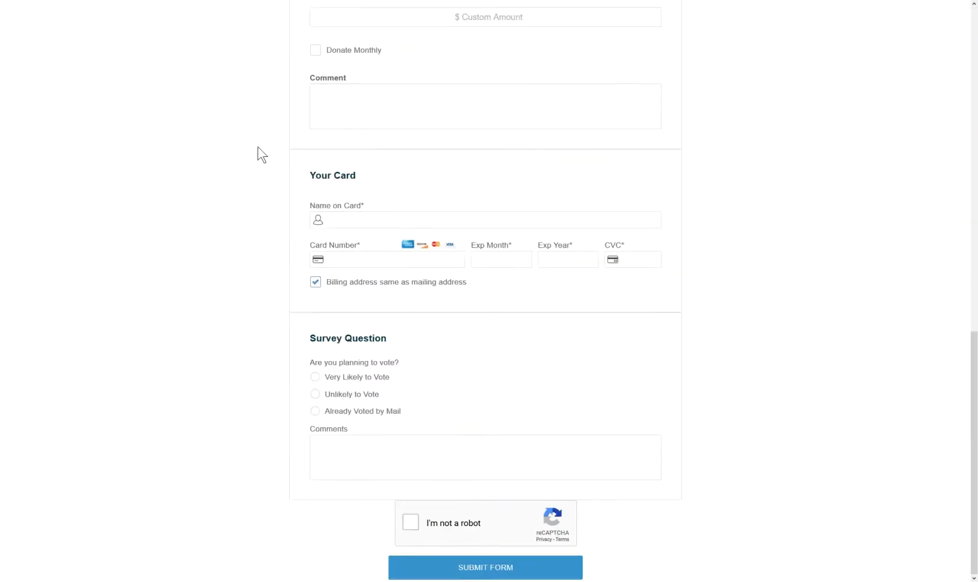
{"action": "key", "text": "ctrl+w"}
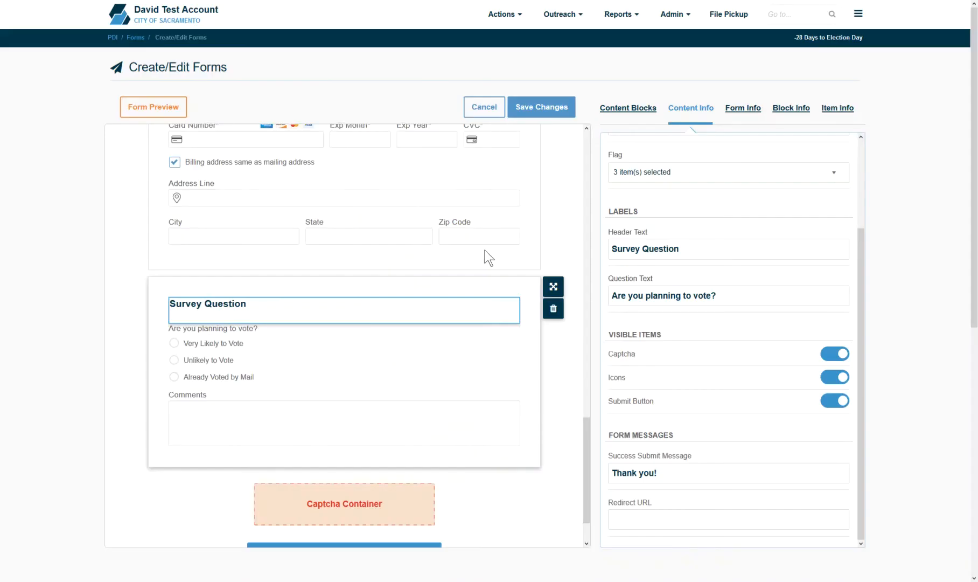
{"action": "left_click", "coordinate": [546, 109]}
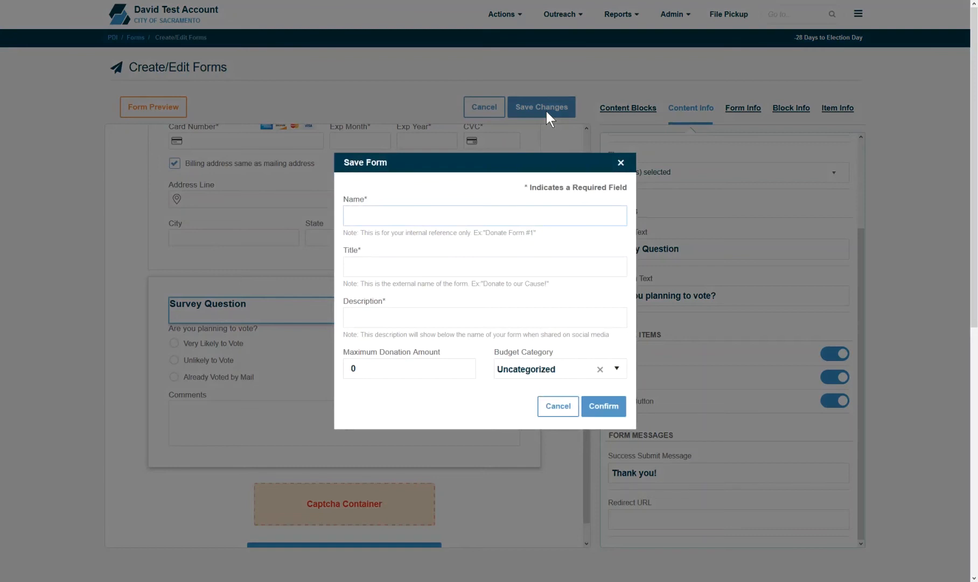
{"action": "type", "text": "My Webform"}
{"action": "left_click", "coordinate": [434, 269]}
{"action": "type", "text": "M"}
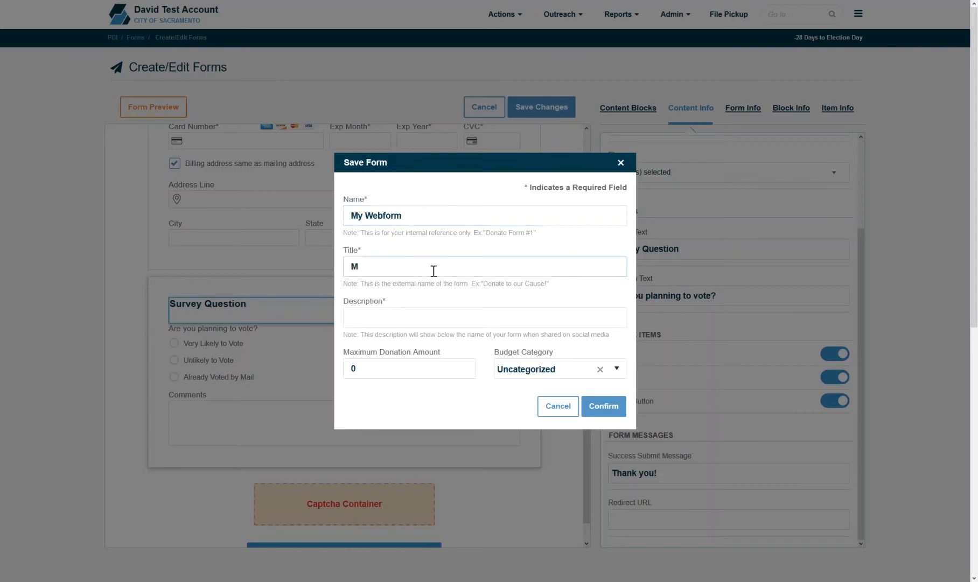
{"action": "type", "text": "y Title"}
{"action": "left_click", "coordinate": [419, 320]}
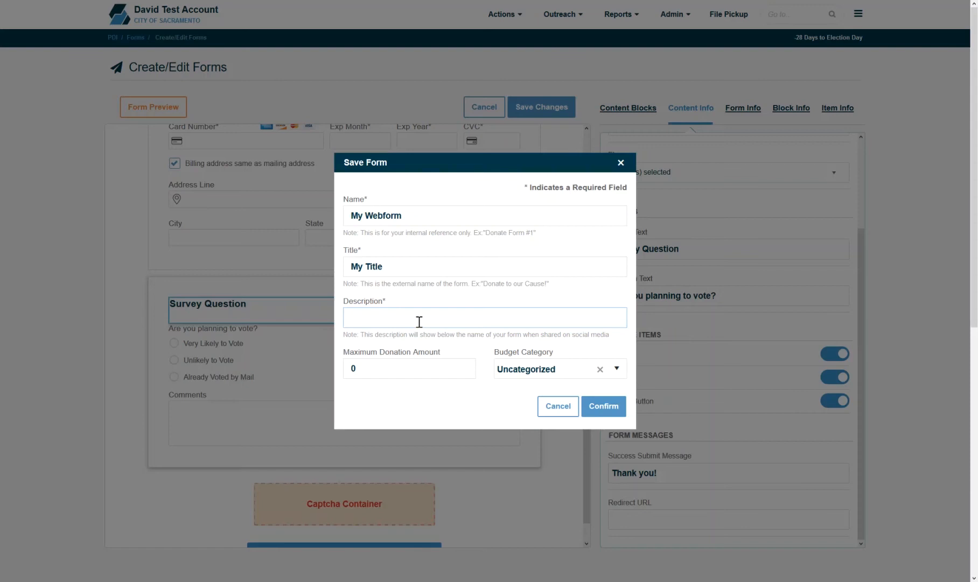
{"action": "type", "text": "My Webform"}
{"action": "left_click", "coordinate": [617, 370]}
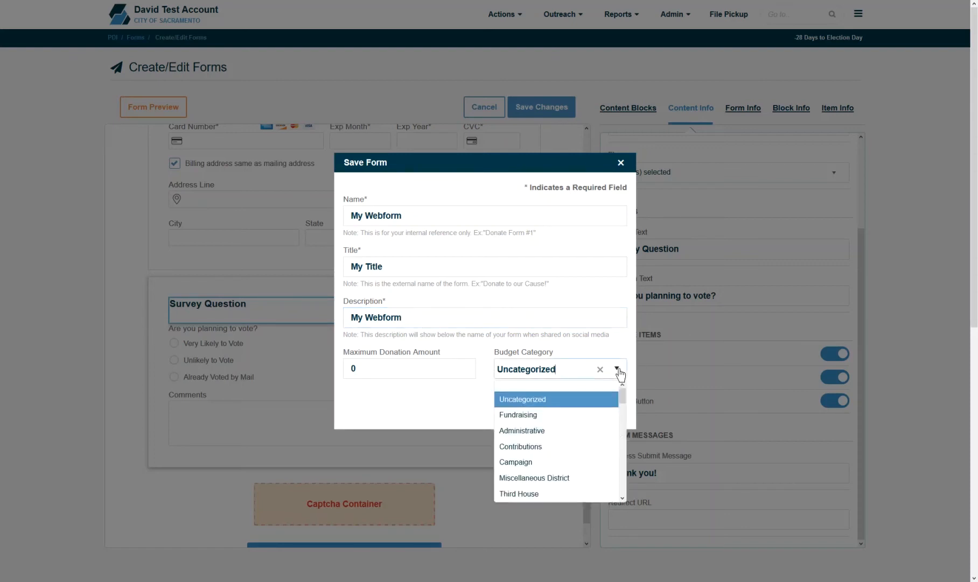
{"action": "left_click", "coordinate": [617, 370]}
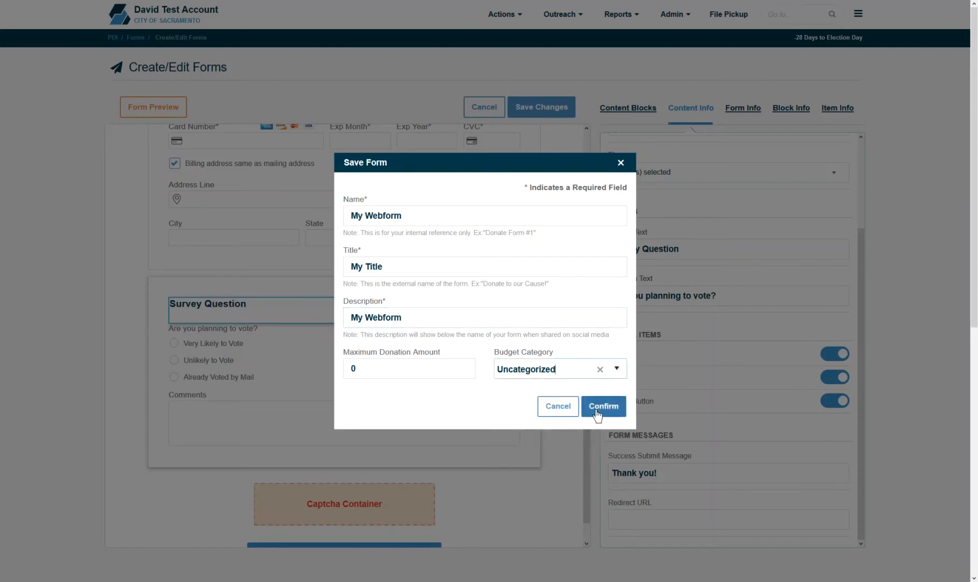
{"action": "left_click", "coordinate": [564, 406]}
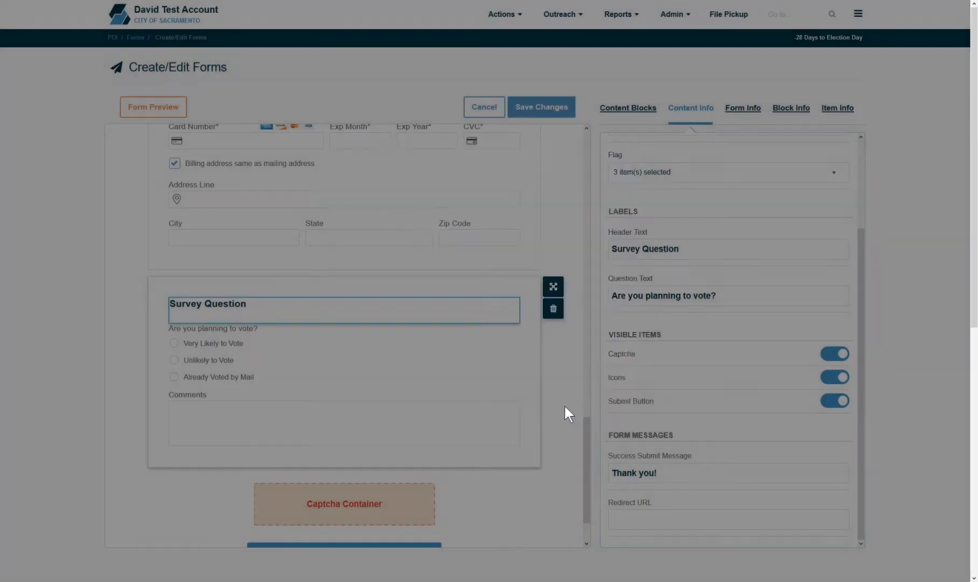
Step: Cancel out of the form editor, then view and close the form's URL and embed code
{"action": "left_click", "coordinate": [482, 109]}
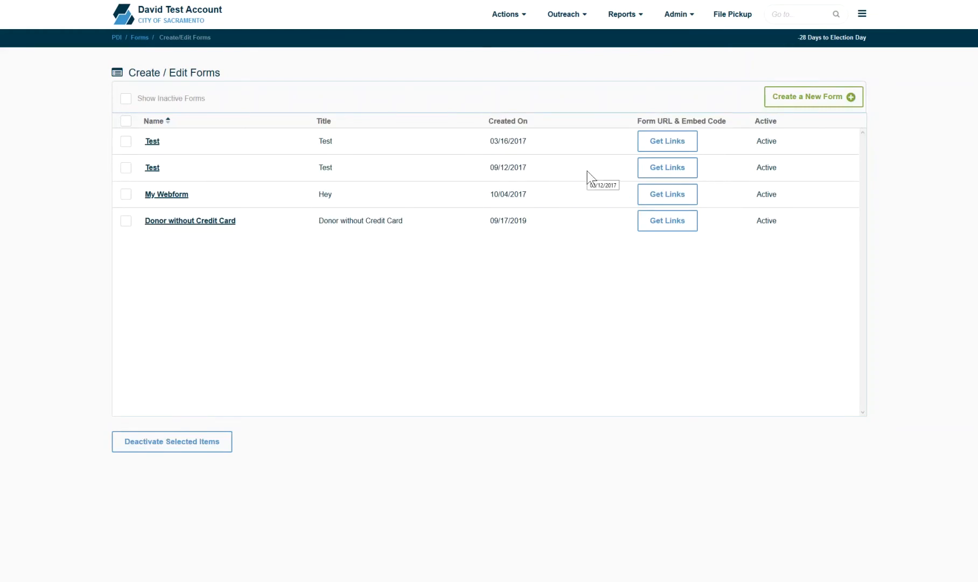
{"action": "left_click", "coordinate": [661, 144]}
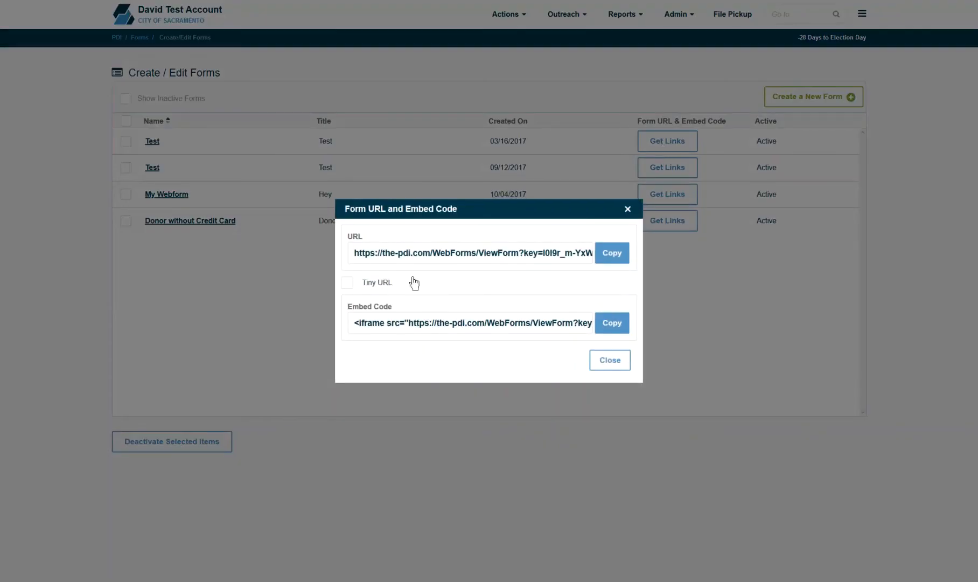
{"action": "triple_click", "coordinate": [409, 261]}
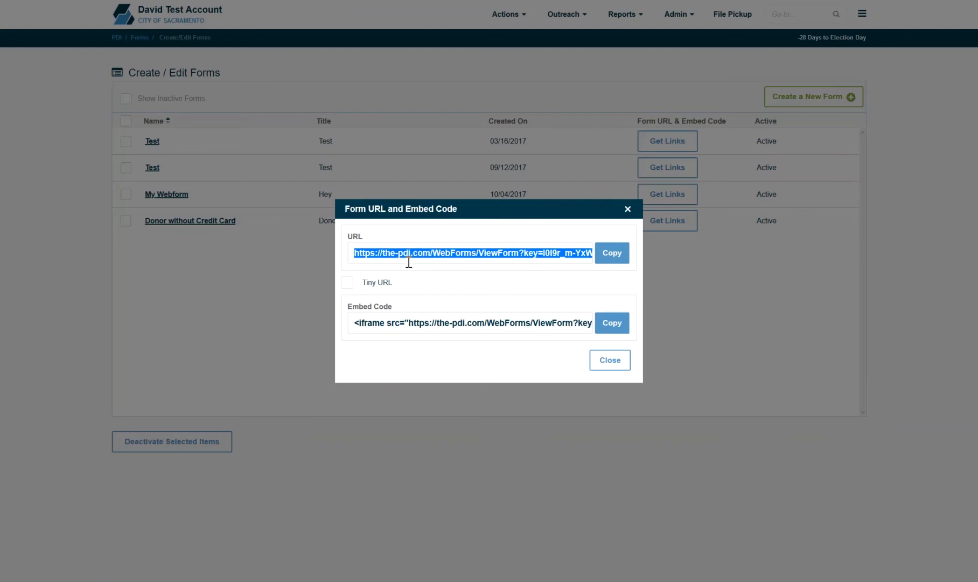
{"action": "left_click", "coordinate": [395, 329]}
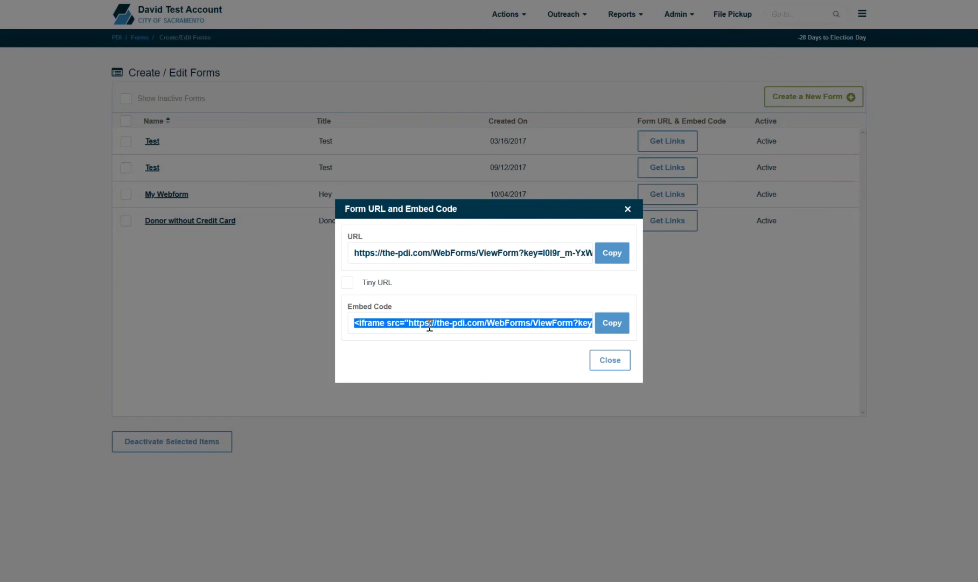
{"action": "left_click", "coordinate": [614, 359]}
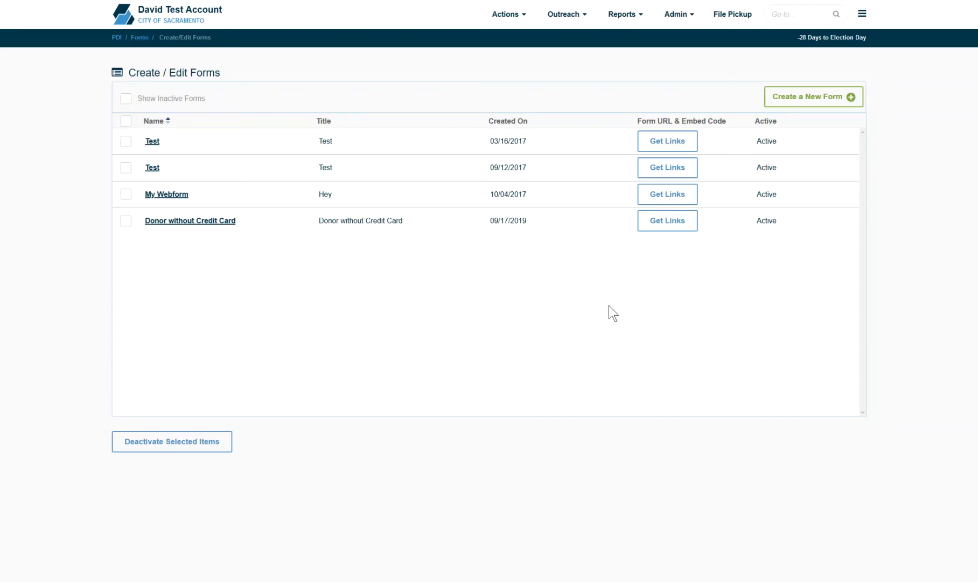
{"action": "left_click", "coordinate": [581, 20]}
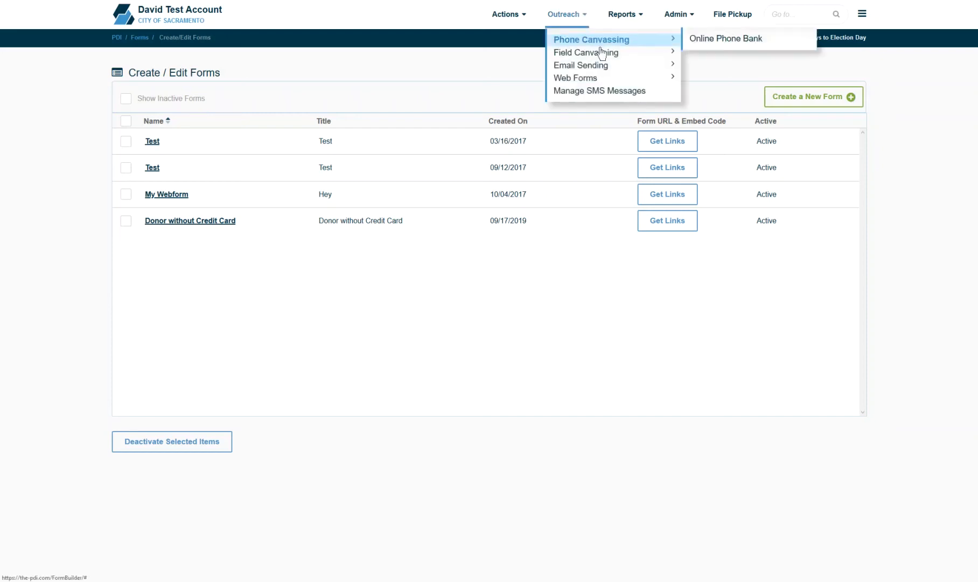
Step: Open Outreach > Web Forms > Manage Transactions and tick the pending 03/31/2020 transaction
{"action": "mouse_move", "coordinate": [654, 77]}
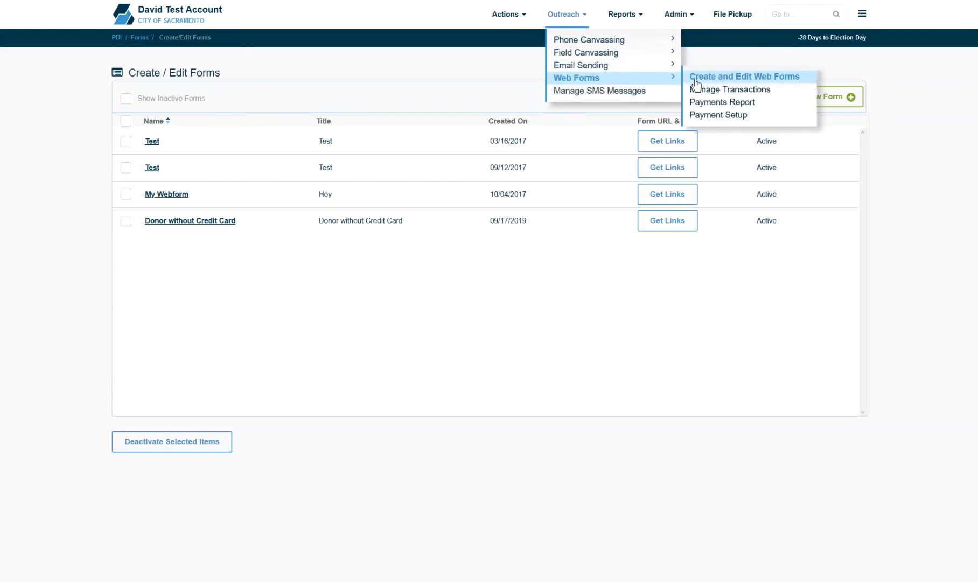
{"action": "left_click", "coordinate": [738, 92]}
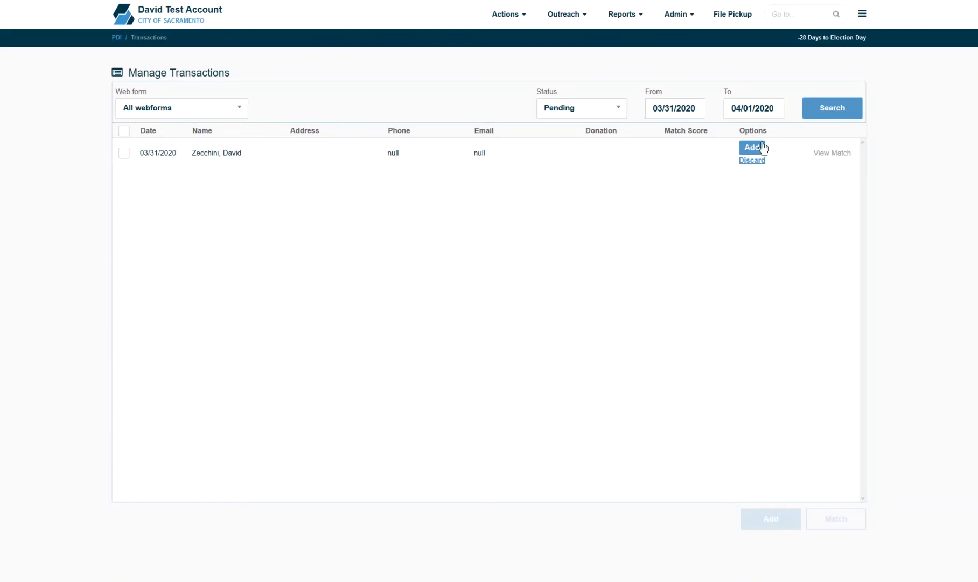
{"action": "mouse_move", "coordinate": [820, 157]}
{"action": "left_click", "coordinate": [128, 153]}
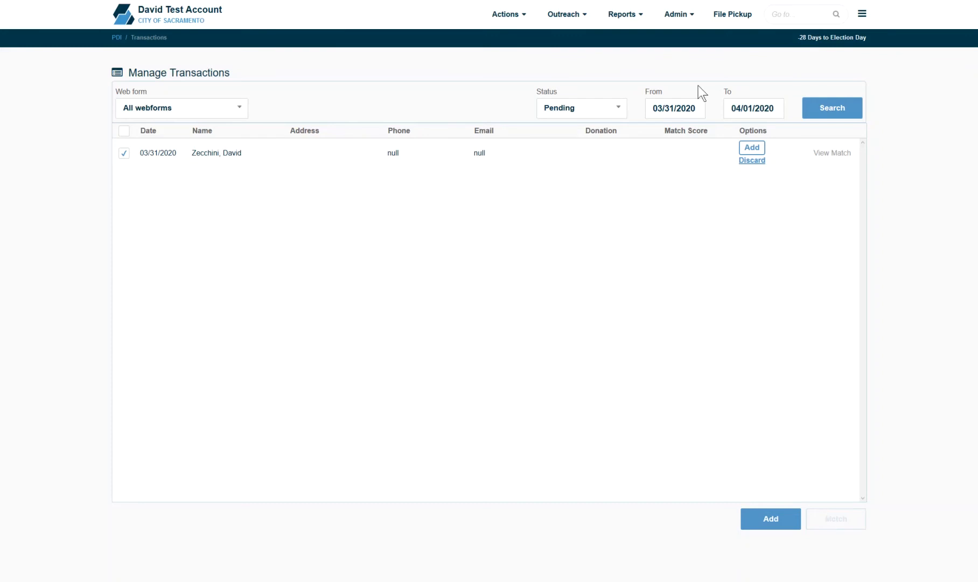
{"action": "mouse_move", "coordinate": [687, 30]}
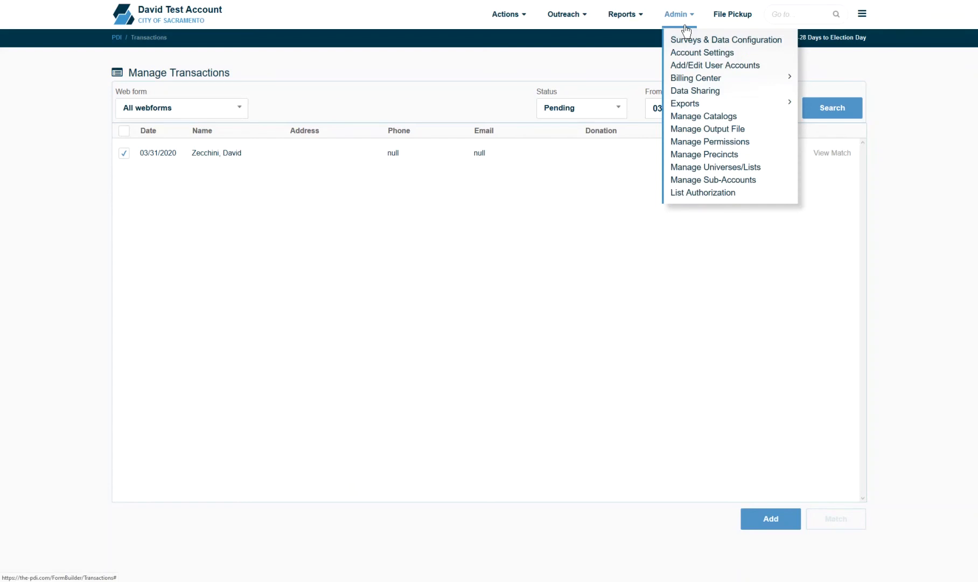
Step: In Account Settings, delete the Campaign Phone number and keep the 3/3/2020 election cycle
{"action": "left_click", "coordinate": [694, 56]}
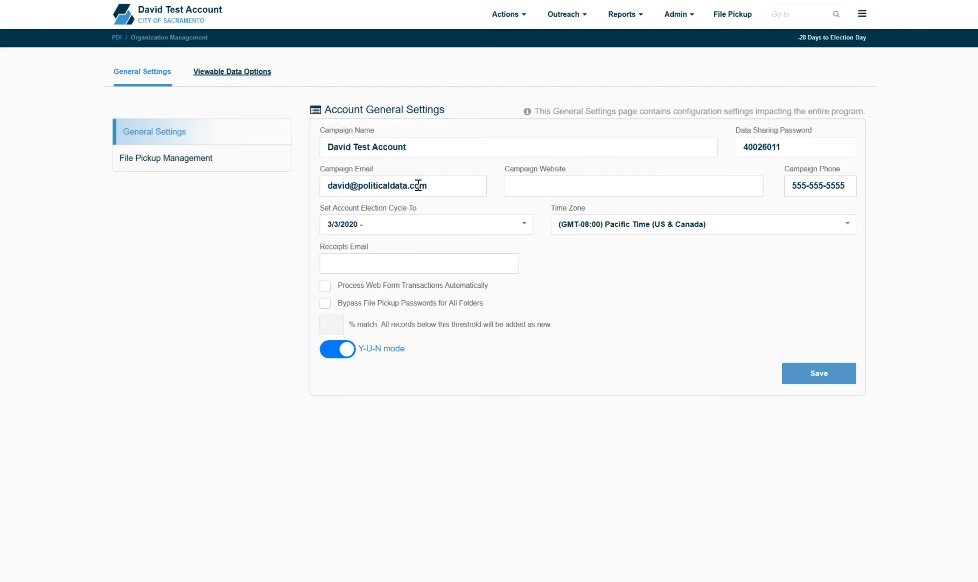
{"action": "left_click", "coordinate": [594, 191]}
{"action": "left_click_drag", "start_coordinate": [851, 178], "coordinate": [728, 168]}
{"action": "key", "text": "BackSpace"}
{"action": "left_click", "coordinate": [412, 224]}
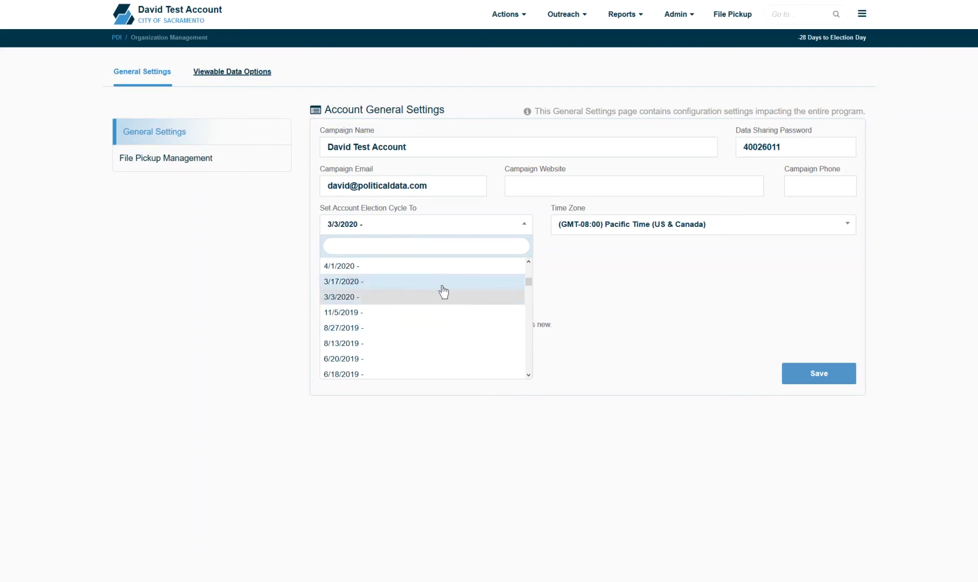
{"action": "left_click", "coordinate": [588, 334]}
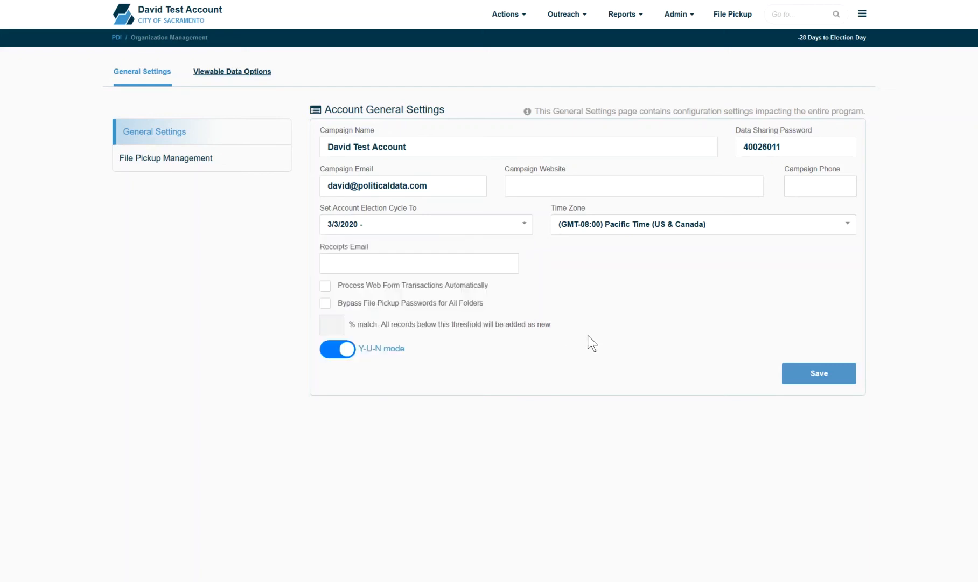
{"action": "left_click", "coordinate": [652, 224]}
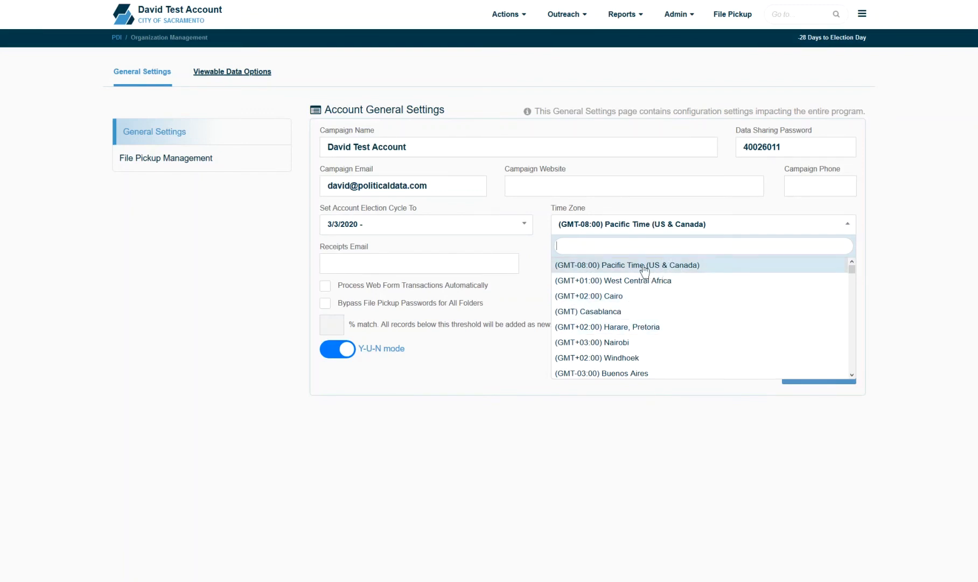
{"action": "left_click", "coordinate": [649, 233]}
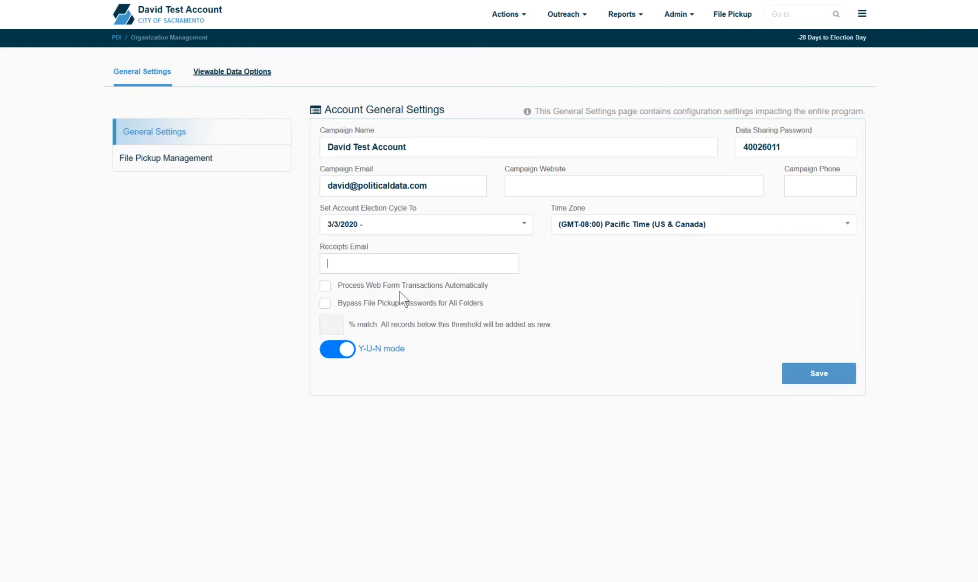
Step: Check Process Web Form Transactions Automatically and enter 80 as the % match threshold
{"action": "left_click", "coordinate": [327, 286]}
{"action": "left_click", "coordinate": [338, 327]}
{"action": "type", "text": "80"}
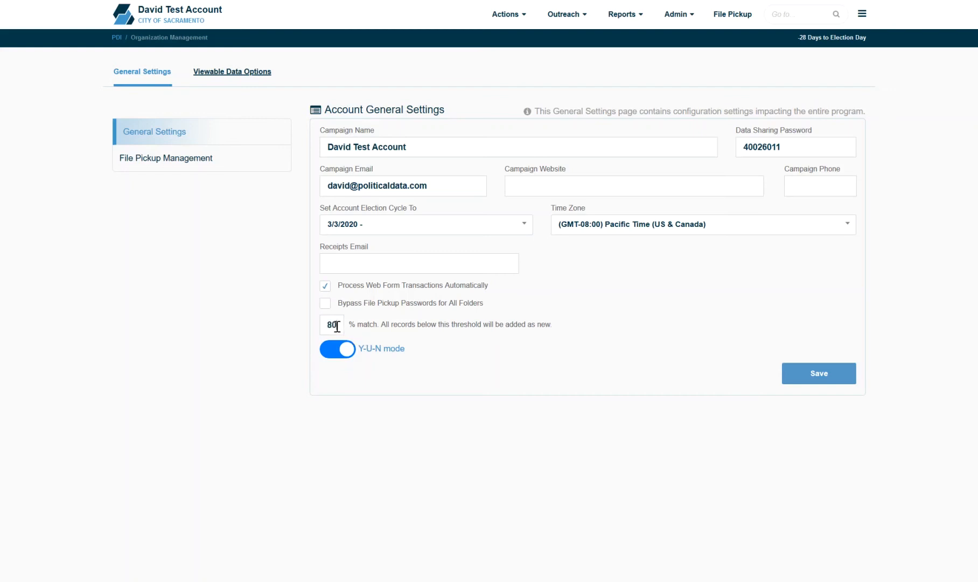
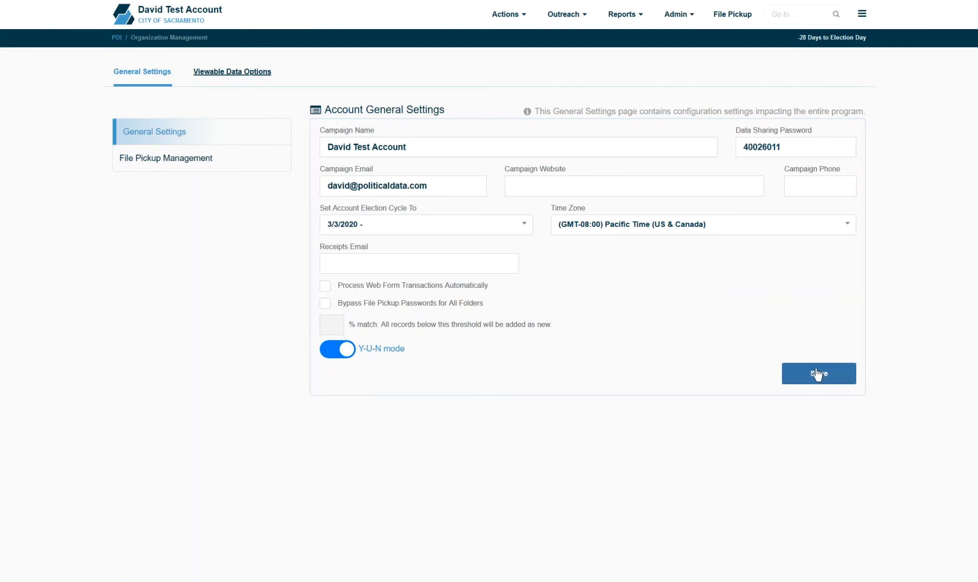
Step: Open File Pickup Management from the Organization Management menu
{"action": "left_click", "coordinate": [197, 173]}
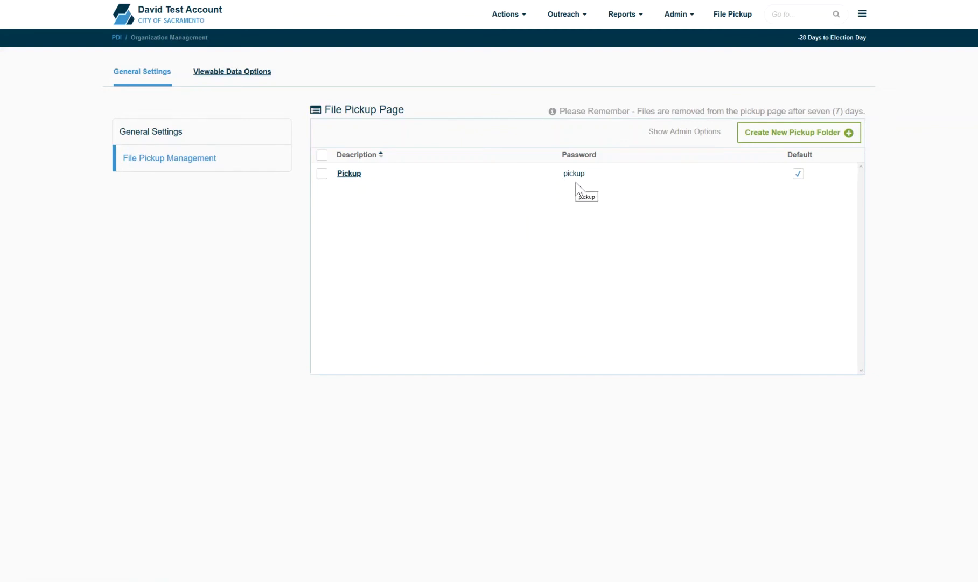
Step: Open the Create New Pickup Folder form and cancel it without saving
{"action": "left_click", "coordinate": [823, 138]}
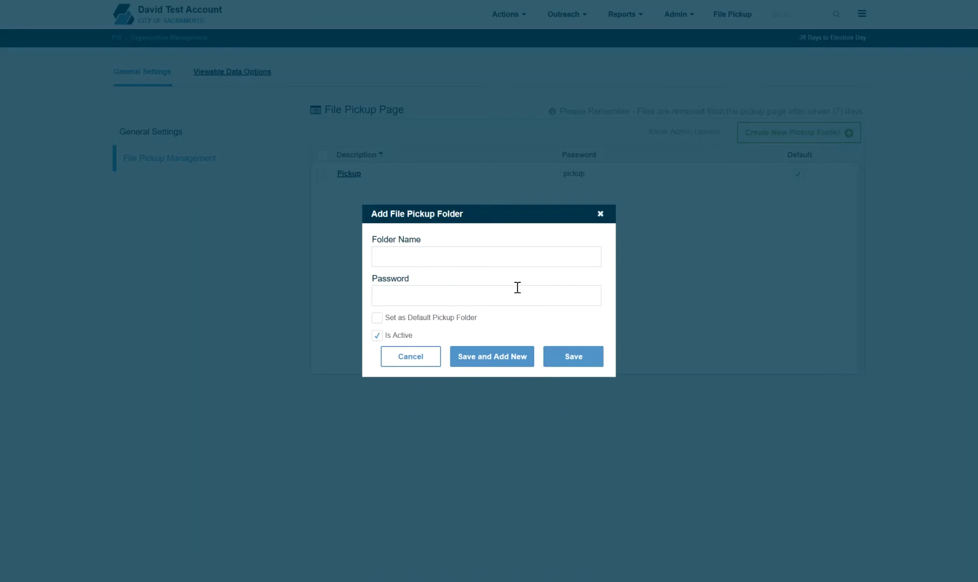
{"action": "left_click", "coordinate": [499, 305]}
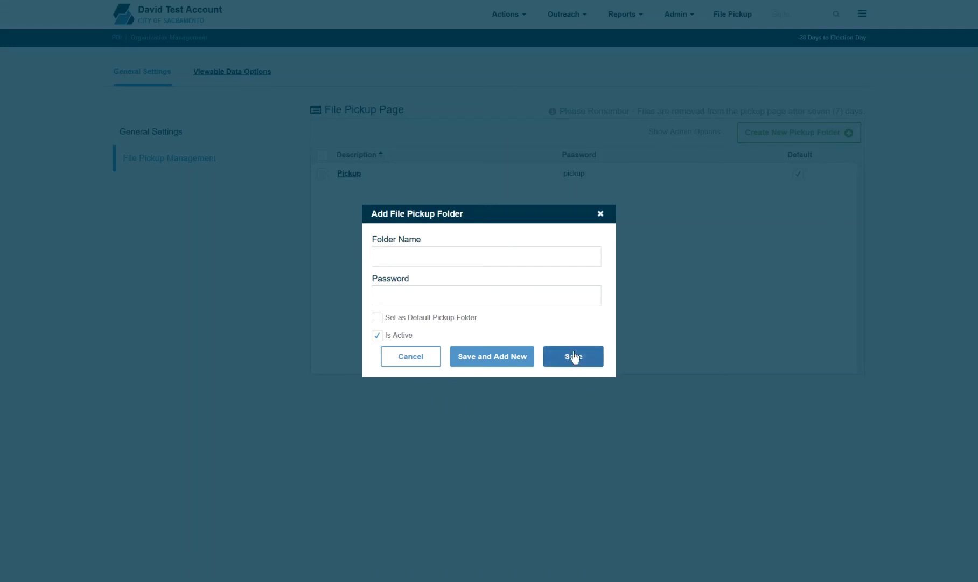
{"action": "left_click", "coordinate": [601, 214]}
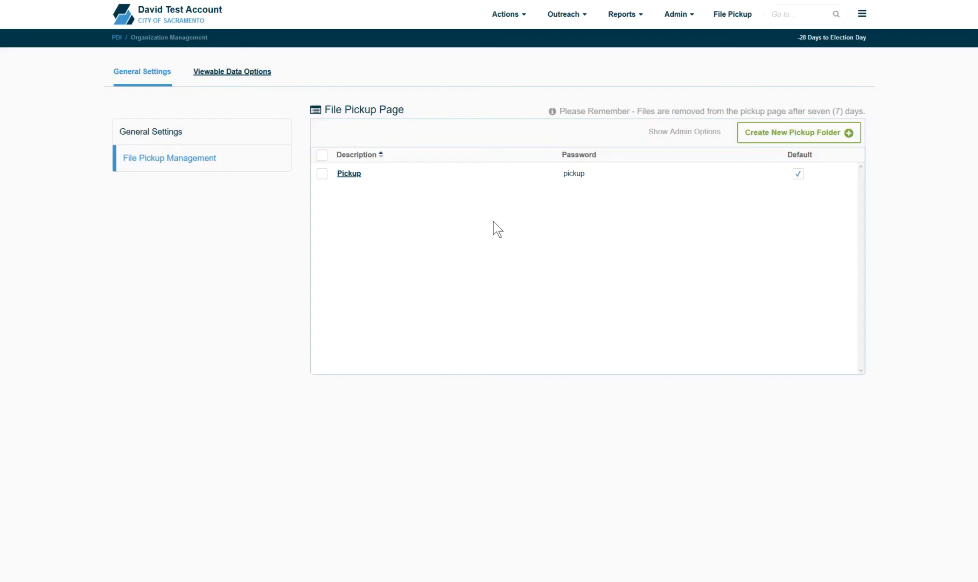
Step: View the existing Pickup folder's settings unchanged, then go to Viewable Data Options
{"action": "left_click", "coordinate": [351, 174]}
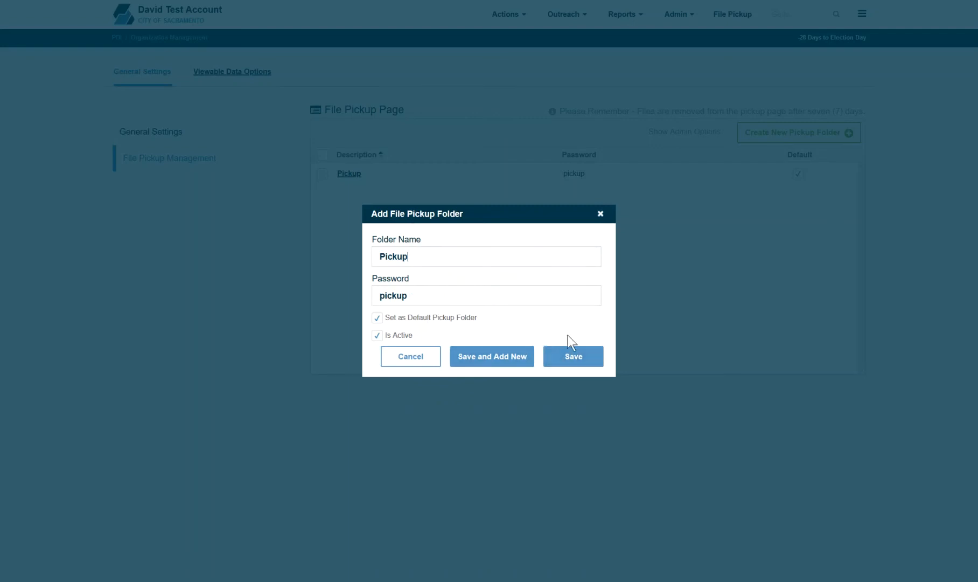
{"action": "left_click", "coordinate": [600, 213]}
{"action": "left_click", "coordinate": [243, 75]}
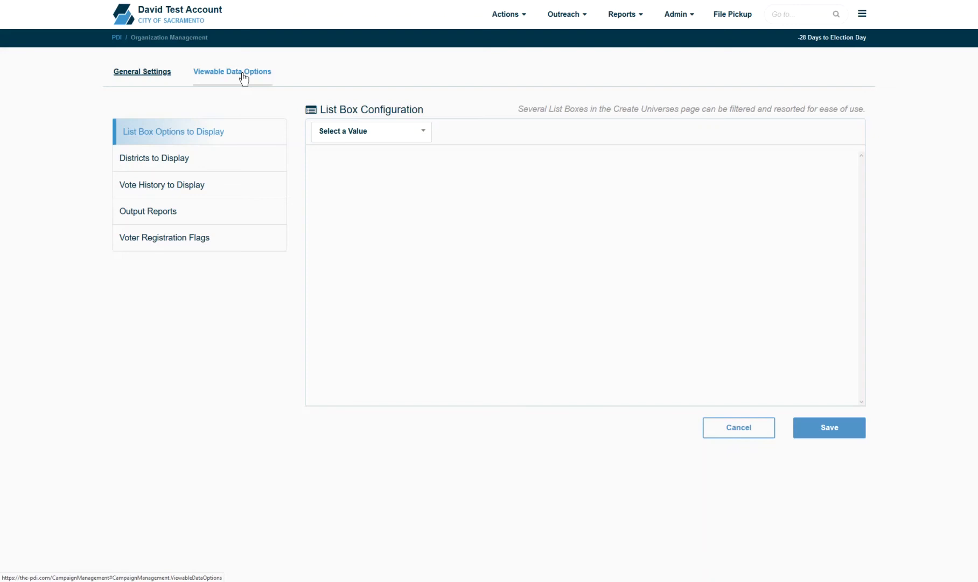
Step: Choose Party as the value in List Box Configuration to show its options
{"action": "left_click", "coordinate": [243, 78]}
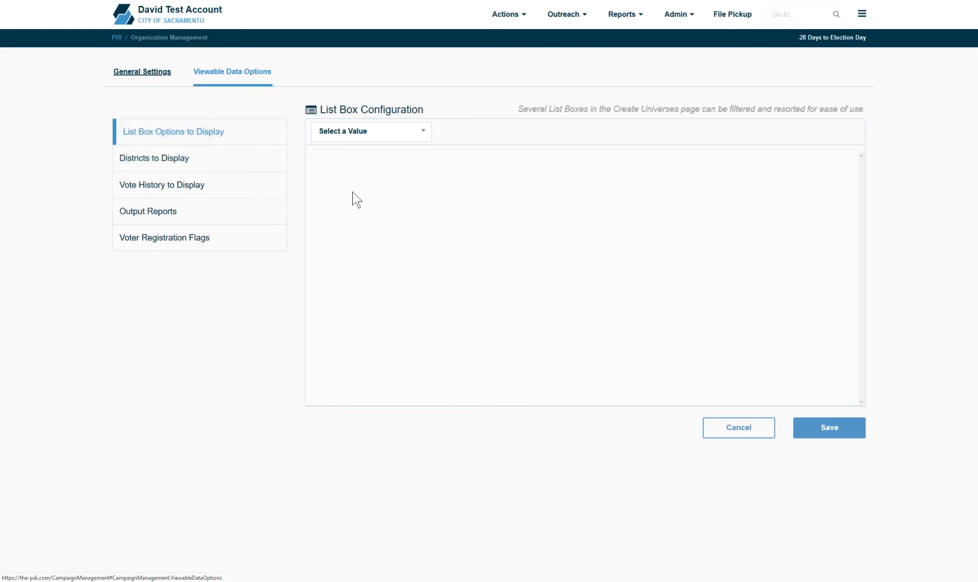
{"action": "left_click", "coordinate": [373, 142]}
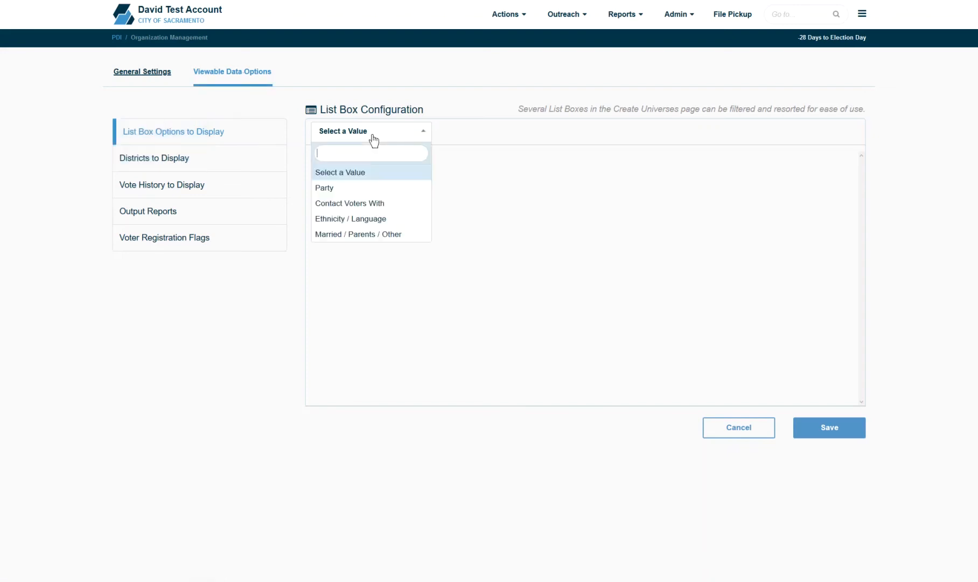
{"action": "left_click", "coordinate": [361, 190]}
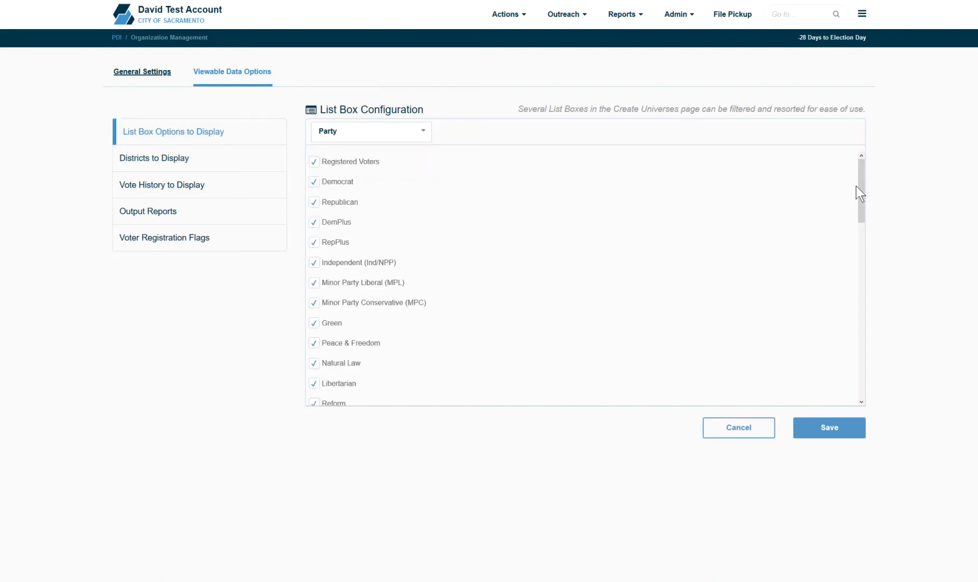
{"action": "left_click_drag", "start_coordinate": [860, 179], "coordinate": [876, 141]}
{"action": "left_click_drag", "start_coordinate": [862, 175], "coordinate": [890, 80]}
Step: Hide DemPlus and RepPlus in the Party list, then show both again
{"action": "left_click", "coordinate": [311, 226]}
{"action": "left_click", "coordinate": [313, 241]}
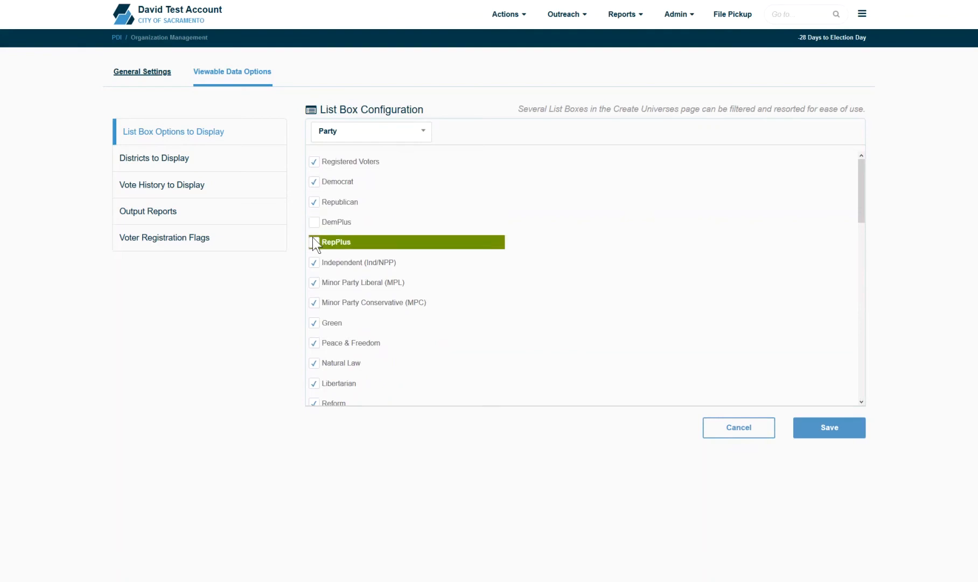
{"action": "left_click", "coordinate": [312, 237]}
{"action": "left_click", "coordinate": [316, 227]}
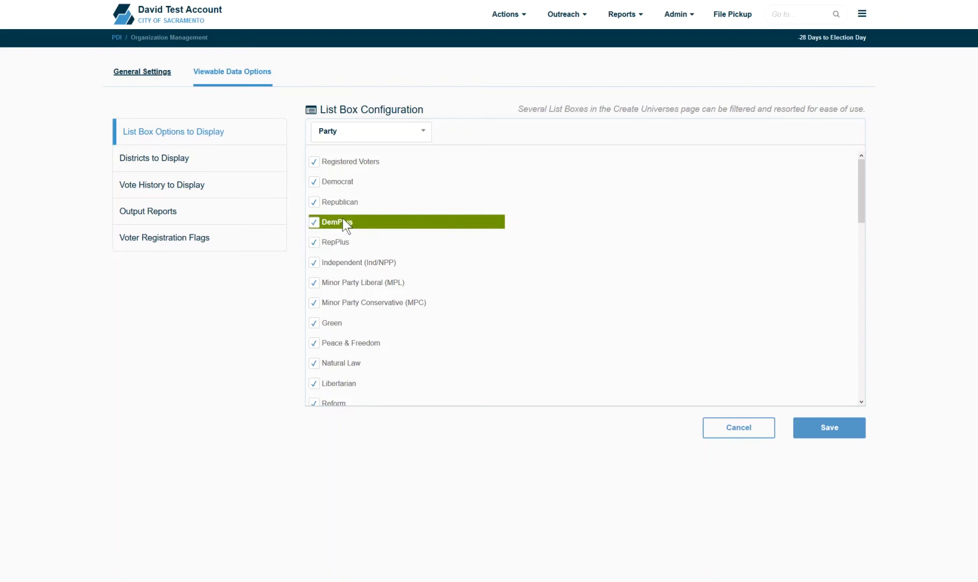
Step: Move DemPlus directly below Registered Voters in the Party list and save
{"action": "mouse_move", "coordinate": [344, 217]}
{"action": "left_mouse_down"}
{"action": "mouse_move", "coordinate": [370, 318]}
{"action": "mouse_move", "coordinate": [339, 316]}
{"action": "mouse_move", "coordinate": [366, 240]}
{"action": "mouse_move", "coordinate": [351, 237]}
{"action": "mouse_move", "coordinate": [354, 213]}
{"action": "mouse_move", "coordinate": [353, 222]}
{"action": "left_mouse_up"}
{"action": "left_click_drag", "start_coordinate": [354, 294], "coordinate": [348, 183]}
{"action": "left_click", "coordinate": [416, 137]}
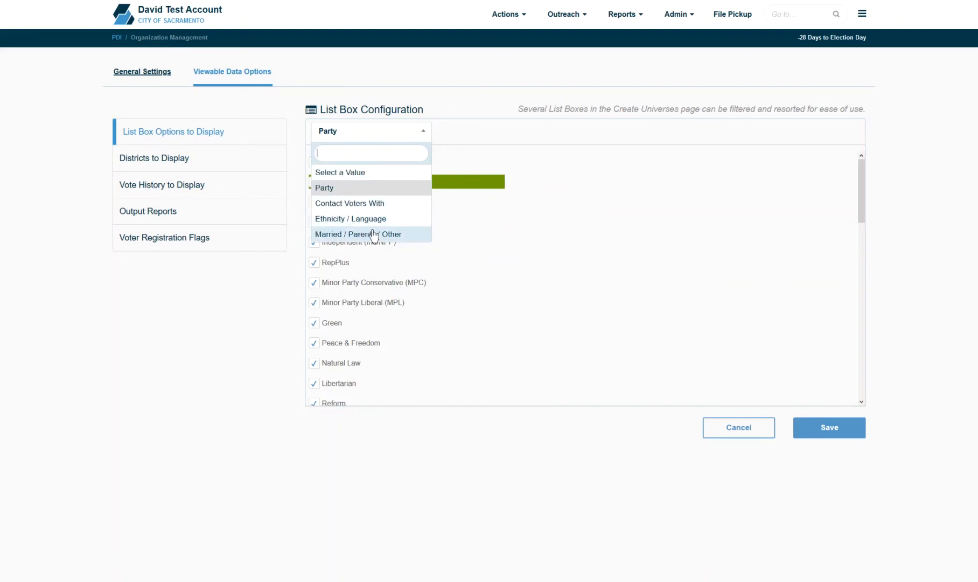
{"action": "left_click", "coordinate": [583, 266]}
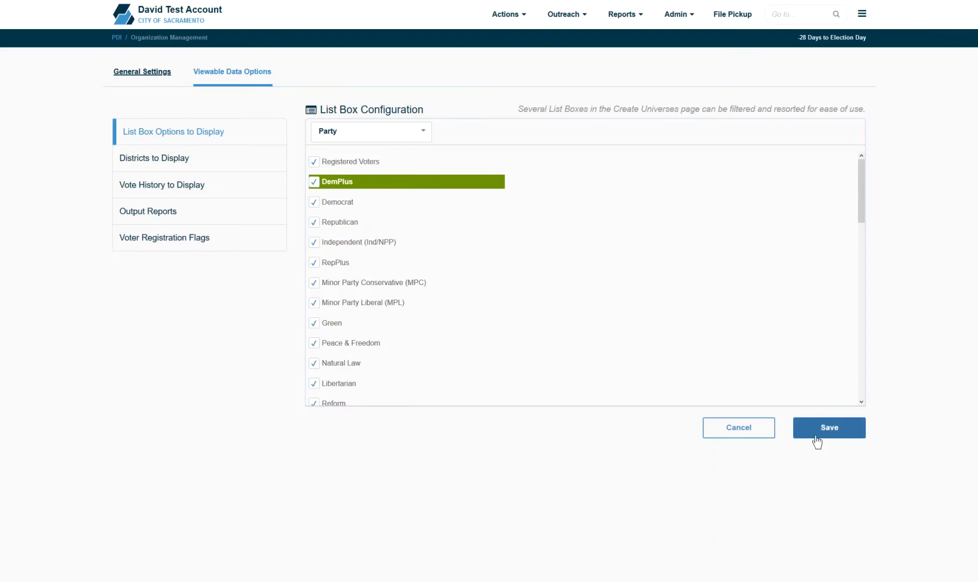
{"action": "left_click", "coordinate": [208, 159]}
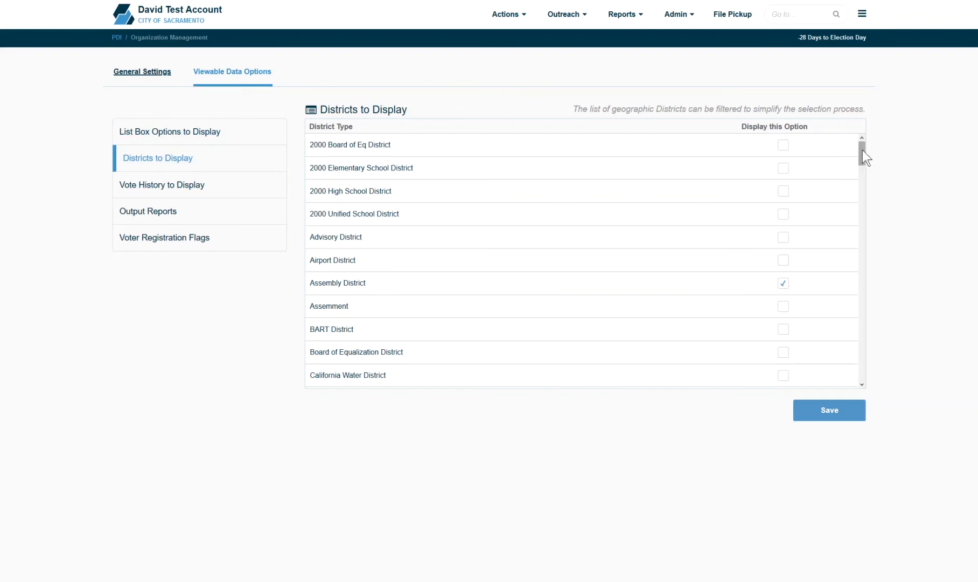
Step: Scroll through the district types set for display, then open Vote History to Display
{"action": "left_click_drag", "start_coordinate": [862, 149], "coordinate": [870, 310]}
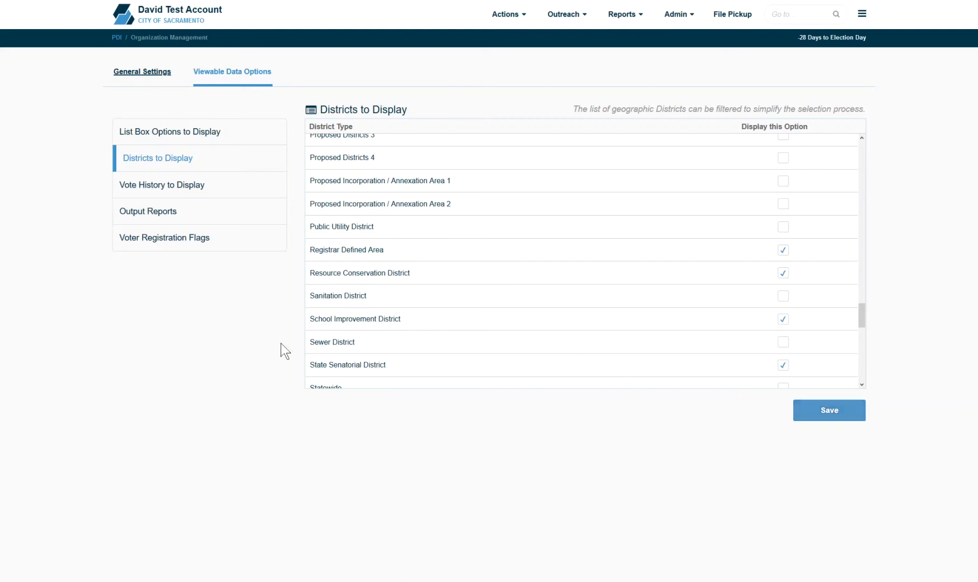
{"action": "left_click", "coordinate": [205, 186]}
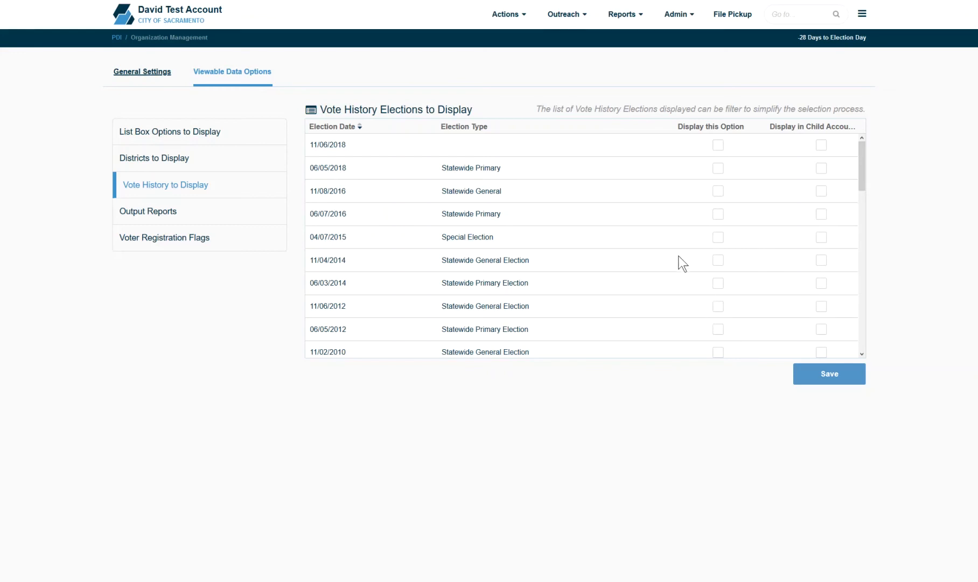
Step: Tick Display this Option for the 11/08/2016 Statewide General election
{"action": "left_click", "coordinate": [717, 194]}
Step: Untick the 11/08/2016 election and show the Printable Walk List output report layouts
{"action": "left_click", "coordinate": [720, 192]}
{"action": "left_click", "coordinate": [226, 212]}
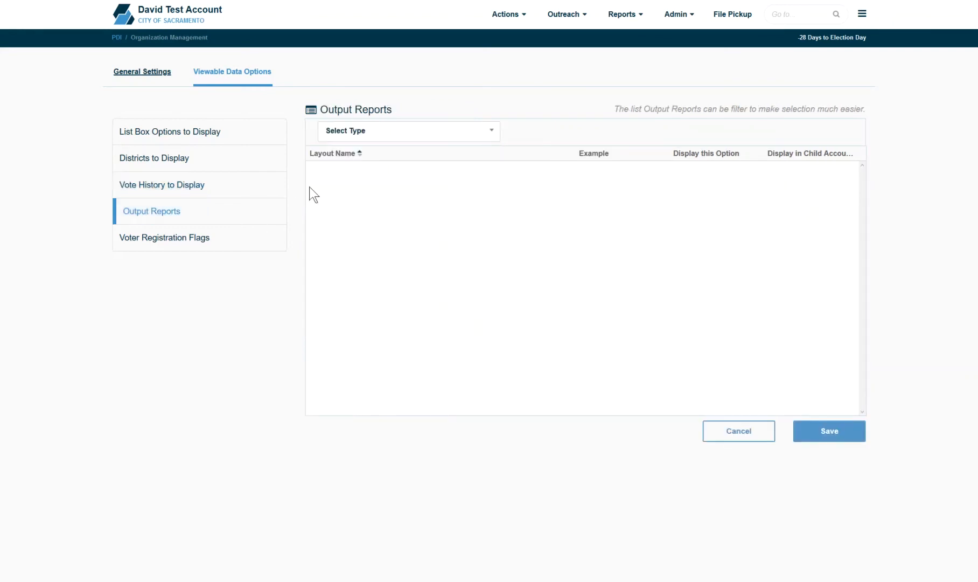
{"action": "left_click", "coordinate": [376, 140]}
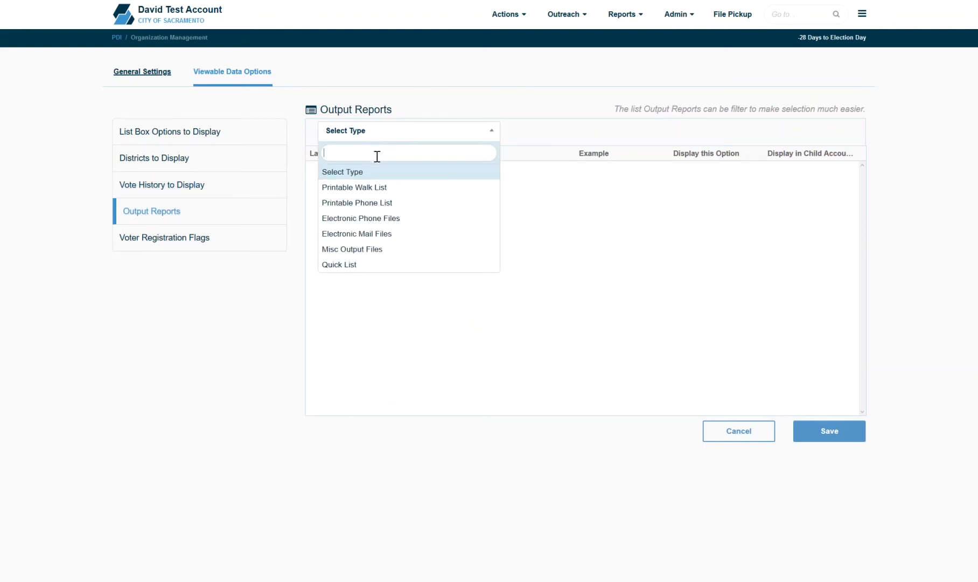
{"action": "left_click", "coordinate": [380, 187]}
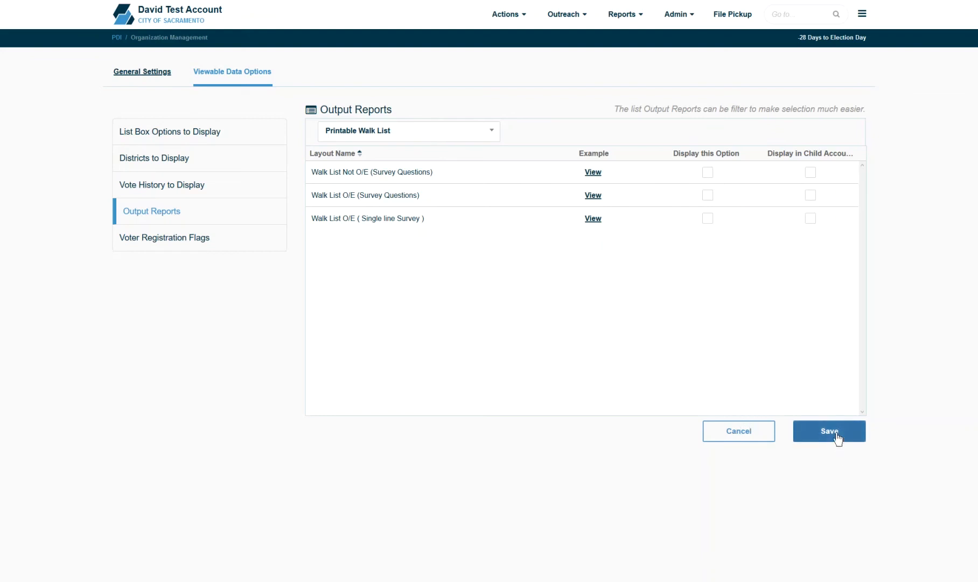
{"action": "left_click", "coordinate": [195, 238]}
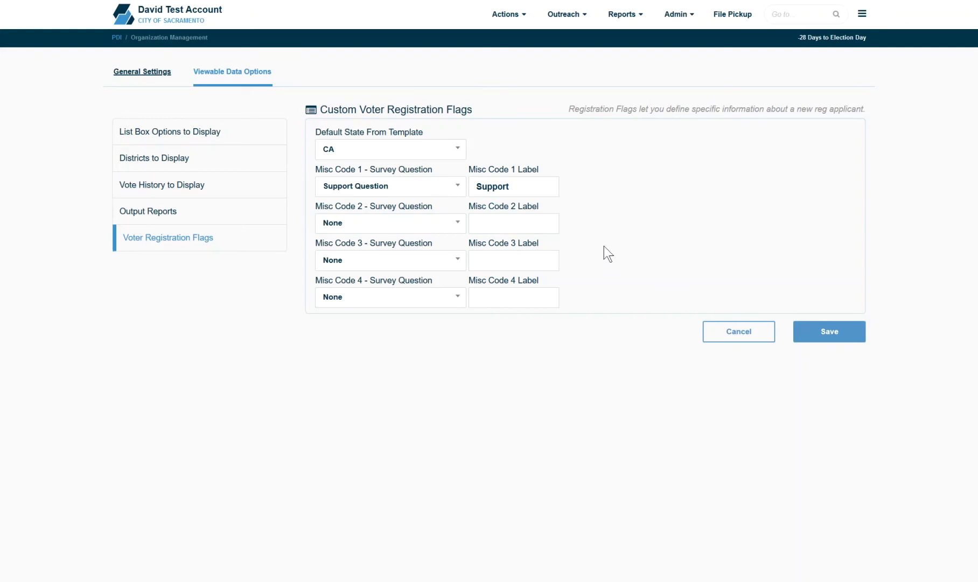
Step: Go to Admin > Data Sharing
{"action": "left_click", "coordinate": [676, 15]}
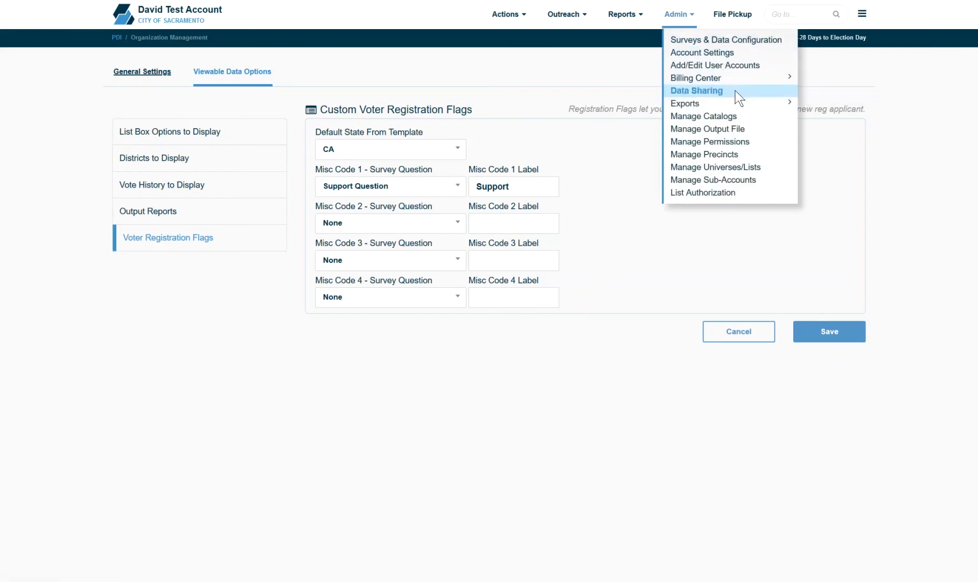
{"action": "left_click", "coordinate": [718, 98]}
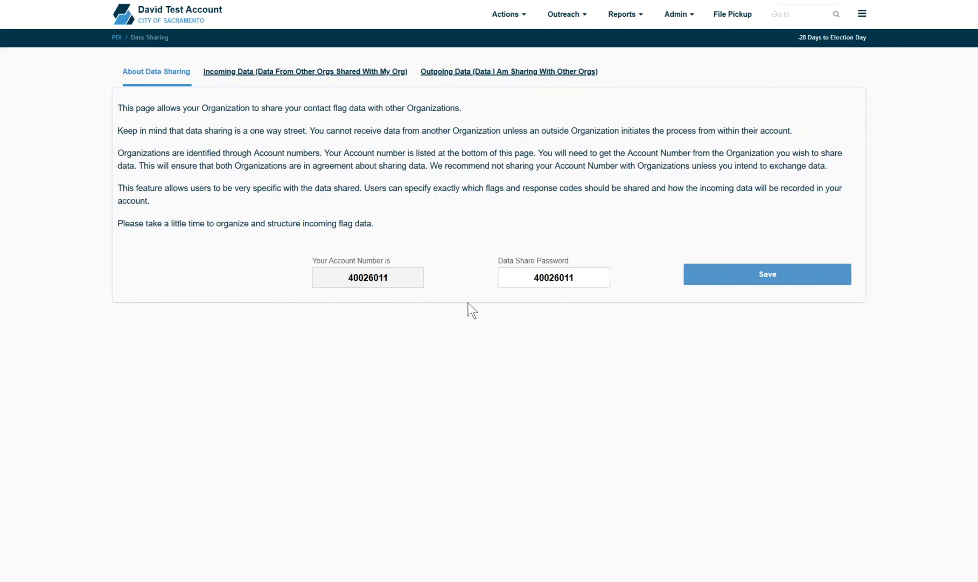
Step: Replace the Data Share Password with a new password
{"action": "double_click", "coordinate": [583, 278]}
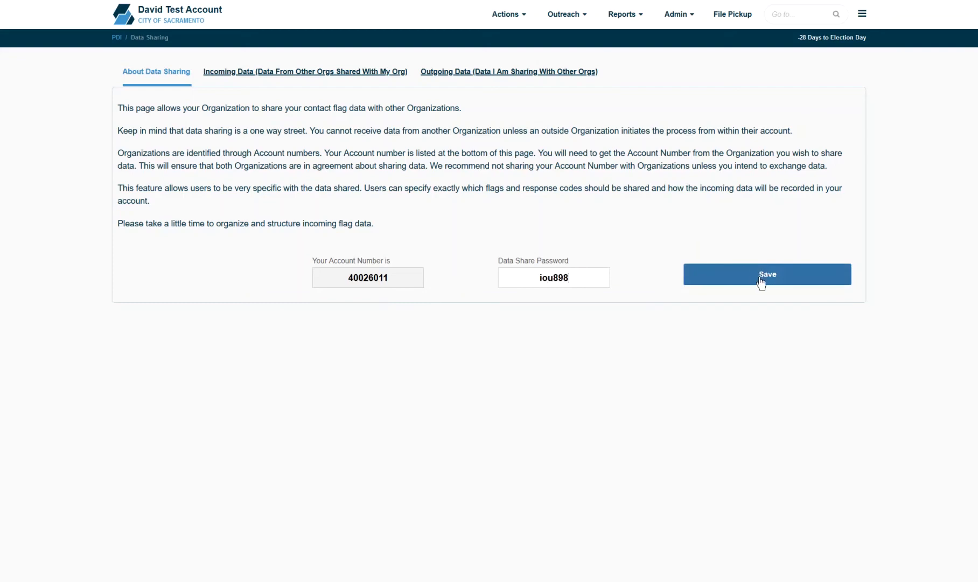
Step: On the Incoming Data tab, filter the shared flags to show all statuses
{"action": "left_click", "coordinate": [315, 72]}
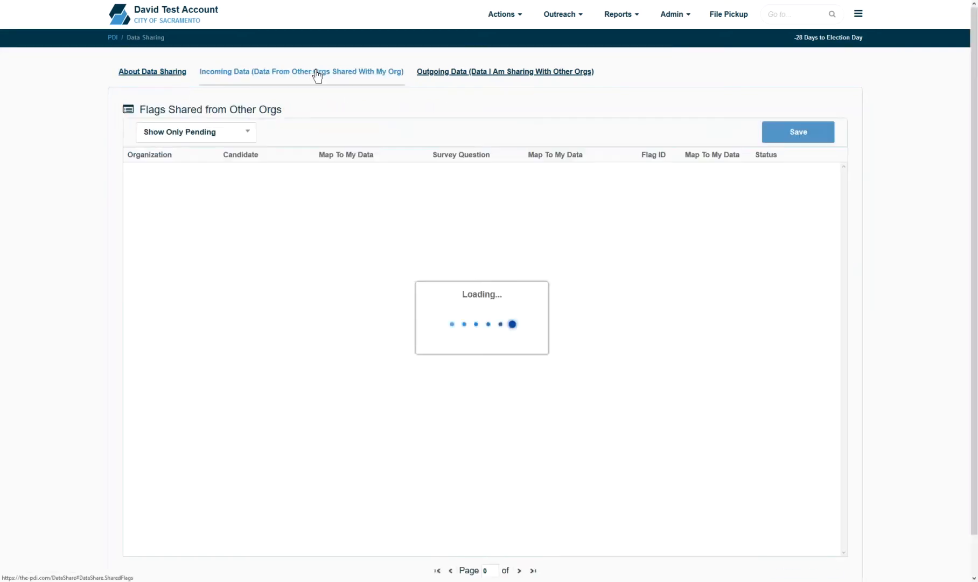
{"action": "left_click", "coordinate": [216, 134]}
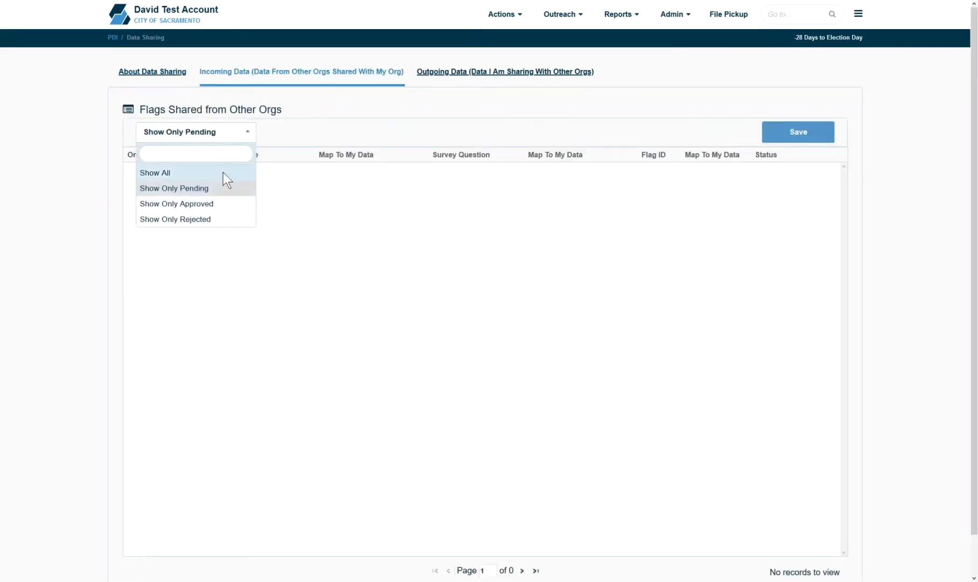
{"action": "left_click", "coordinate": [223, 173]}
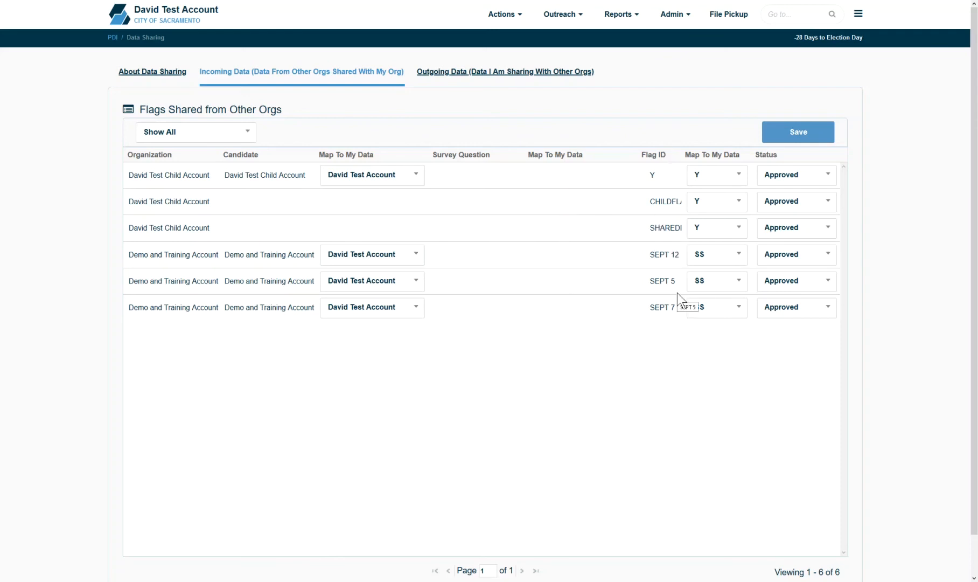
Step: Set the first shared Y flag's status to Pending and save
{"action": "left_click", "coordinate": [683, 312]}
{"action": "left_click", "coordinate": [724, 182]}
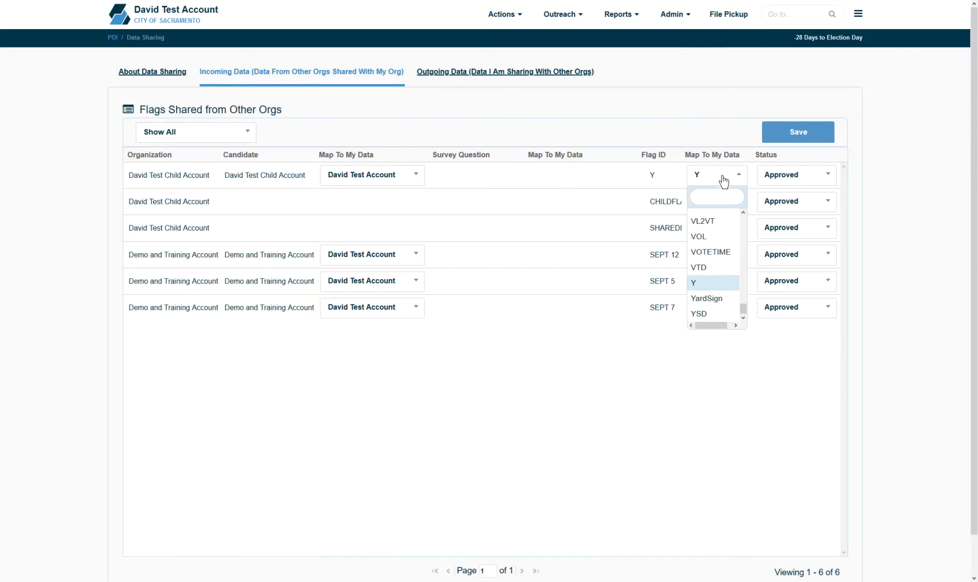
{"action": "left_click", "coordinate": [724, 181]}
{"action": "left_click", "coordinate": [802, 175]}
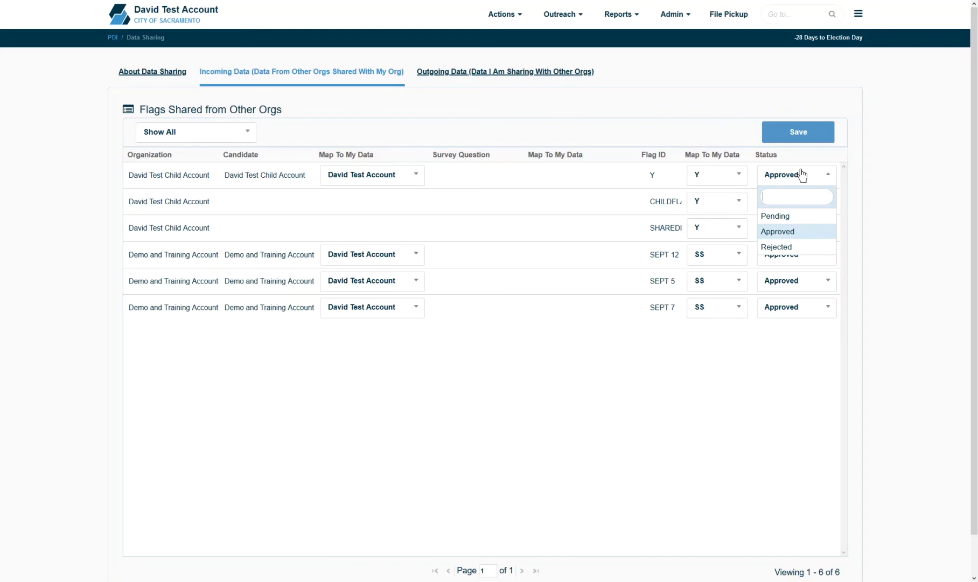
{"action": "left_click", "coordinate": [801, 219]}
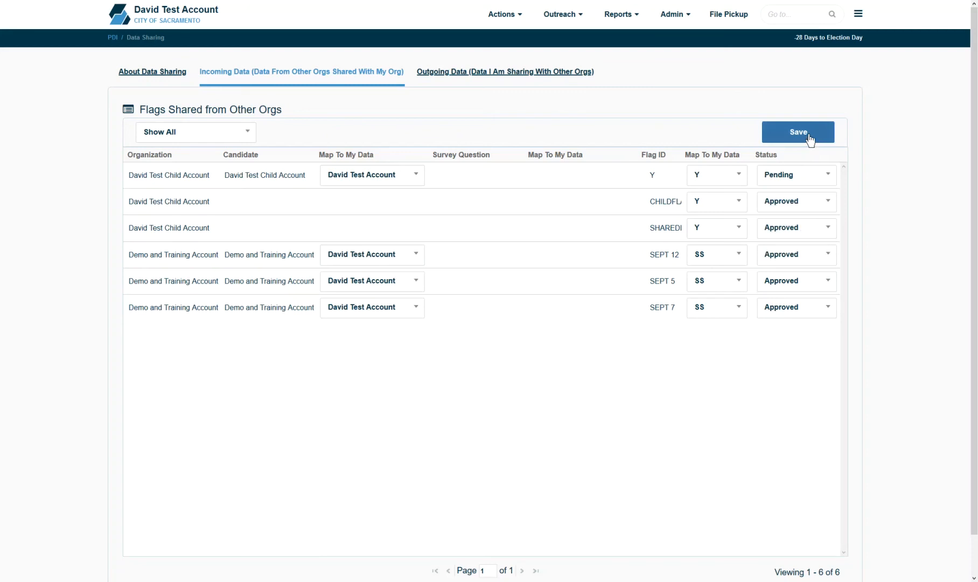
{"action": "left_click", "coordinate": [533, 75]}
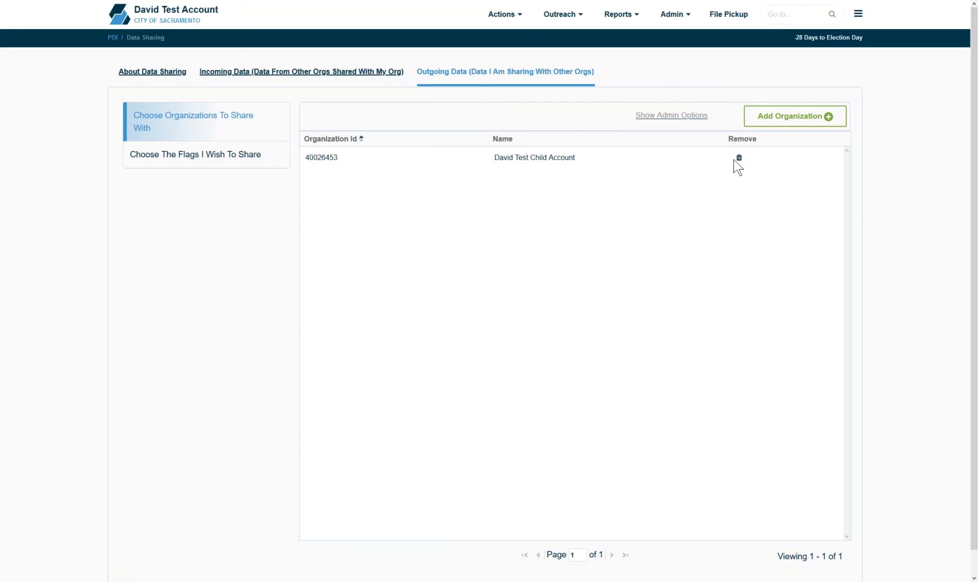
{"action": "left_click", "coordinate": [802, 128]}
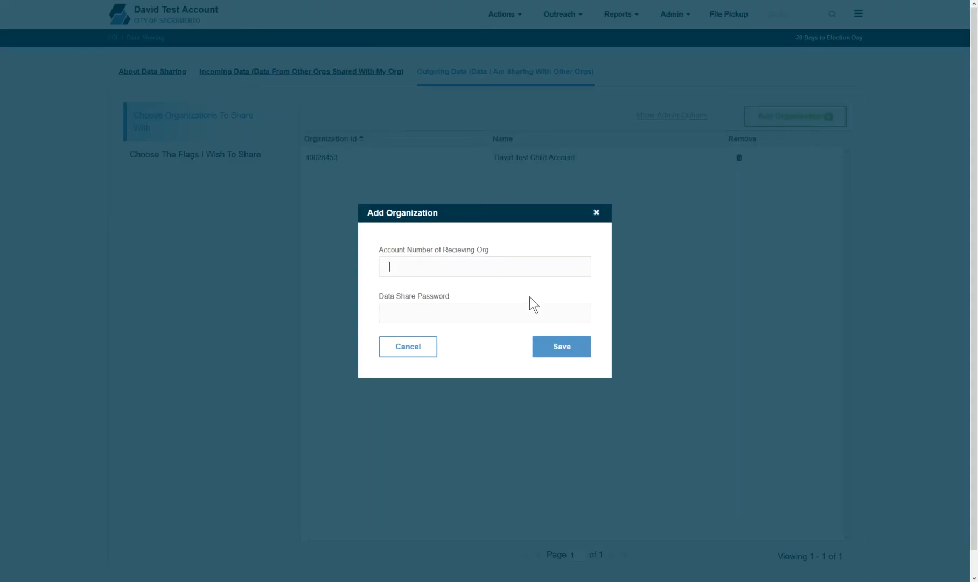
{"action": "left_click", "coordinate": [416, 263]}
{"action": "left_click", "coordinate": [417, 320]}
{"action": "left_click", "coordinate": [596, 212]}
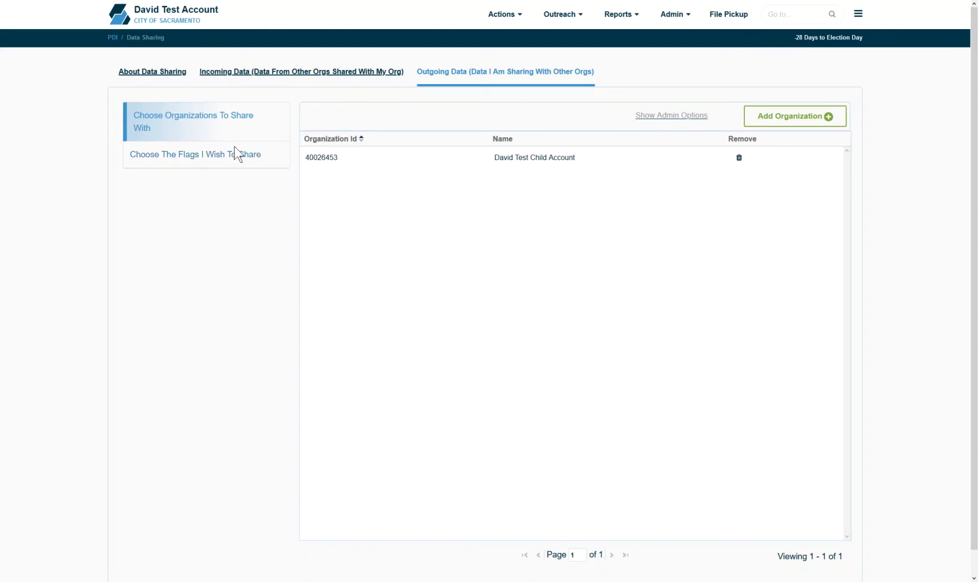
Step: Share the VOL volunteer flag with the child account
{"action": "left_click", "coordinate": [223, 159]}
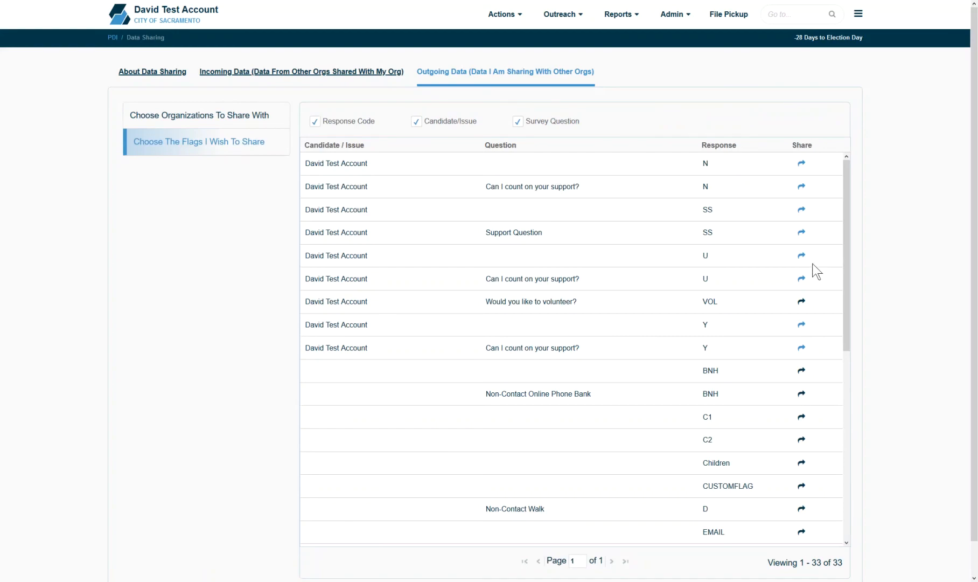
{"action": "left_click", "coordinate": [802, 302]}
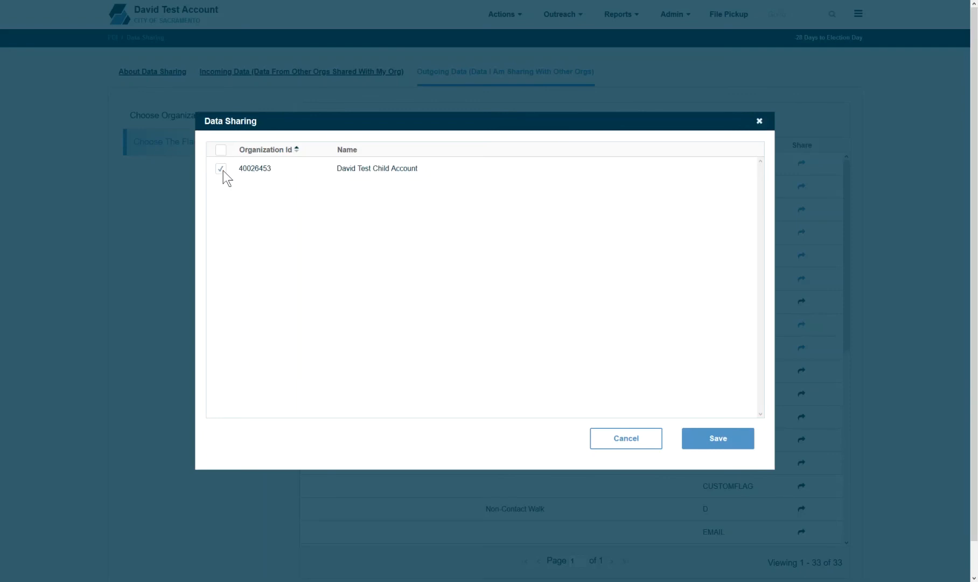
{"action": "left_click", "coordinate": [717, 437]}
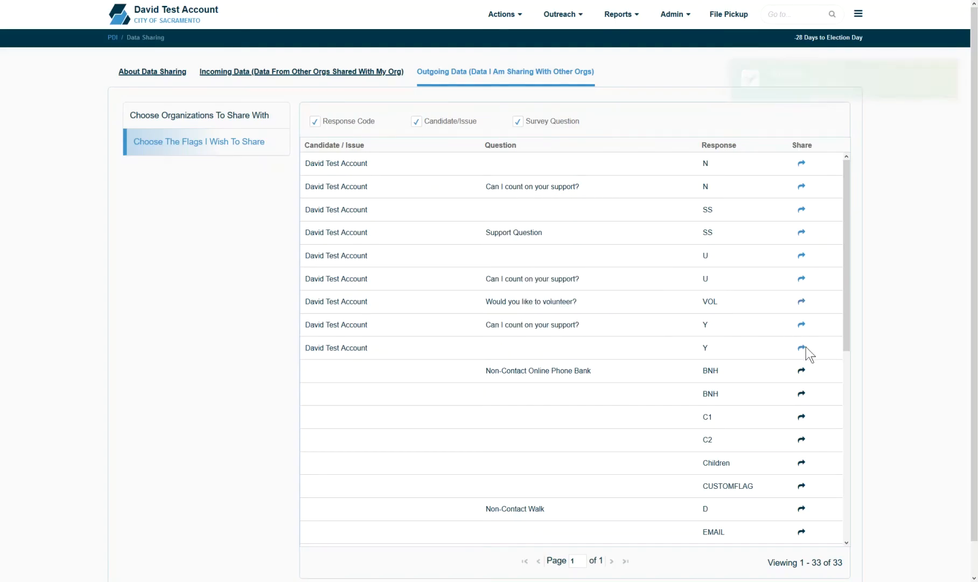
Step: Stop sharing the last Y flag with the child account and save
{"action": "left_click", "coordinate": [802, 349]}
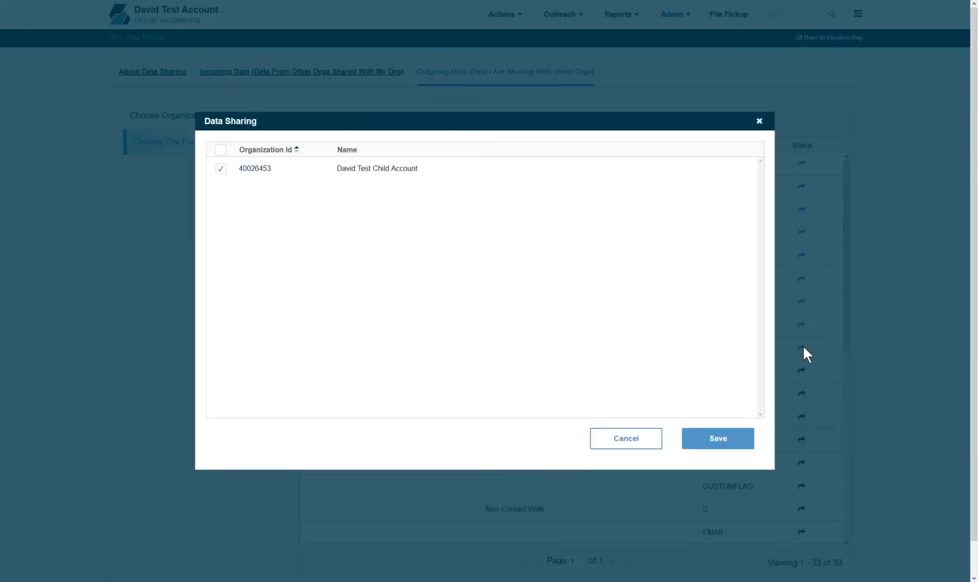
{"action": "left_click", "coordinate": [221, 168]}
{"action": "left_click", "coordinate": [717, 440]}
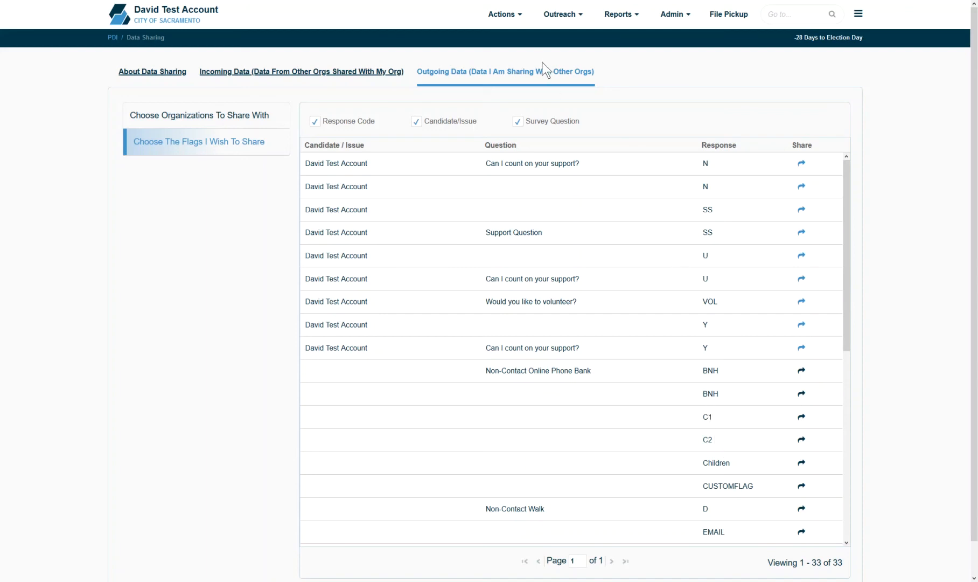
Step: Open Import New People and select the Fake Contact Upload spreadsheet
{"action": "left_click", "coordinate": [509, 15]}
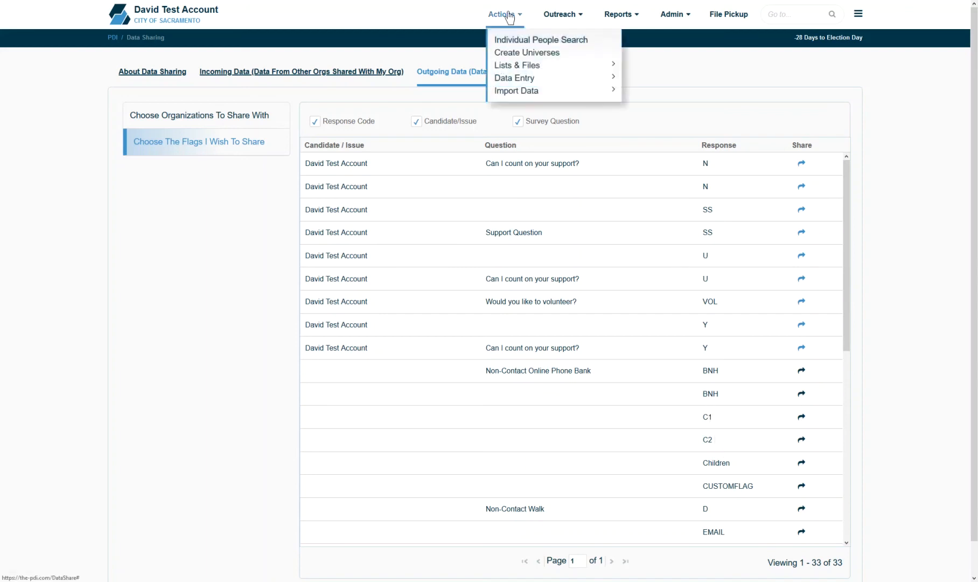
{"action": "mouse_move", "coordinate": [591, 90]}
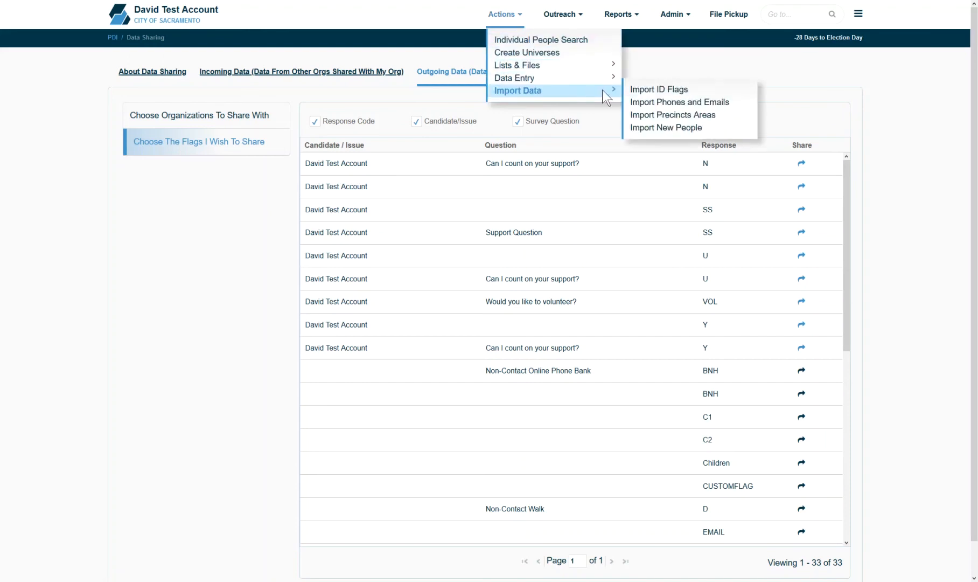
{"action": "left_click", "coordinate": [681, 127]}
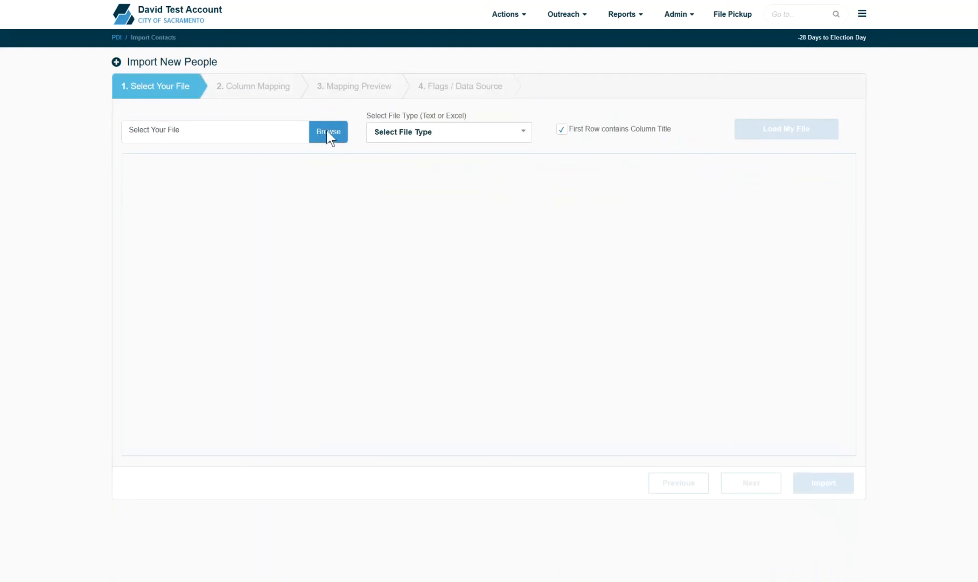
{"action": "left_click", "coordinate": [327, 132]}
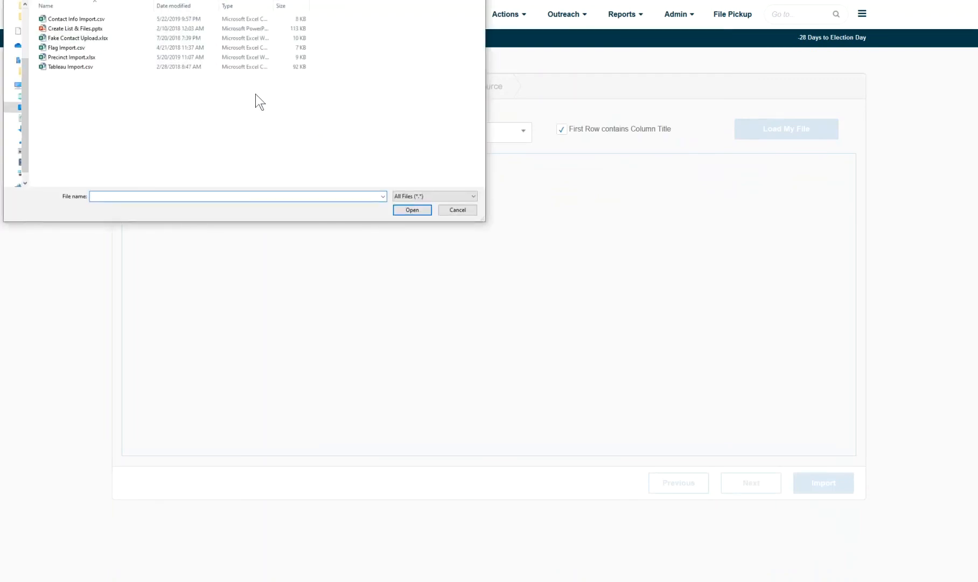
{"action": "double_click", "coordinate": [120, 39]}
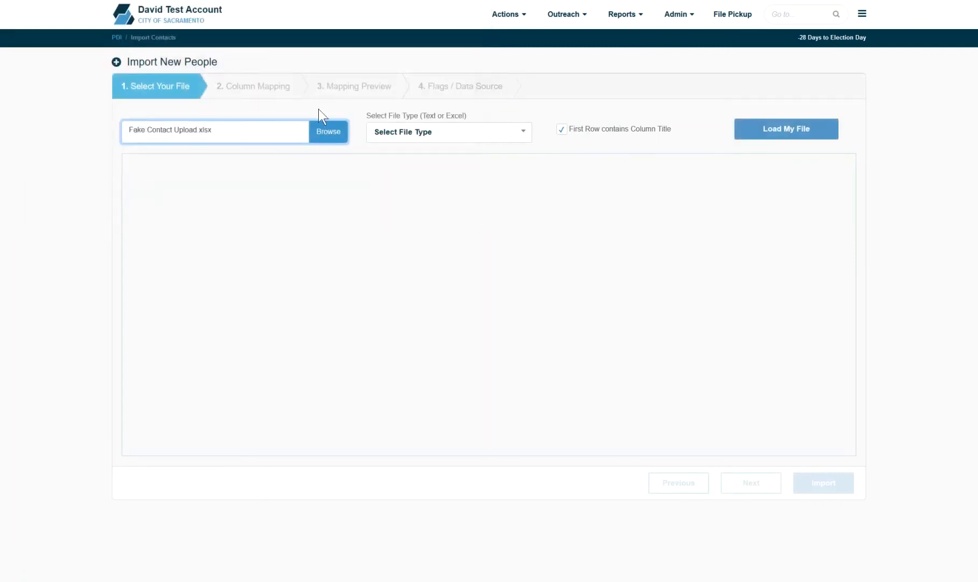
Step: Load the file as Excel with the first row as column titles to preview it
{"action": "left_click", "coordinate": [404, 130]}
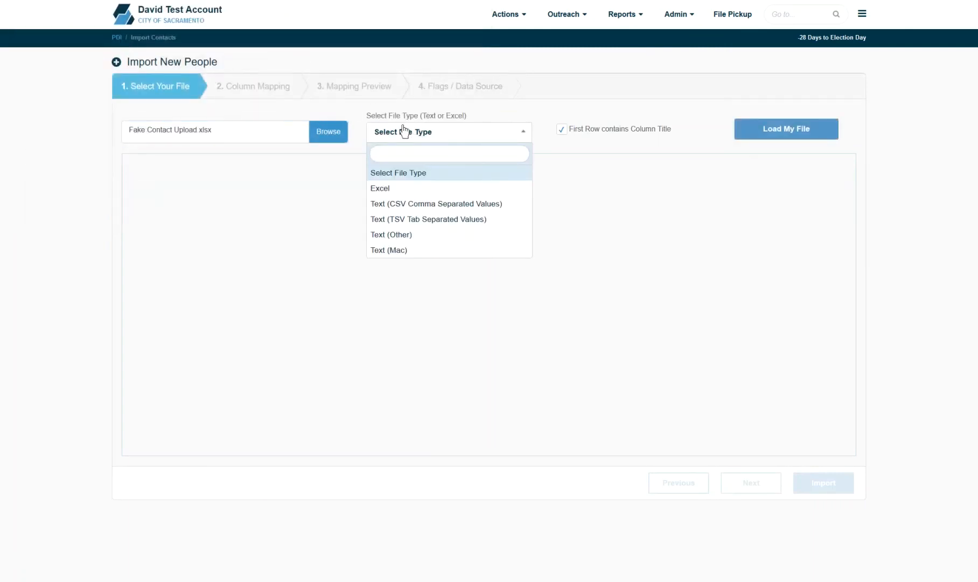
{"action": "left_click", "coordinate": [406, 189]}
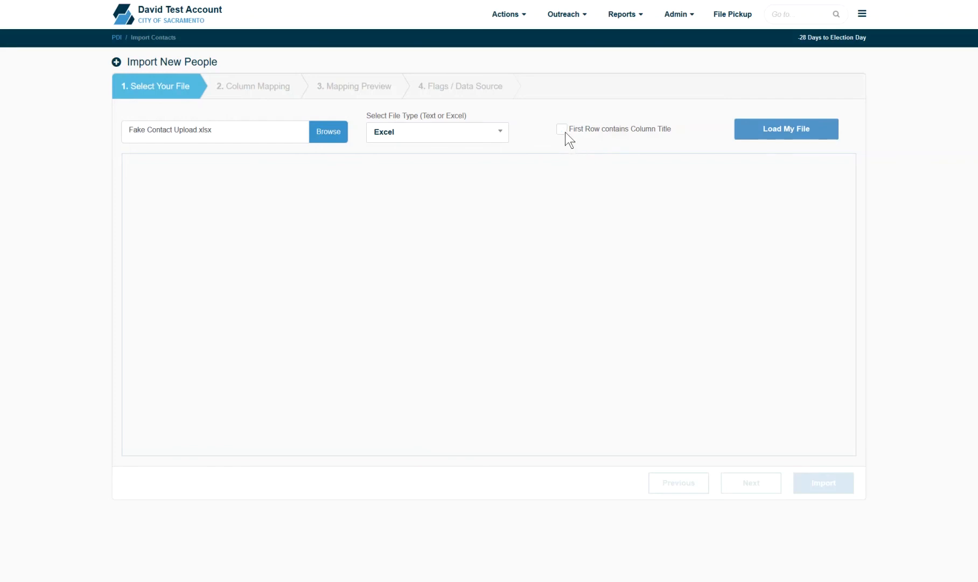
{"action": "left_click", "coordinate": [562, 129]}
{"action": "left_click", "coordinate": [786, 128]}
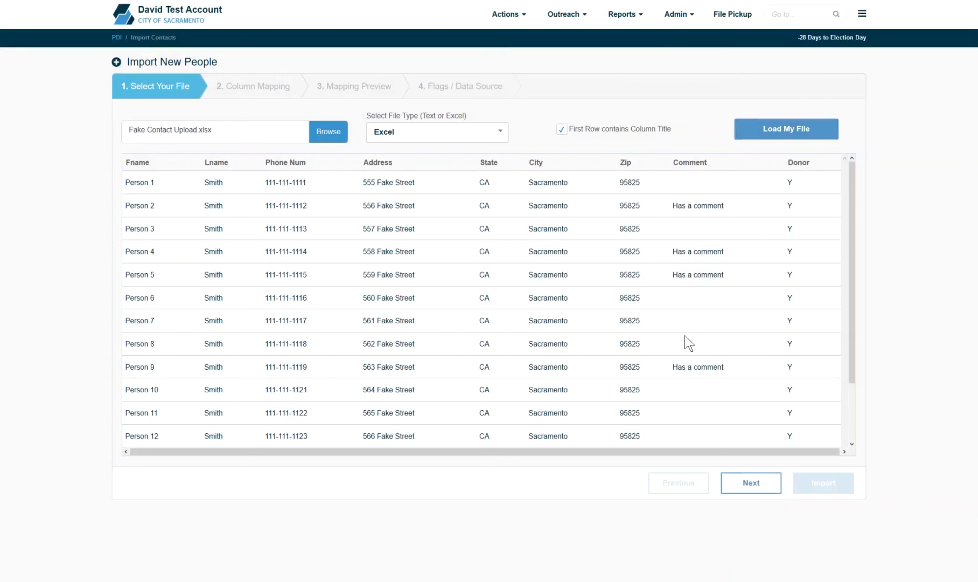
Step: Confirm the Fname, Lname, Address, State, City, Zip, Comment and Donor column mappings
{"action": "left_click", "coordinate": [752, 483]}
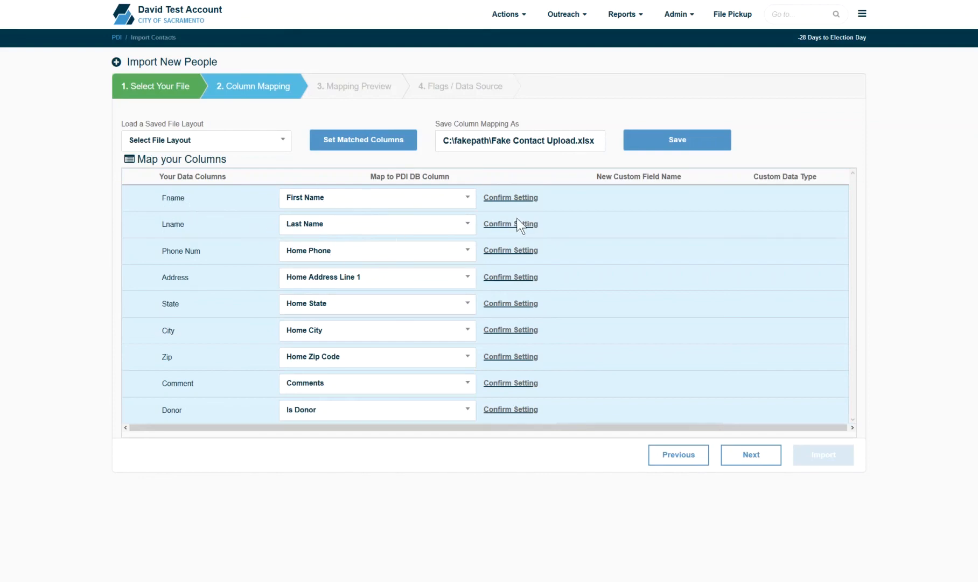
{"action": "left_click", "coordinate": [514, 200]}
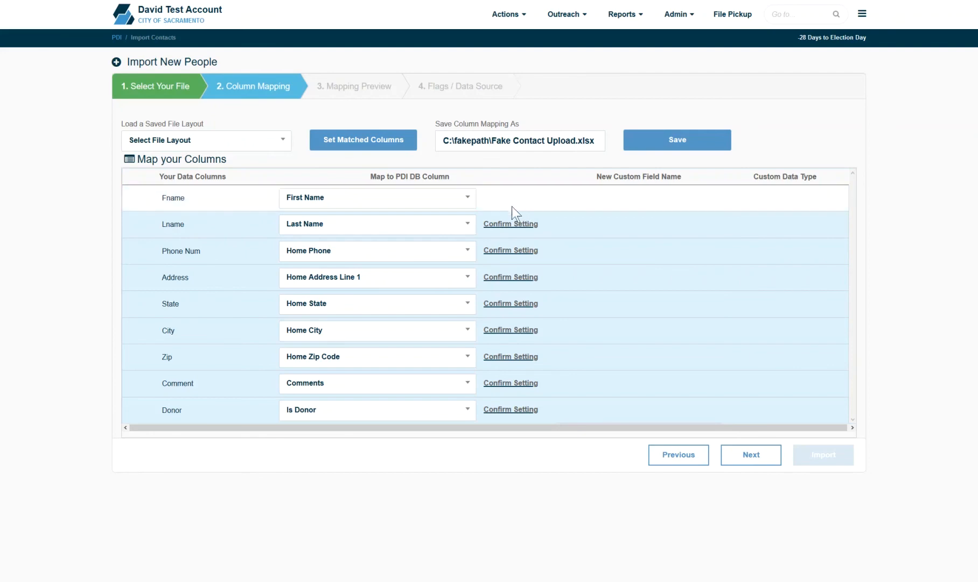
{"action": "left_click", "coordinate": [514, 225]}
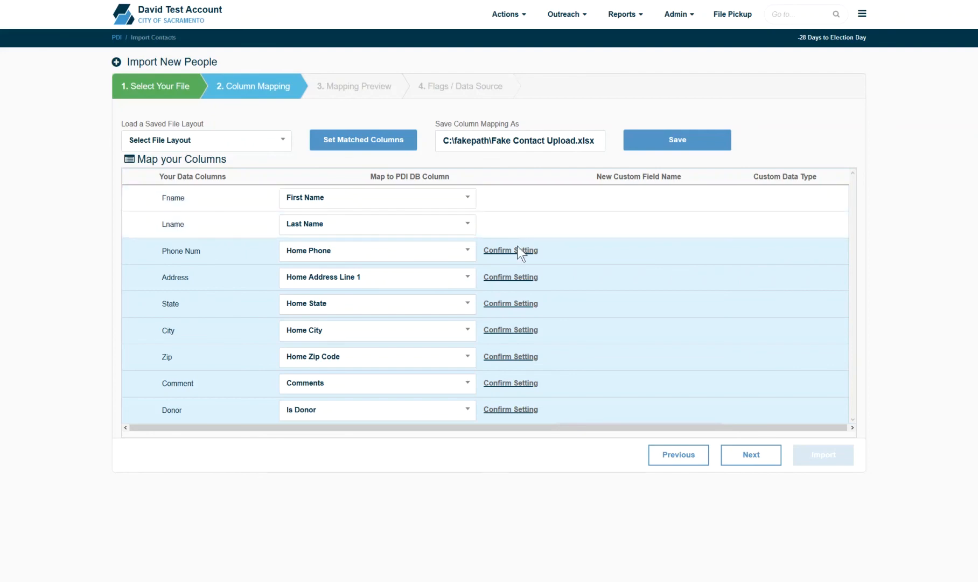
{"action": "left_click", "coordinate": [516, 275]}
{"action": "left_click", "coordinate": [515, 303]}
{"action": "left_click", "coordinate": [513, 329]}
{"action": "left_click", "coordinate": [511, 356]}
{"action": "left_click", "coordinate": [510, 382]}
{"action": "left_click", "coordinate": [509, 409]}
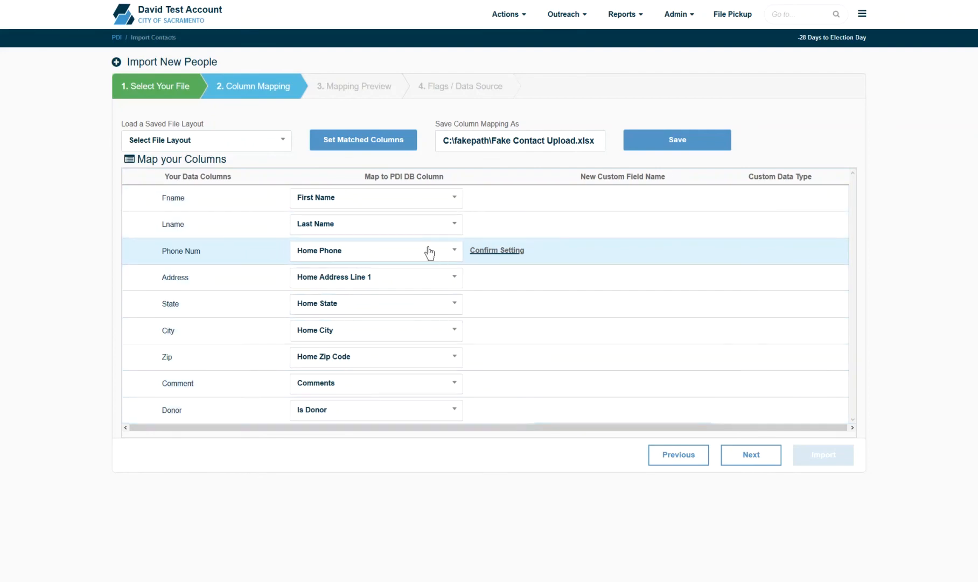
Step: Remap Phone Num to Mobile Phone and continue to the mapping preview
{"action": "left_click", "coordinate": [429, 252]}
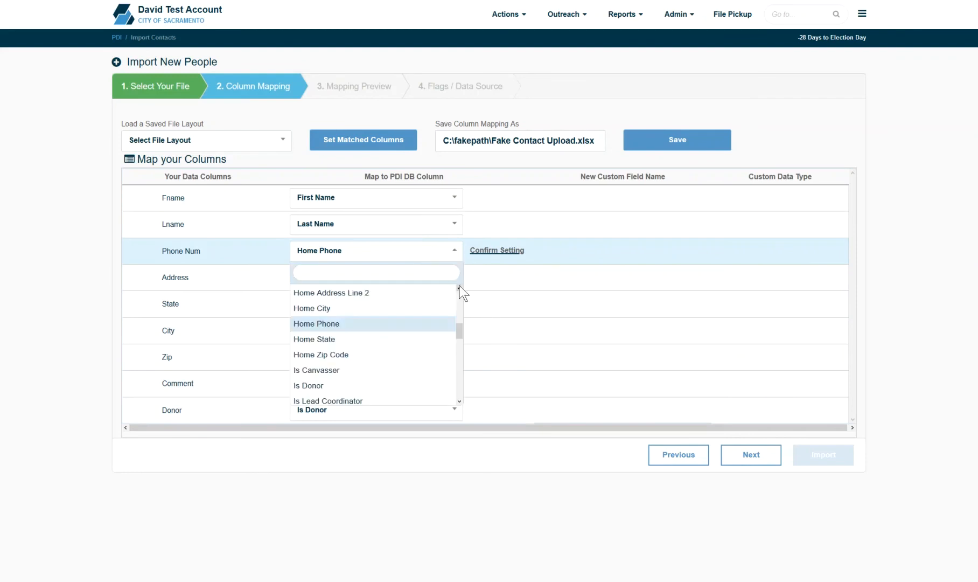
{"action": "type", "text": "mobil"}
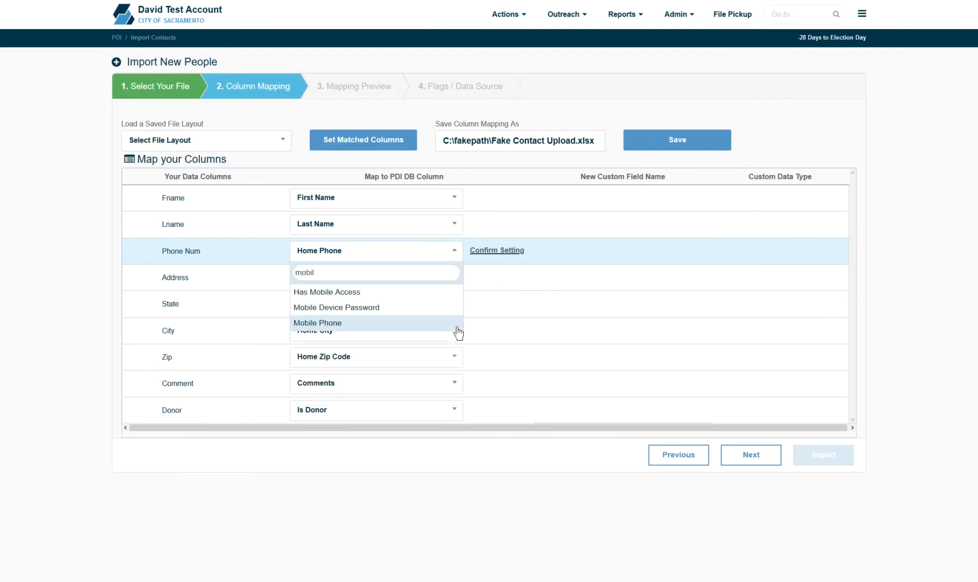
{"action": "left_click", "coordinate": [457, 325]}
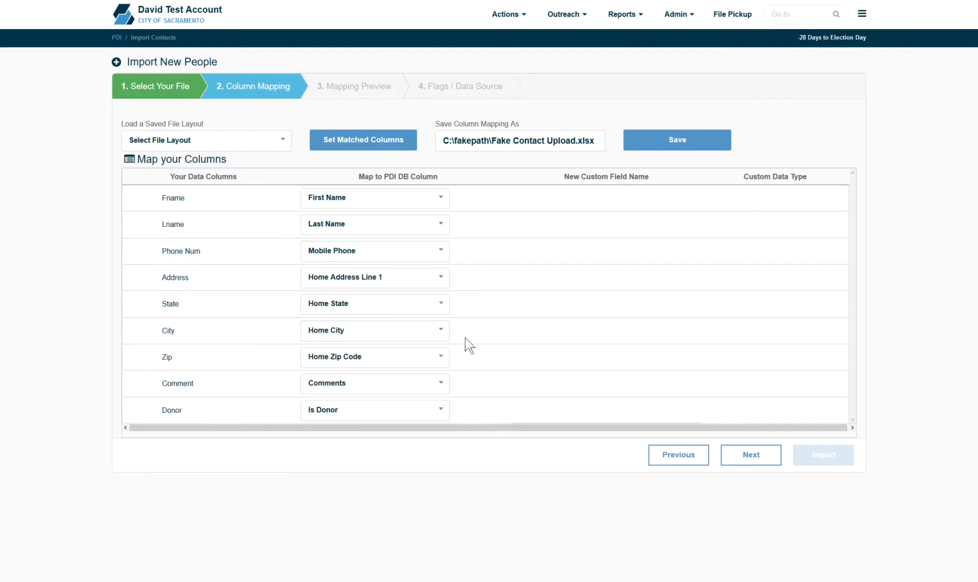
{"action": "left_click", "coordinate": [749, 455]}
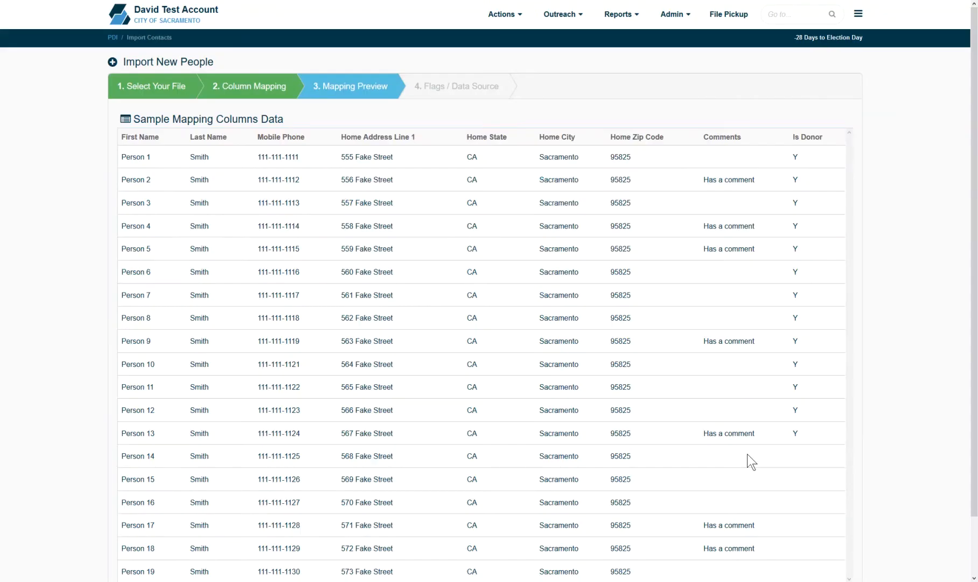
Step: Review the Mapping Preview sample rows and advance to the Flags / Data Source step
{"action": "scroll", "coordinate": [748, 453], "scroll_direction": "down", "scroll_amount": 1}
{"action": "left_click_drag", "start_coordinate": [976, 396], "coordinate": [975, 469]}
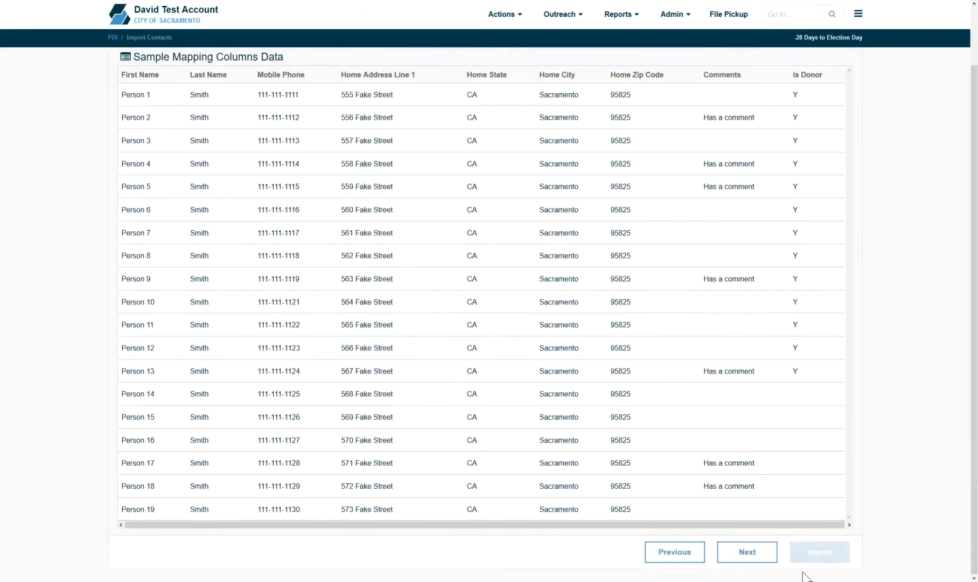
{"action": "left_click", "coordinate": [757, 563]}
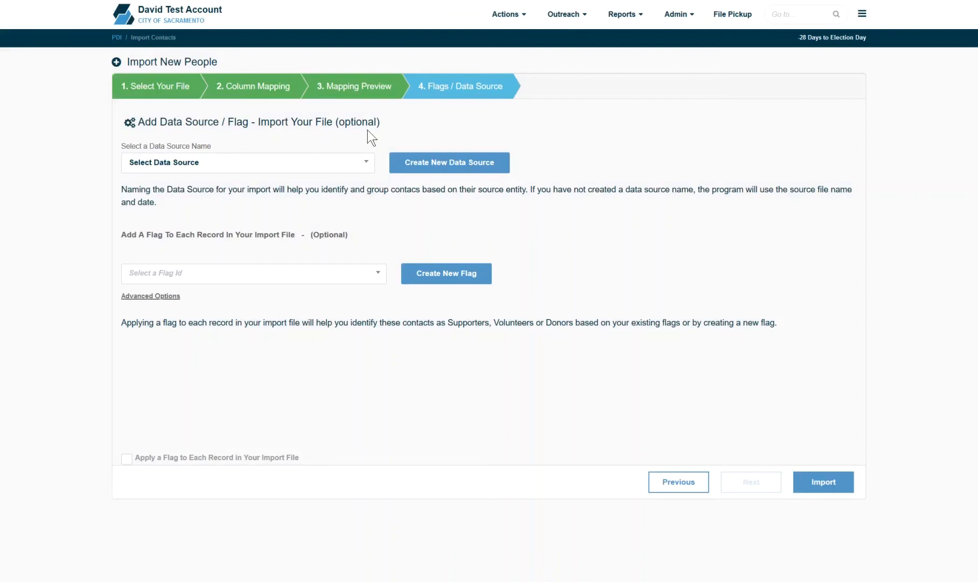
Step: Set the import's data source to Fake Contact Upload
{"action": "left_click", "coordinate": [340, 167]}
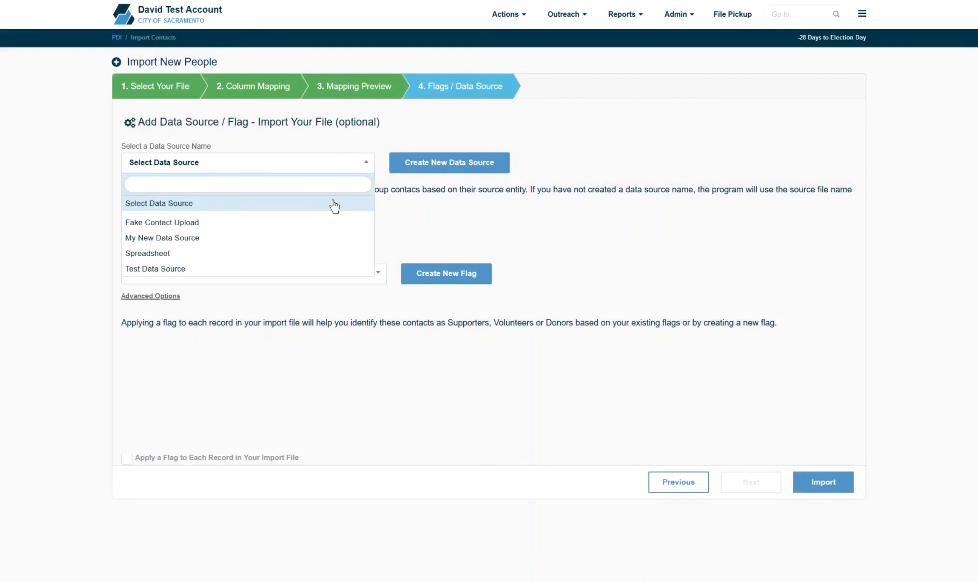
{"action": "left_click", "coordinate": [428, 202]}
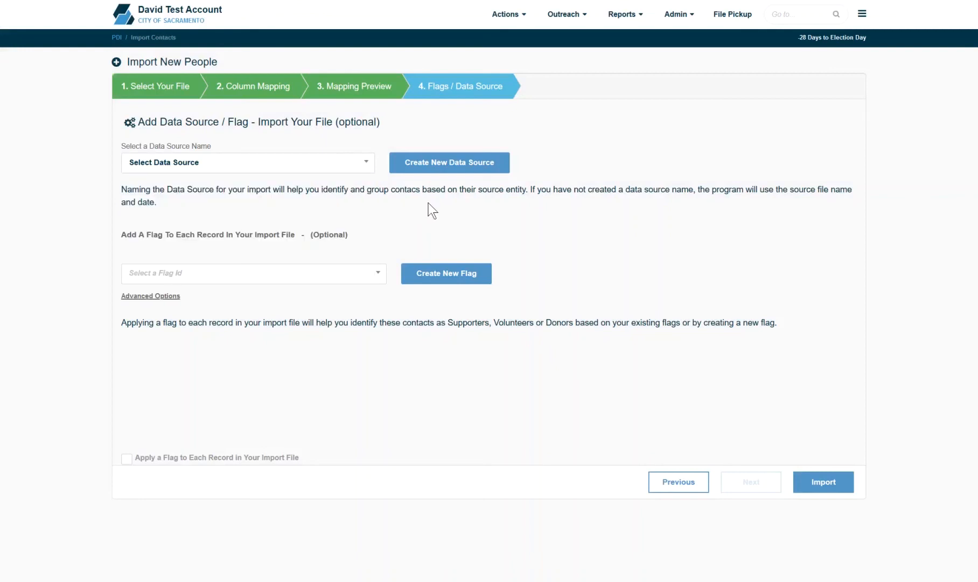
{"action": "left_click", "coordinate": [447, 169]}
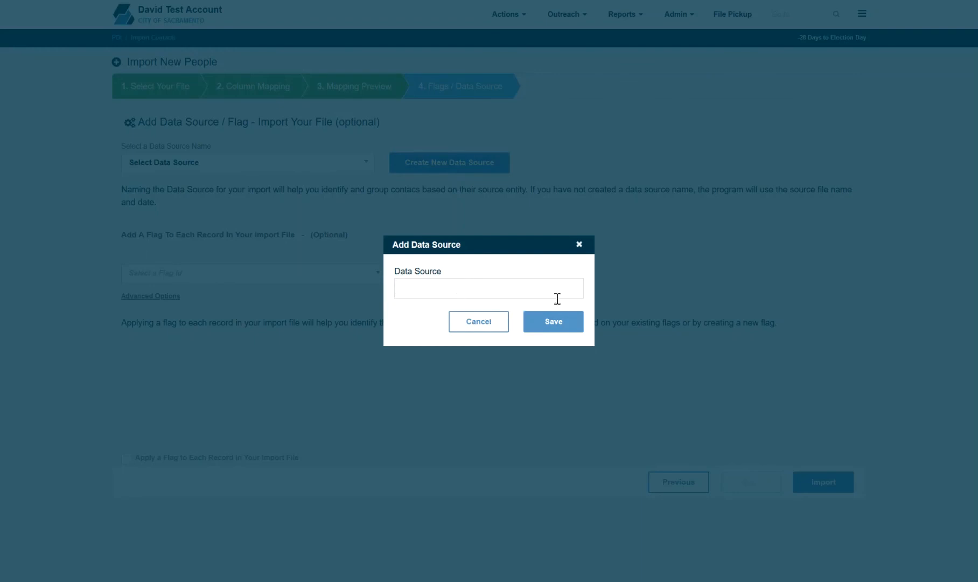
{"action": "left_click", "coordinate": [579, 244]}
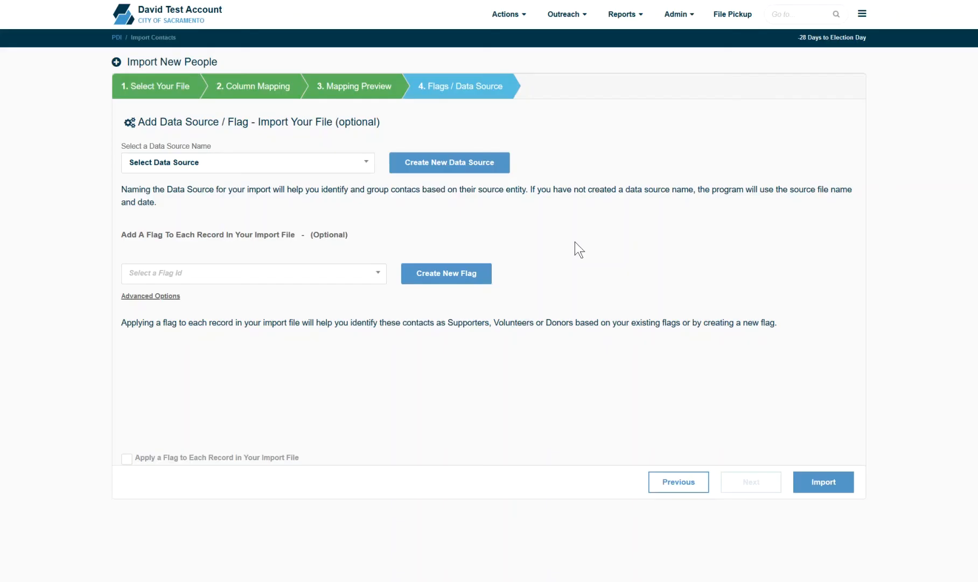
{"action": "left_click", "coordinate": [332, 168]}
{"action": "left_click", "coordinate": [348, 222]}
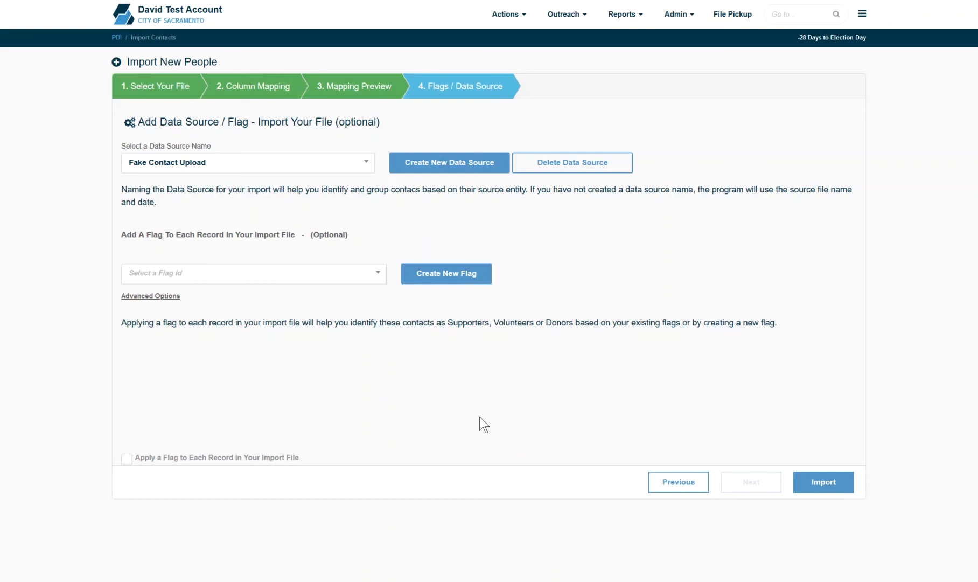
Step: Apply the Y-Yes - Support flag to each imported record
{"action": "left_click", "coordinate": [126, 457]}
{"action": "left_click", "coordinate": [287, 280]}
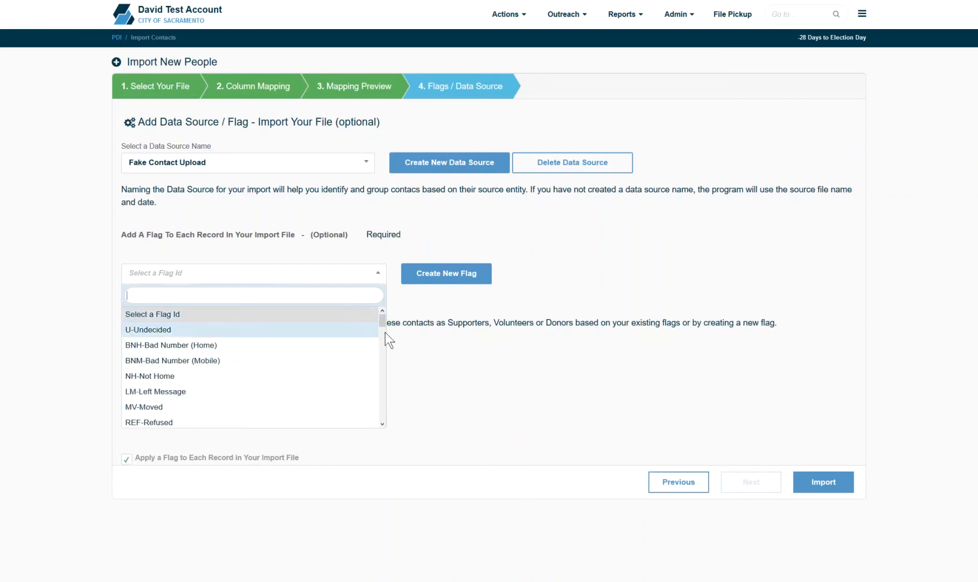
{"action": "left_click_drag", "start_coordinate": [381, 323], "coordinate": [390, 381]}
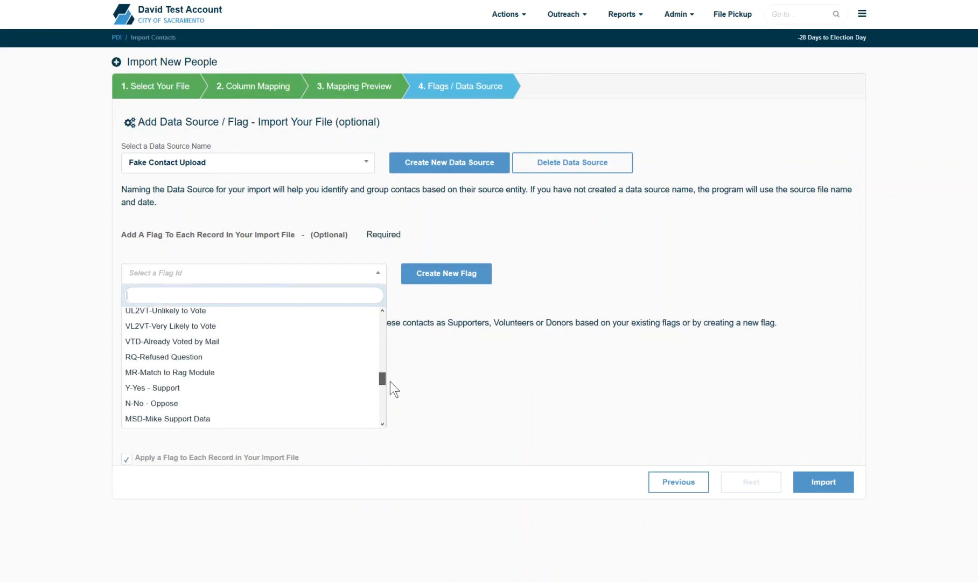
{"action": "left_click", "coordinate": [338, 393]}
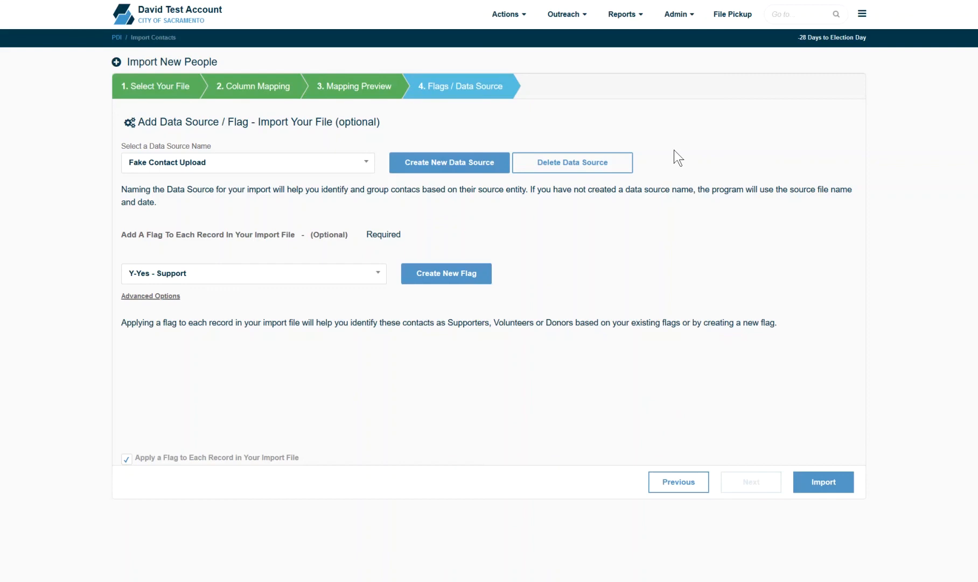
Step: Open Import ID Flags and choose Flag Import.csv as the source file
{"action": "mouse_move", "coordinate": [516, 27]}
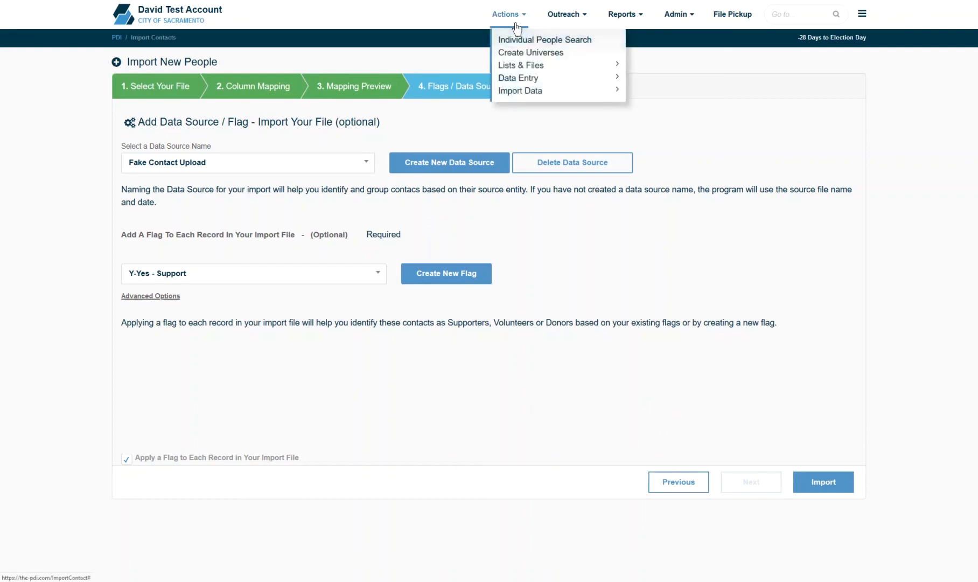
{"action": "mouse_move", "coordinate": [591, 90]}
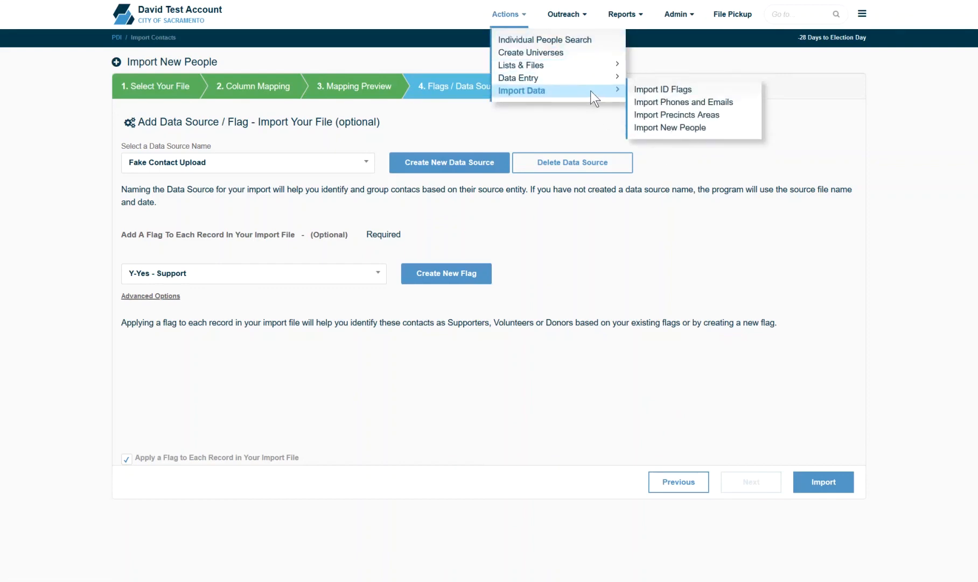
{"action": "left_click", "coordinate": [660, 92]}
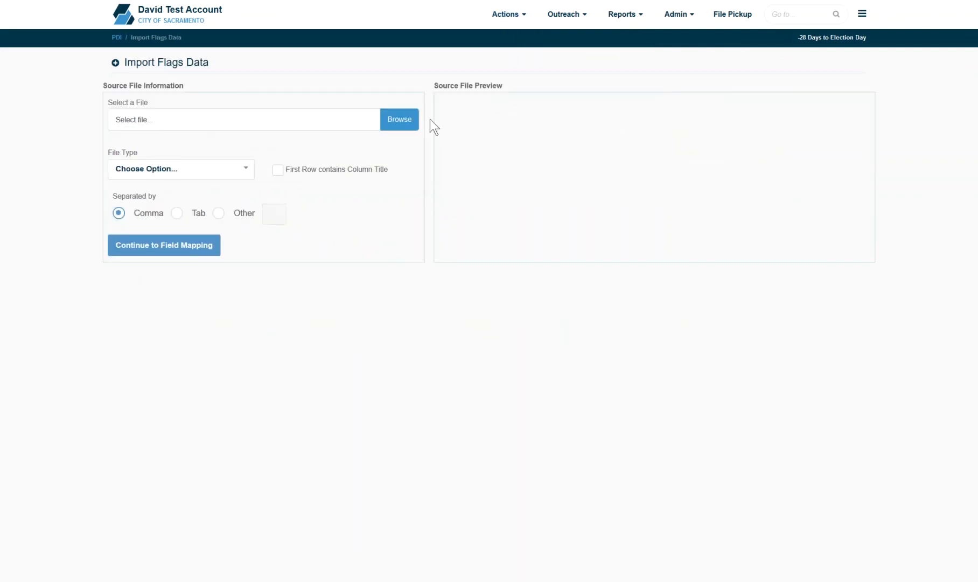
{"action": "left_click", "coordinate": [413, 116]}
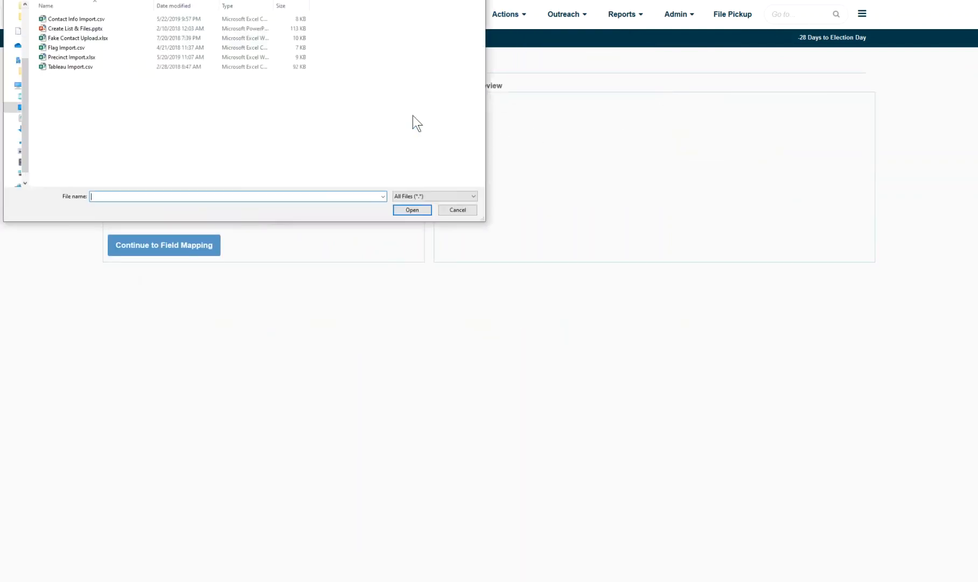
{"action": "double_click", "coordinate": [97, 47]}
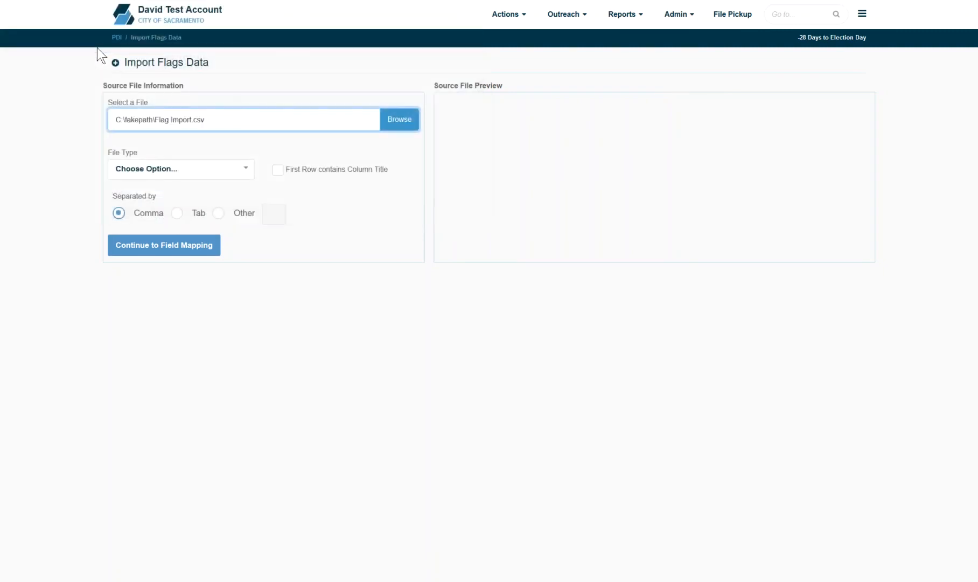
Step: Set the file type to Text Files and try the tab separator
{"action": "left_click", "coordinate": [193, 176]}
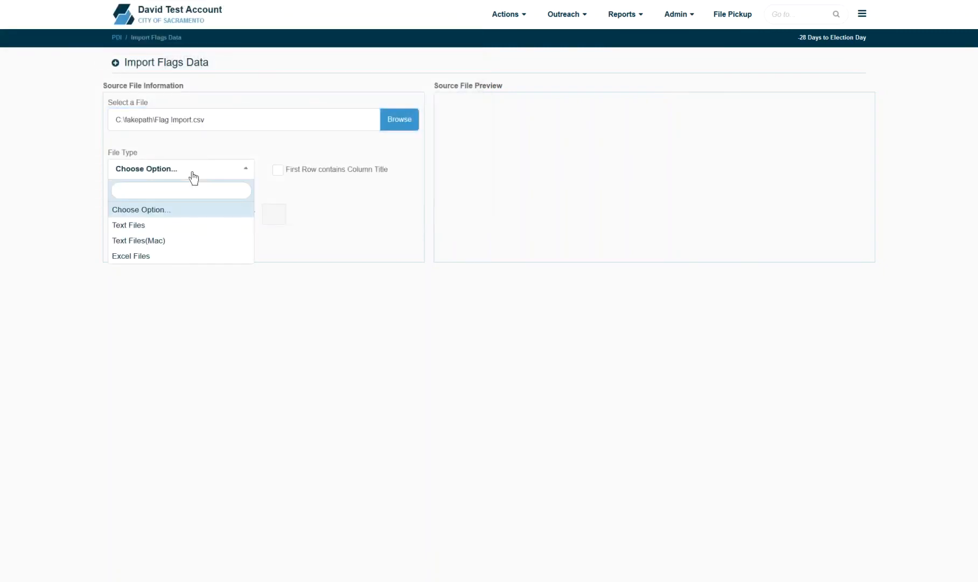
{"action": "left_click", "coordinate": [205, 225]}
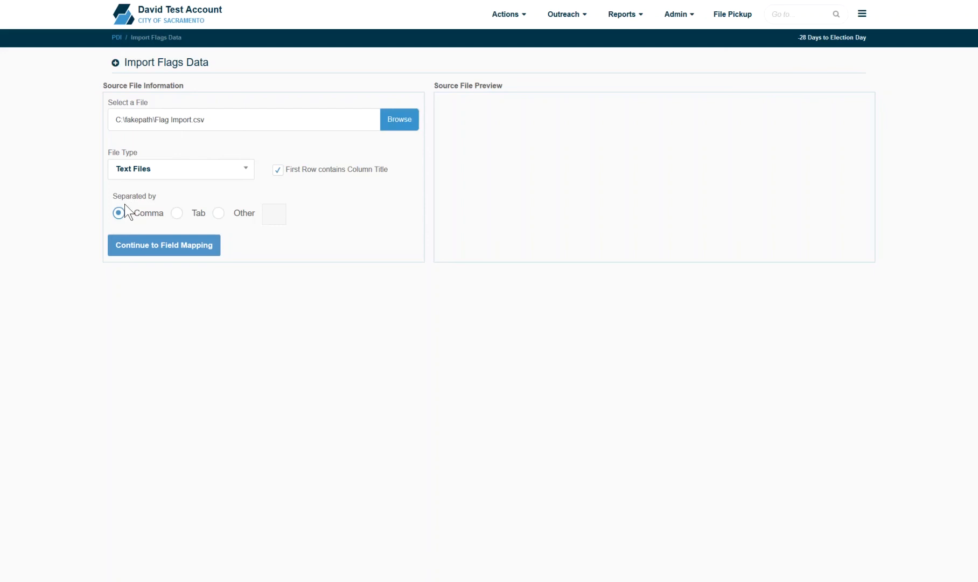
{"action": "left_click", "coordinate": [177, 214]}
Step: Reselect Comma as the separator and load the Flag Import.csv preview for field mapping
{"action": "left_click", "coordinate": [218, 214]}
{"action": "left_click", "coordinate": [119, 213]}
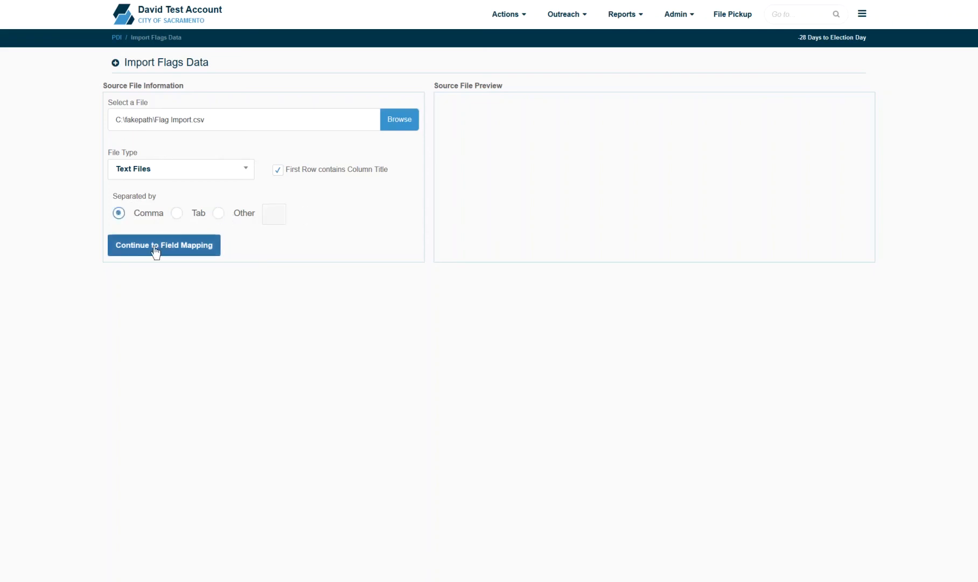
{"action": "left_click", "coordinate": [156, 249]}
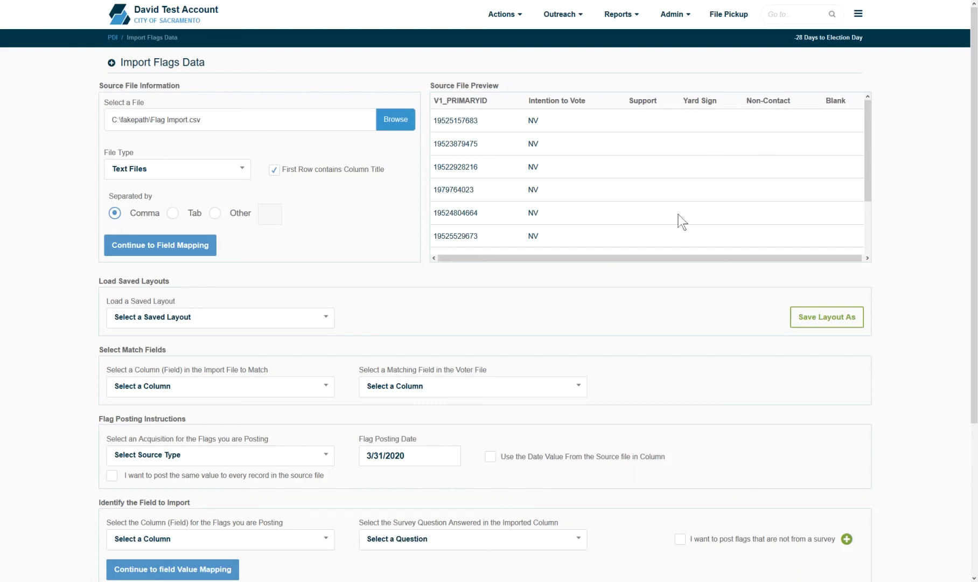
{"action": "left_click", "coordinate": [217, 386]}
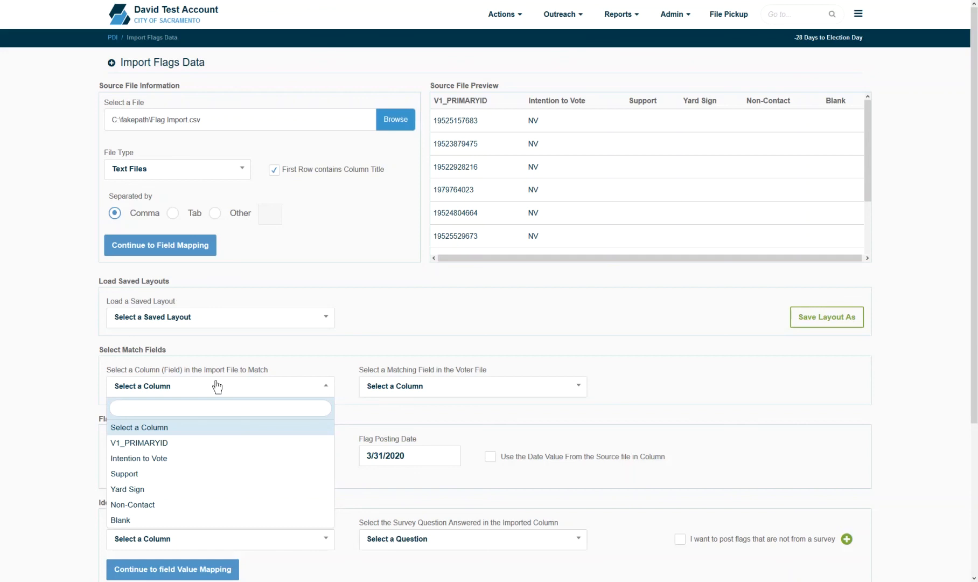
Step: Match the file's V1_PRIMARYID column to the voter file's CAID
{"action": "left_click", "coordinate": [197, 444]}
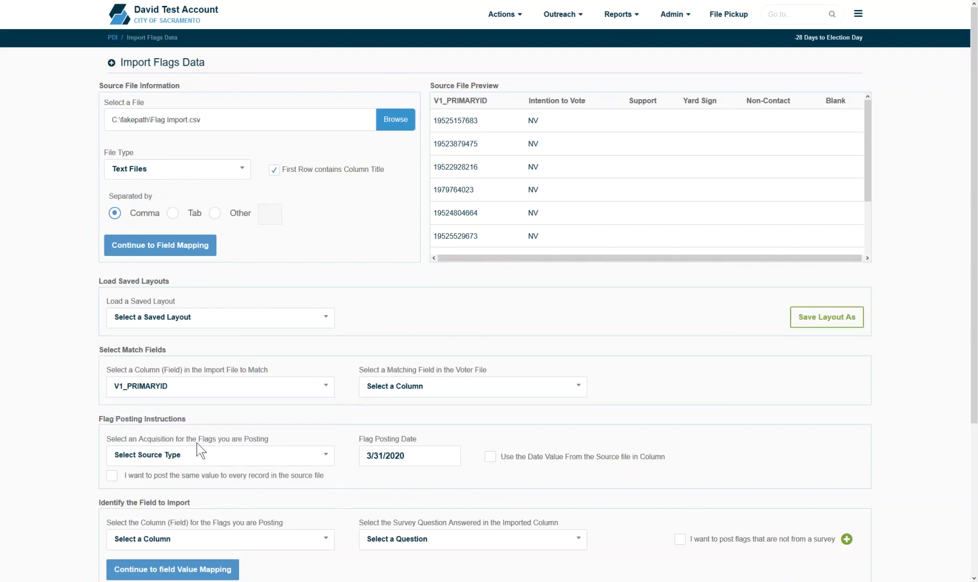
{"action": "left_click", "coordinate": [458, 398]}
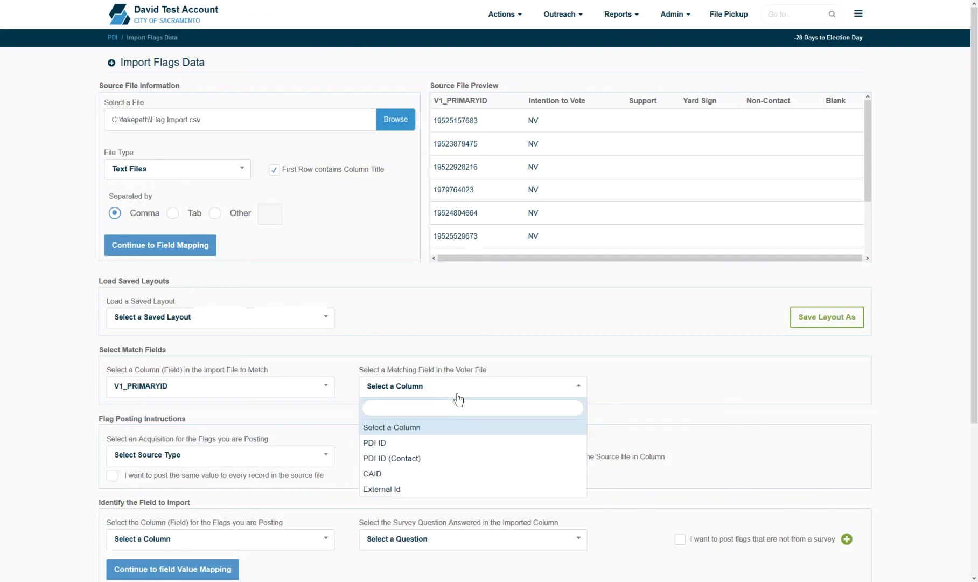
{"action": "left_click", "coordinate": [422, 475]}
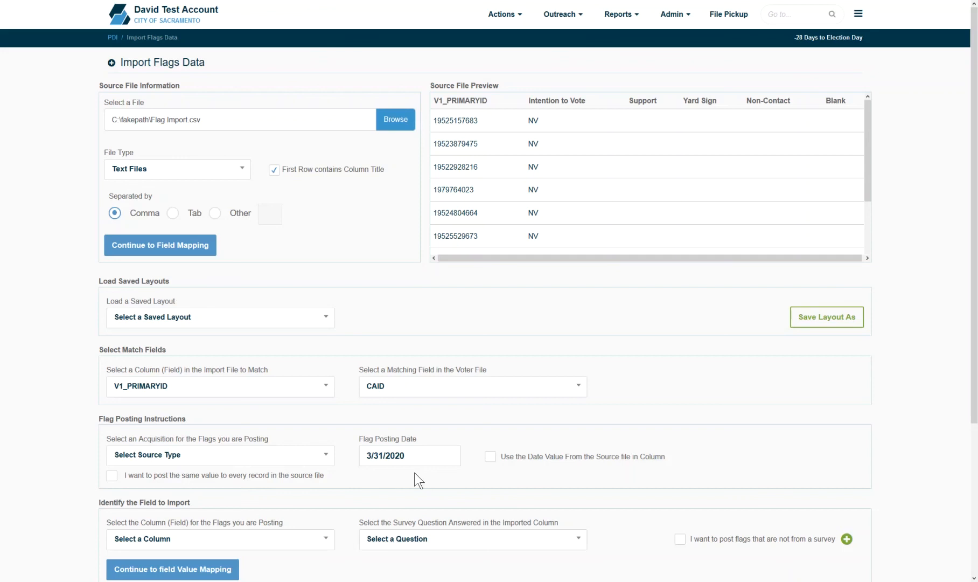
Step: Set acquisition to Imported Data and configure the flag posting date
{"action": "left_click", "coordinate": [293, 457]}
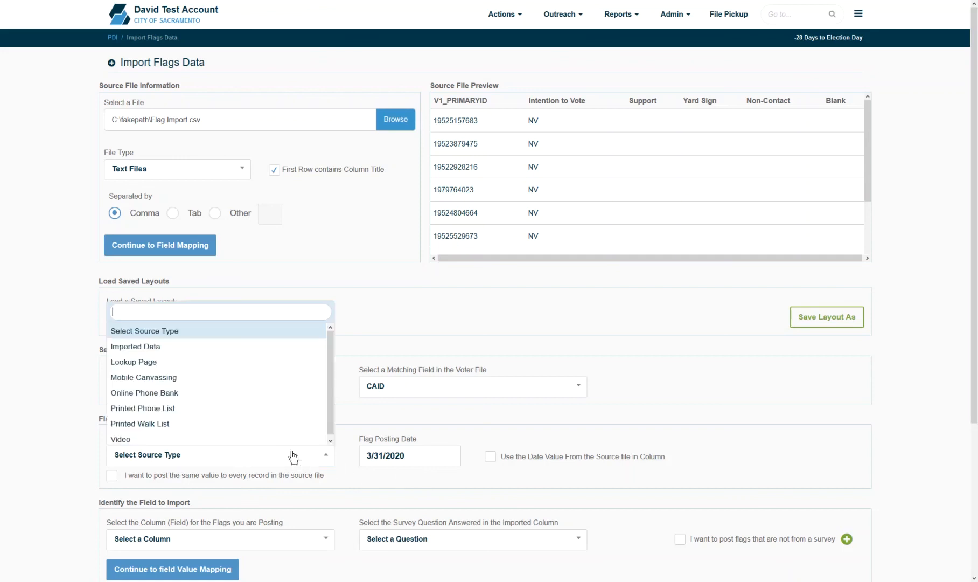
{"action": "left_click", "coordinate": [213, 349]}
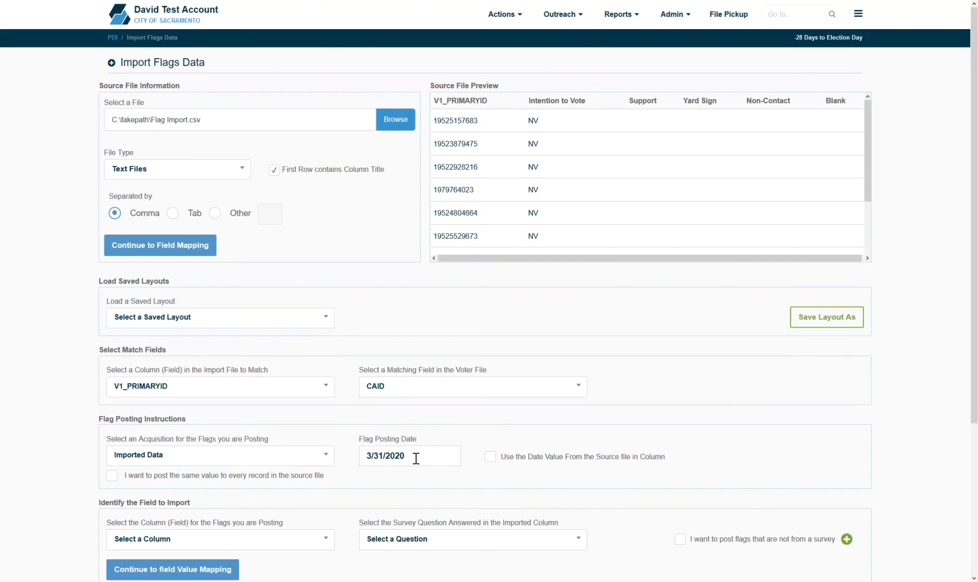
{"action": "left_click", "coordinate": [491, 457]}
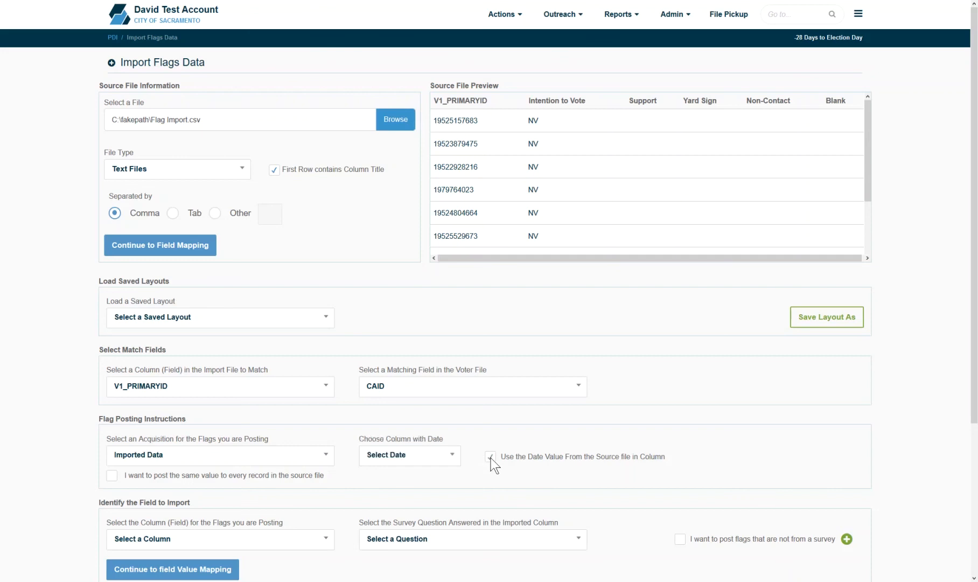
{"action": "left_click", "coordinate": [446, 462]}
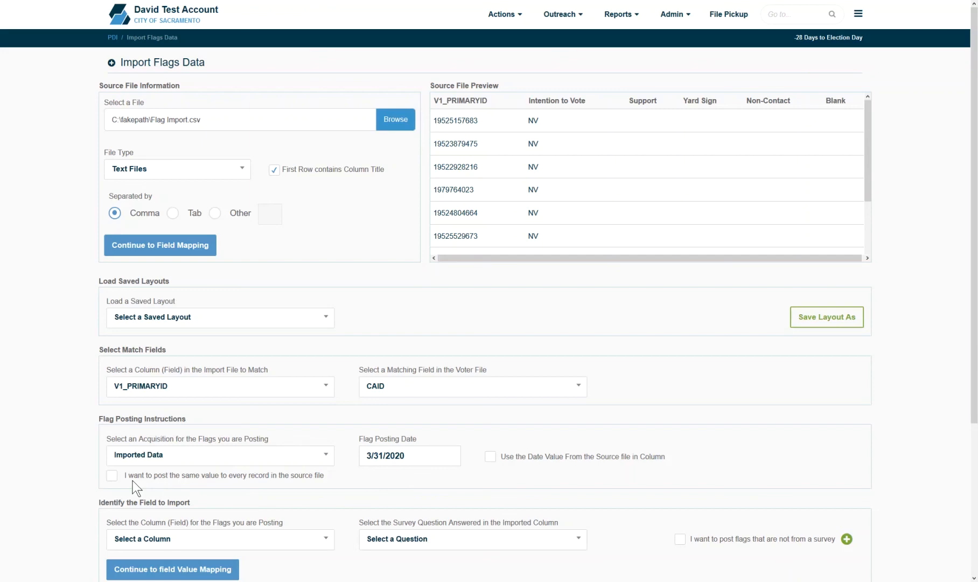
Step: Post Support Question with response code SS as the same value to every record
{"action": "left_click", "coordinate": [112, 475]}
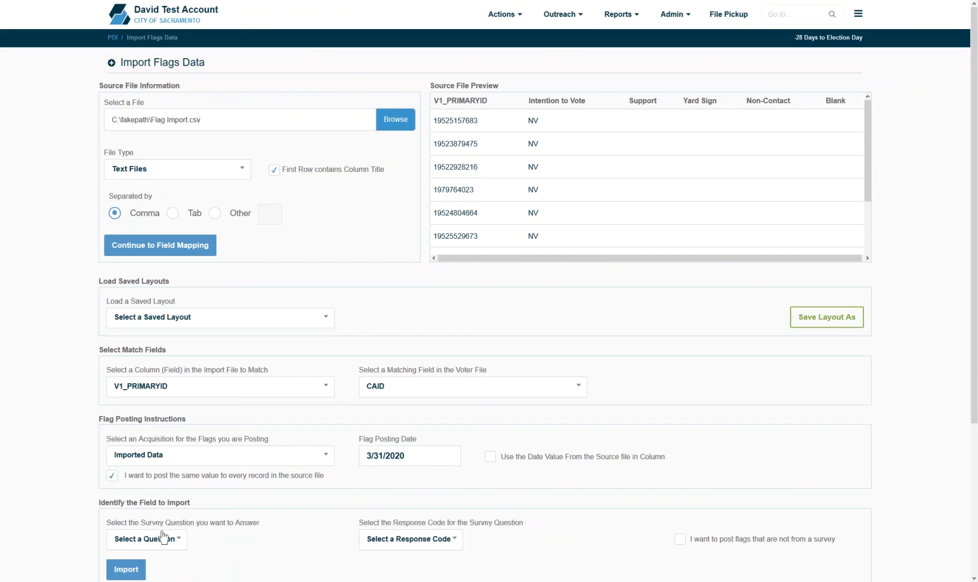
{"action": "scroll", "coordinate": [191, 509], "scroll_direction": "down", "scroll_amount": 1}
{"action": "scroll", "coordinate": [191, 510], "scroll_direction": "down", "scroll_amount": 2}
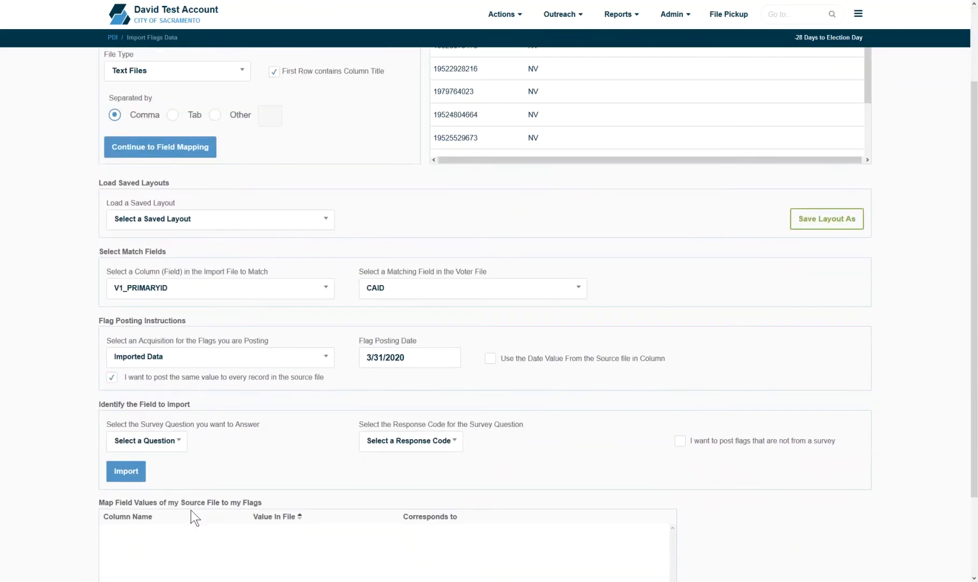
{"action": "left_click", "coordinate": [174, 451]}
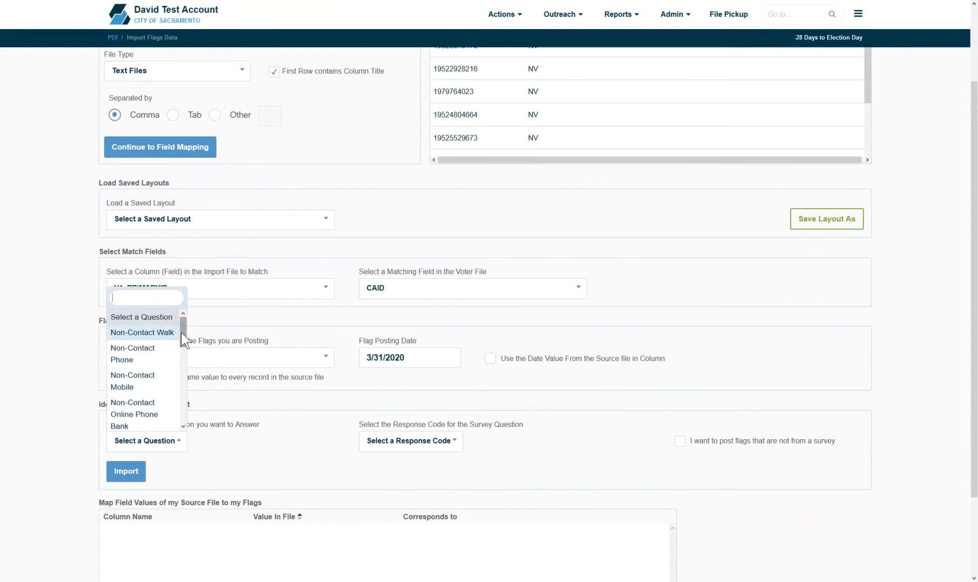
{"action": "left_click_drag", "start_coordinate": [181, 332], "coordinate": [177, 411]}
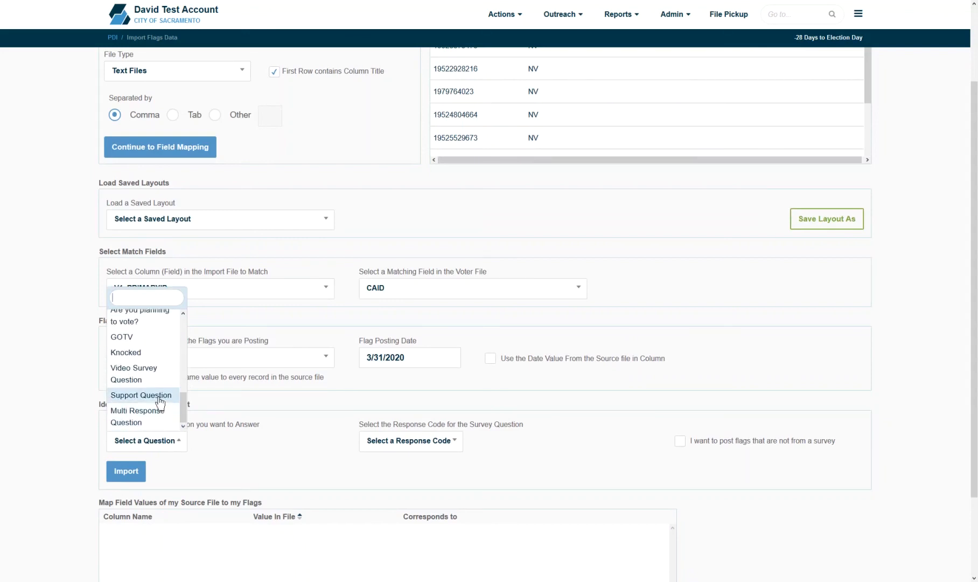
{"action": "left_click", "coordinate": [159, 399]}
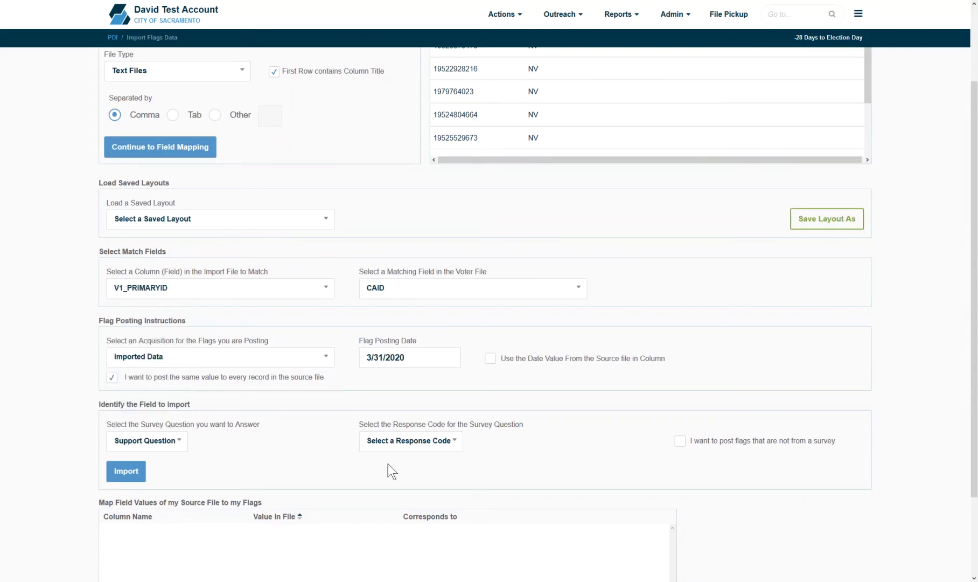
{"action": "left_click", "coordinate": [395, 447]}
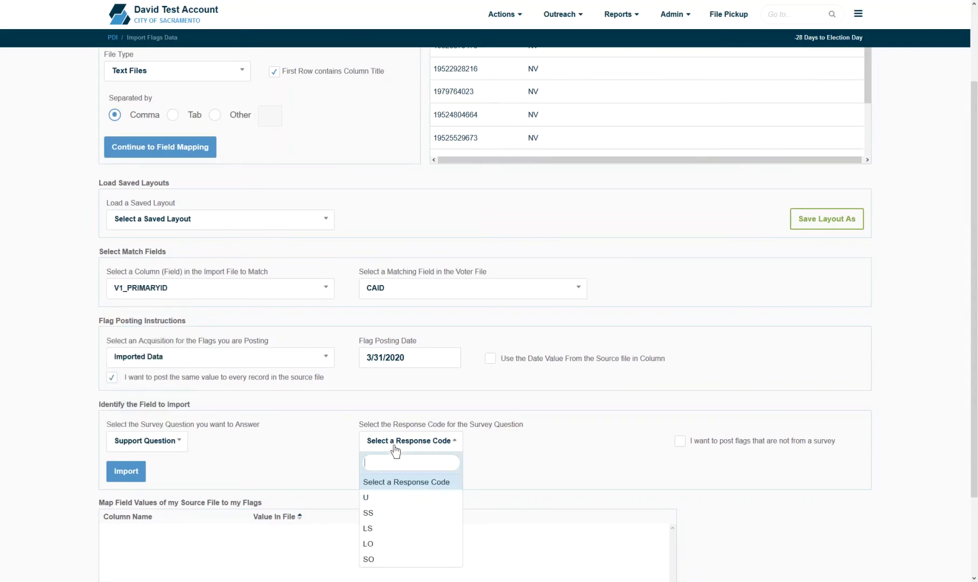
{"action": "left_click", "coordinate": [397, 516]}
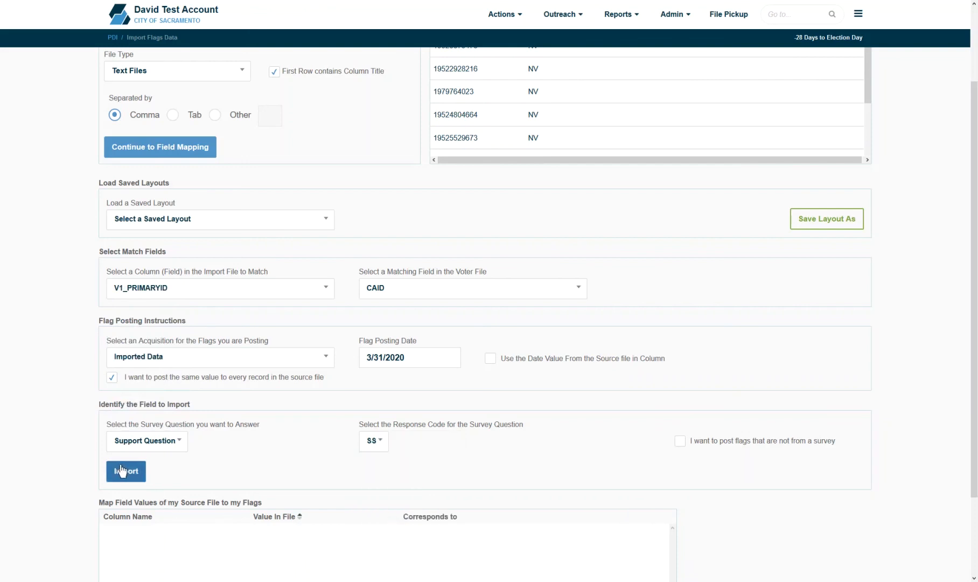
{"action": "scroll", "coordinate": [539, 216], "scroll_direction": "up", "scroll_amount": 2}
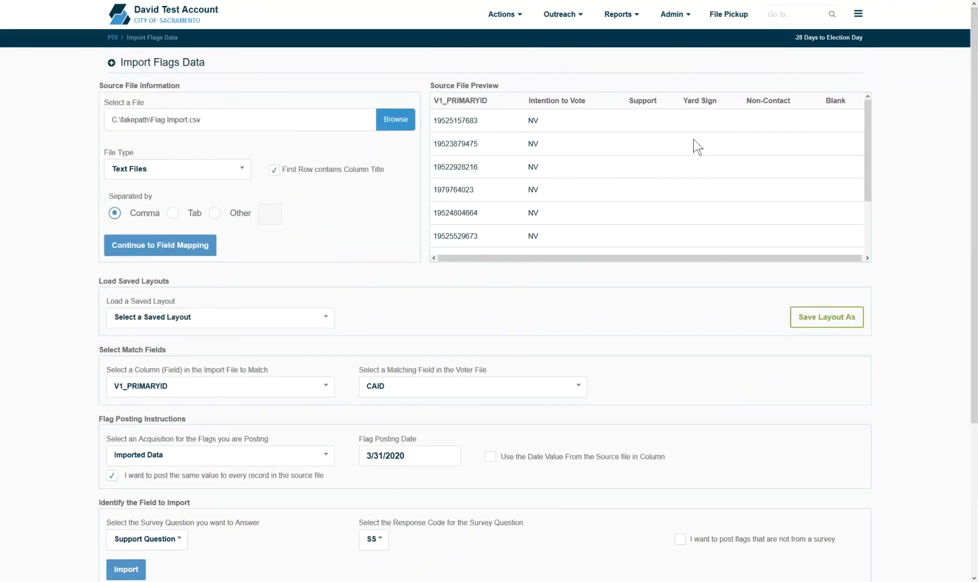
{"action": "scroll", "coordinate": [484, 382], "scroll_direction": "down", "scroll_amount": 4}
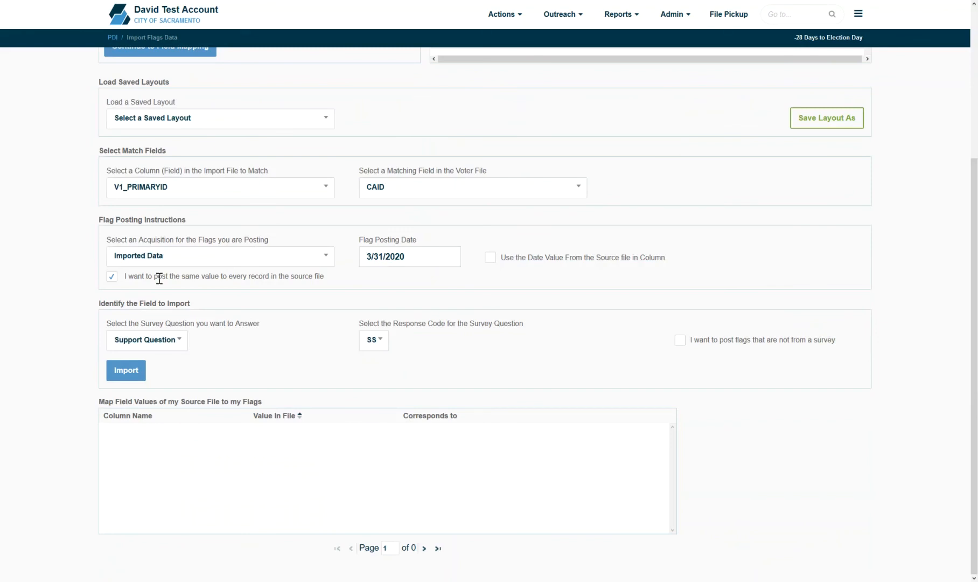
Step: Stop posting one value and map the Intention to Vote column to 'Are you planning to vote?'
{"action": "left_click", "coordinate": [116, 278]}
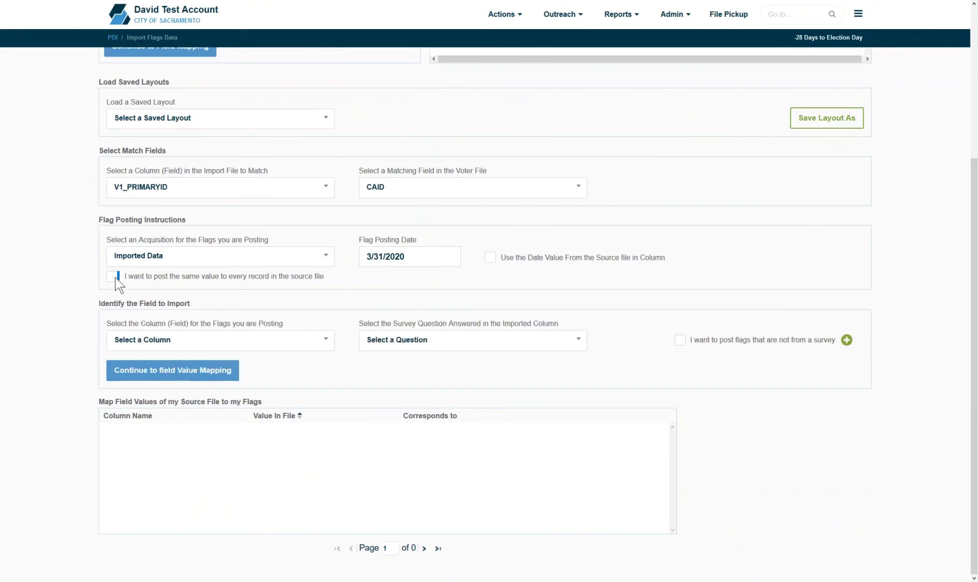
{"action": "left_click", "coordinate": [149, 339]}
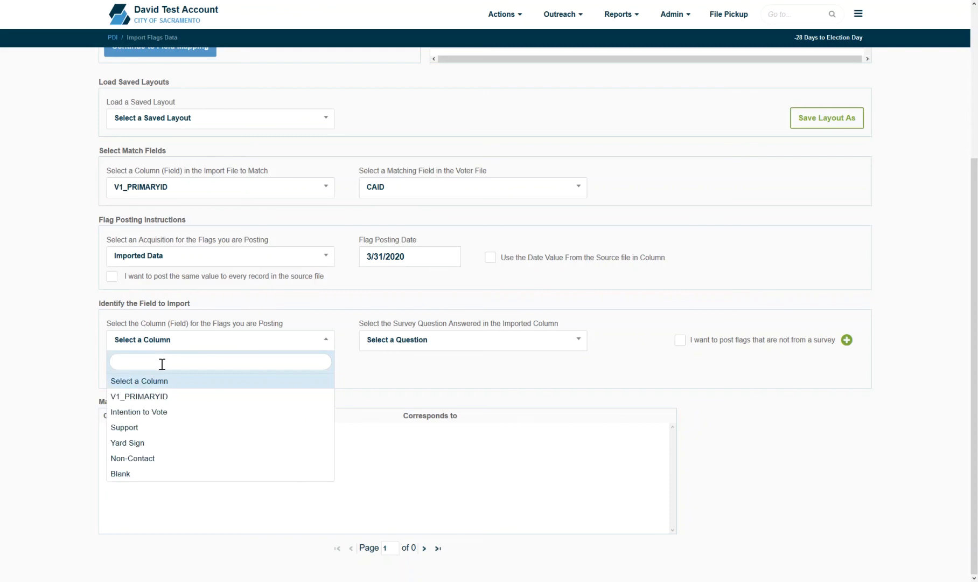
{"action": "left_click", "coordinate": [152, 411]}
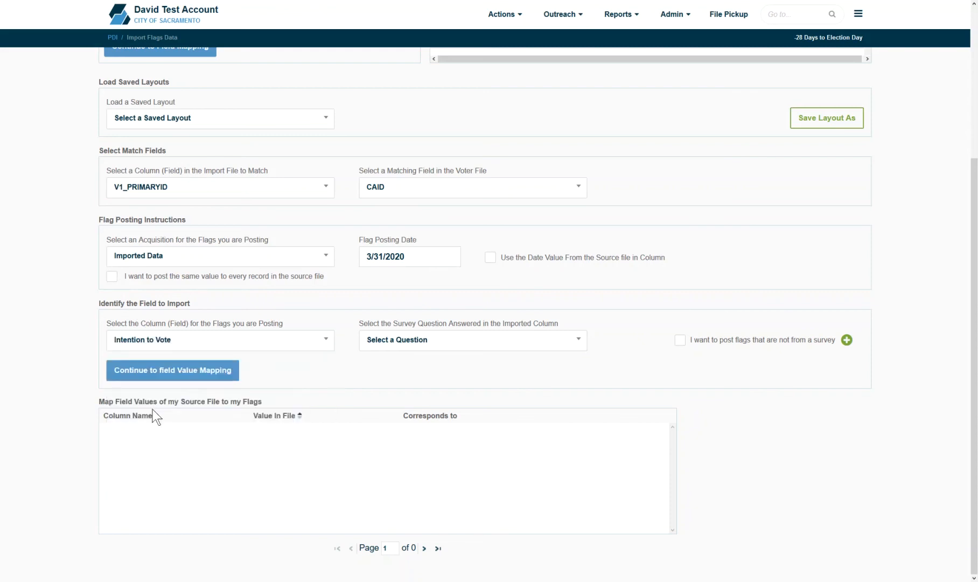
{"action": "left_click", "coordinate": [442, 343]}
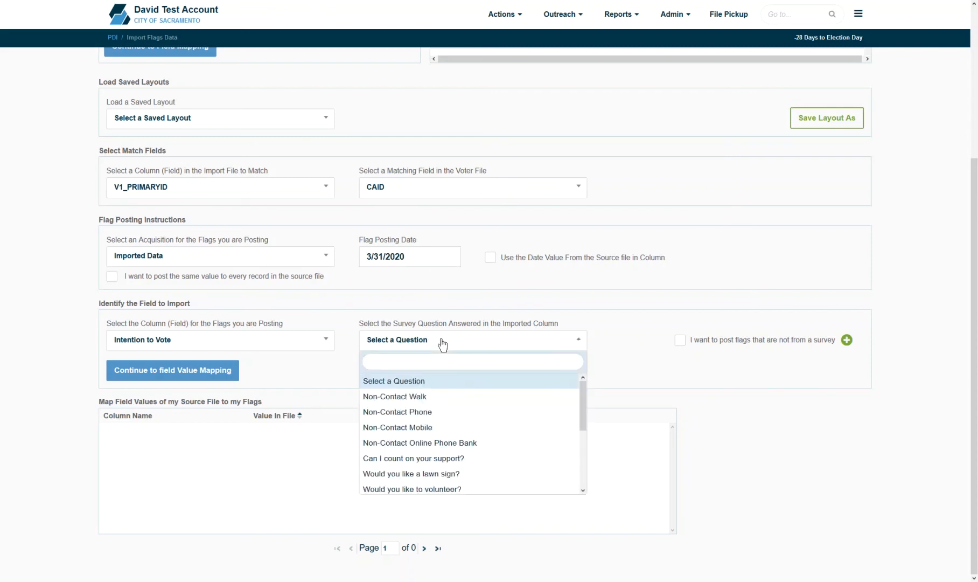
{"action": "type", "text": "vote"}
{"action": "key", "text": "Return"}
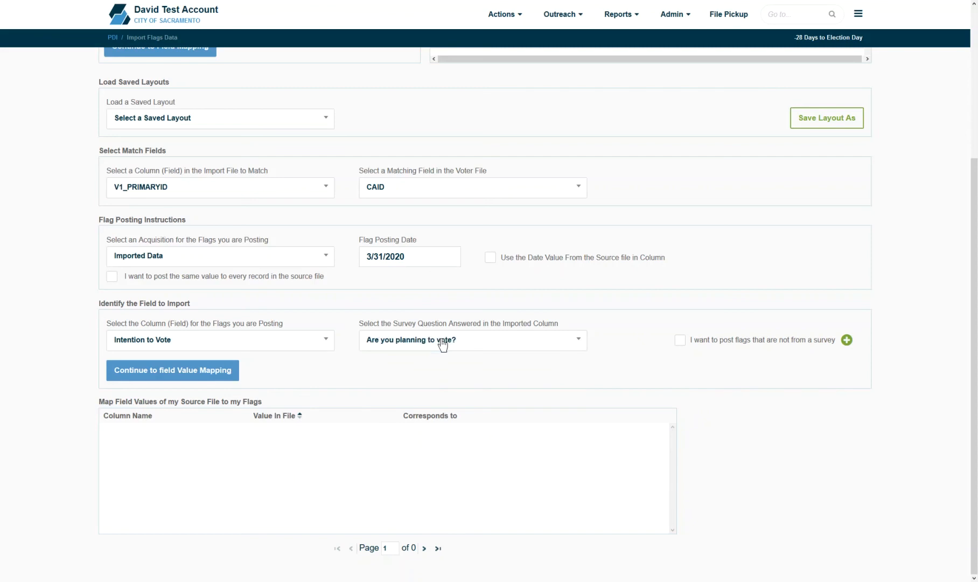
Step: Add two more rows and map the Support column to 'Can I count on your support?'
{"action": "left_click", "coordinate": [848, 341]}
{"action": "left_click", "coordinate": [848, 342]}
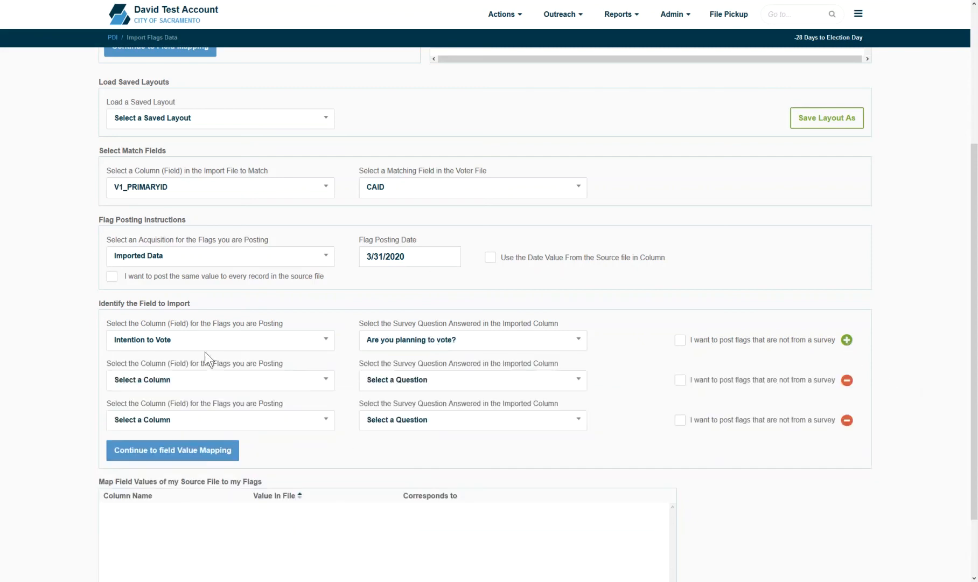
{"action": "left_click", "coordinate": [192, 383]}
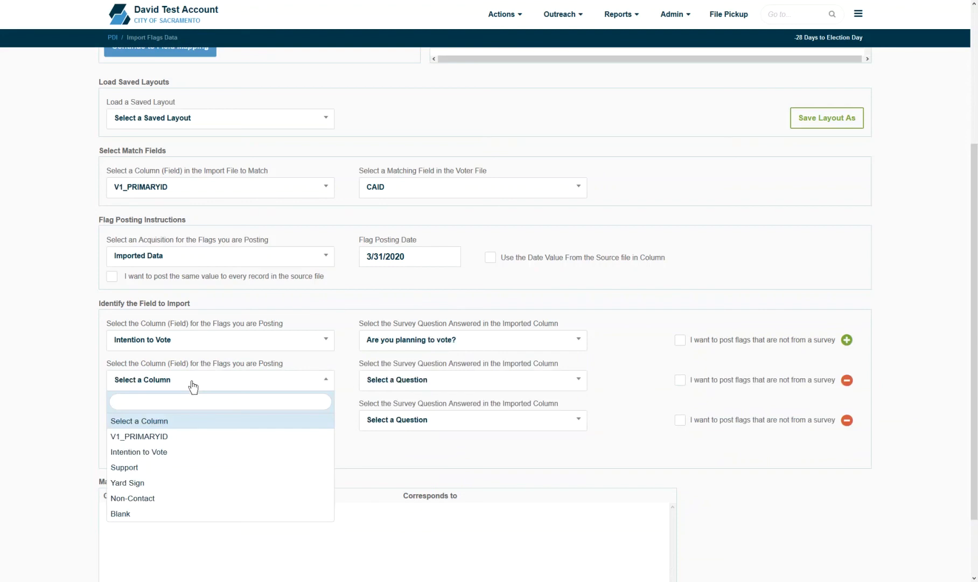
{"action": "type", "text": "sup"}
{"action": "key", "text": "Return"}
{"action": "left_click", "coordinate": [399, 382]}
{"action": "type", "text": "sup"}
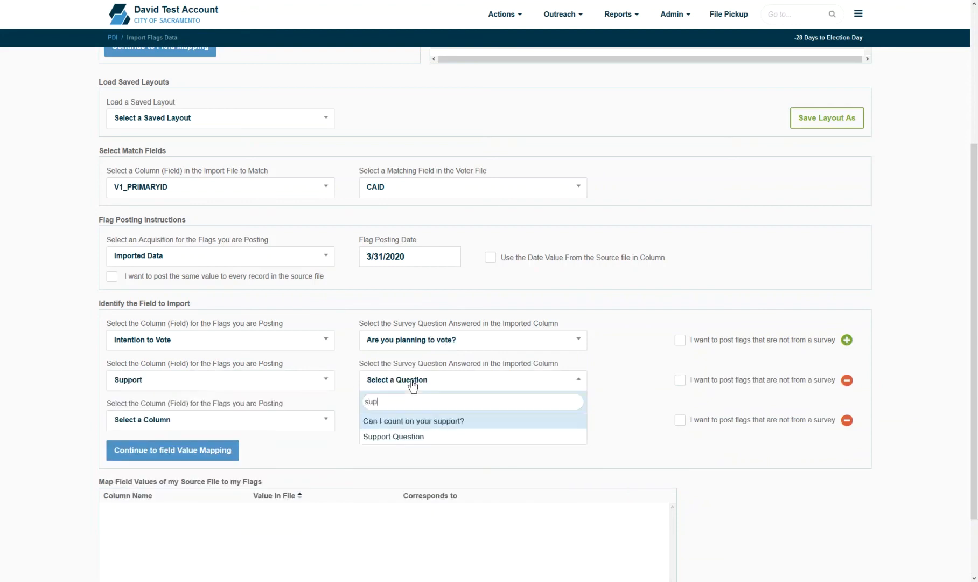
{"action": "key", "text": "Return"}
Step: Map the Non-Contact column to the Non-Contact Walk question
{"action": "left_click", "coordinate": [232, 422]}
{"action": "type", "text": "non"}
{"action": "key", "text": "Return"}
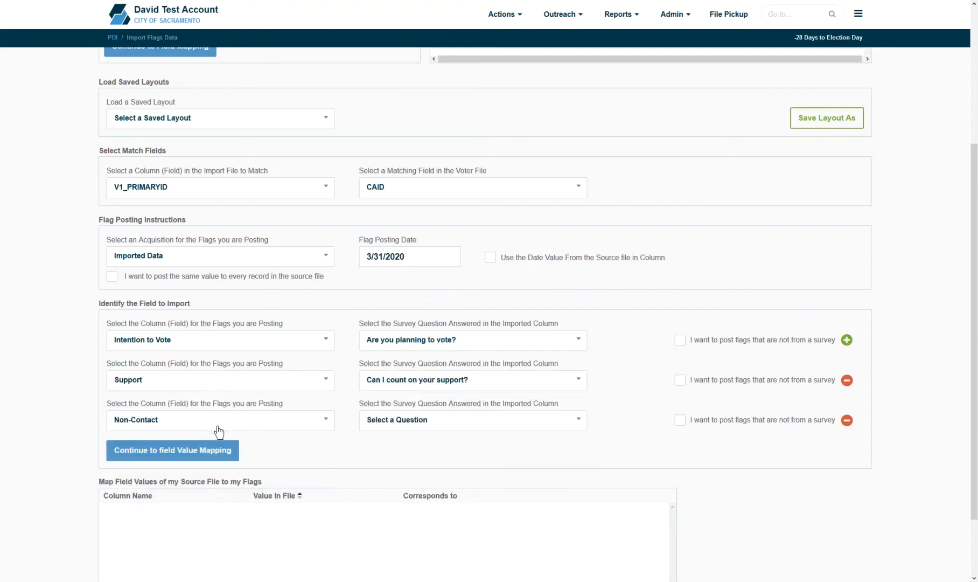
{"action": "left_click", "coordinate": [408, 425]}
{"action": "type", "text": "non"}
{"action": "key", "text": "Return"}
Step: Map Intention to Vote values MVT to Maybe, NV to Unlikely to Vote, VT to Very Likely to Vote
{"action": "left_click", "coordinate": [161, 454]}
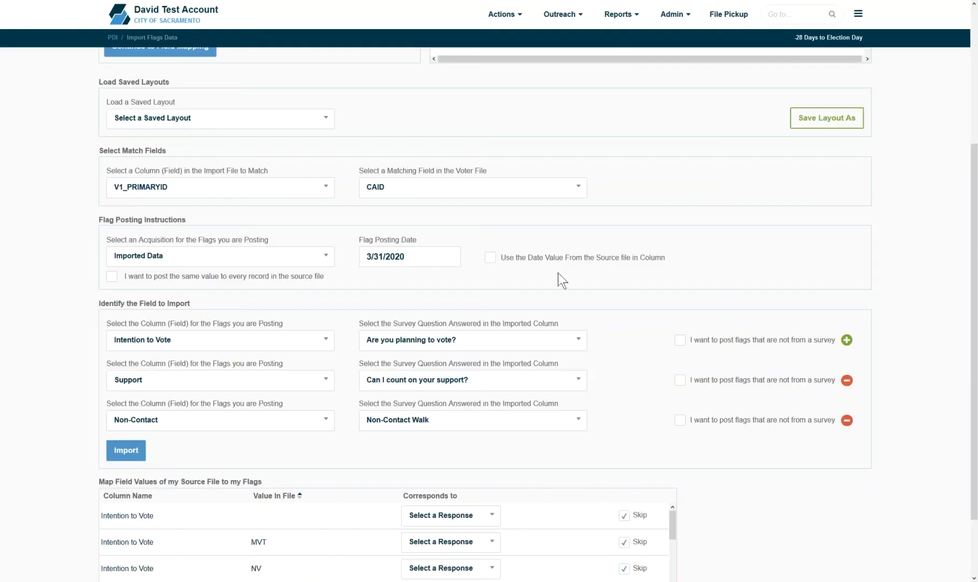
{"action": "left_click_drag", "start_coordinate": [975, 235], "coordinate": [976, 294]}
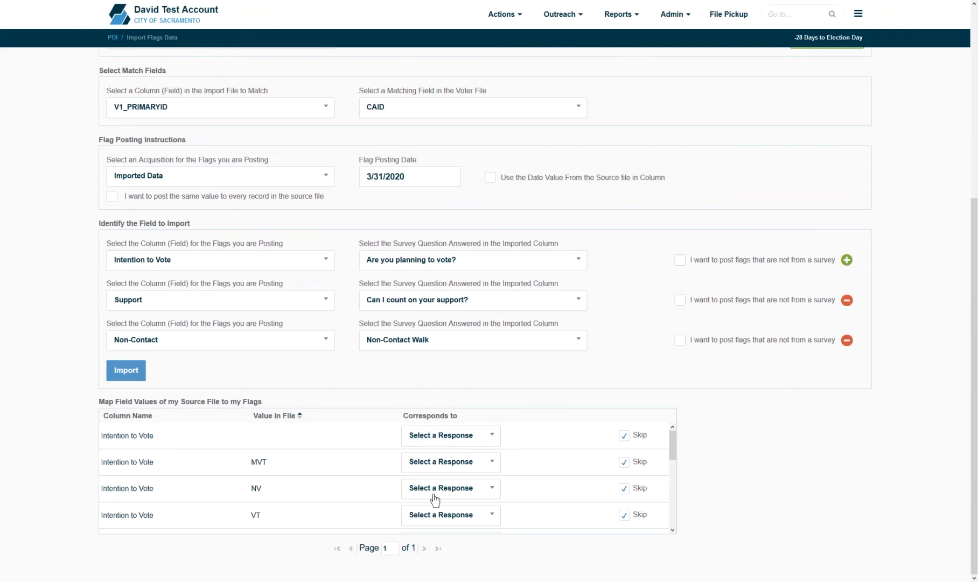
{"action": "left_click", "coordinate": [452, 468]}
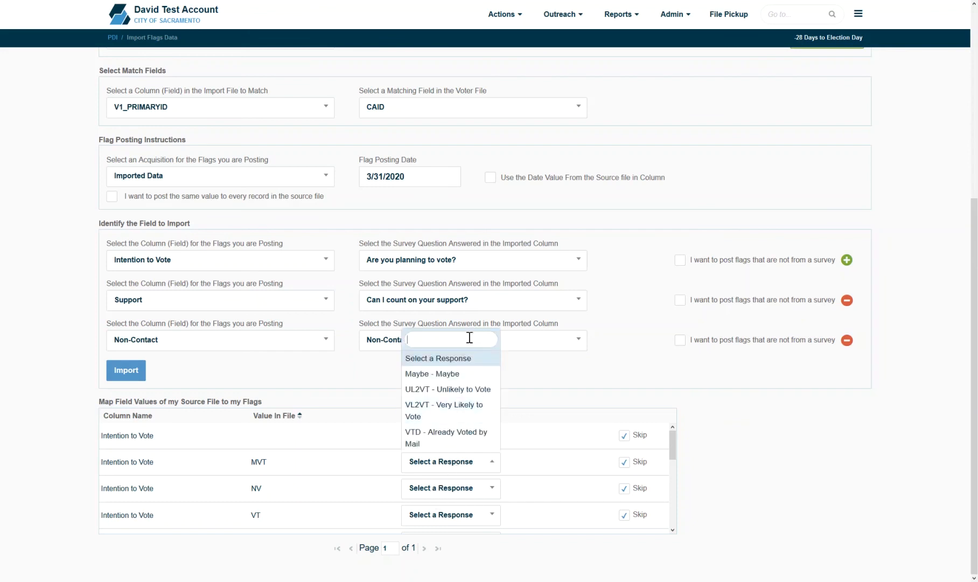
{"action": "left_click", "coordinate": [443, 379]}
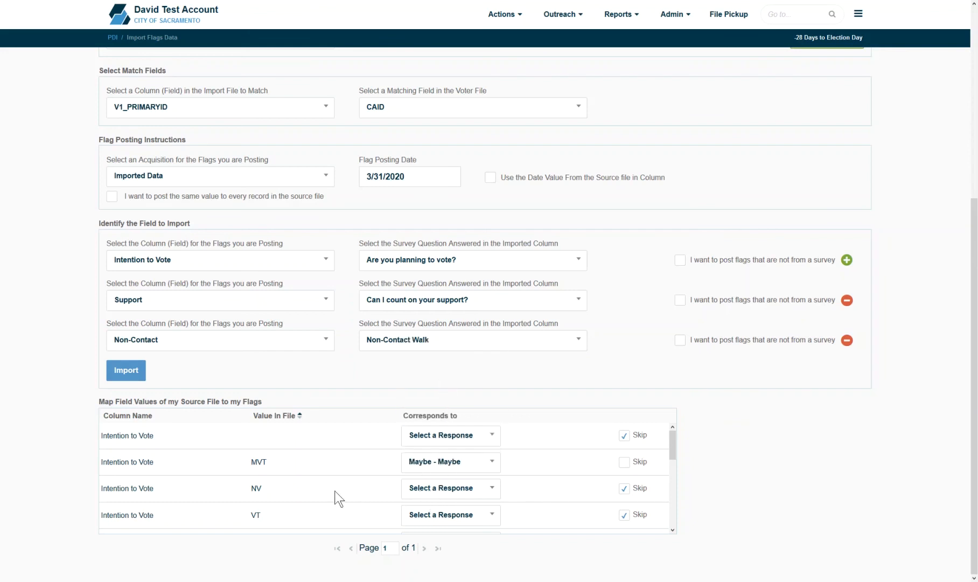
{"action": "left_click", "coordinate": [438, 497]}
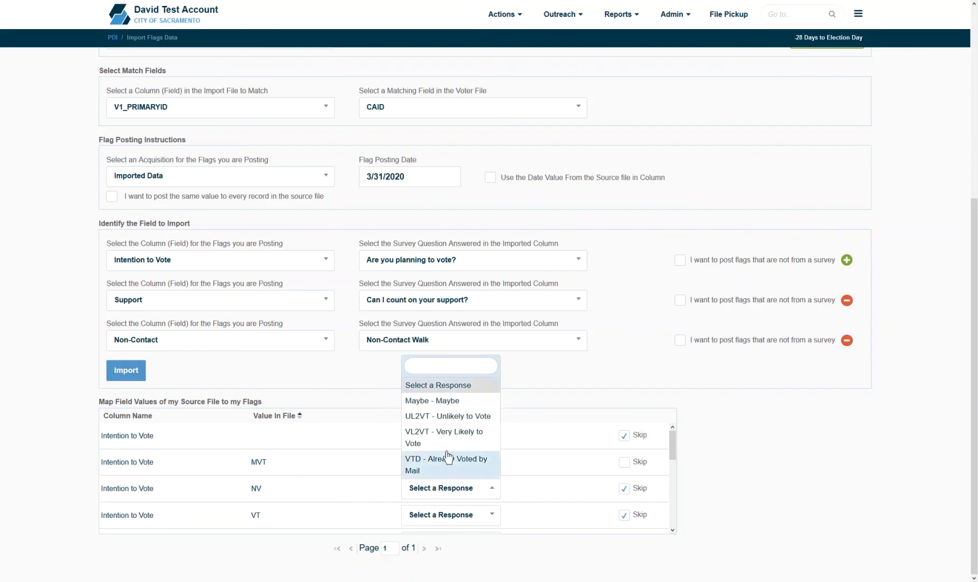
{"action": "left_click", "coordinate": [439, 416]}
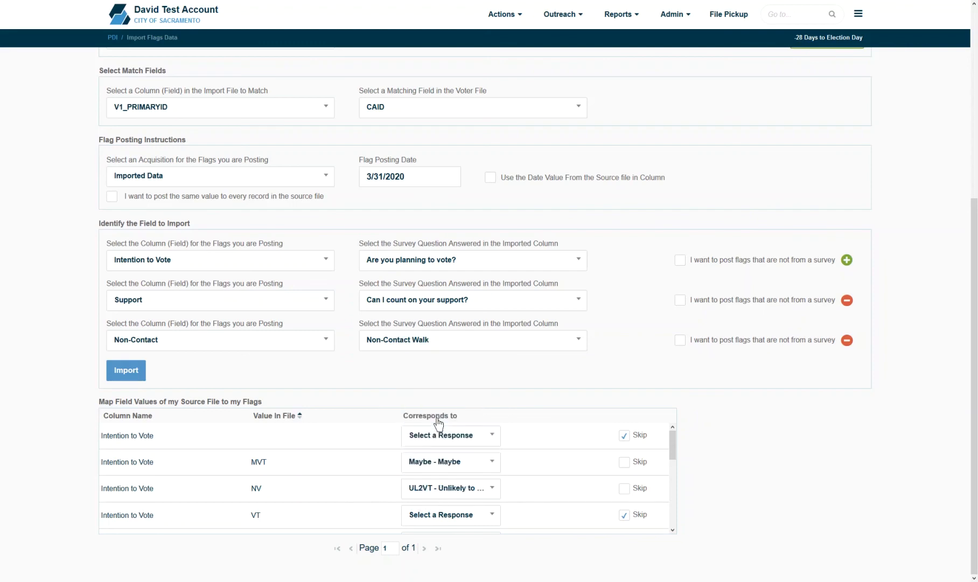
{"action": "left_click", "coordinate": [436, 522]}
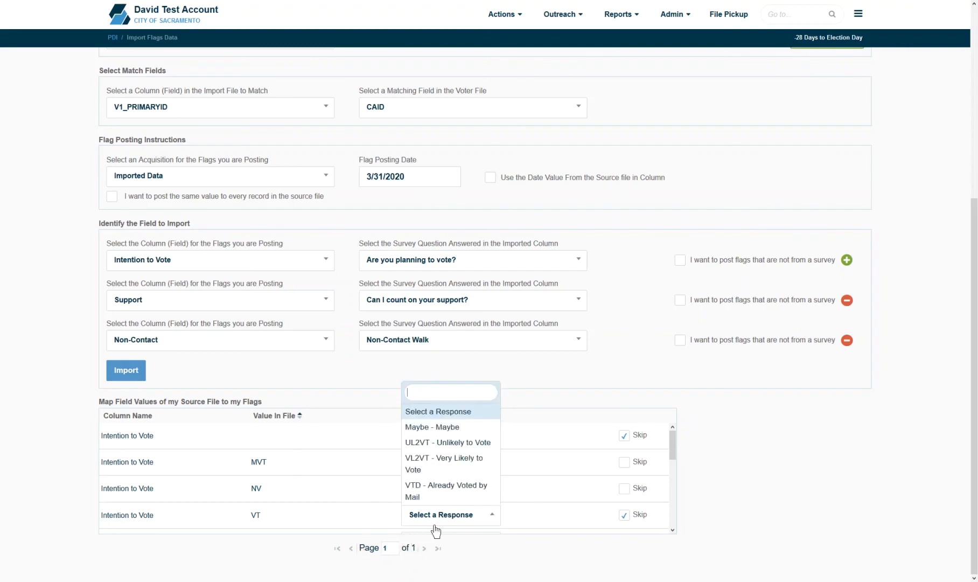
{"action": "left_click", "coordinate": [456, 465]}
{"action": "left_click_drag", "start_coordinate": [674, 447], "coordinate": [674, 486]}
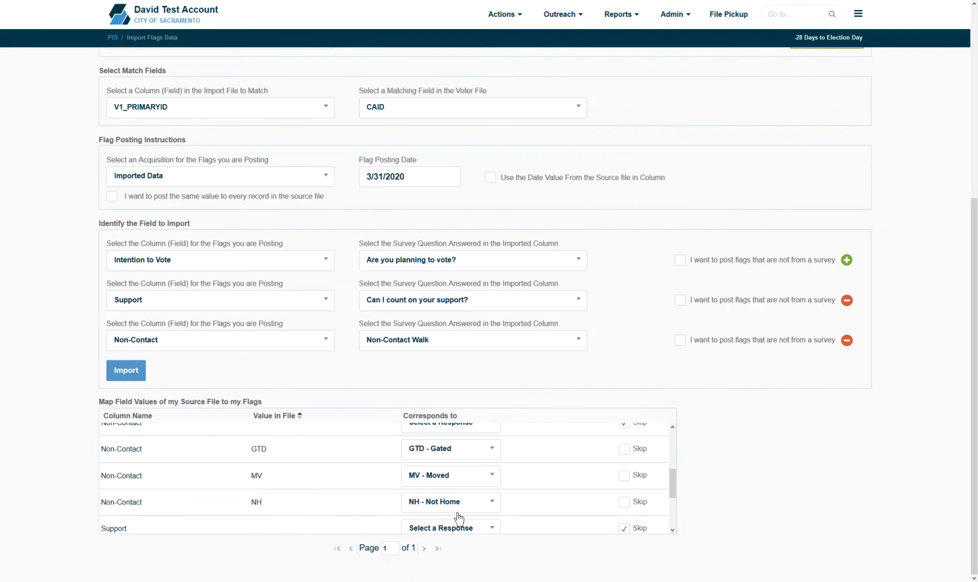
{"action": "left_click_drag", "start_coordinate": [673, 493], "coordinate": [677, 525]}
Step: Map the SO value to No - Oppose and the SS value to Yes - Support
{"action": "left_click", "coordinate": [424, 467]}
{"action": "left_click", "coordinate": [437, 553]}
{"action": "left_click", "coordinate": [448, 495]}
{"action": "left_click", "coordinate": [438, 460]}
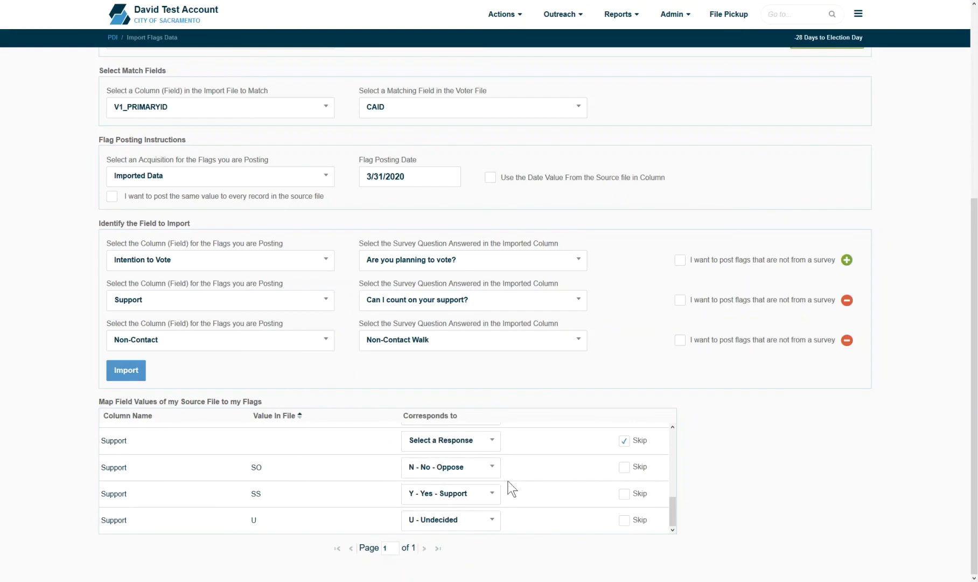
Step: Run the flag import, matching 282 of 308 records, and dismiss the success summary
{"action": "left_click", "coordinate": [120, 370]}
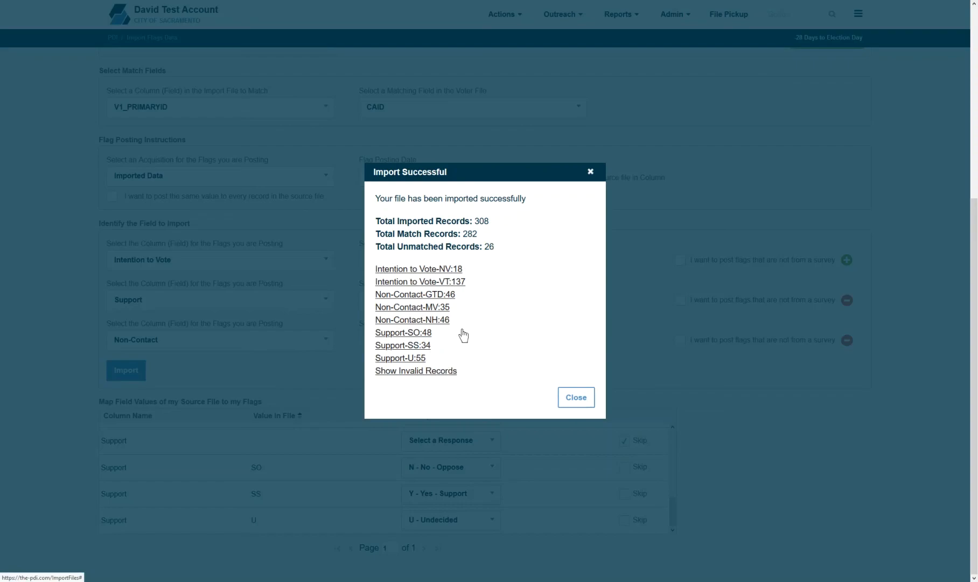
{"action": "left_click", "coordinate": [587, 395]}
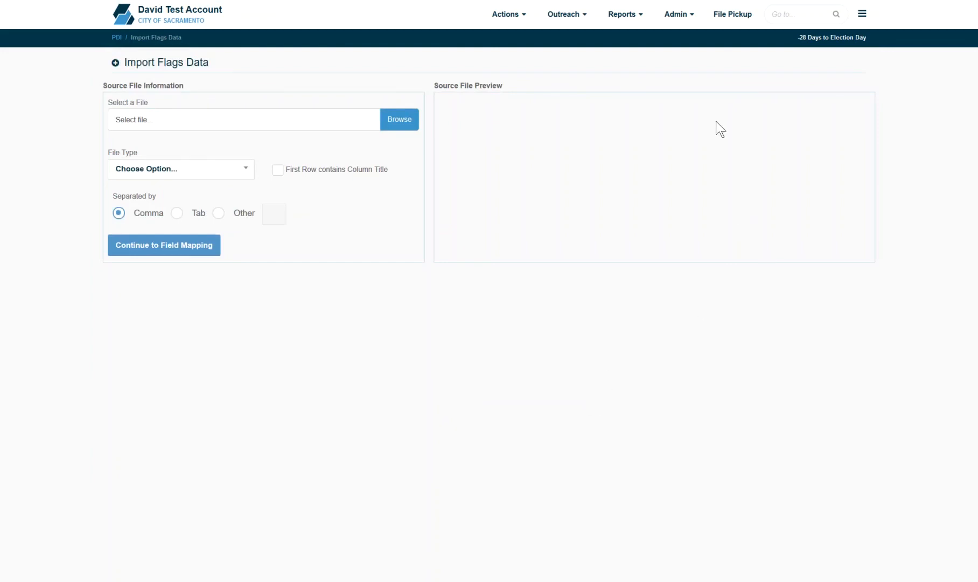
{"action": "left_click", "coordinate": [678, 15]}
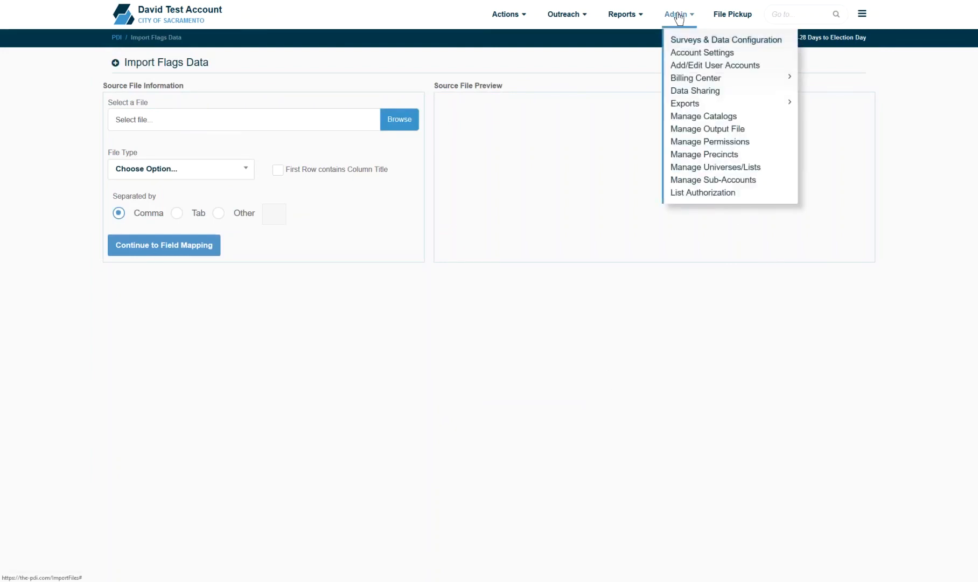
Step: Deactivate the 18P4 18-35 universe, then show inactive universes and reactivate it
{"action": "left_click", "coordinate": [715, 168]}
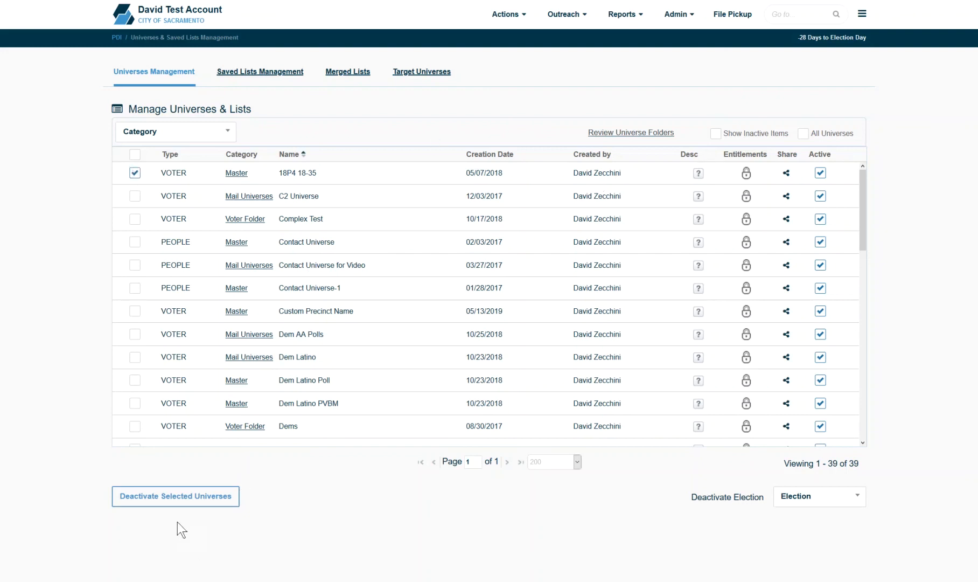
{"action": "left_click", "coordinate": [168, 504]}
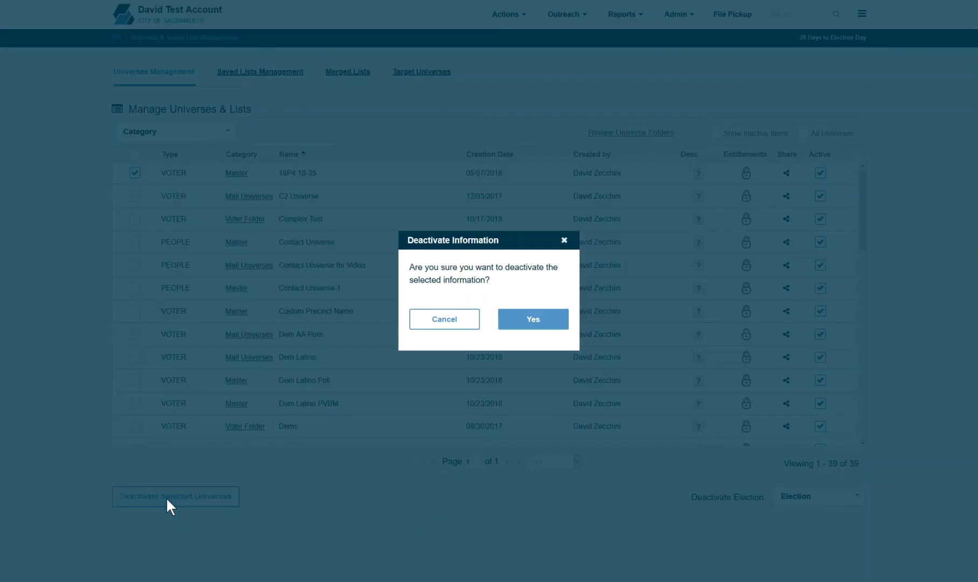
{"action": "left_click", "coordinate": [532, 321]}
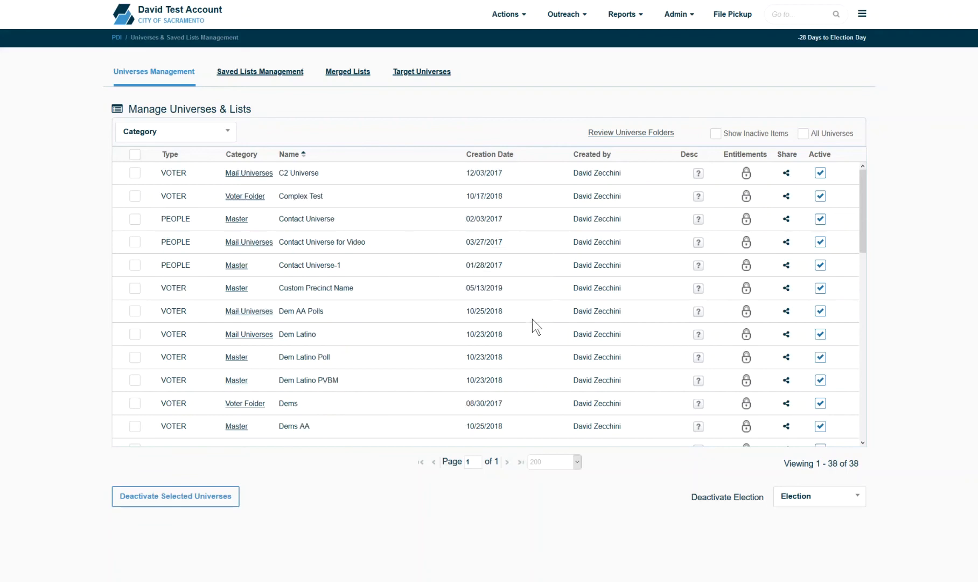
{"action": "left_click", "coordinate": [716, 134]}
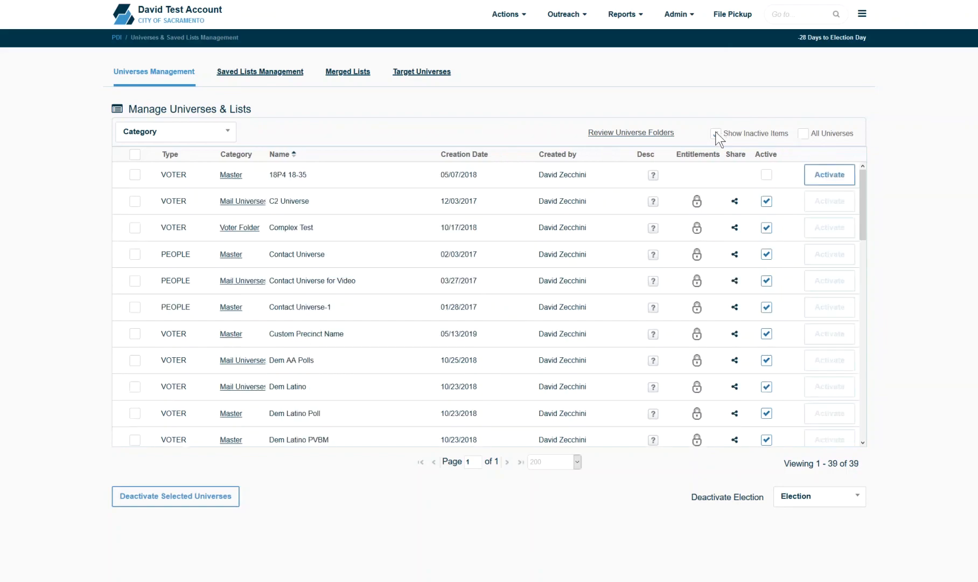
{"action": "left_click", "coordinate": [830, 178]}
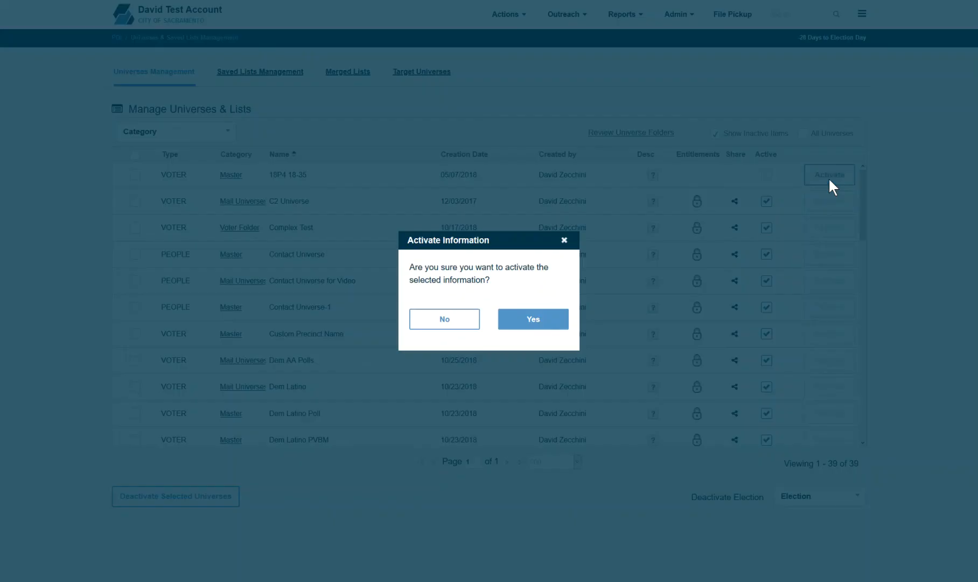
{"action": "left_click", "coordinate": [534, 319]}
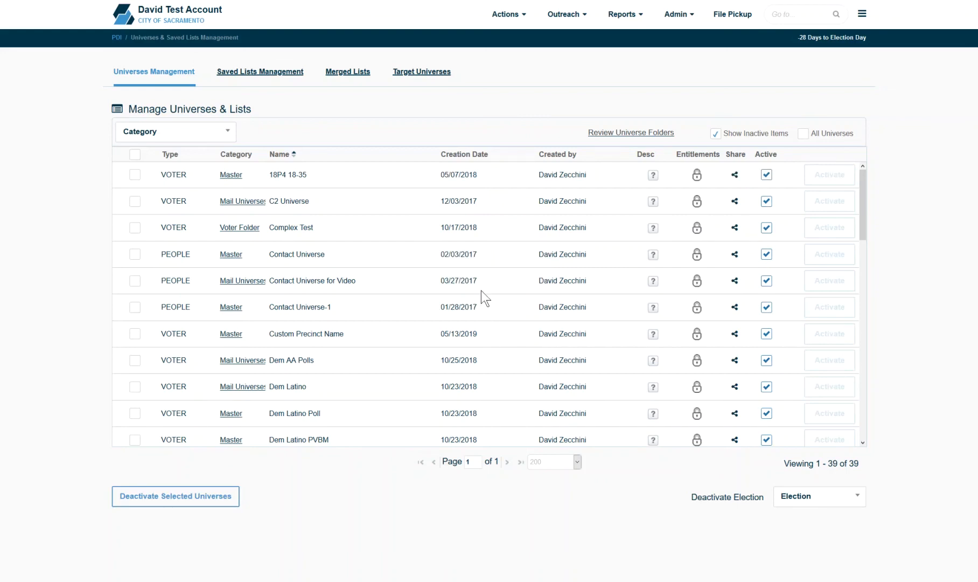
Step: Check the 18P4 18-35 description and change its category from Master to Voter Folder
{"action": "left_click", "coordinate": [651, 176]}
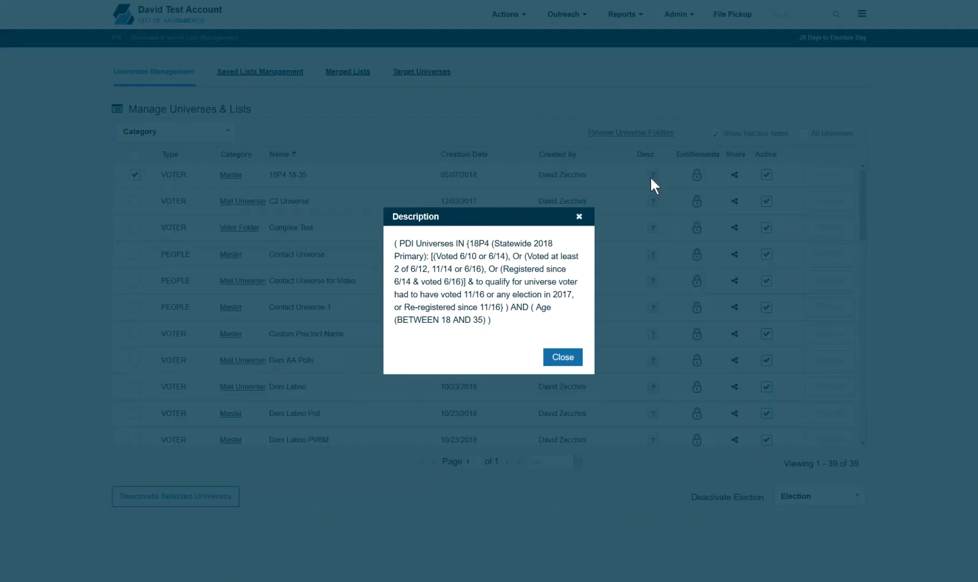
{"action": "left_click", "coordinate": [575, 356]}
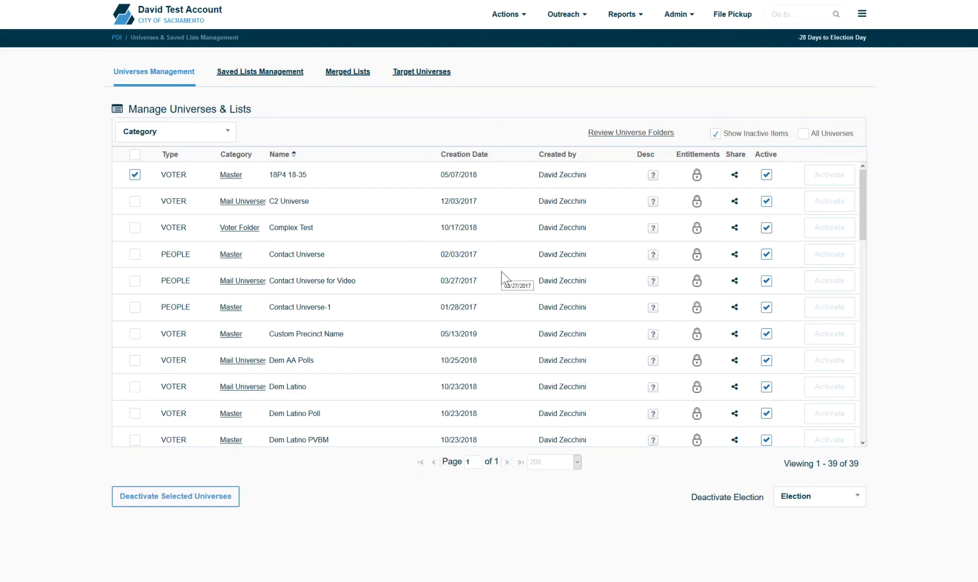
{"action": "left_click", "coordinate": [229, 177]}
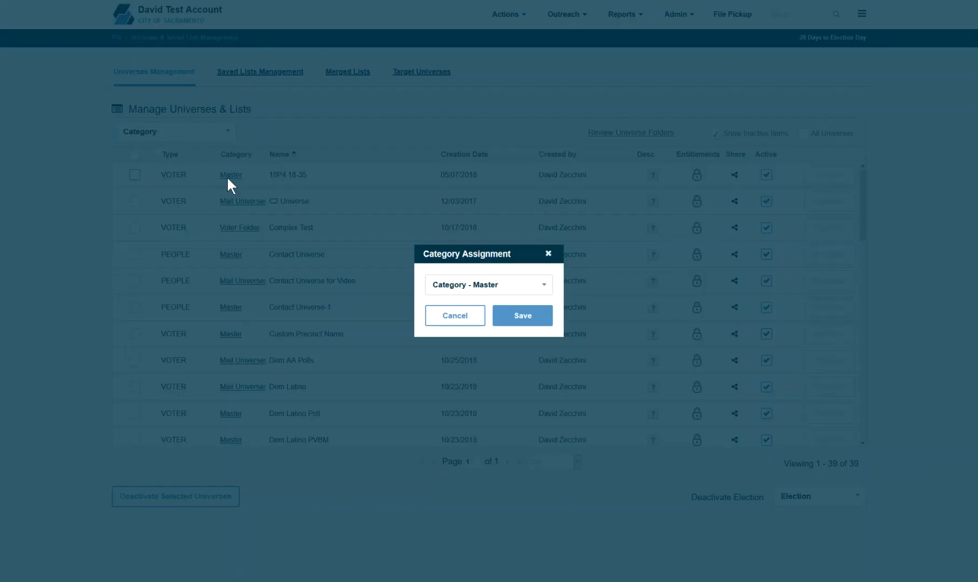
{"action": "left_click", "coordinate": [480, 288]}
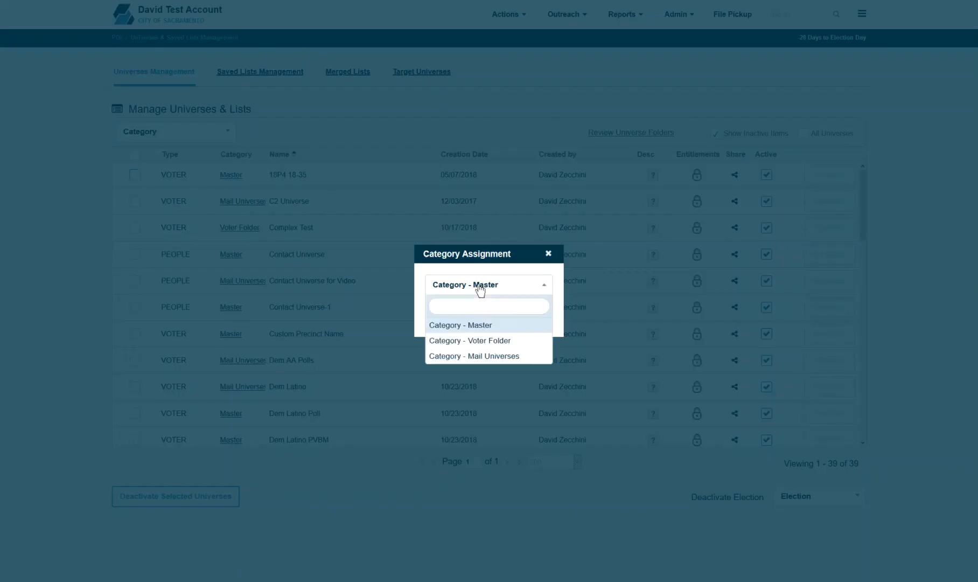
{"action": "left_click", "coordinate": [502, 341]}
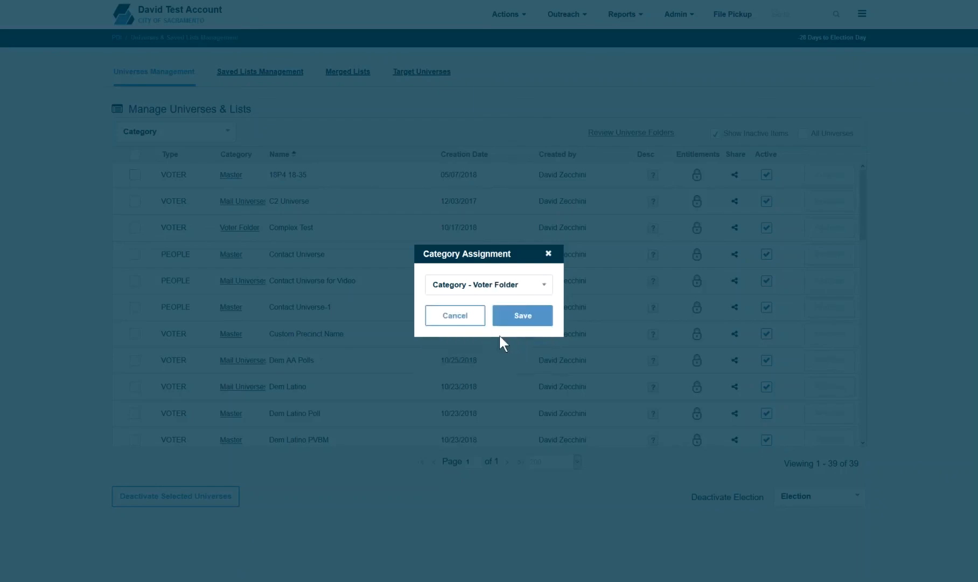
{"action": "left_click", "coordinate": [527, 317]}
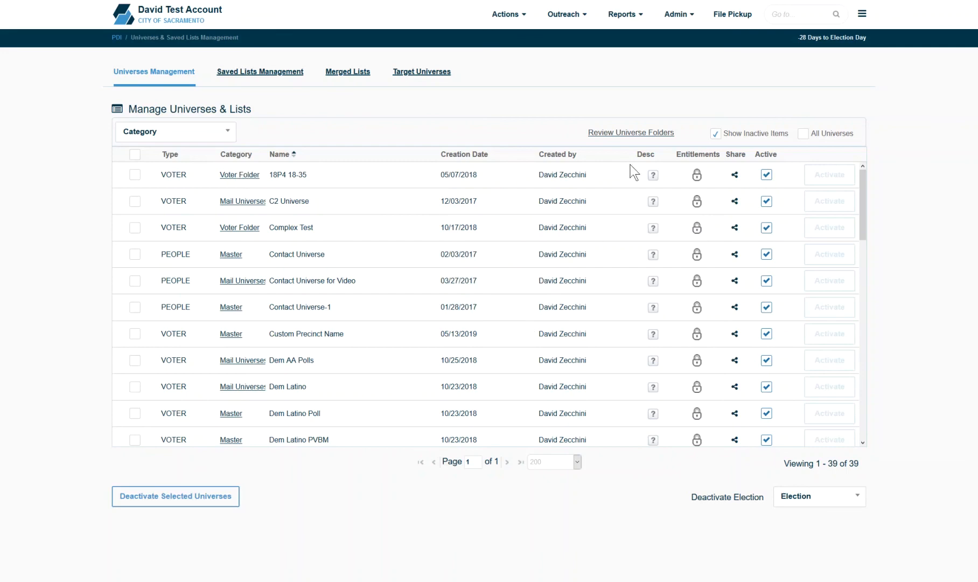
{"action": "left_click", "coordinate": [614, 134]}
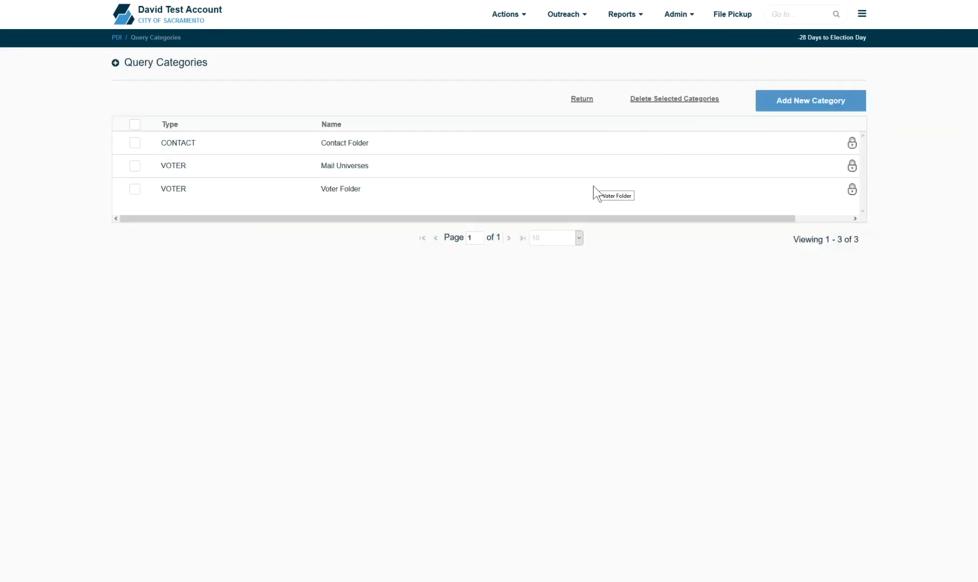
{"action": "left_click", "coordinate": [136, 189]}
{"action": "left_click", "coordinate": [684, 98]}
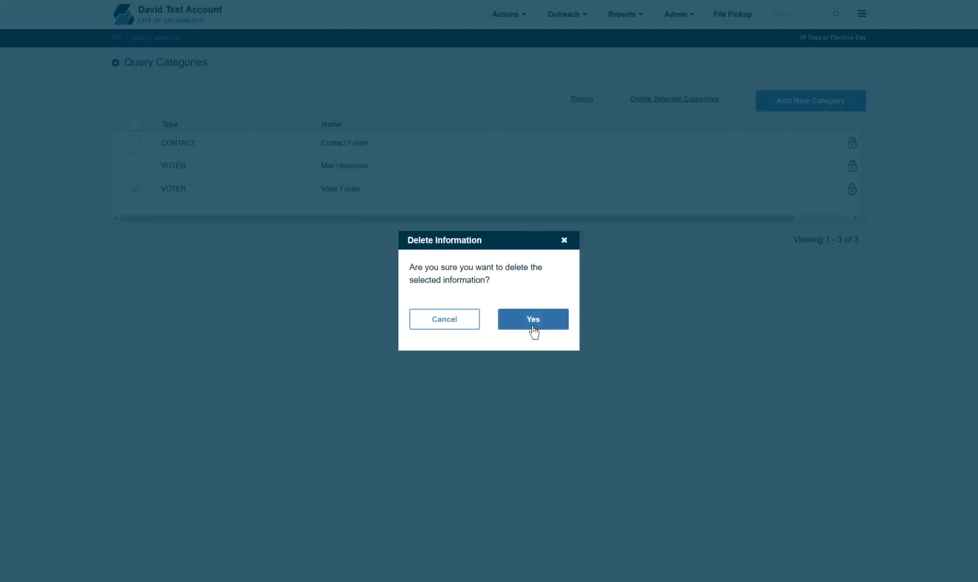
{"action": "left_click", "coordinate": [563, 241]}
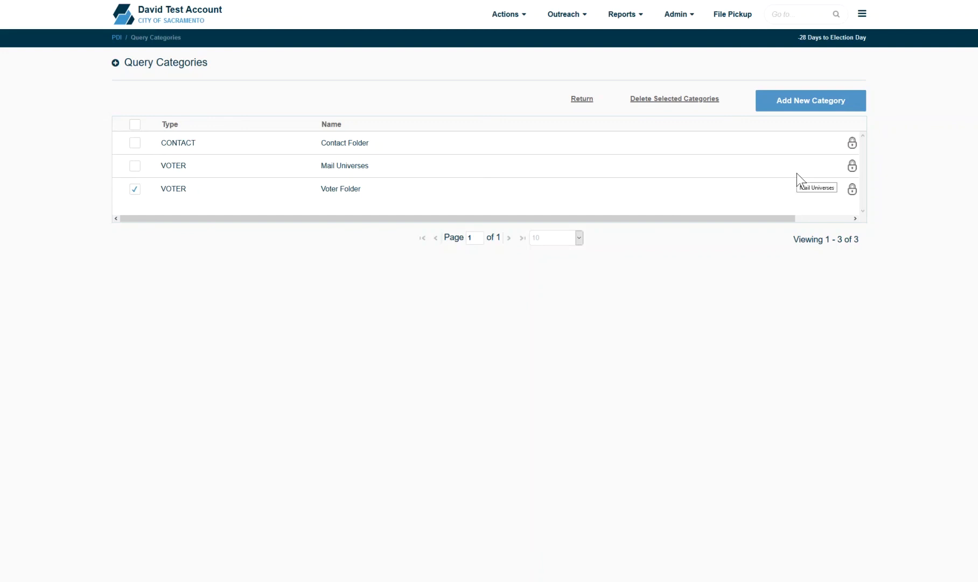
{"action": "left_click", "coordinate": [809, 116]}
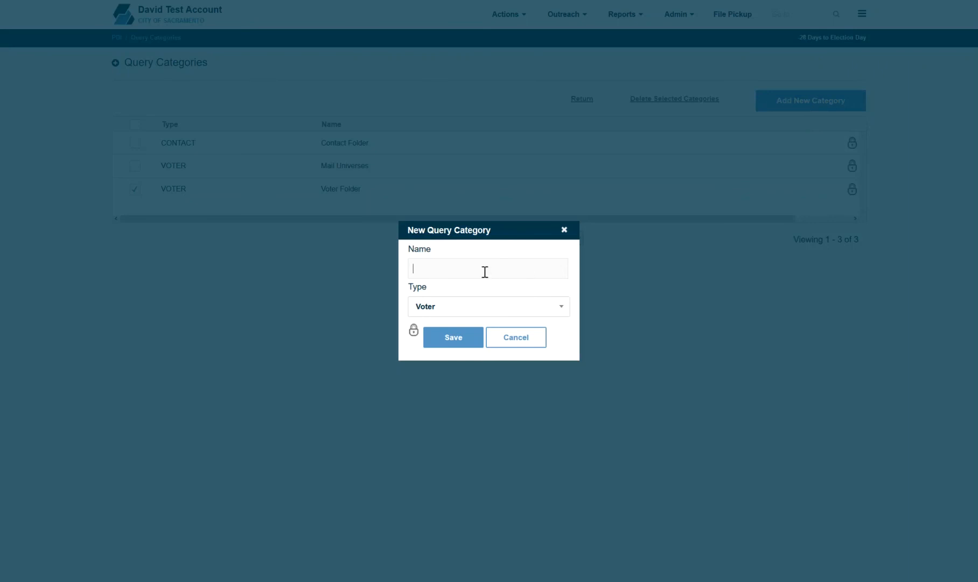
{"action": "left_click", "coordinate": [467, 309]}
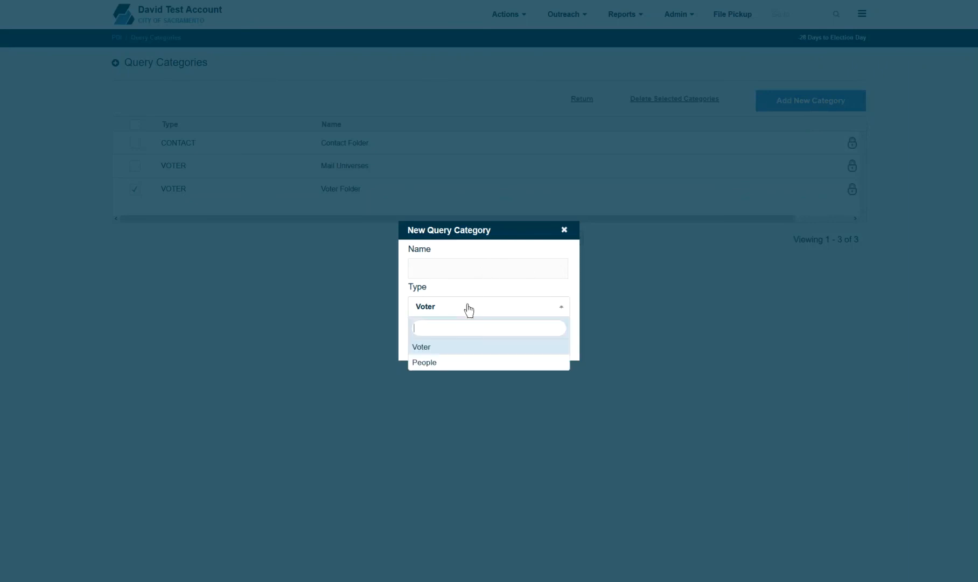
{"action": "left_click", "coordinate": [468, 310]}
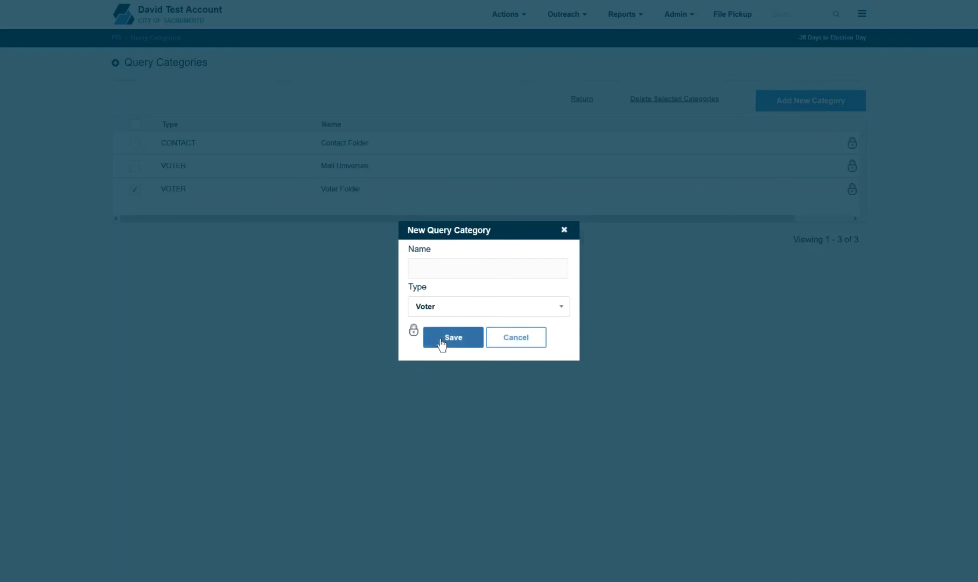
{"action": "left_click", "coordinate": [502, 339]}
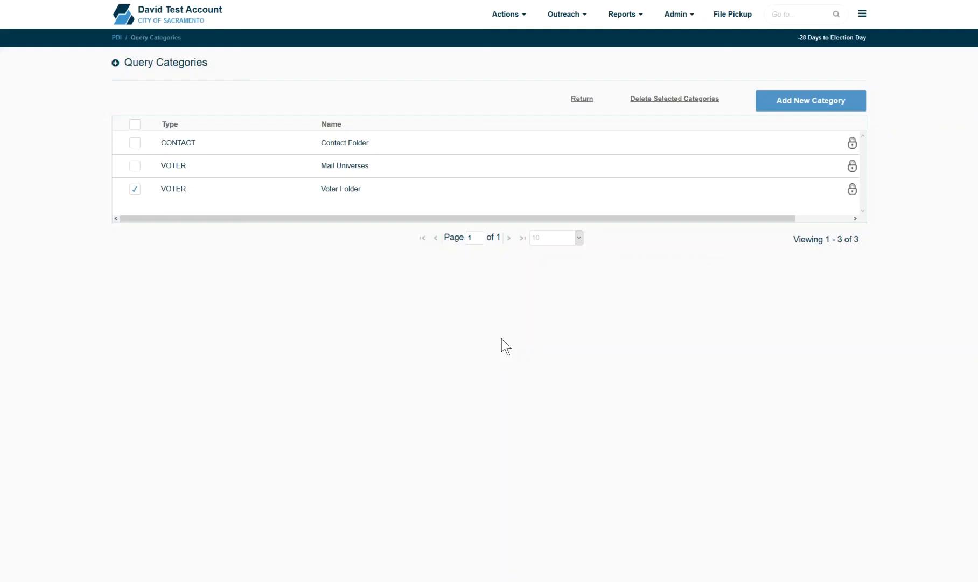
{"action": "left_click", "coordinate": [584, 100]}
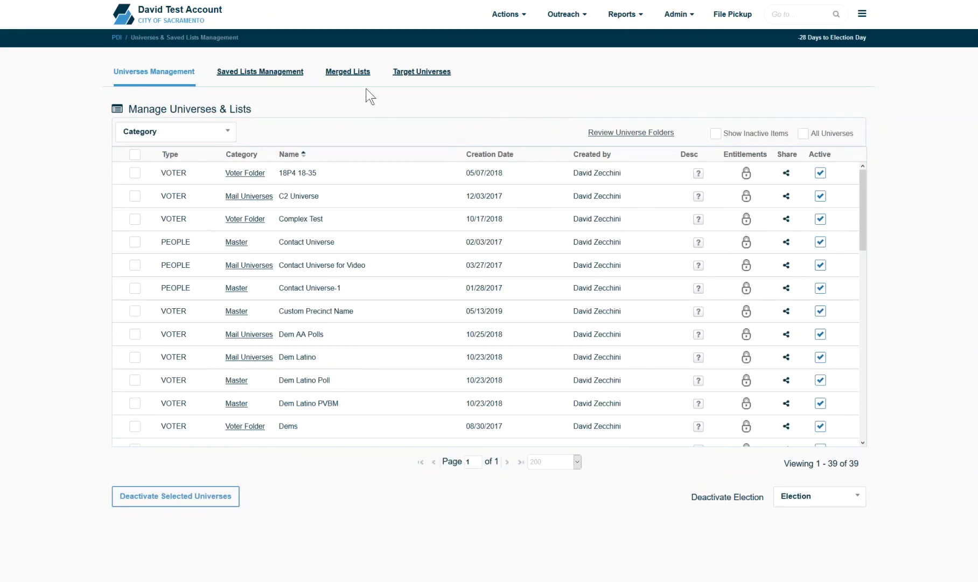
Step: Deactivate the Support - Query List saved list, then show inactive lists and reactivate it
{"action": "left_click", "coordinate": [273, 81]}
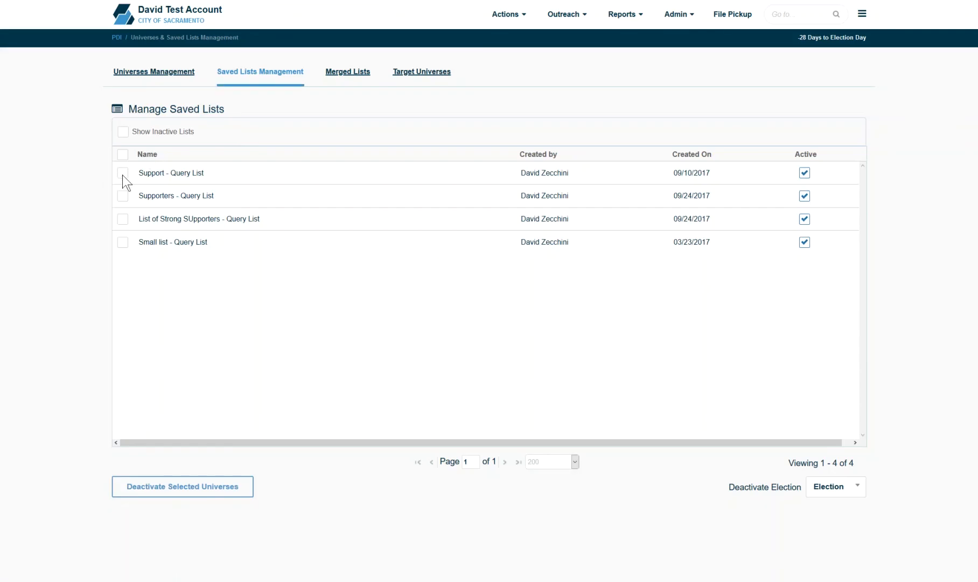
{"action": "left_click", "coordinate": [201, 486]}
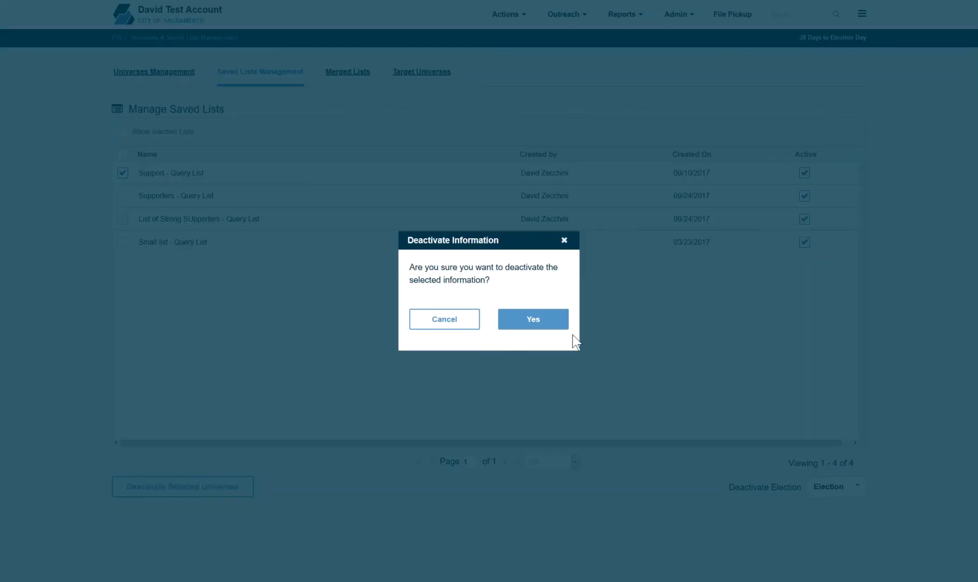
{"action": "left_click", "coordinate": [555, 325]}
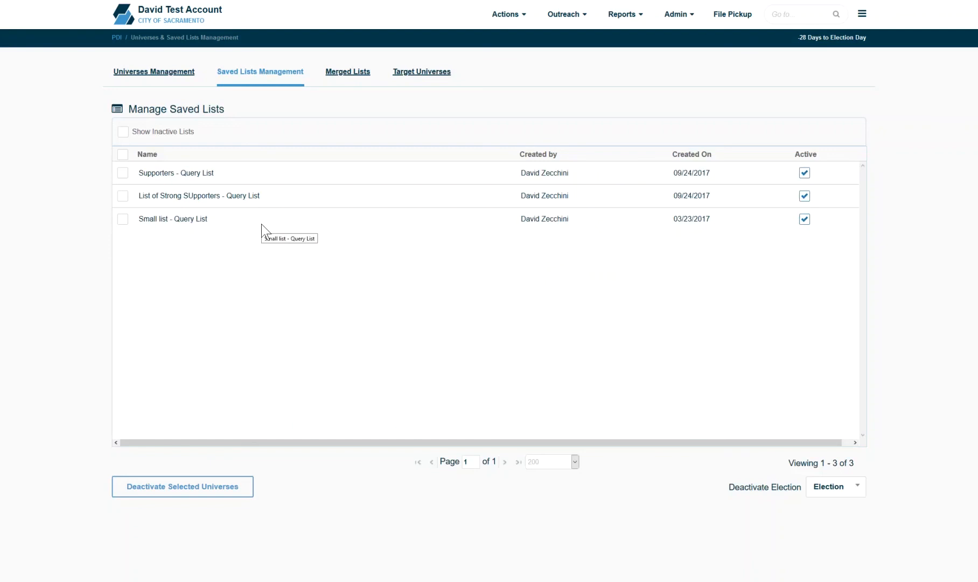
{"action": "left_click", "coordinate": [122, 131]}
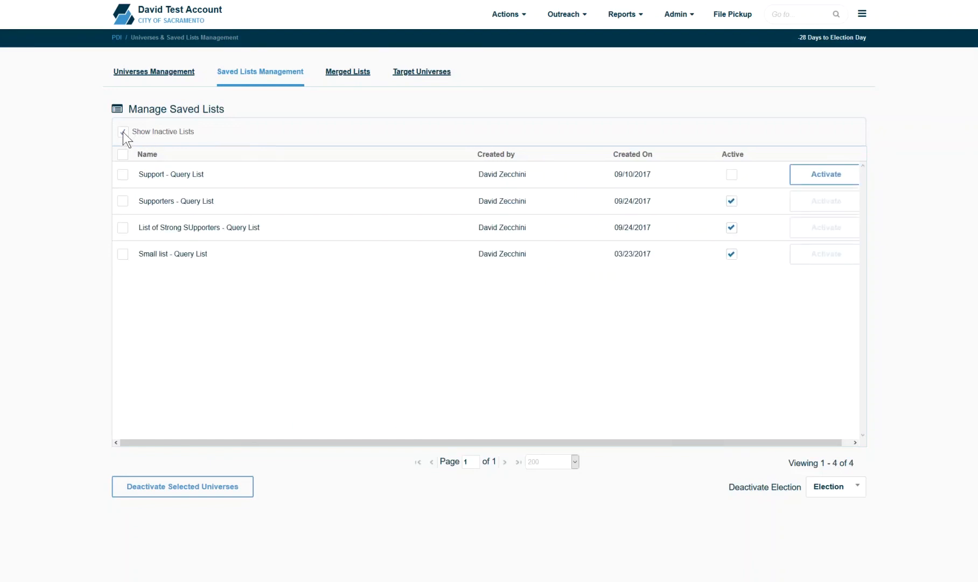
{"action": "left_click", "coordinate": [835, 177]}
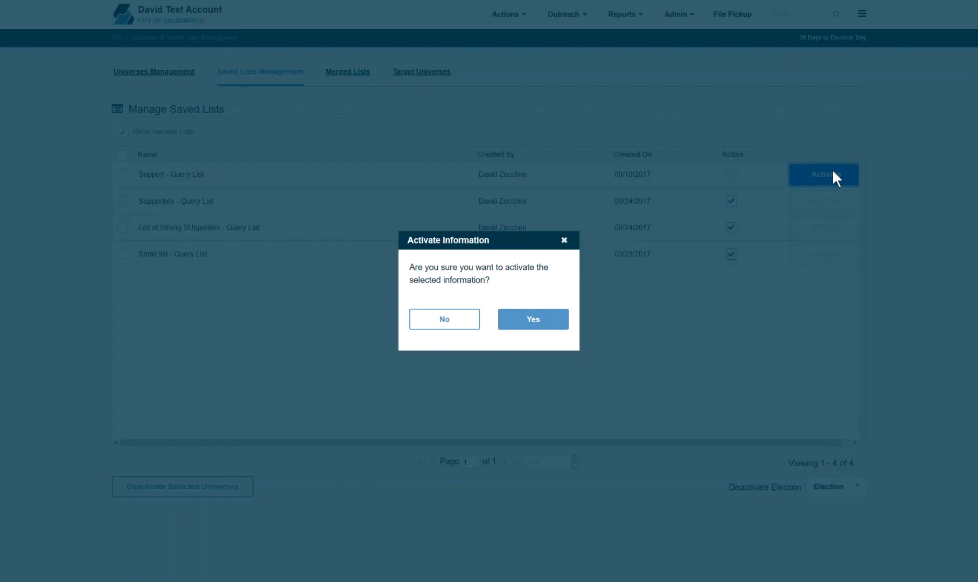
{"action": "left_click", "coordinate": [551, 323]}
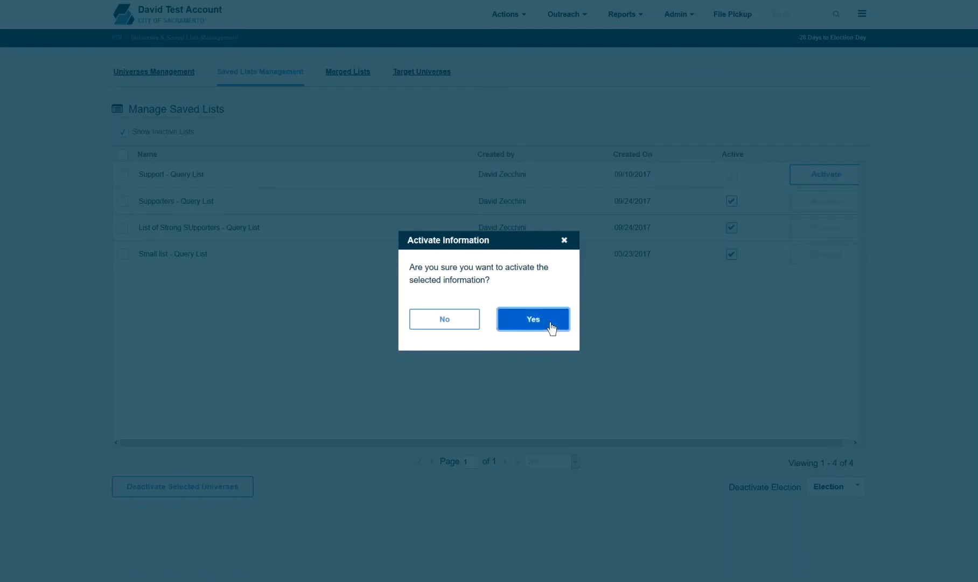
Step: Deactivate the Test Event merged list, then show inactive lists and reactivate it
{"action": "left_click", "coordinate": [352, 80]}
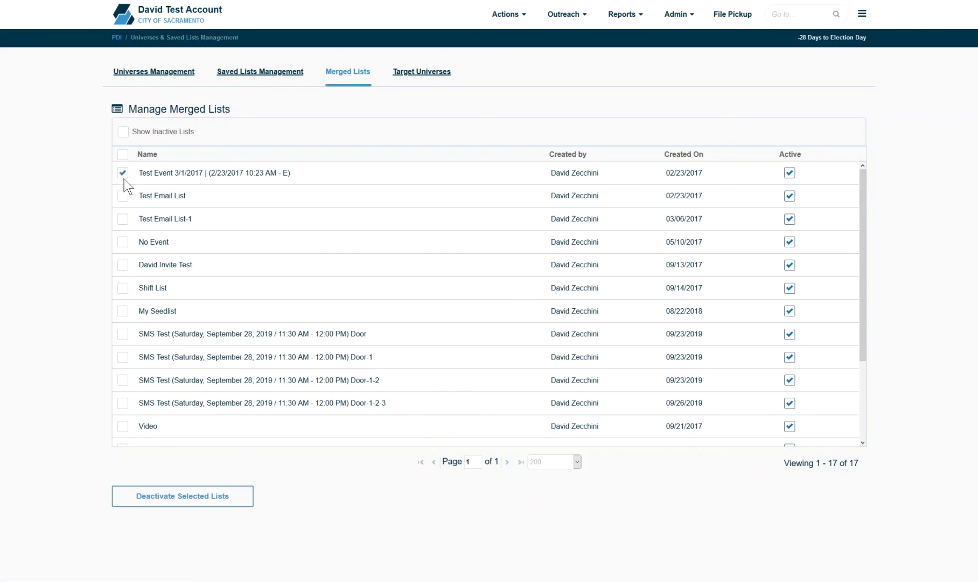
{"action": "left_click", "coordinate": [218, 492]}
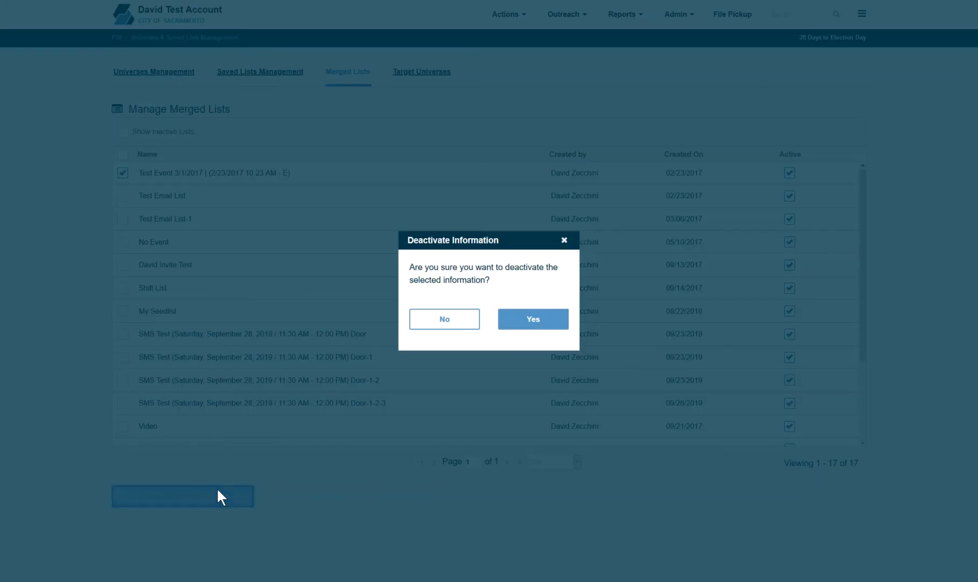
{"action": "left_click", "coordinate": [542, 320]}
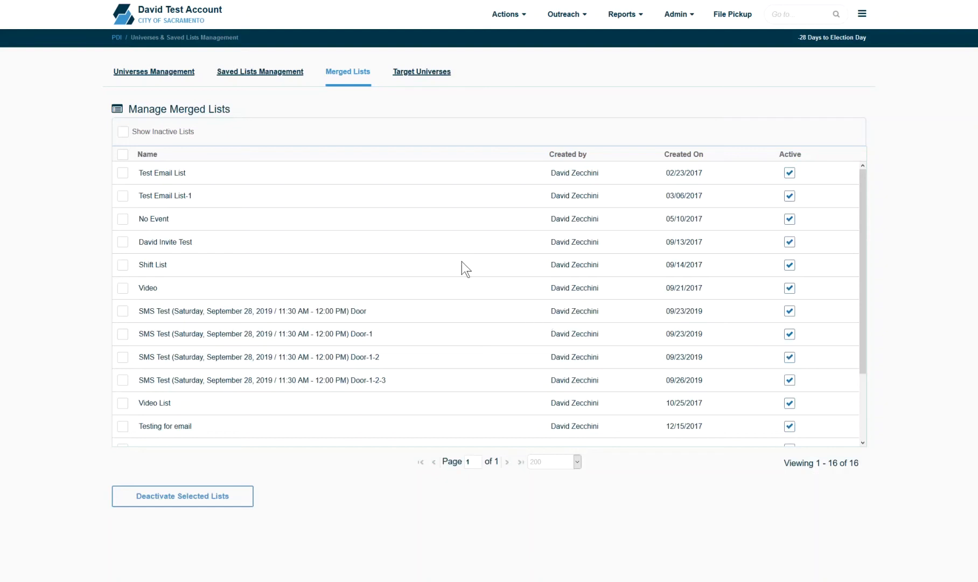
{"action": "left_click", "coordinate": [125, 131]}
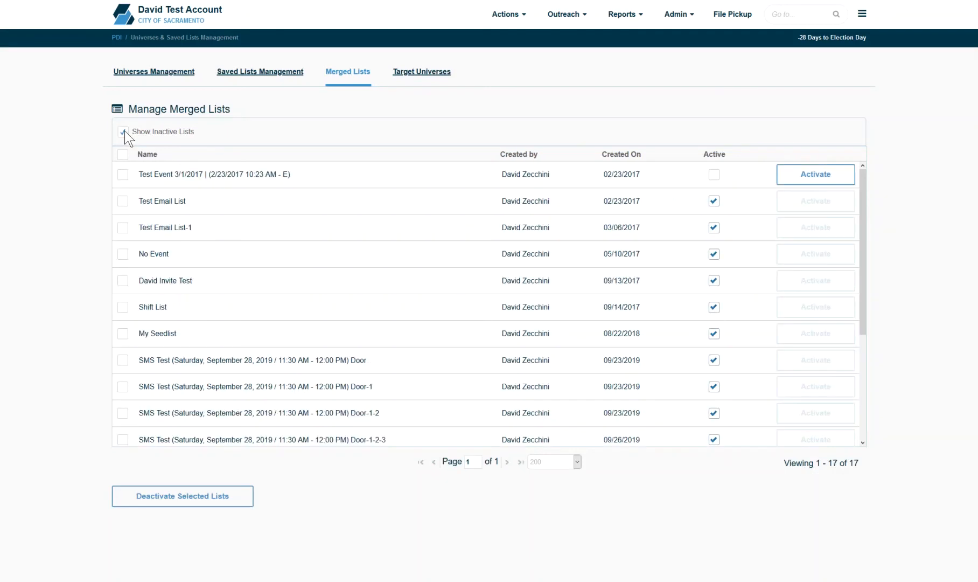
{"action": "left_click", "coordinate": [825, 178]}
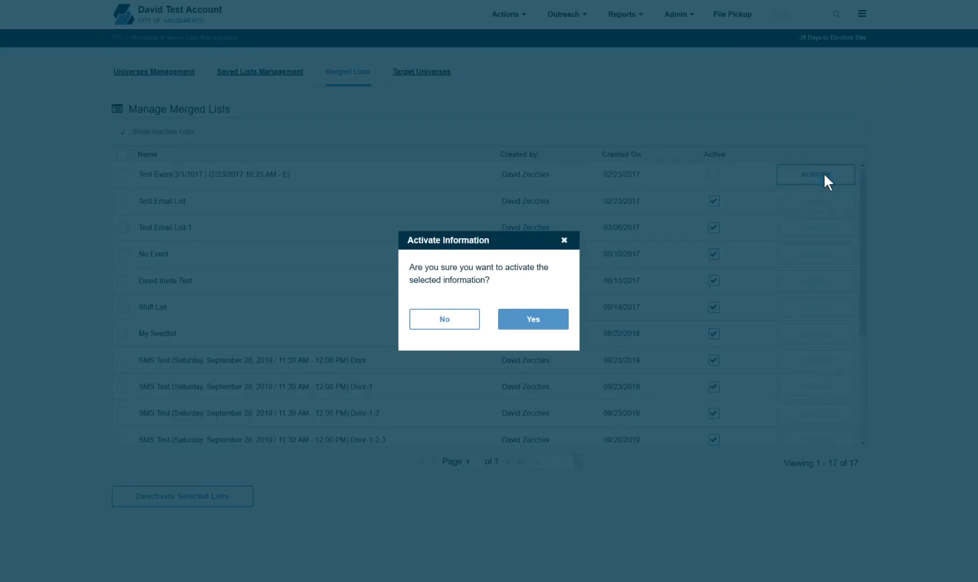
{"action": "left_click", "coordinate": [557, 322]}
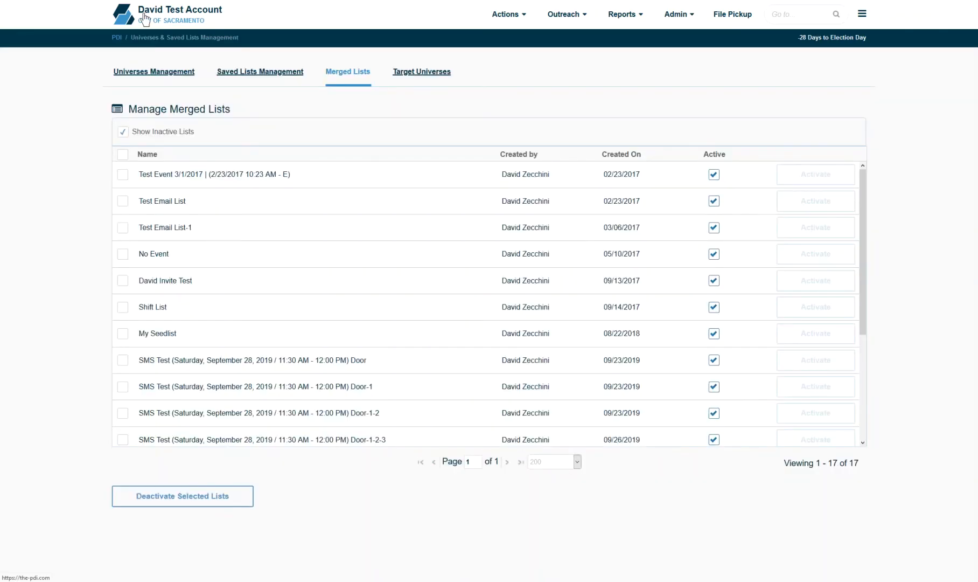